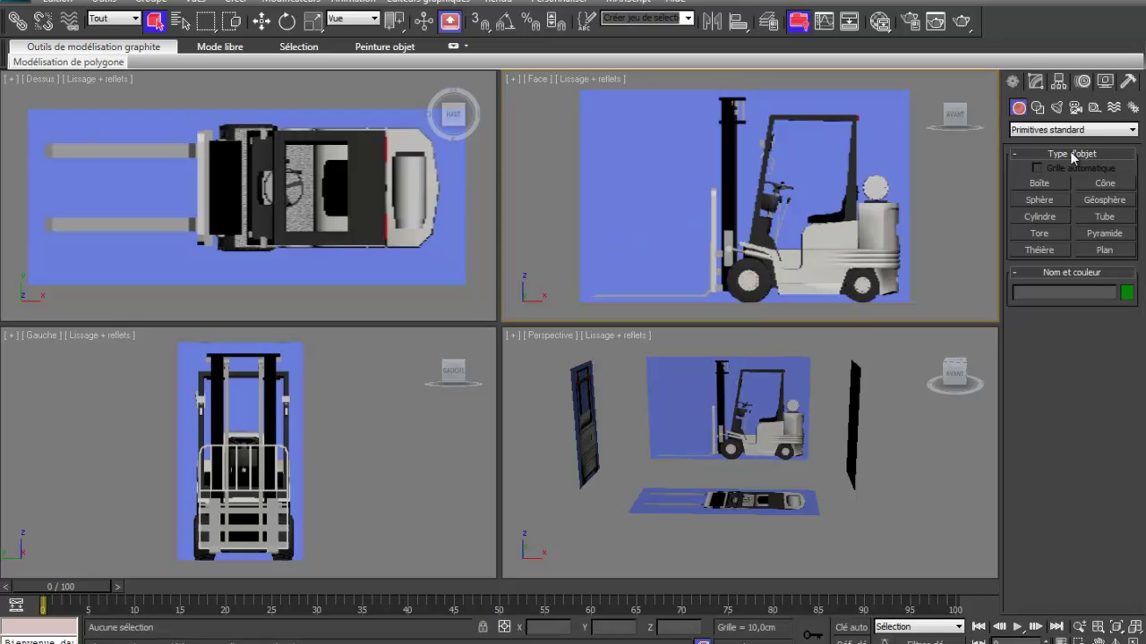
pyautogui.click(1035, 82)
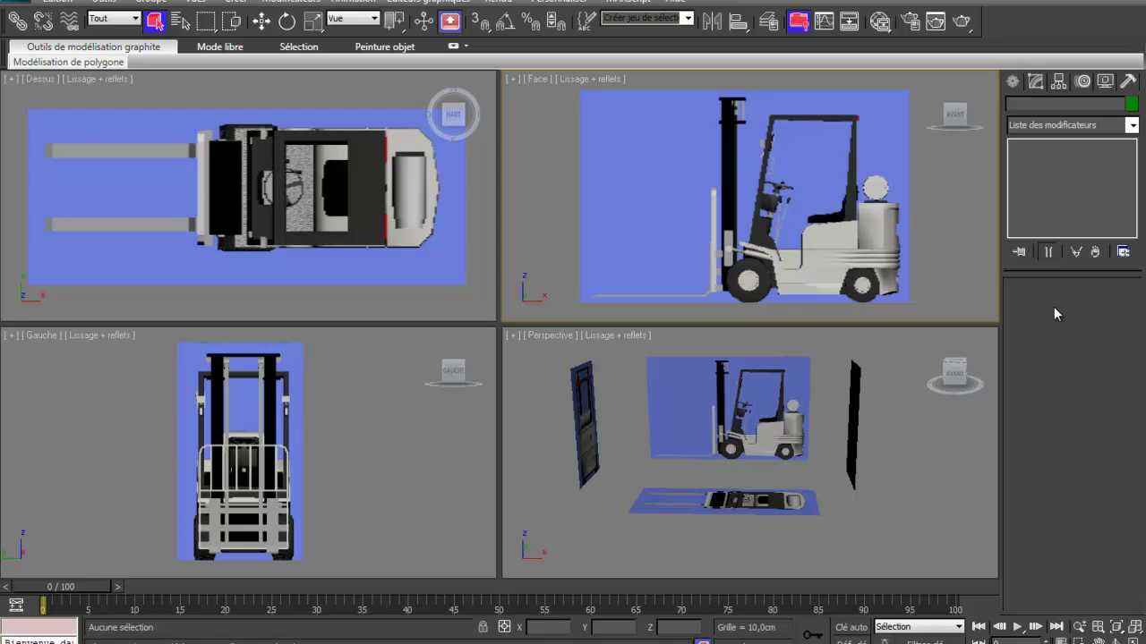
pyautogui.click(1056, 124)
pyautogui.click(1056, 125)
pyautogui.click(298, 3)
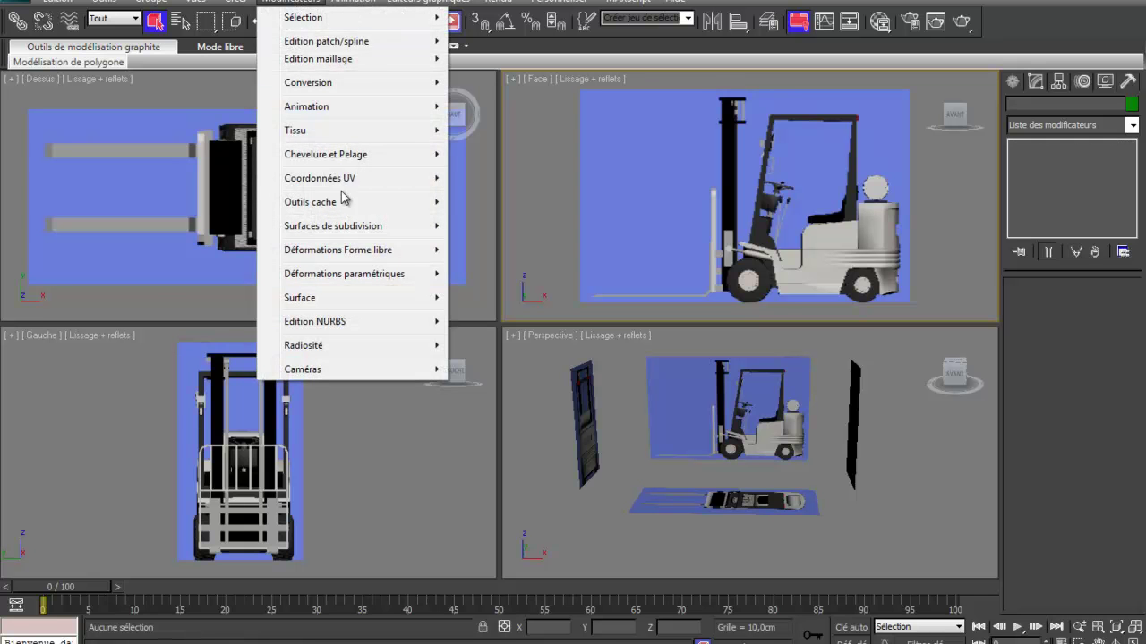
pyautogui.moveTo(338, 303)
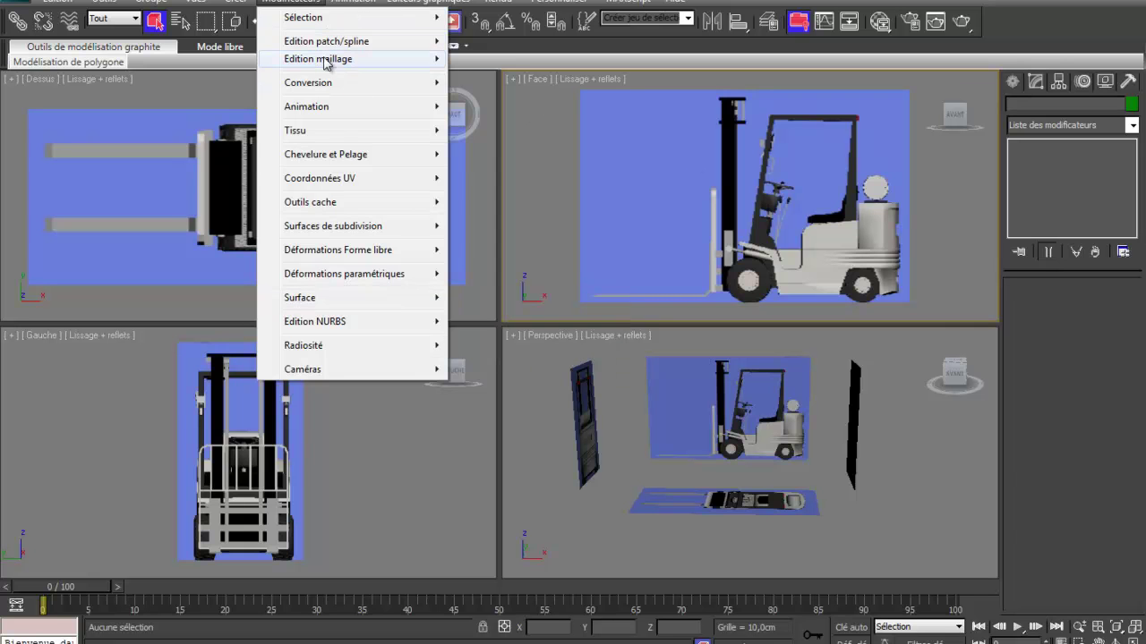
pyautogui.moveTo(428, 1)
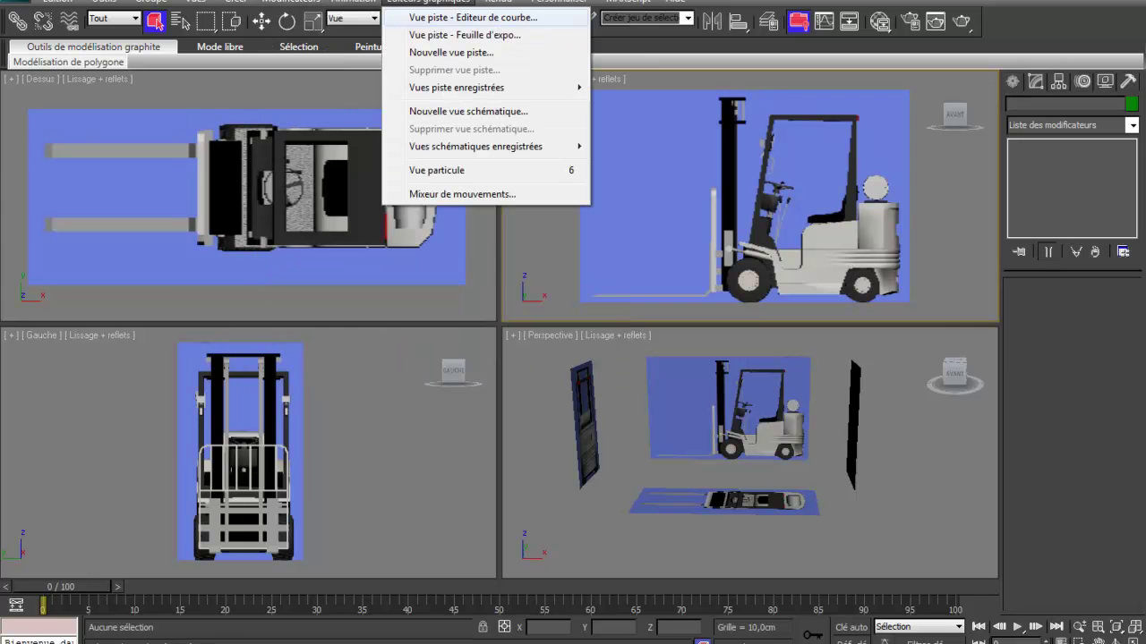
pyautogui.moveTo(628, 2)
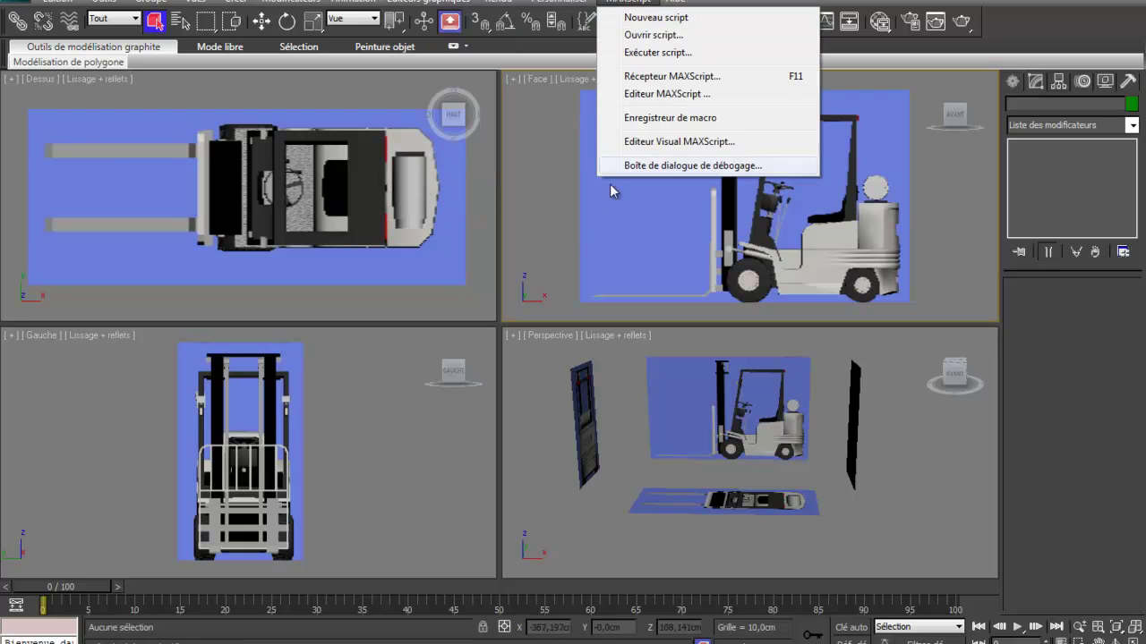
pyautogui.rightClick(543, 245)
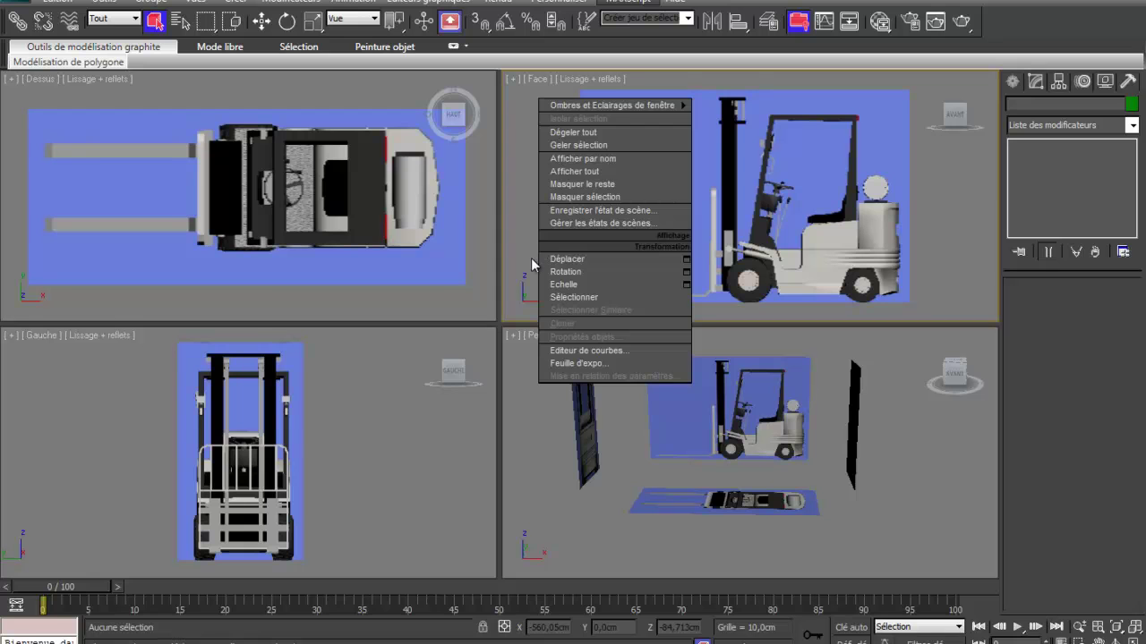
pyautogui.click(531, 253)
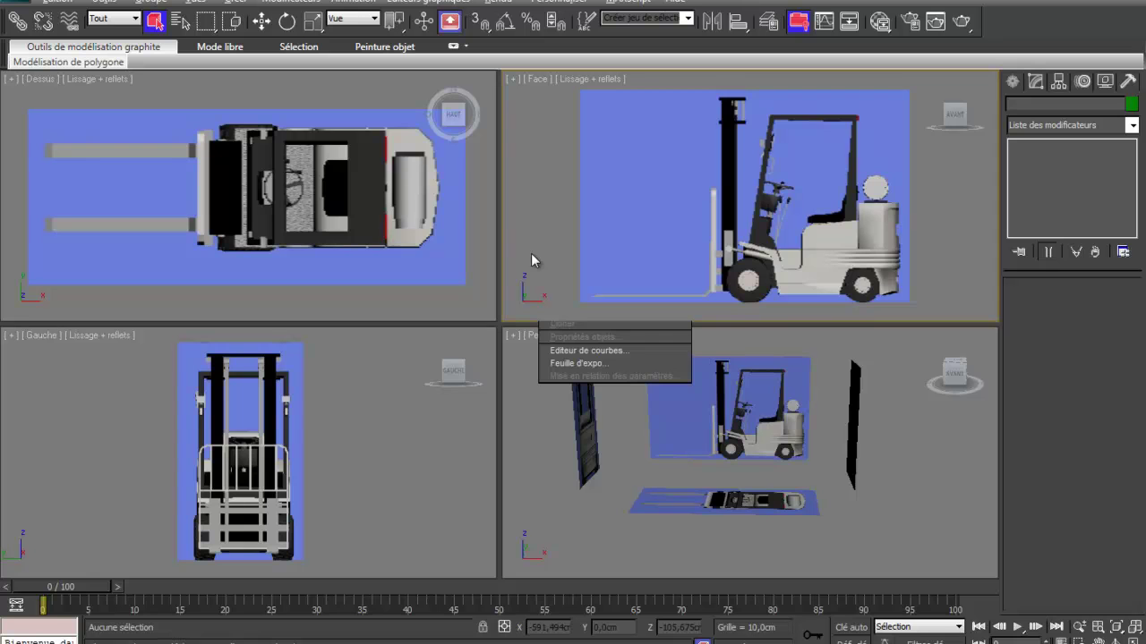
# In the enlarged front view with edged faces shown, draw a single-segment plane about 53 × 45 cm on the lower chassis between the wheels.
pyautogui.hotkey('alt', 'w')
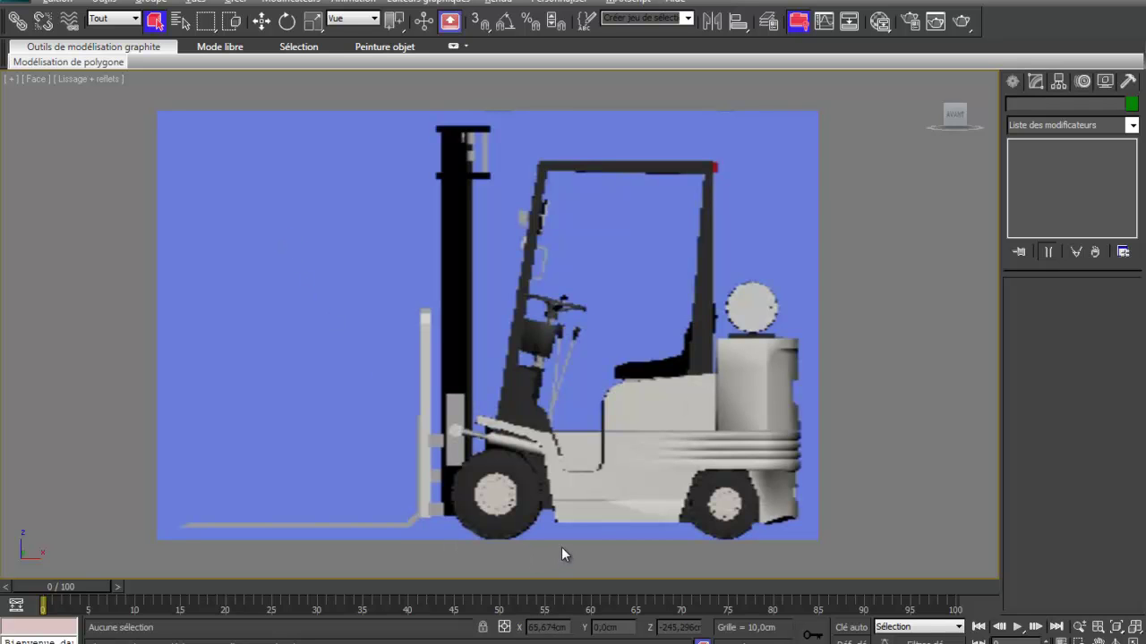
pyautogui.click(1012, 81)
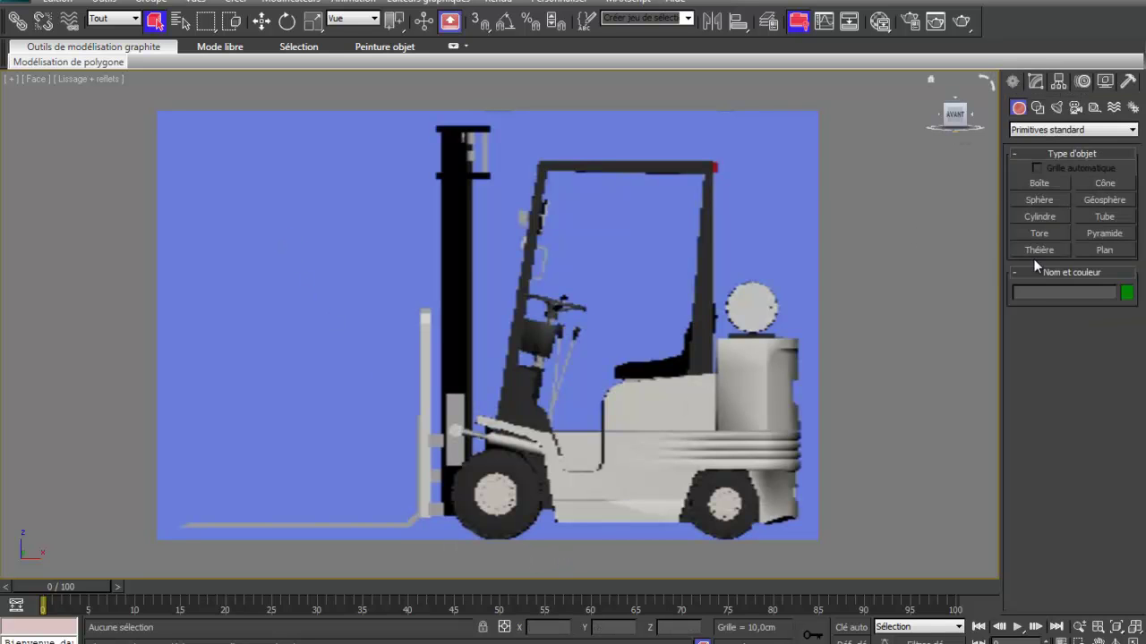
pyautogui.click(1097, 250)
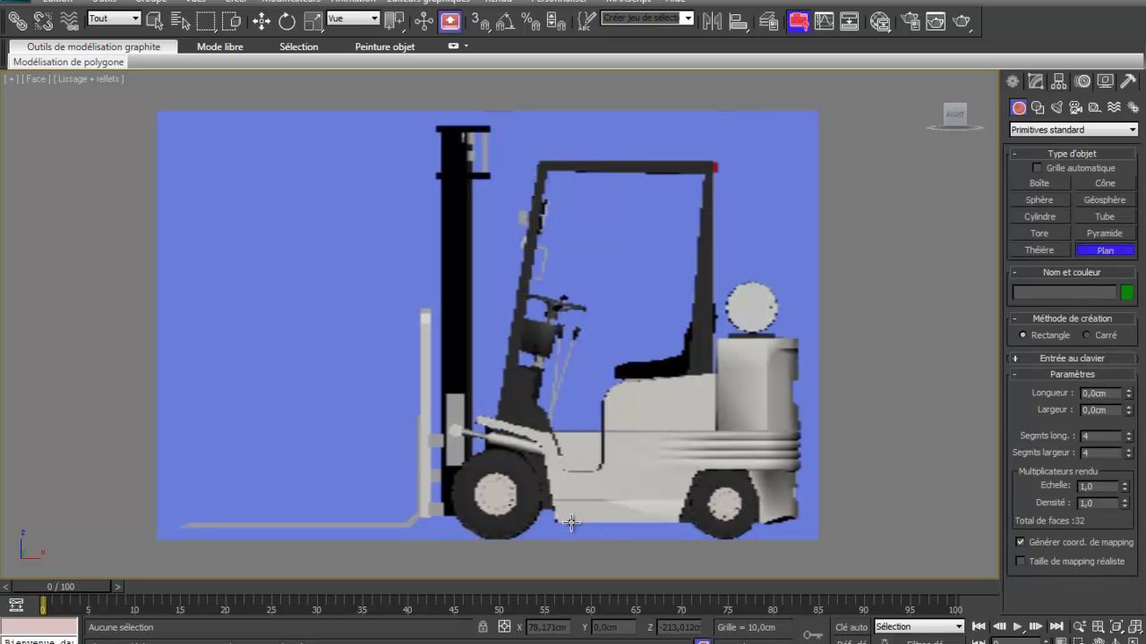
pyautogui.moveTo(573, 519); pyautogui.dragTo(608, 498)
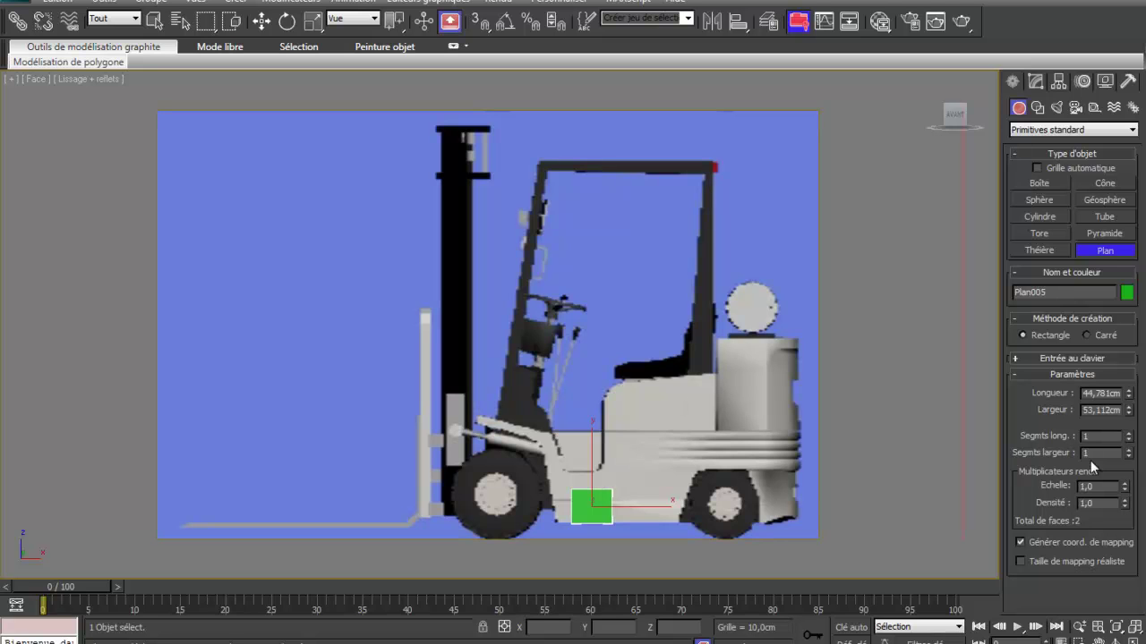
pyautogui.rightClick(589, 508)
pyautogui.press('F4')
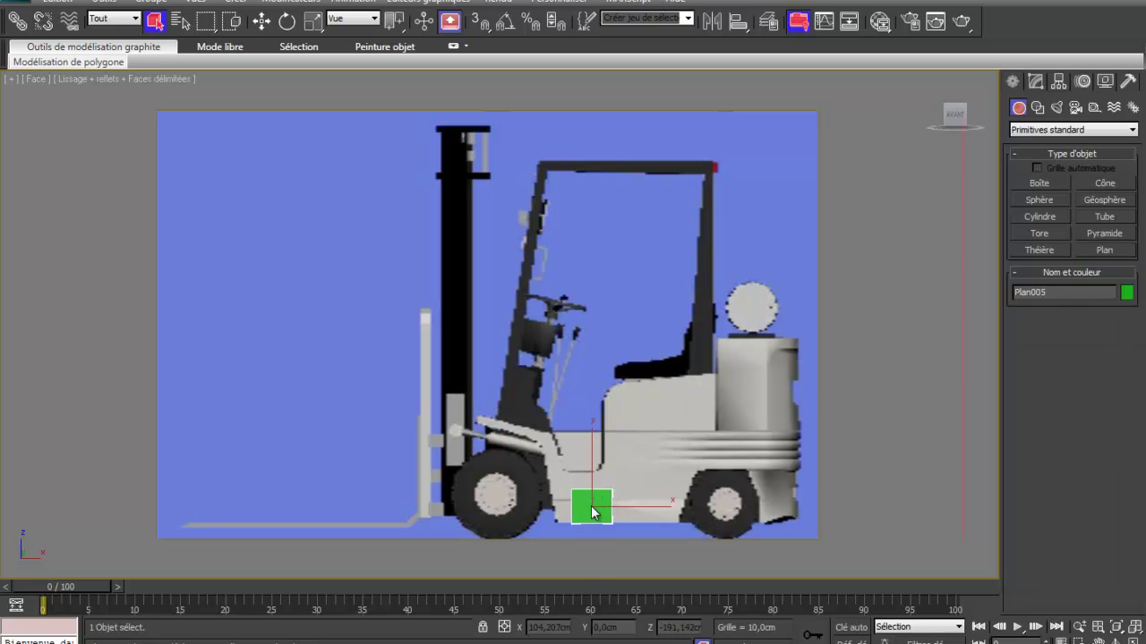
# Convert the green plane to an editable poly and move it slightly toward the front wheel, to about X 96 cm.
pyautogui.rightClick(591, 512)
pyautogui.moveTo(645, 642)
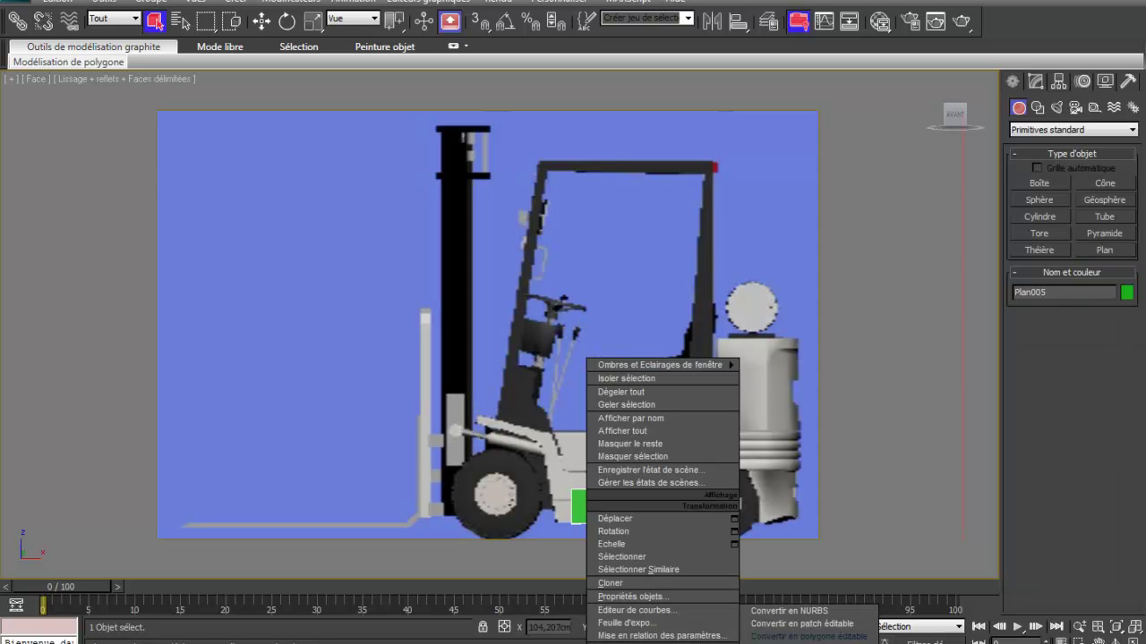
pyautogui.click(775, 637)
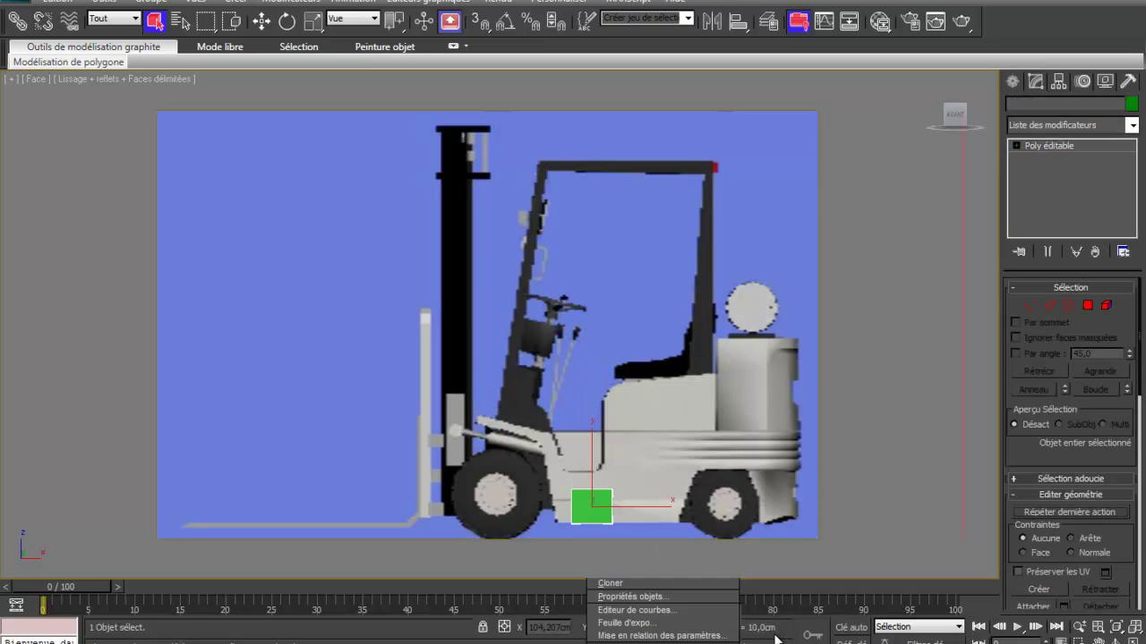
pyautogui.click(260, 21)
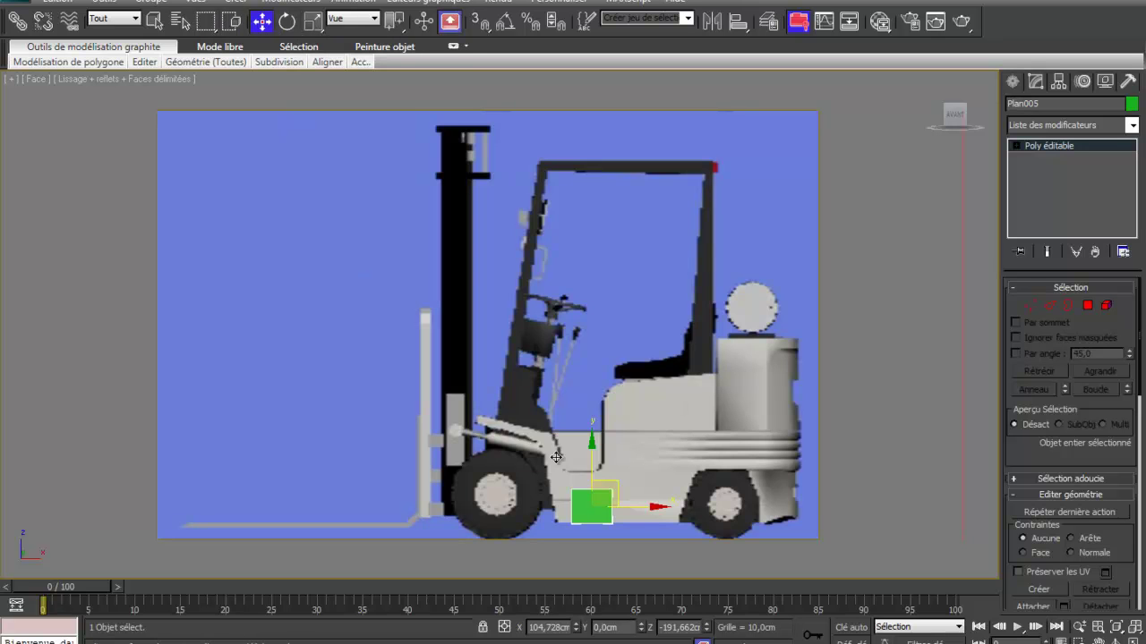
pyautogui.moveTo(654, 505); pyautogui.dragTo(646, 505)
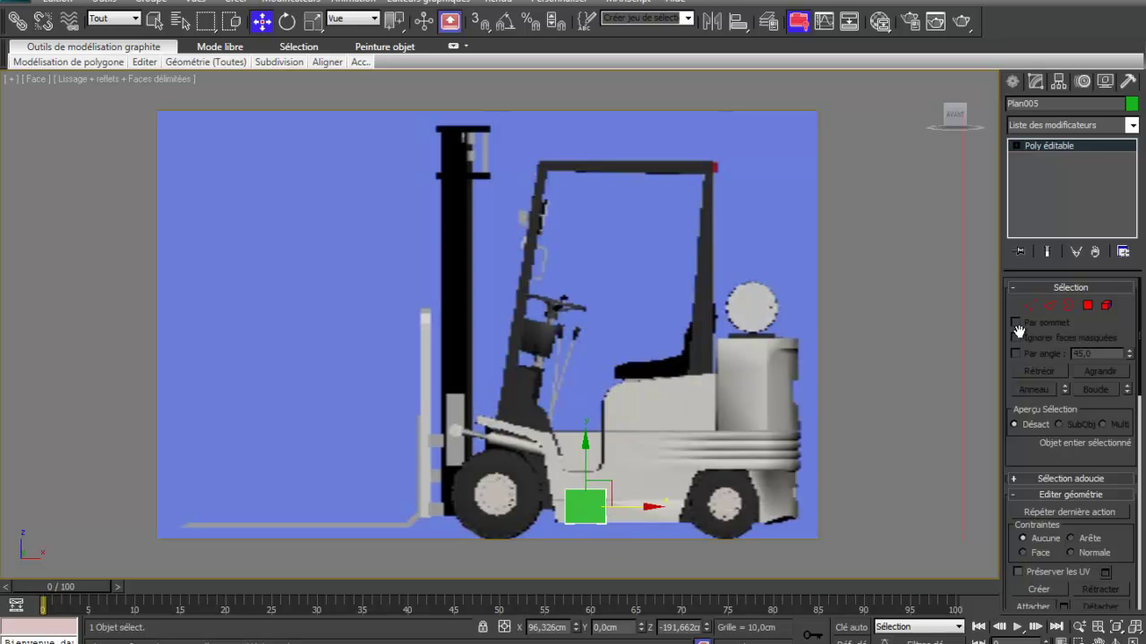
# Extend the plane's side edges along the chassis with two new faces toward the rear wheel and one narrow face toward the front wheel.
pyautogui.click(1050, 307)
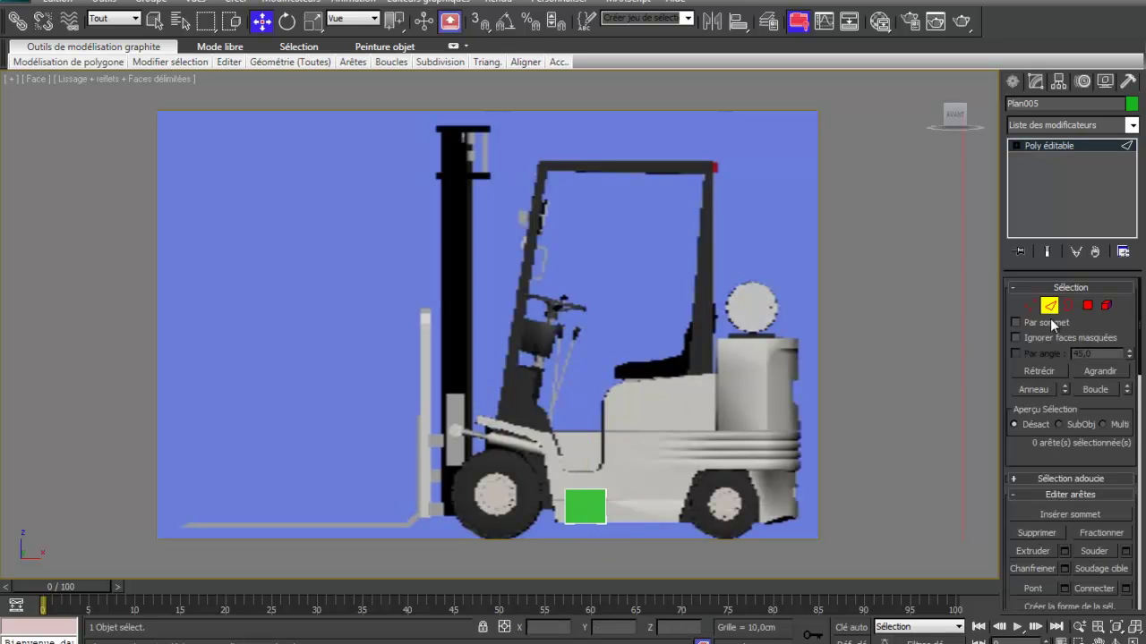
pyautogui.click(63, 61)
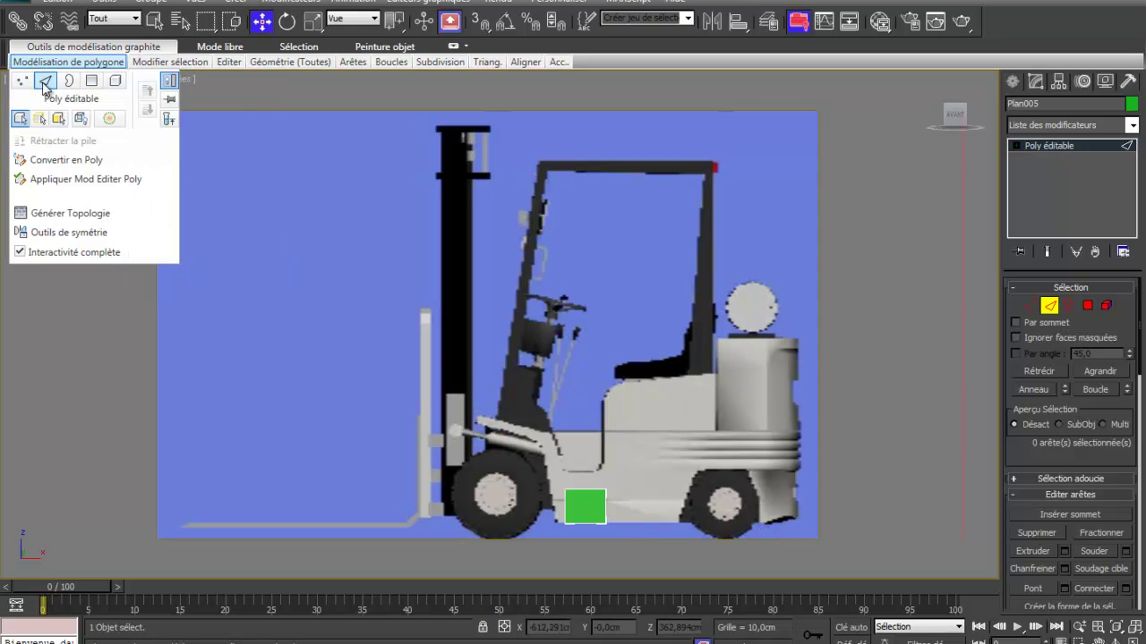
pyautogui.click(606, 504)
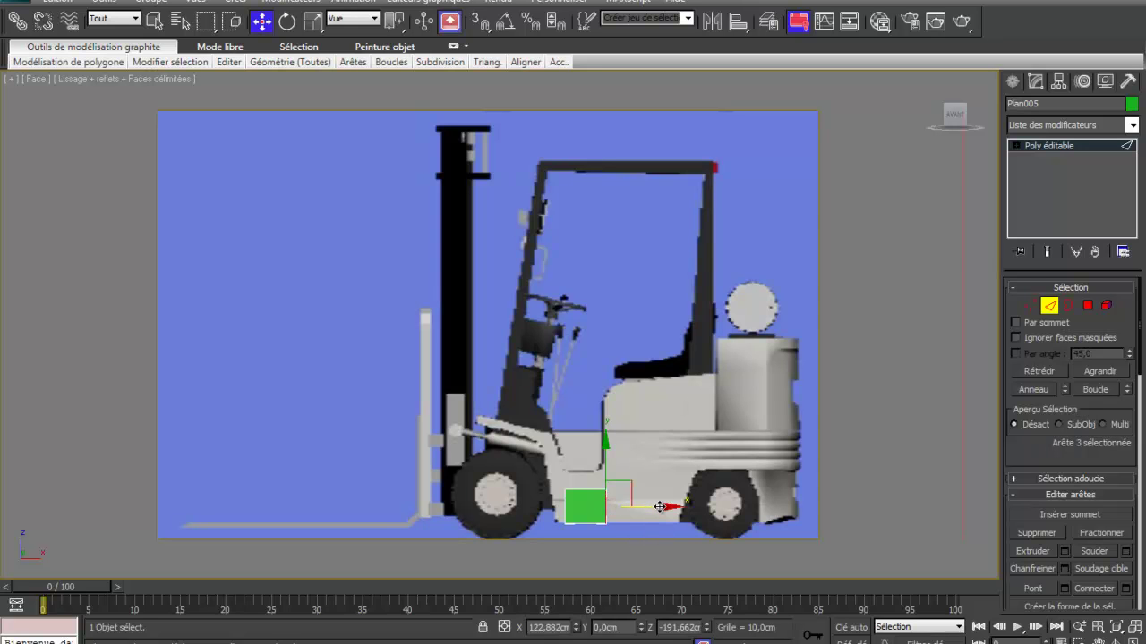
pyautogui.moveTo(659, 507); pyautogui.dragTo(695, 505)
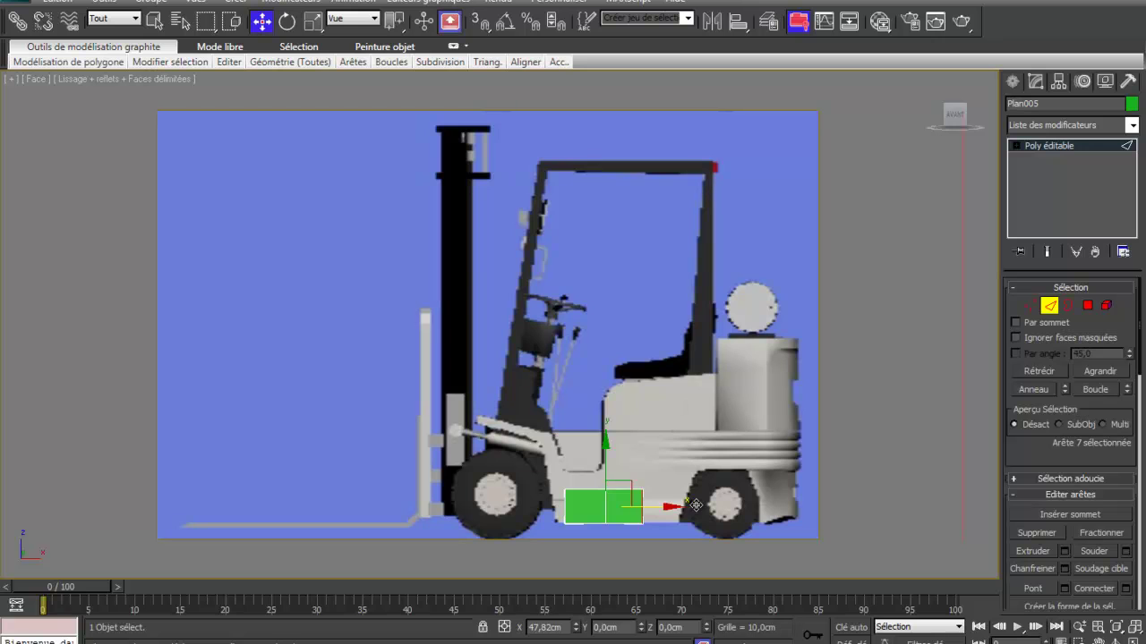
pyautogui.moveTo(696, 505); pyautogui.dragTo(695, 506)
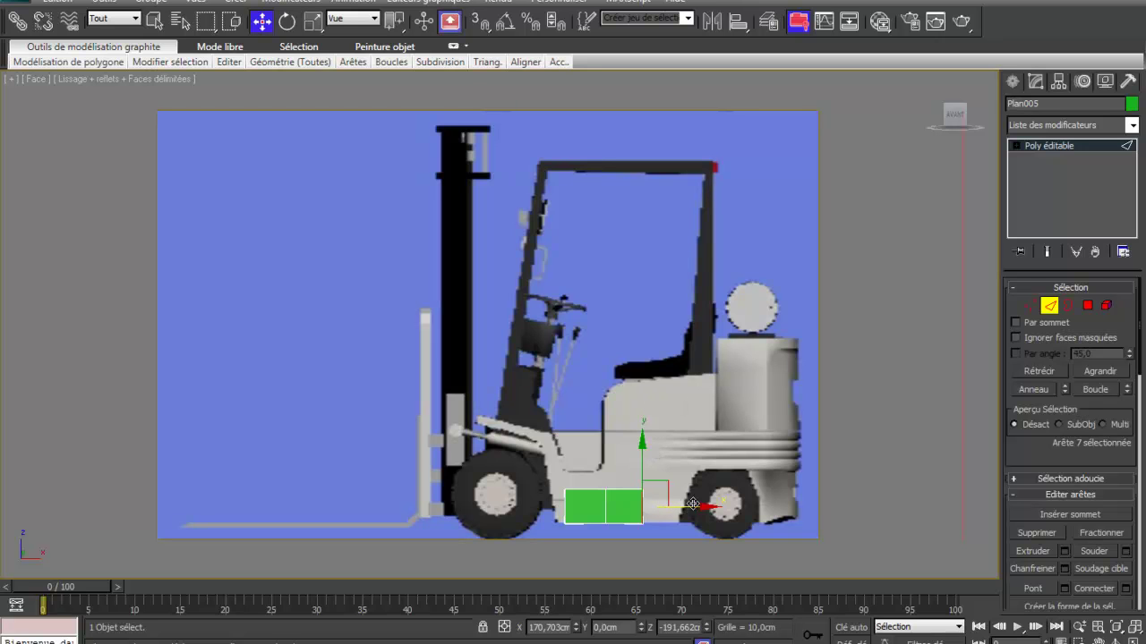
pyautogui.keyDown('shift'); pyautogui.moveTo(697, 506); pyautogui.dragTo(713, 510); pyautogui.keyUp('shift')
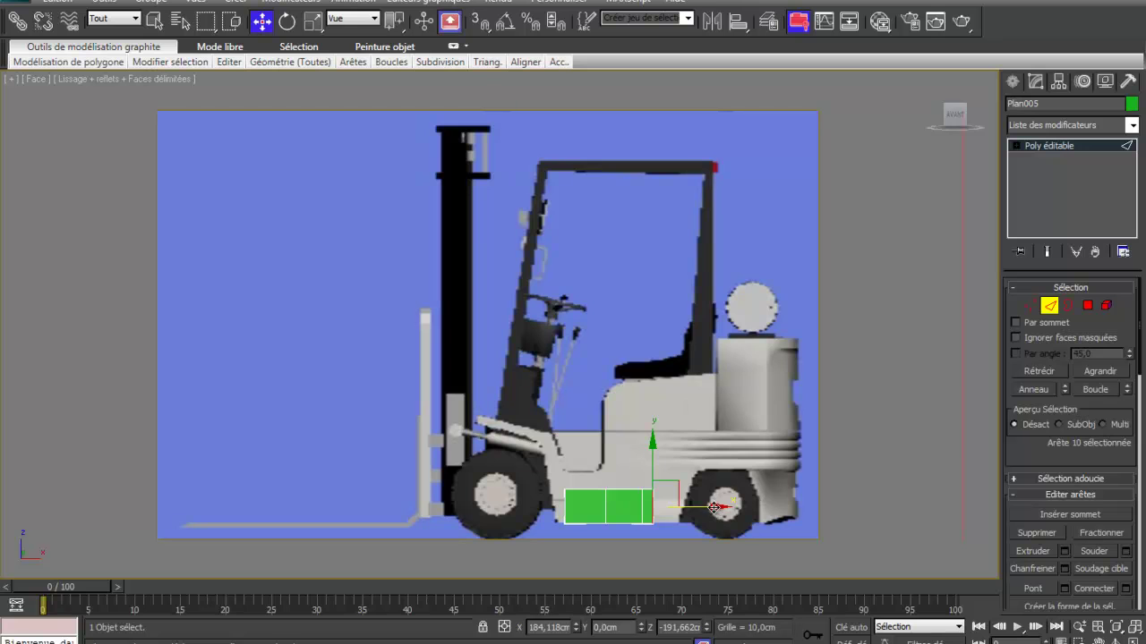
pyautogui.keyDown('shift'); pyautogui.moveTo(714, 508); pyautogui.dragTo(737, 507); pyautogui.keyUp('shift')
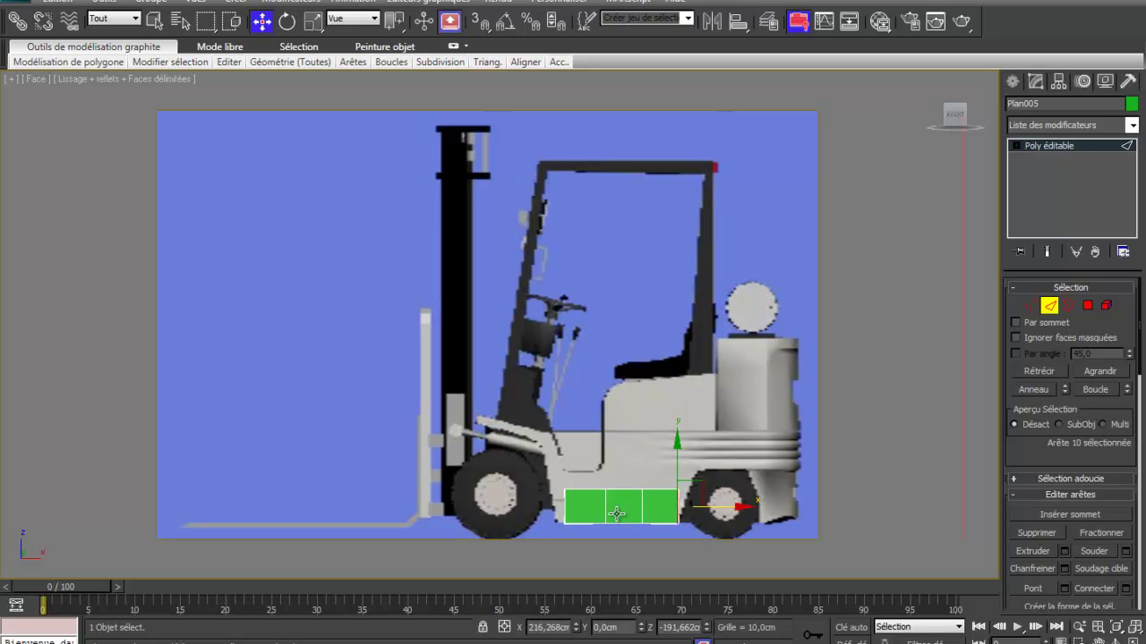
pyautogui.click(565, 507)
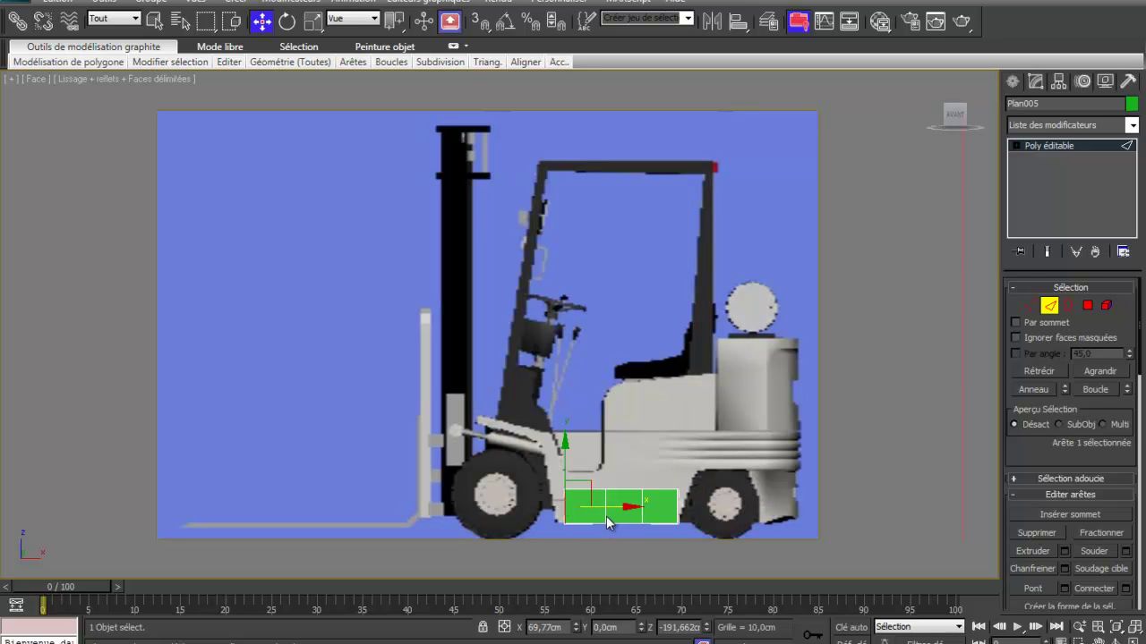
pyautogui.keyDown('shift'); pyautogui.moveTo(630, 506); pyautogui.dragTo(622, 509); pyautogui.keyUp('shift')
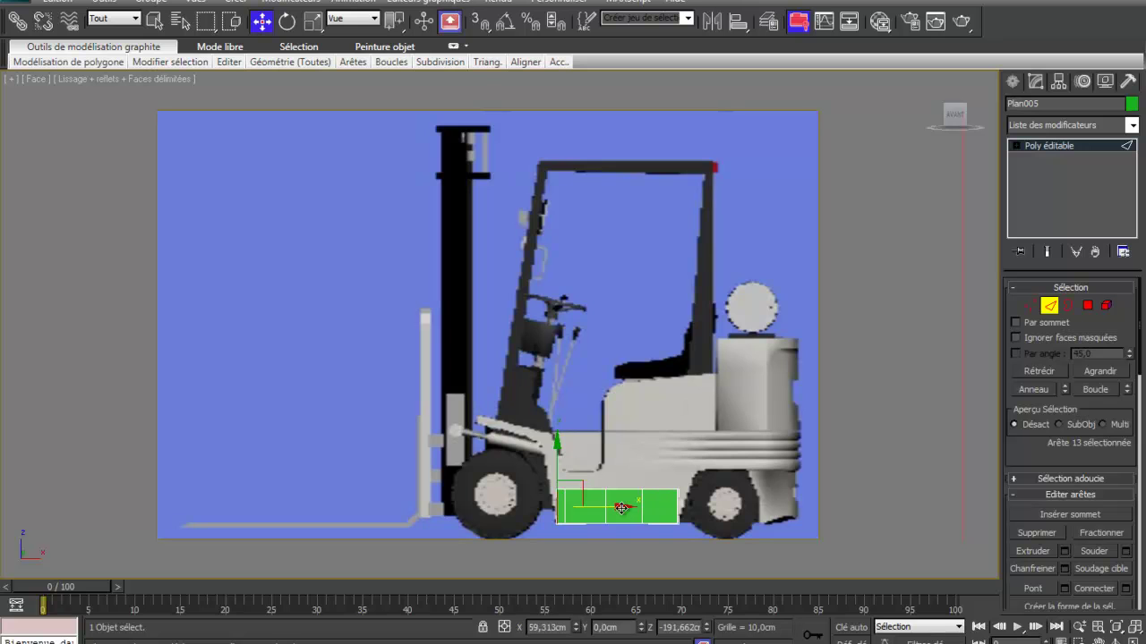
# Move the strip's two upper corner vertices outward so its ends slant along the front and rear wheel arches.
pyautogui.click(1034, 309)
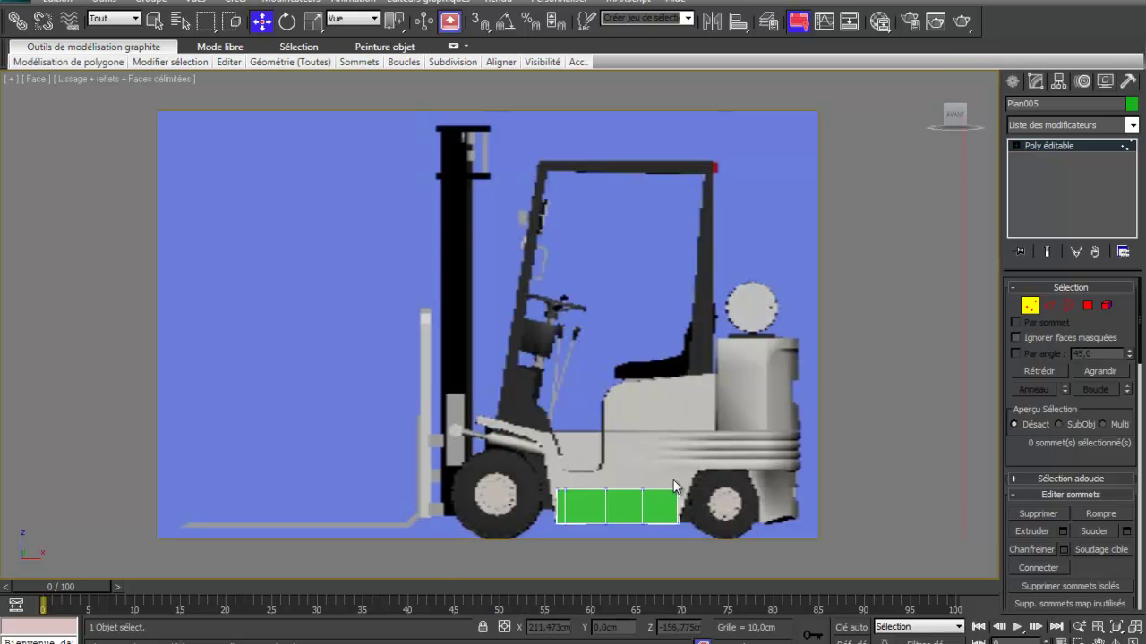
pyautogui.scroll(5, 673, 481)
pyautogui.scroll(-6, 673, 483)
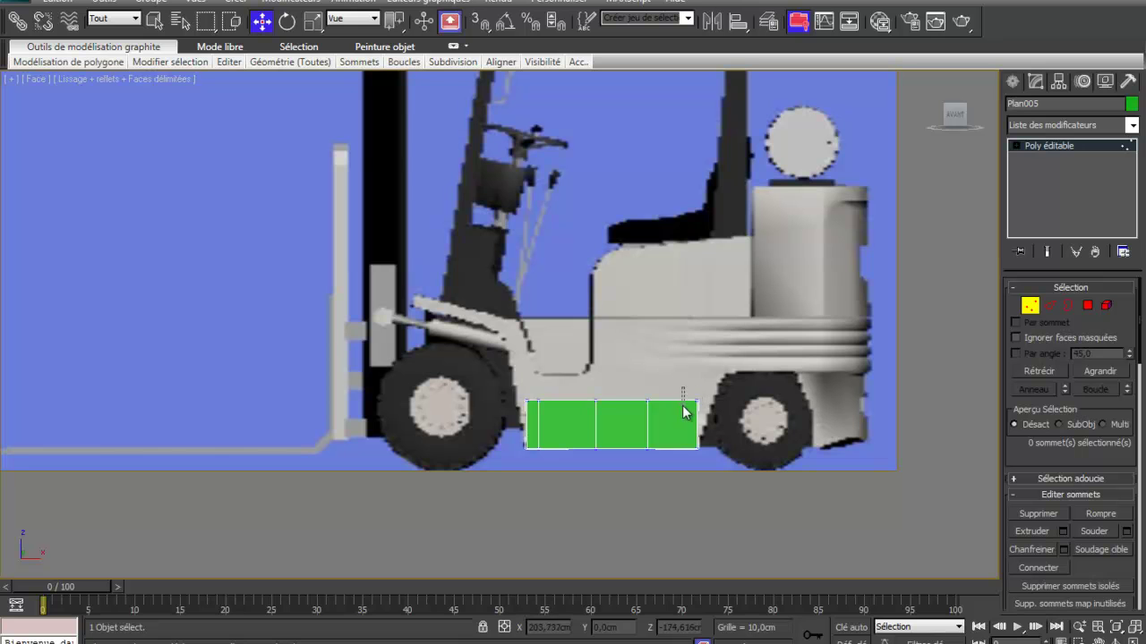
pyautogui.click(705, 407)
pyautogui.moveTo(746, 401); pyautogui.dragTo(760, 401)
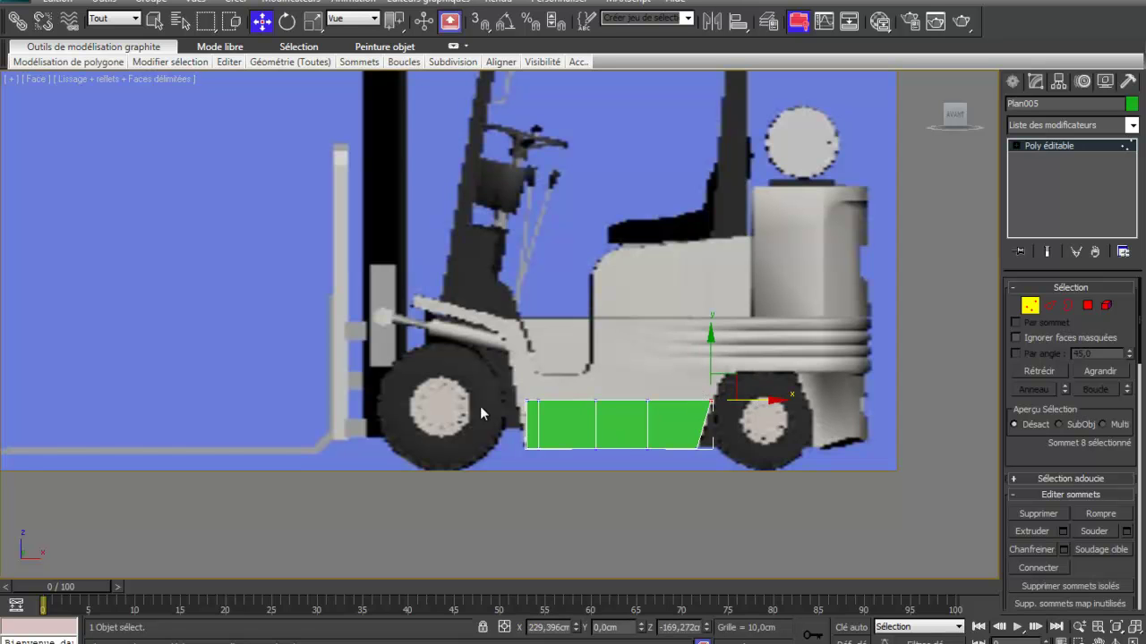
pyautogui.keyDown('ctrl'); pyautogui.click(533, 409); pyautogui.keyUp('ctrl')
pyautogui.moveTo(581, 403); pyautogui.dragTo(572, 408)
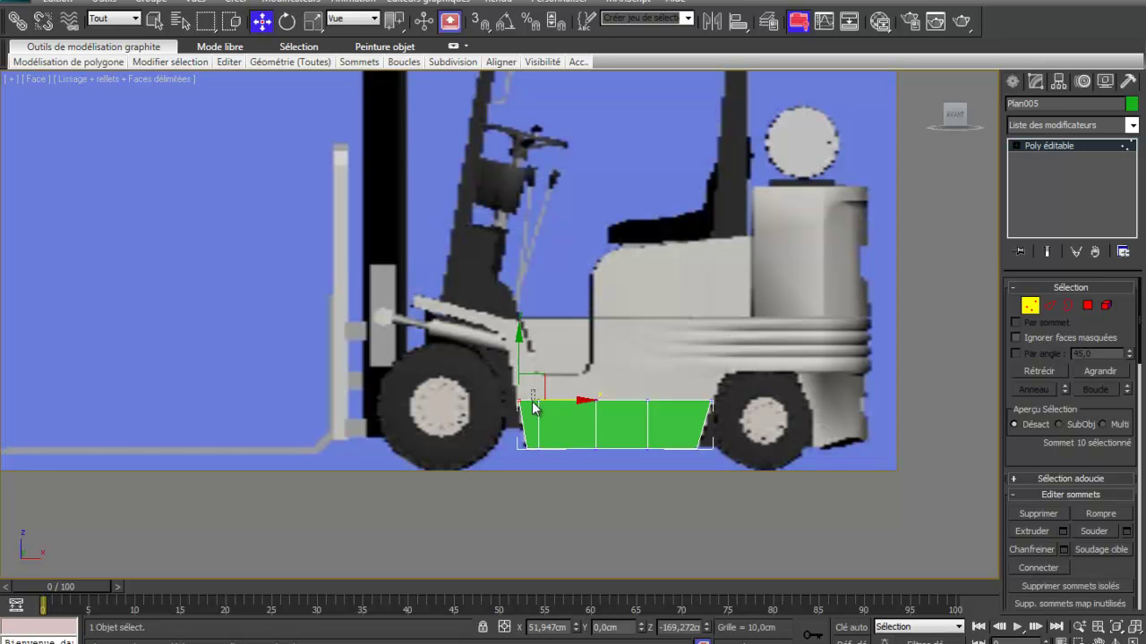
# Shift the inner vertex pair nearest the front wheel slightly forward to about X 68 cm, leaving no vertices selected.
pyautogui.keyDown('ctrl'); pyautogui.click(545, 463); pyautogui.keyUp('ctrl')
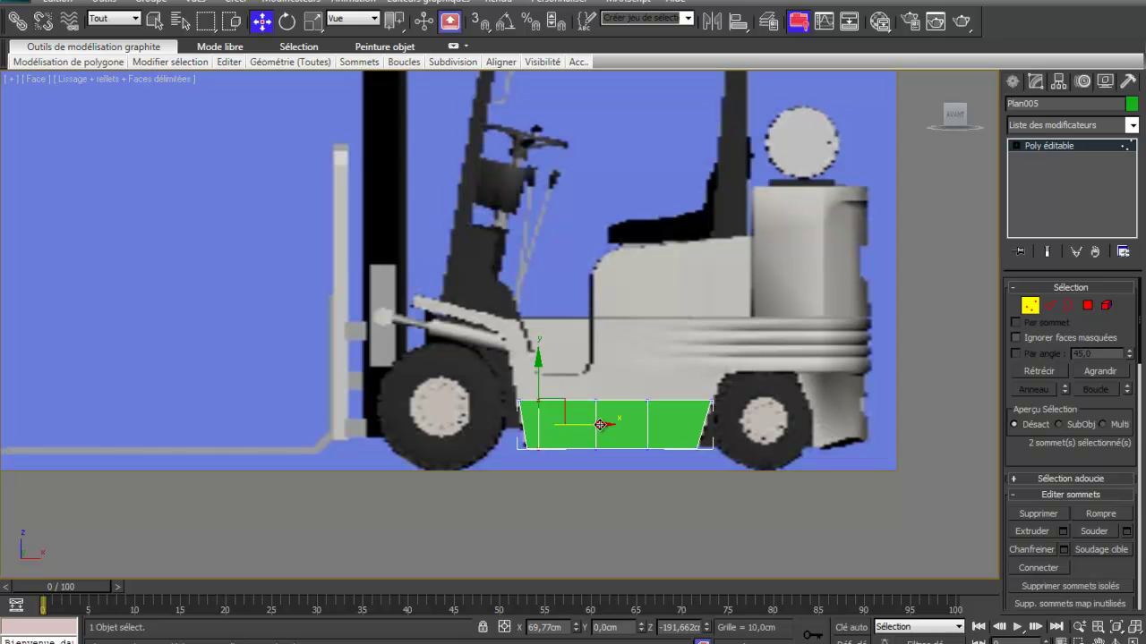
pyautogui.moveTo(600, 425); pyautogui.dragTo(596, 425)
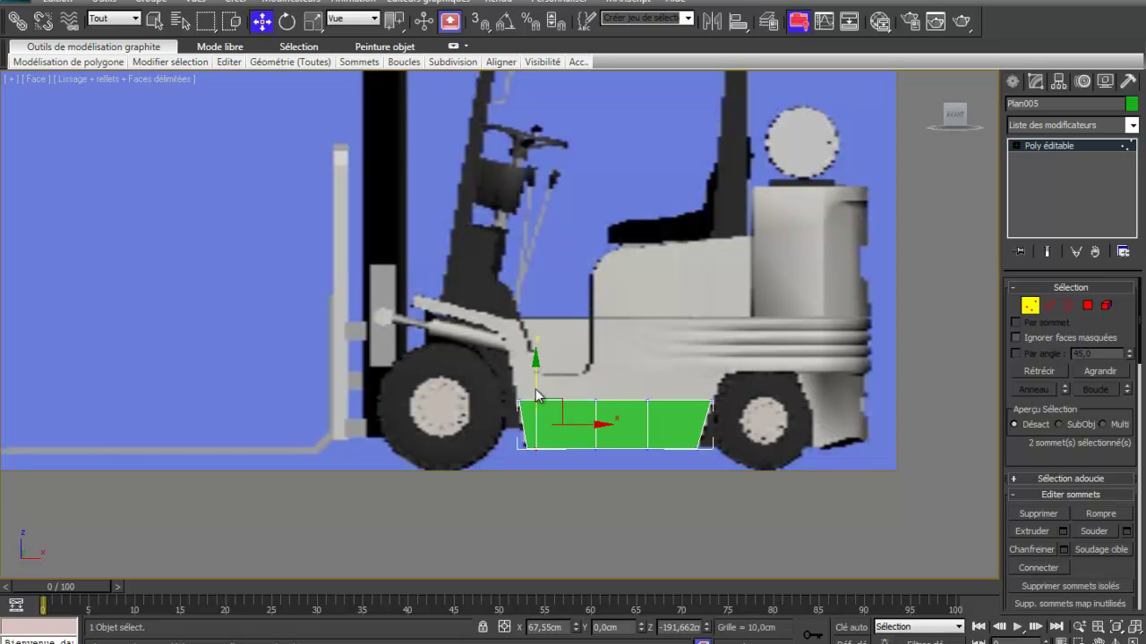
pyautogui.moveTo(585, 379); pyautogui.dragTo(617, 456)
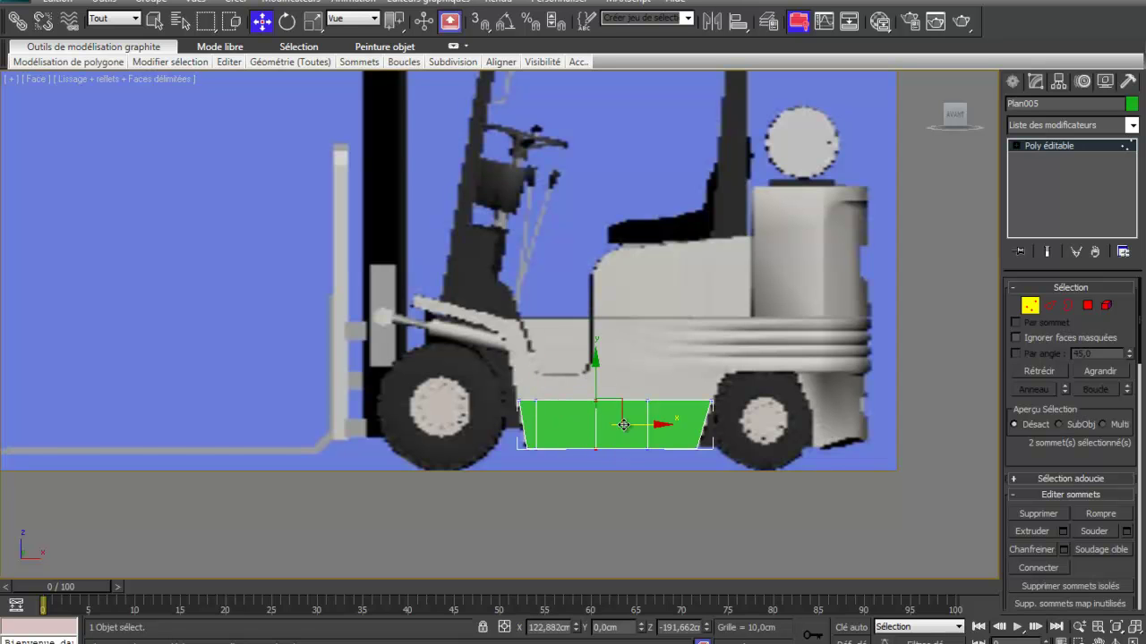
pyautogui.click(544, 386)
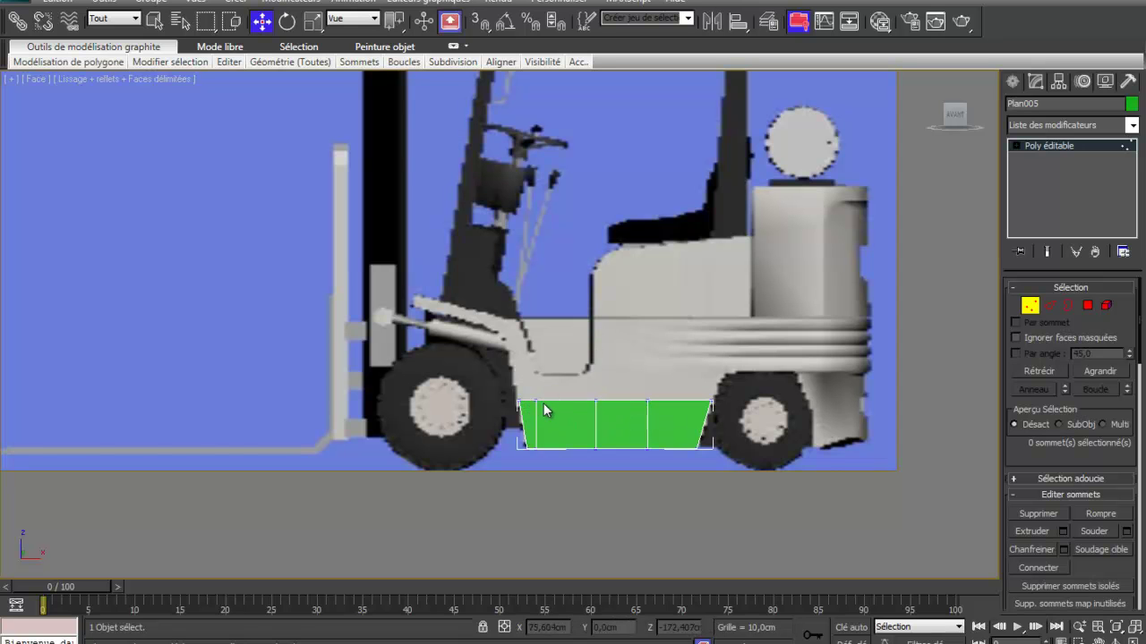
# Extend the strip's four upper edges straight up into a new row of faces, to about Z -147 cm.
pyautogui.click(1050, 305)
pyautogui.click(522, 421)
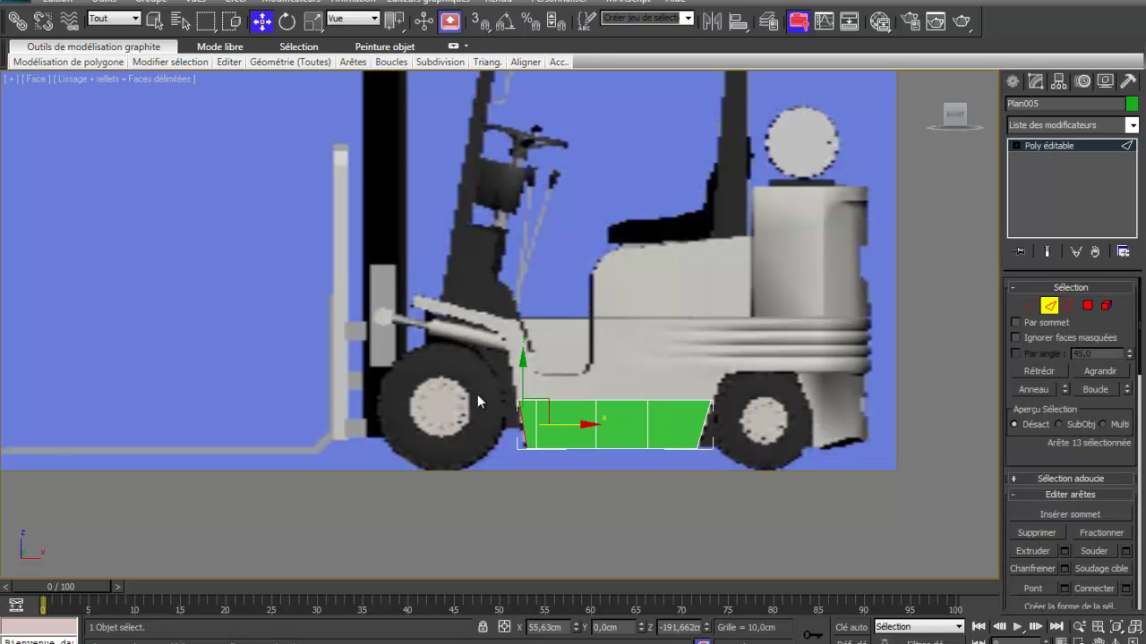
pyautogui.click(539, 401)
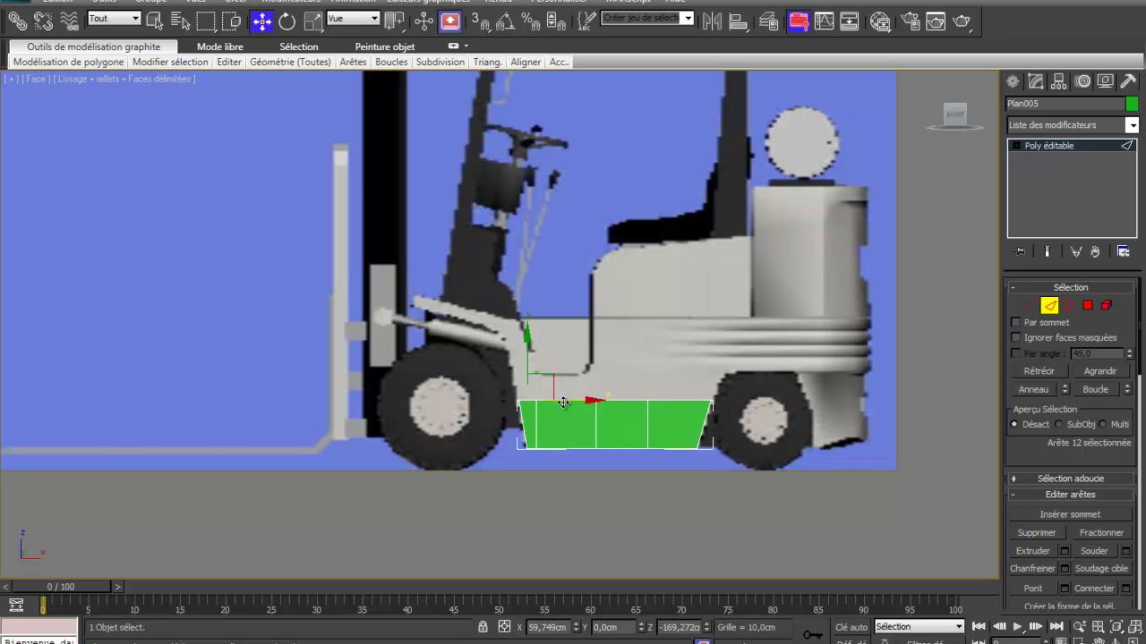
pyautogui.click(568, 403)
pyautogui.keyDown('ctrl'); pyautogui.click(595, 403); pyautogui.keyUp('ctrl')
pyautogui.keyDown('ctrl'); pyautogui.click(625, 401); pyautogui.keyUp('ctrl')
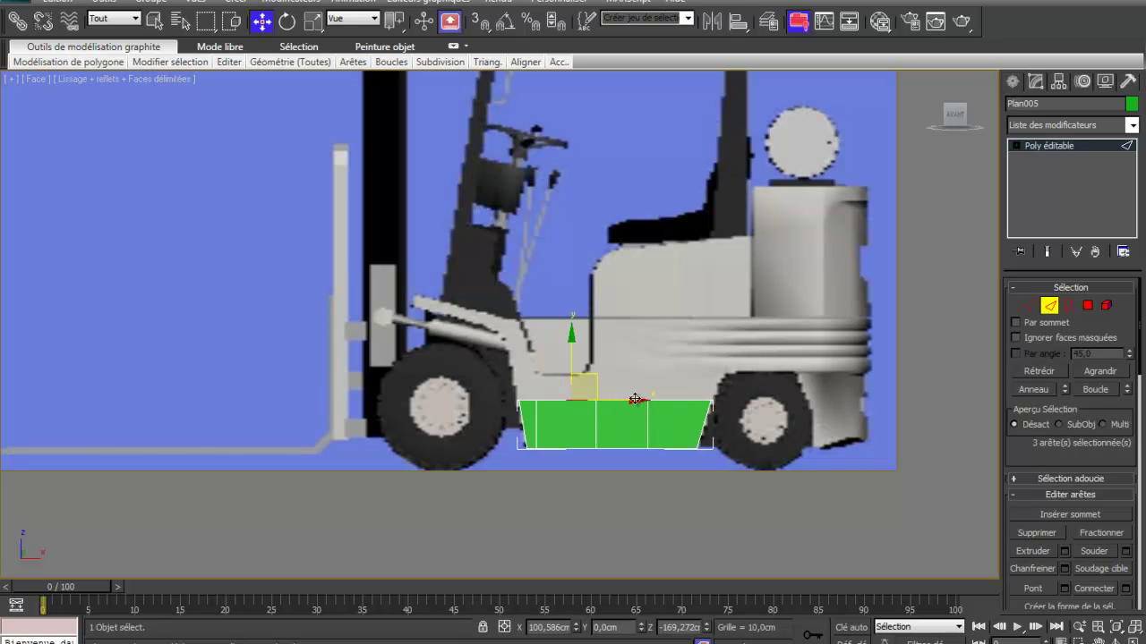
pyautogui.keyDown('ctrl'); pyautogui.click(677, 403); pyautogui.keyUp('ctrl')
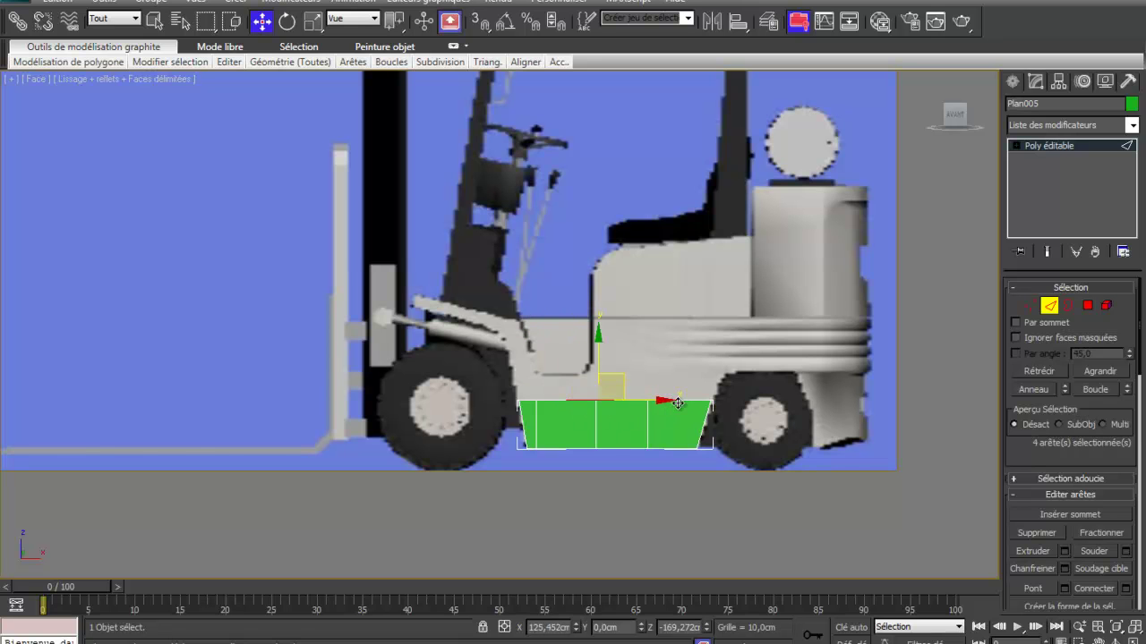
pyautogui.moveTo(599, 345); pyautogui.dragTo(599, 321)
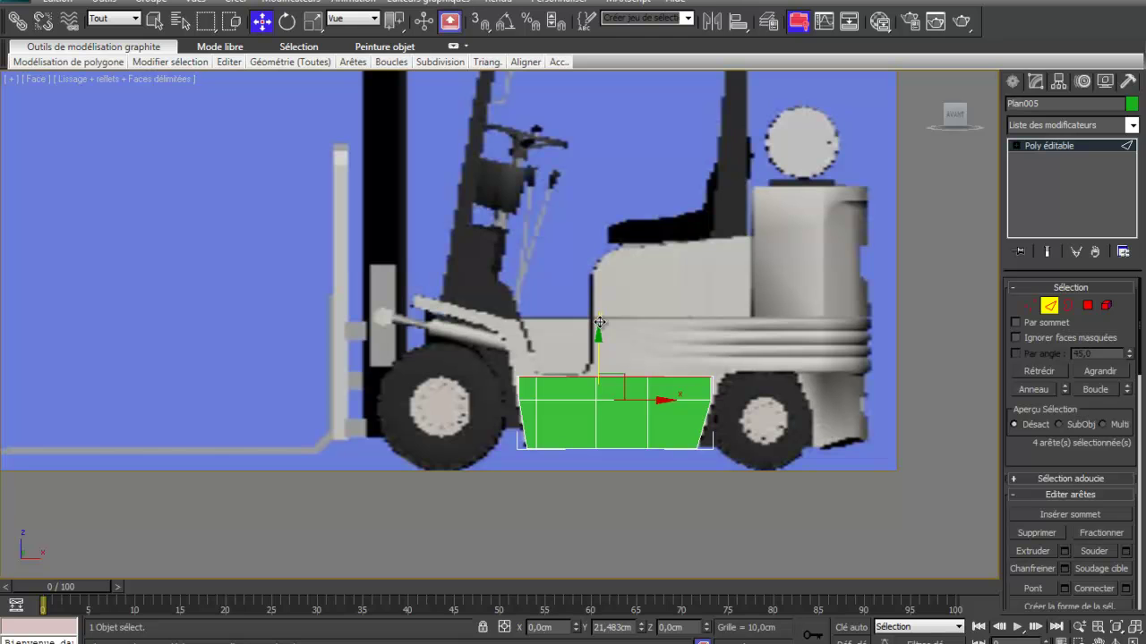
pyautogui.moveTo(600, 321); pyautogui.dragTo(600, 321)
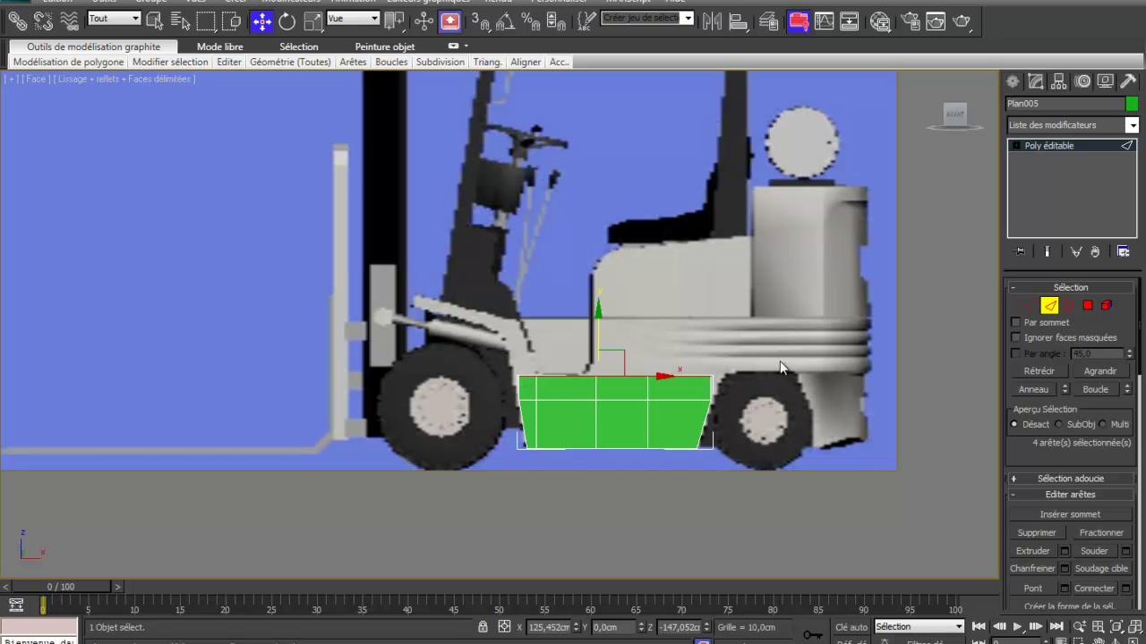
# Move the new row's upper corner vertex nearest the front wheel forward to about X 47 cm.
pyautogui.click(1049, 305)
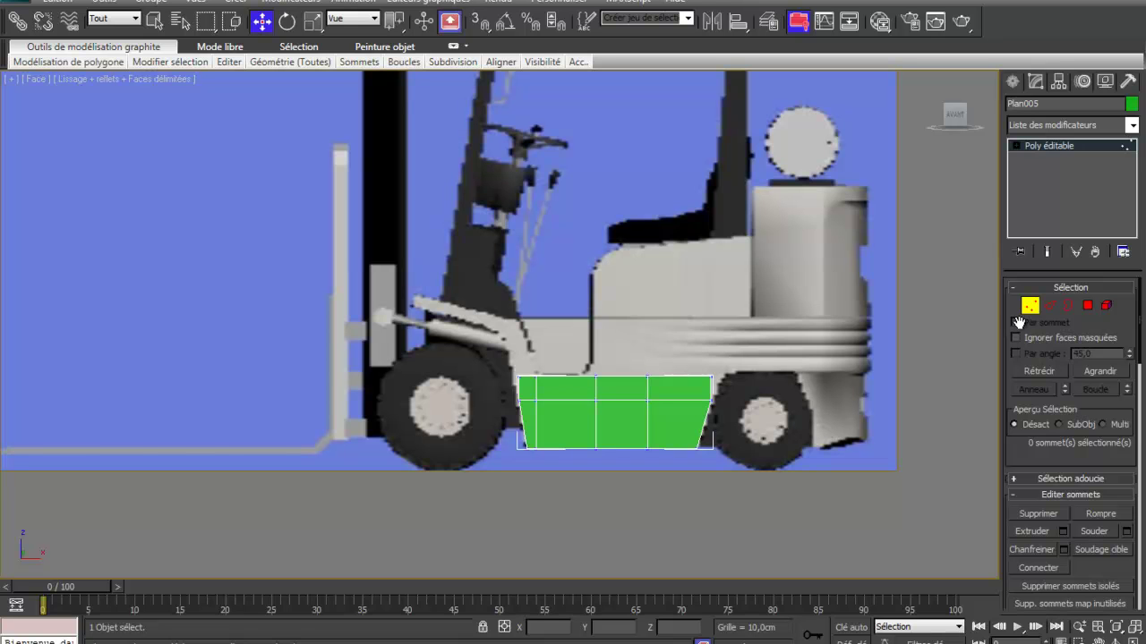
pyautogui.click(519, 376)
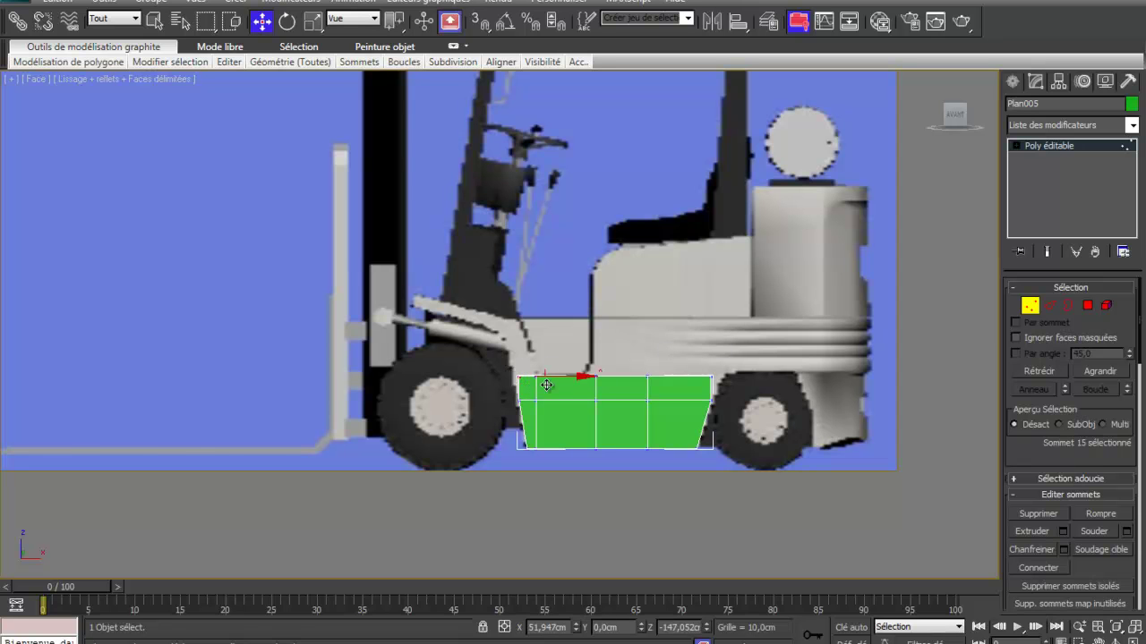
pyautogui.moveTo(582, 377); pyautogui.dragTo(574, 377)
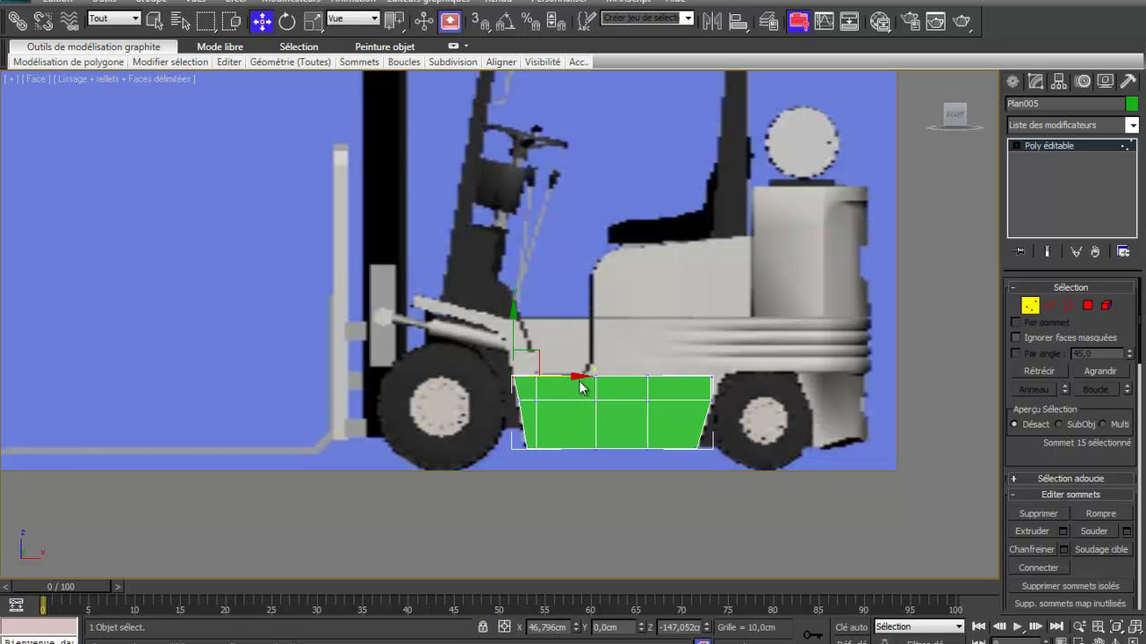
# Extend the top edge nearest the front wheel up to about Z -110 cm and shift it forward to about X 46 cm.
pyautogui.click(1049, 305)
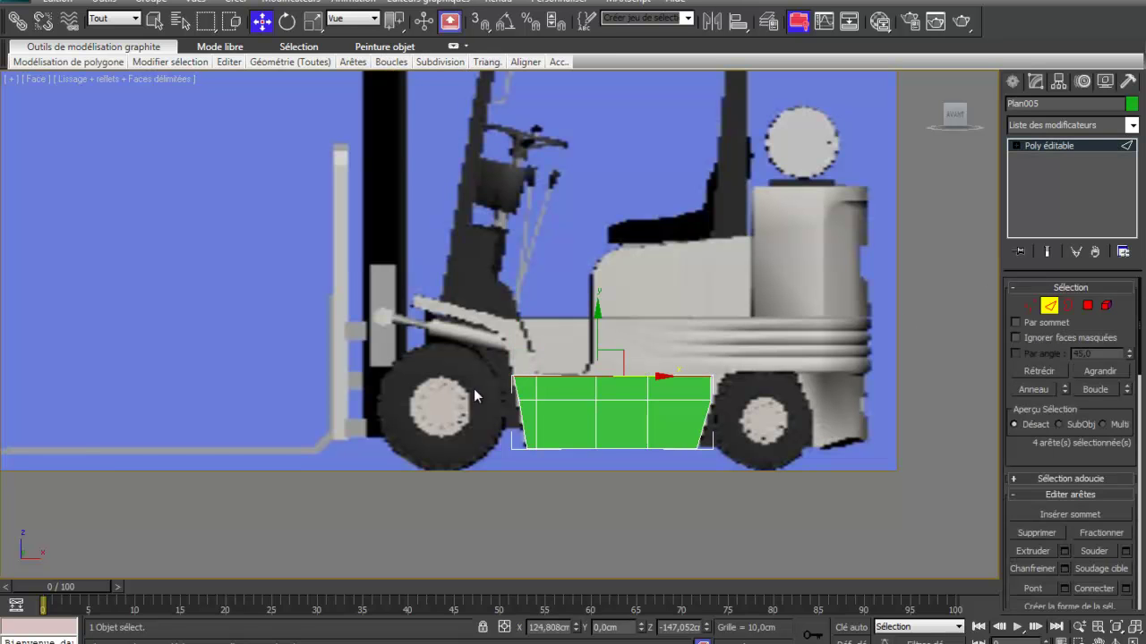
pyautogui.click(519, 378)
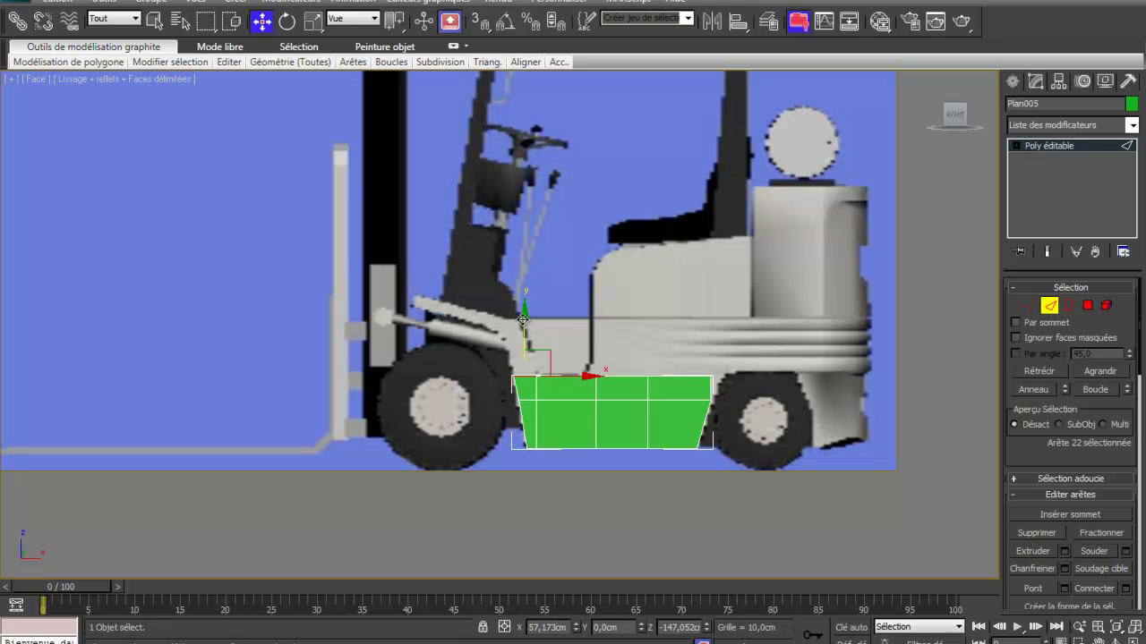
pyautogui.keyDown('shift'); pyautogui.moveTo(525, 317); pyautogui.dragTo(515, 278); pyautogui.keyUp('shift')
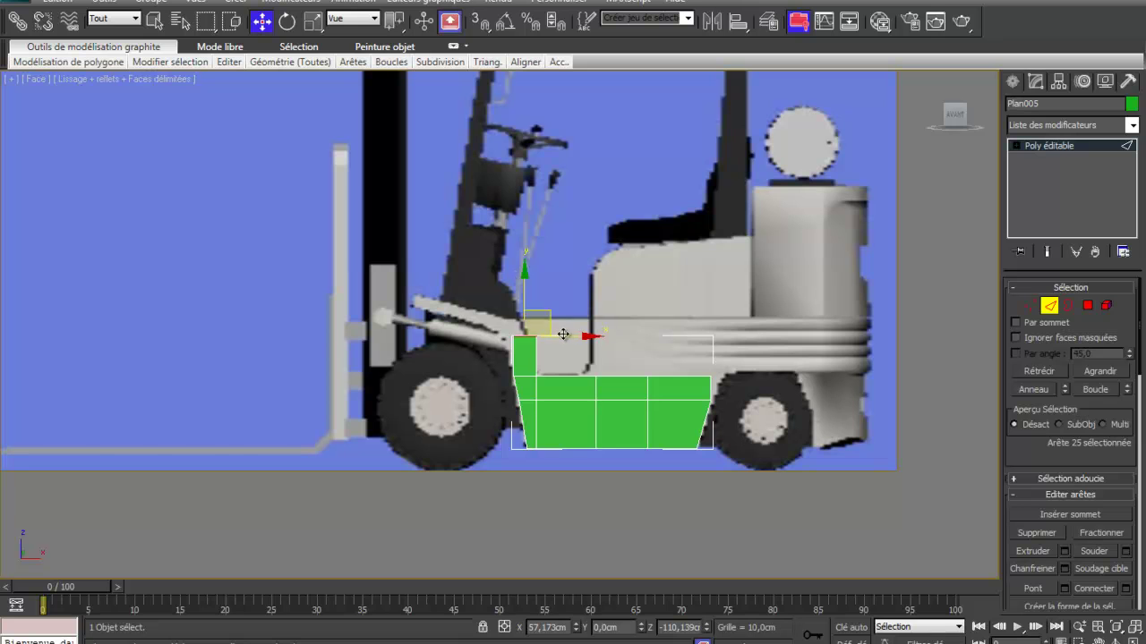
pyautogui.moveTo(572, 338); pyautogui.dragTo(557, 336)
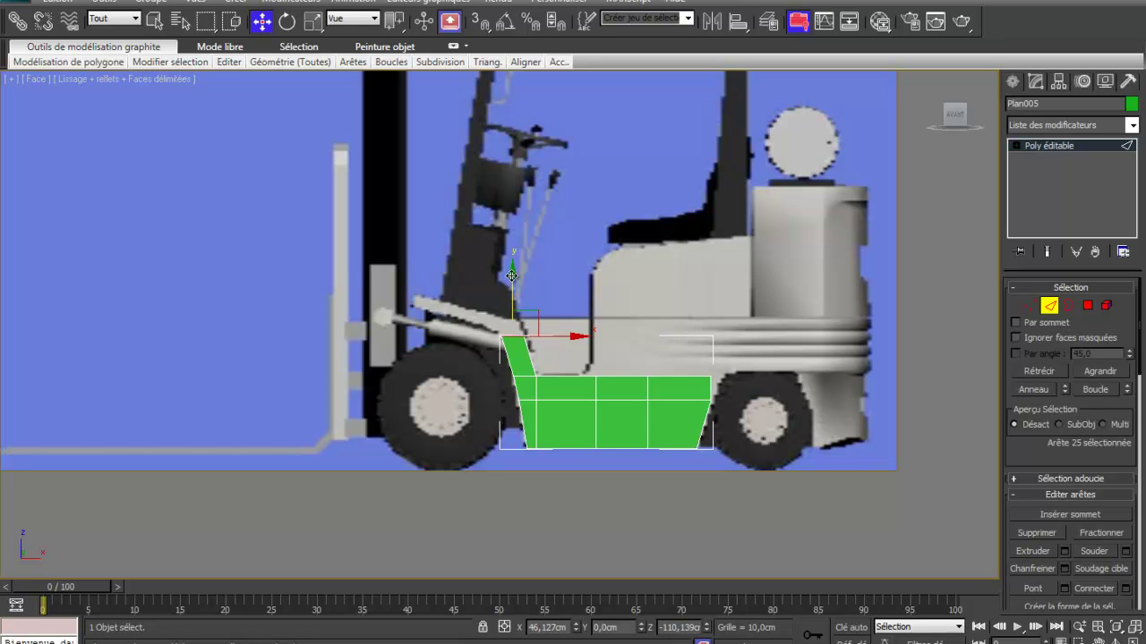
# Extend that edge again with a short face up to about Z -95 cm, shifted forward to about X 41 cm.
pyautogui.moveTo(511, 275)
pyautogui.mouseDown()
pyautogui.moveTo(505, 259)
pyautogui.moveTo(508, 269)
pyautogui.mouseUp()
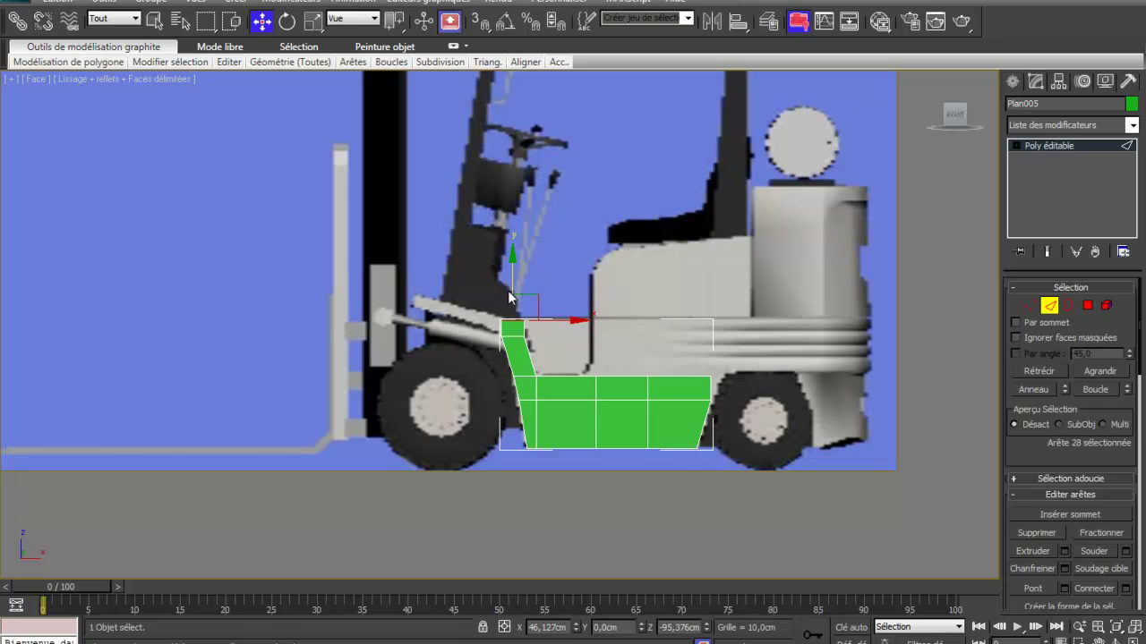
pyautogui.moveTo(577, 320)
pyautogui.mouseDown()
pyautogui.moveTo(564, 319)
pyautogui.moveTo(571, 315)
pyautogui.mouseUp()
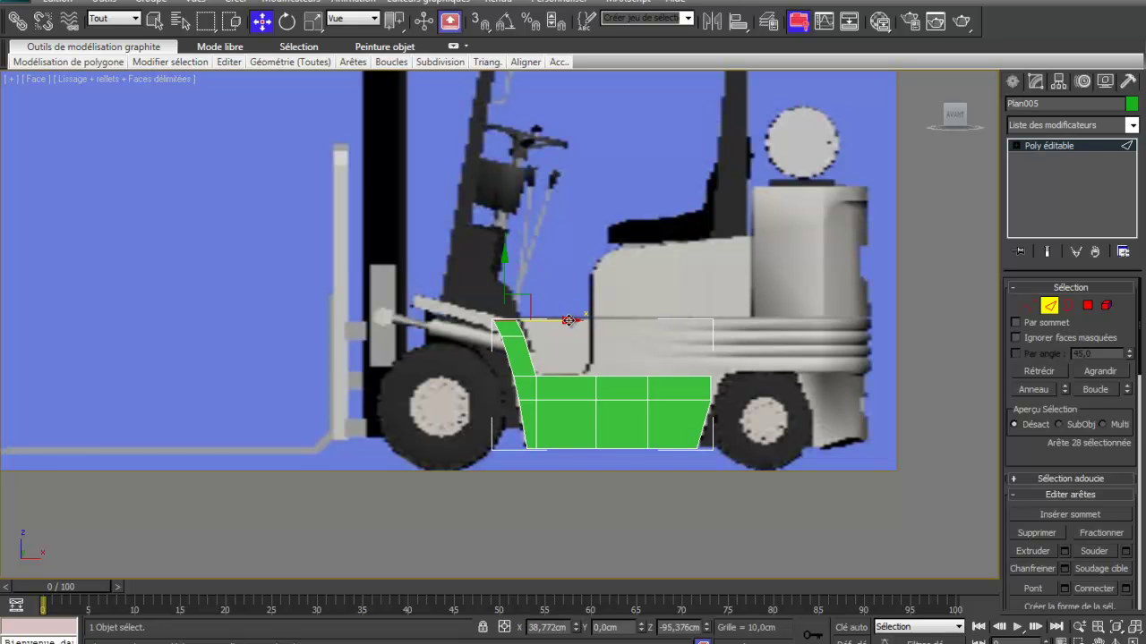
pyautogui.moveTo(568, 321); pyautogui.dragTo(571, 320)
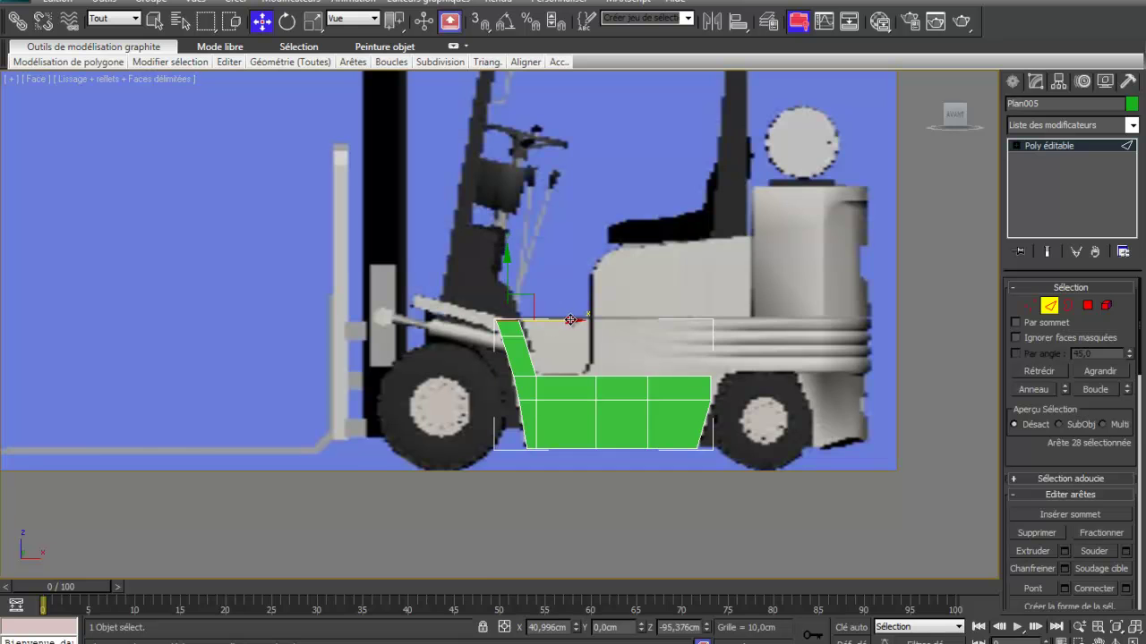
# Raise the column's two upper vertices on the front-wheel side slightly so its upper edges slope along the fender.
pyautogui.scroll(4, 567, 320)
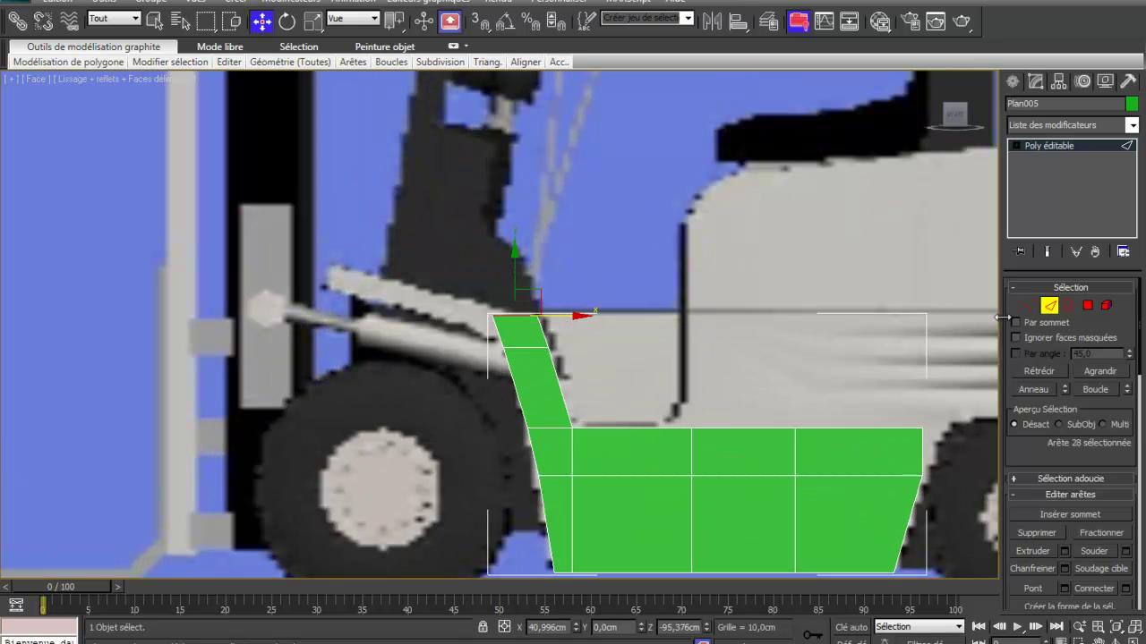
pyautogui.click(1030, 307)
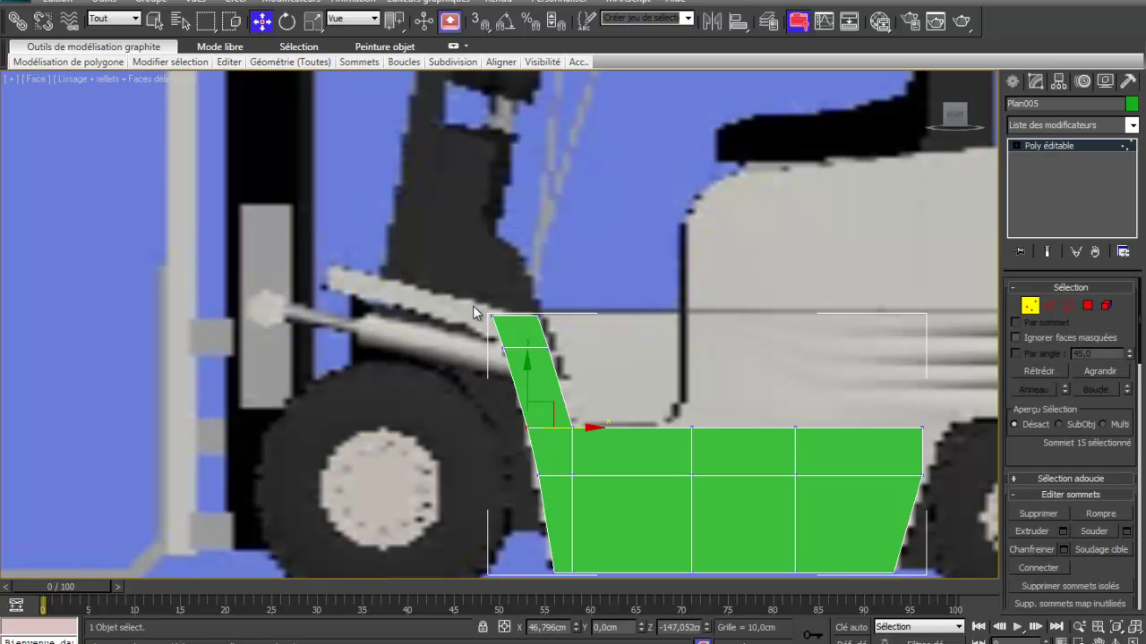
pyautogui.moveTo(481, 306); pyautogui.dragTo(503, 330)
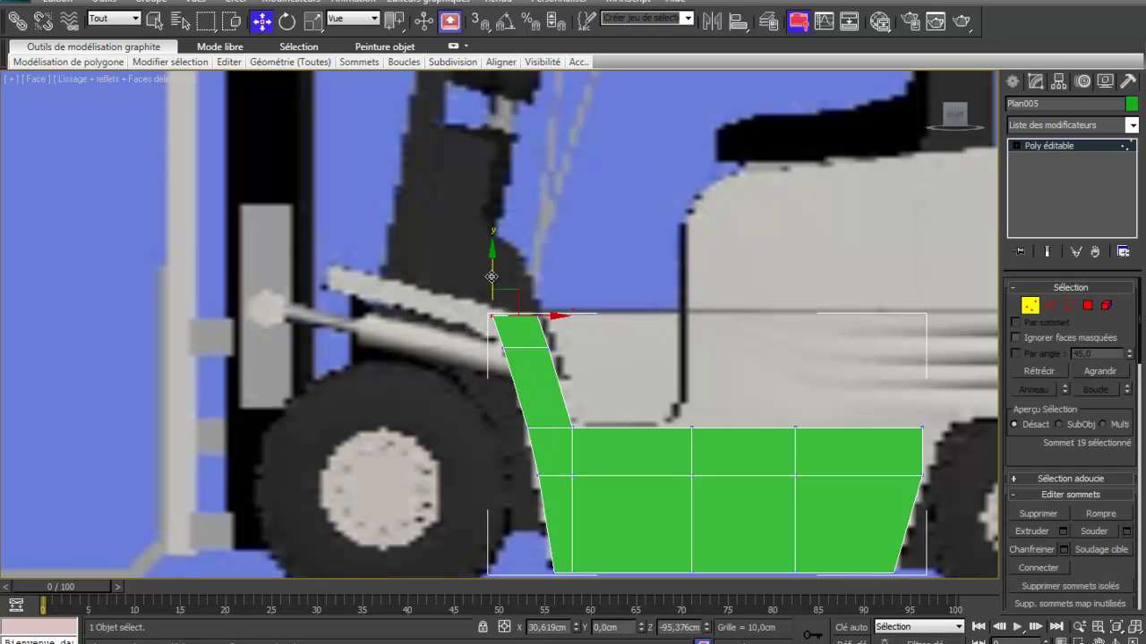
pyautogui.moveTo(491, 276); pyautogui.dragTo(492, 268)
pyautogui.keyDown('alt'); pyautogui.click(523, 363); pyautogui.keyUp('alt')
# Align the column's two upper front-side vertices along X, and shift the lower one back to about X 36 cm.
pyautogui.moveTo(503, 284); pyautogui.dragTo(516, 360)
pyautogui.moveTo(548, 65)
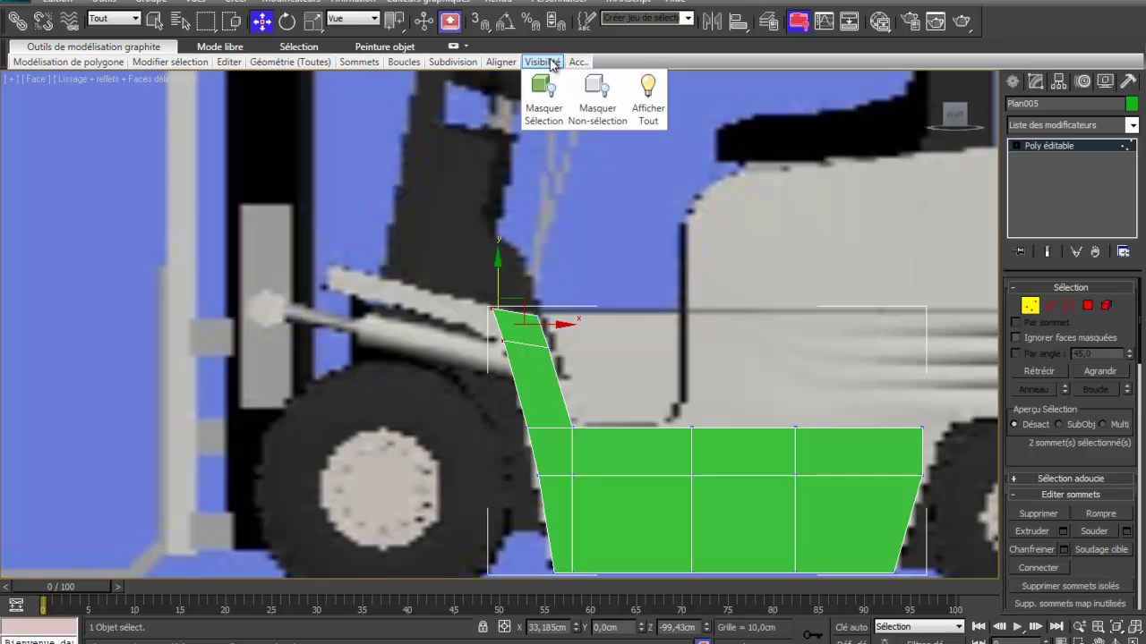
pyautogui.moveTo(502, 62)
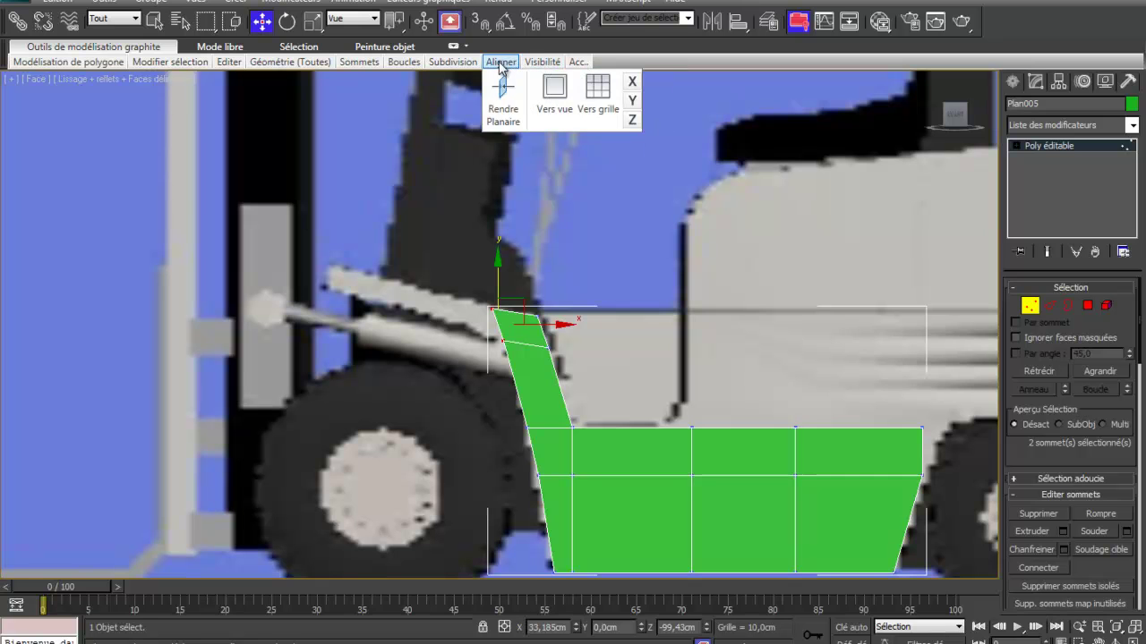
pyautogui.click(633, 100)
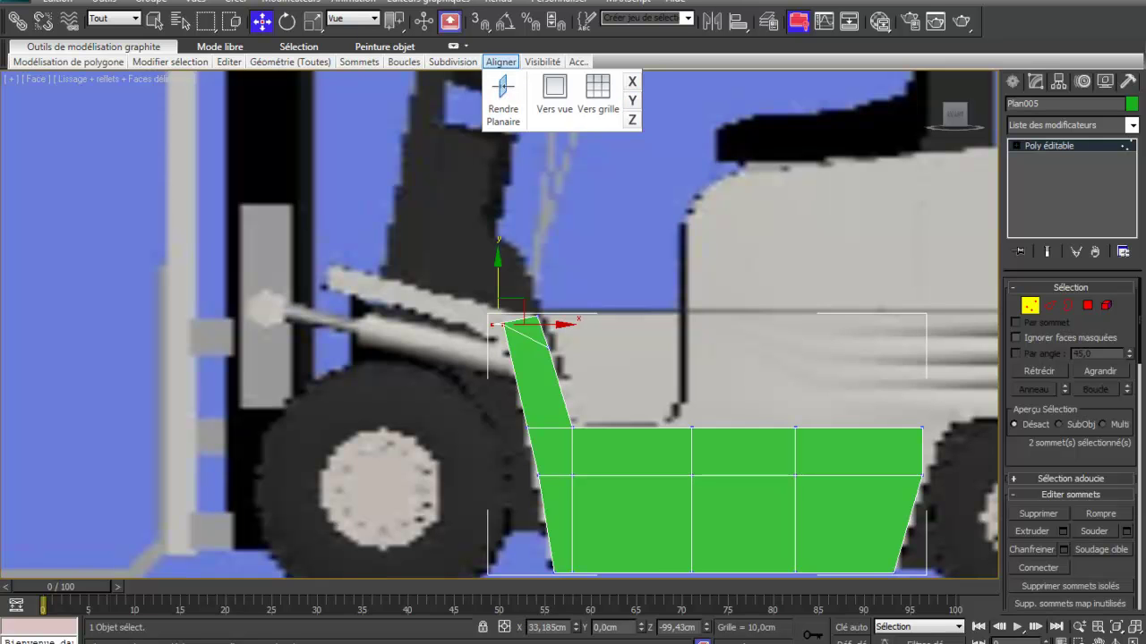
pyautogui.hotkey('ctrl', 'z')
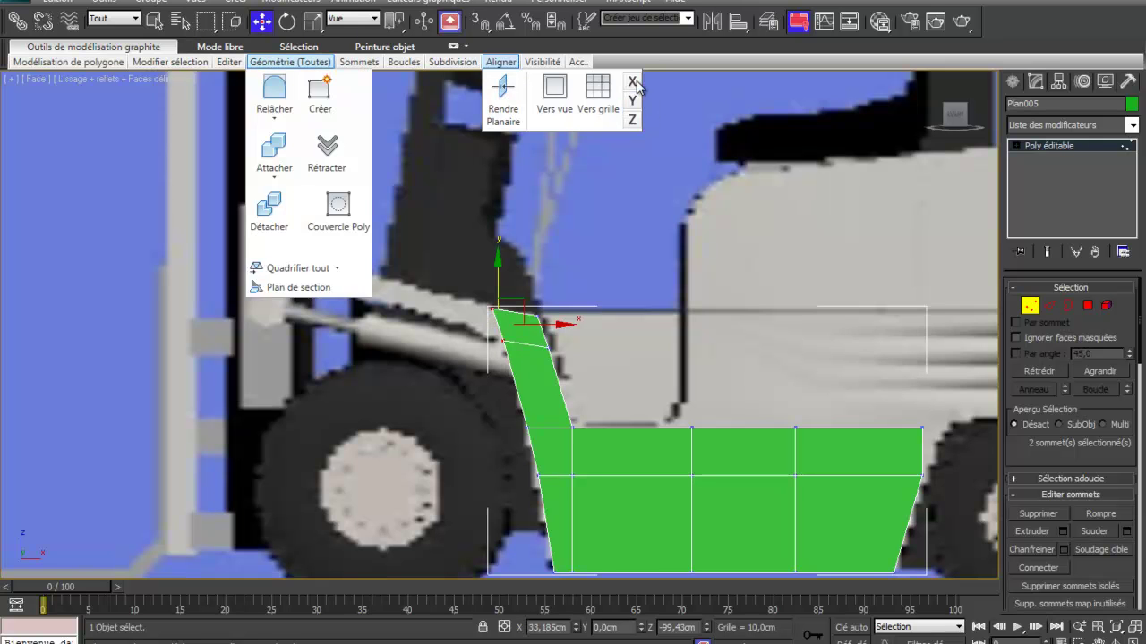
pyautogui.click(632, 81)
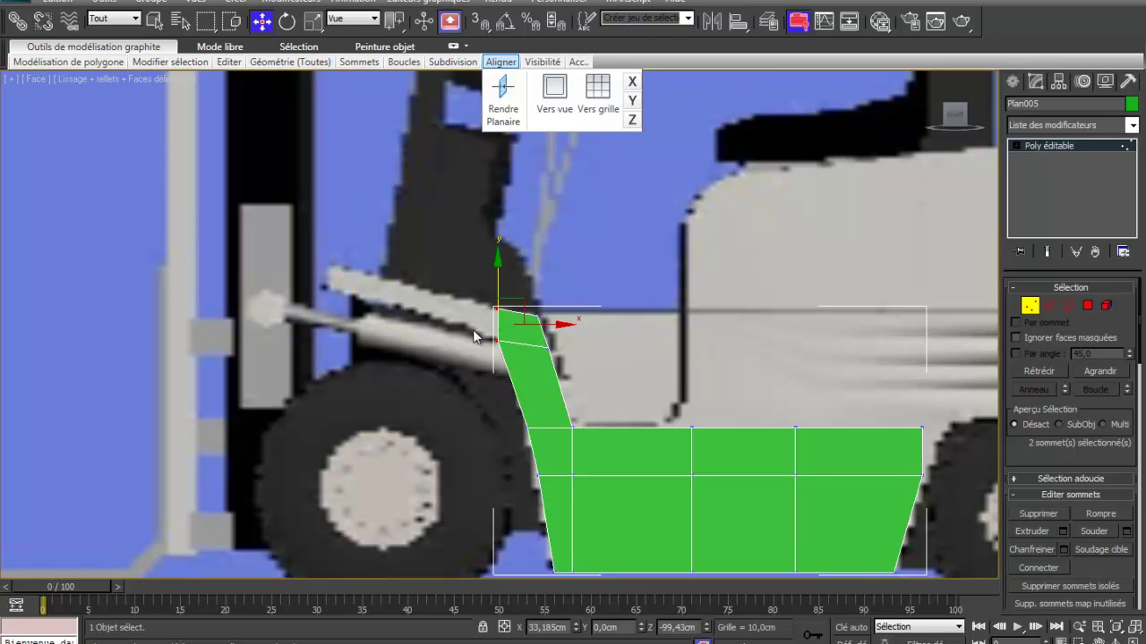
pyautogui.click(499, 342)
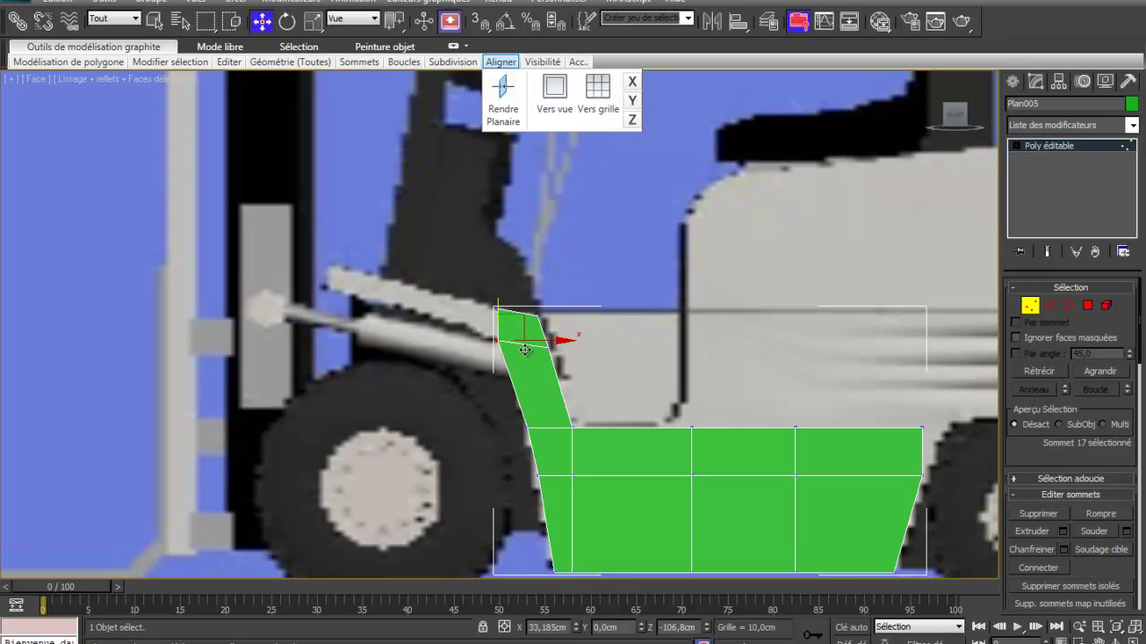
pyautogui.moveTo(560, 340); pyautogui.dragTo(563, 337)
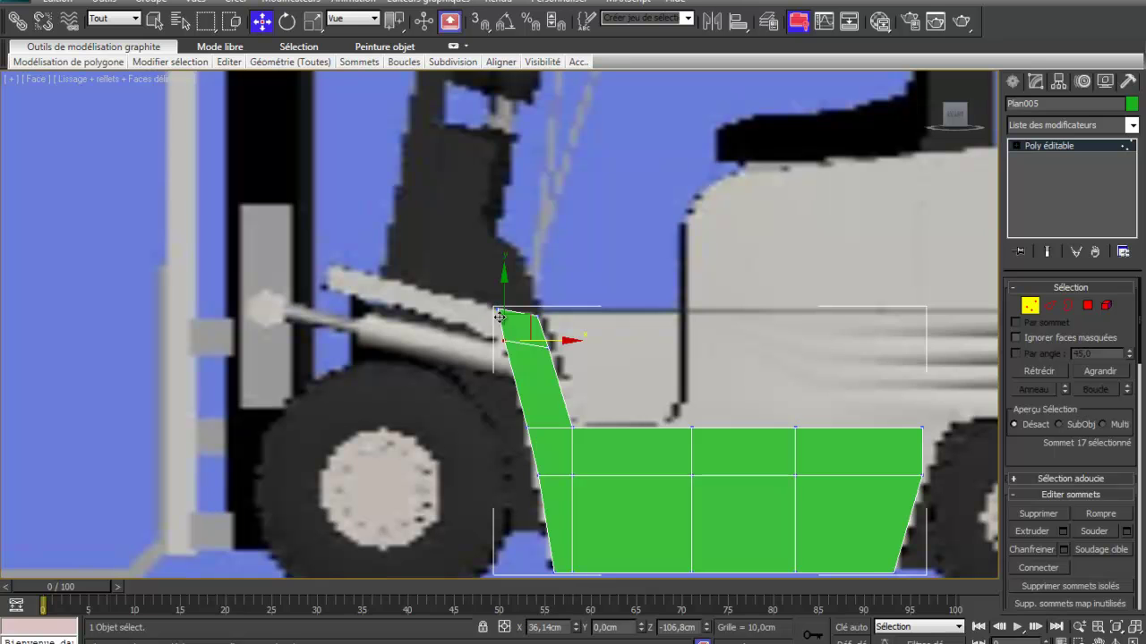
# Extend the column's upper front-side edge over the front wheel to about X -21 cm and raise it to about Z -84 cm.
pyautogui.click(1053, 307)
pyautogui.click(503, 326)
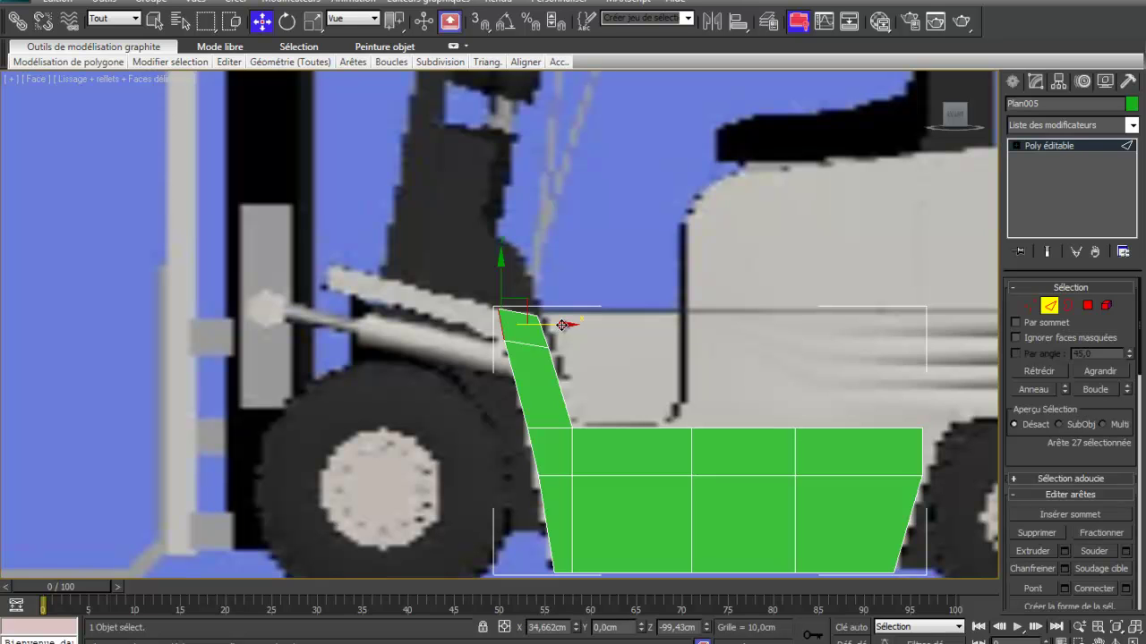
pyautogui.keyDown('shift'); pyautogui.moveTo(561, 325); pyautogui.dragTo(441, 281); pyautogui.keyUp('shift')
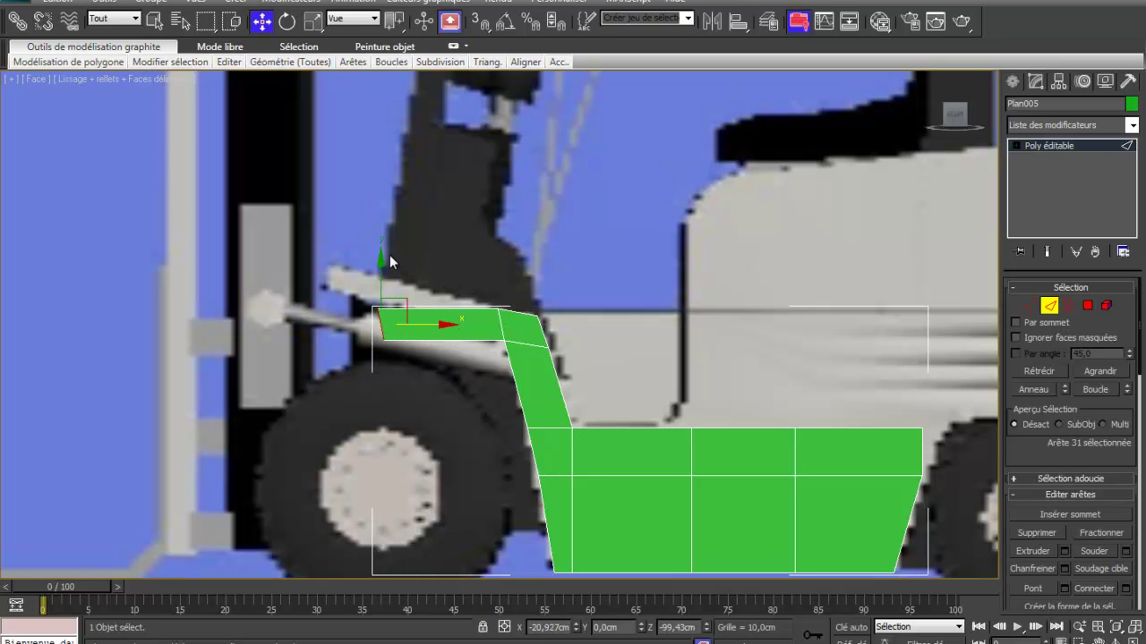
pyautogui.moveTo(381, 257); pyautogui.dragTo(379, 223)
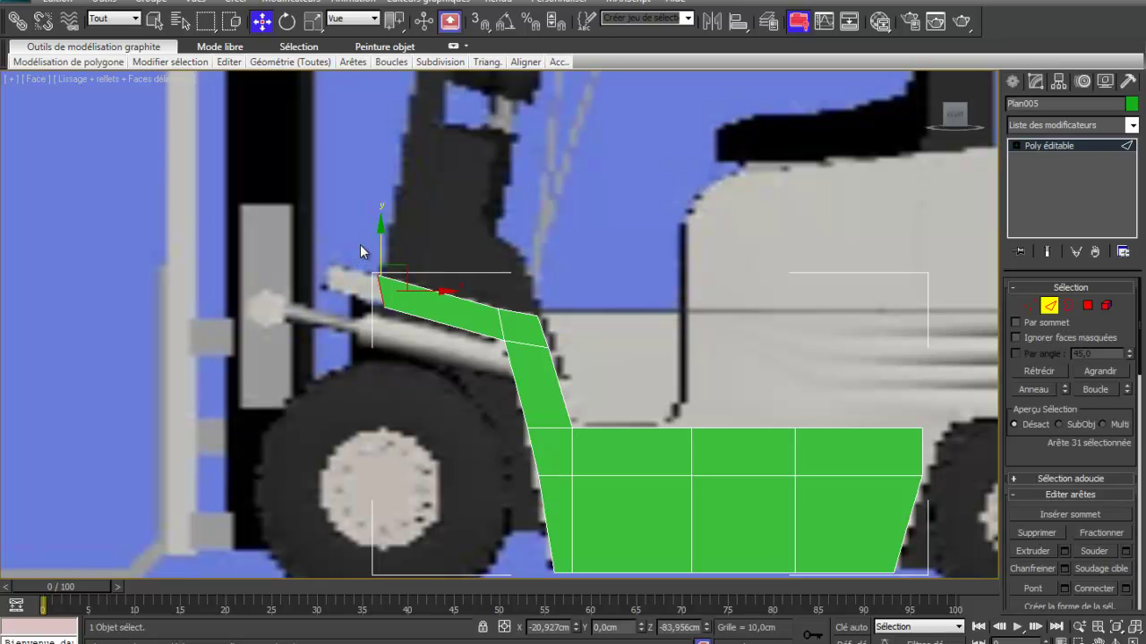
# Extend the fender's end edge with another face to about X -44 cm and raise it to about Z -77 cm.
pyautogui.moveTo(360, 244); pyautogui.dragTo(397, 329)
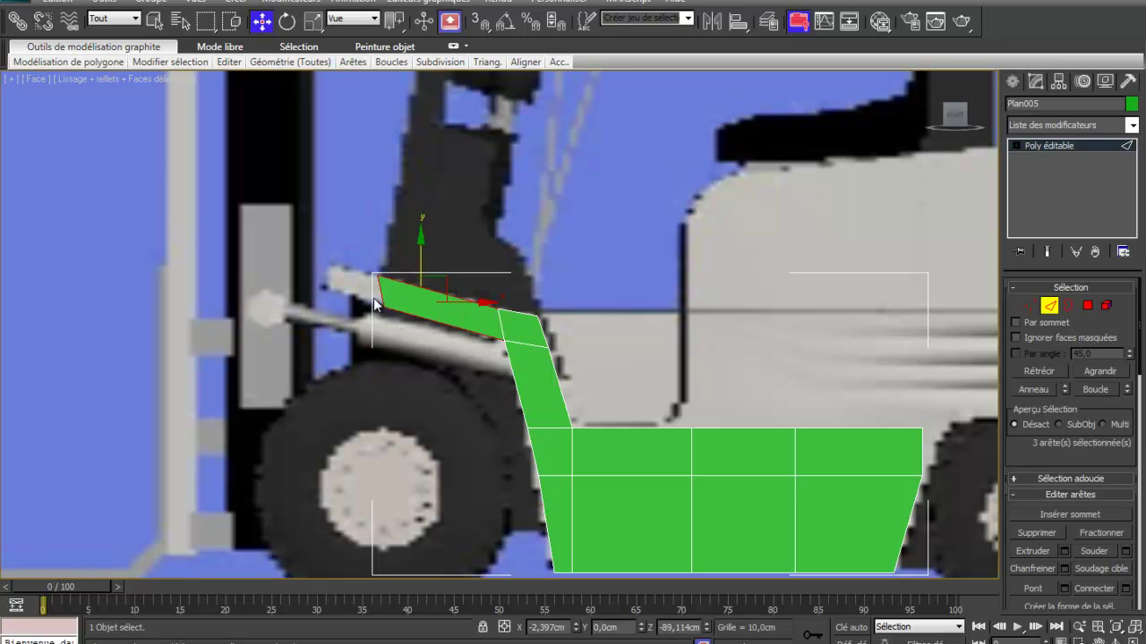
pyautogui.click(378, 286)
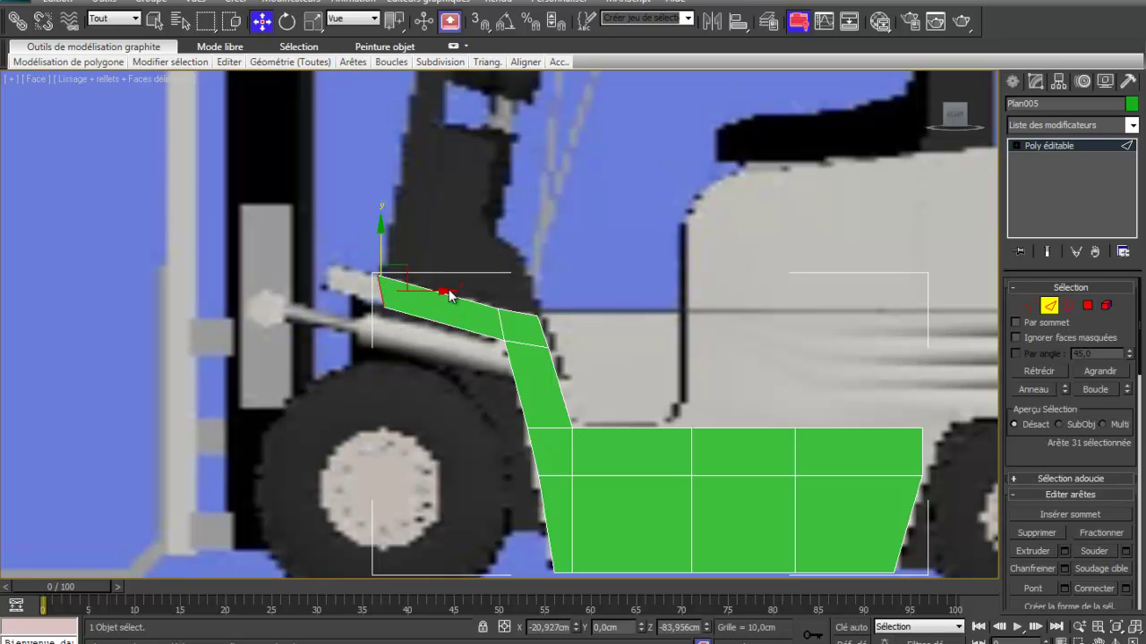
pyautogui.keyDown('shift'); pyautogui.moveTo(446, 292); pyautogui.dragTo(397, 285); pyautogui.keyUp('shift')
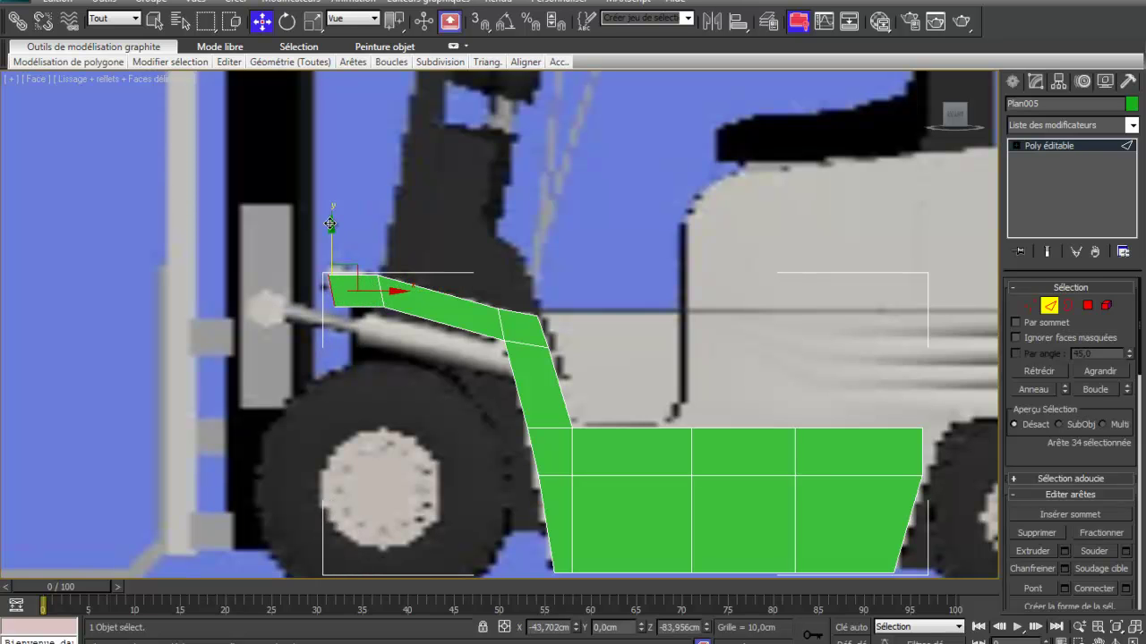
pyautogui.moveTo(331, 228); pyautogui.dragTo(331, 211)
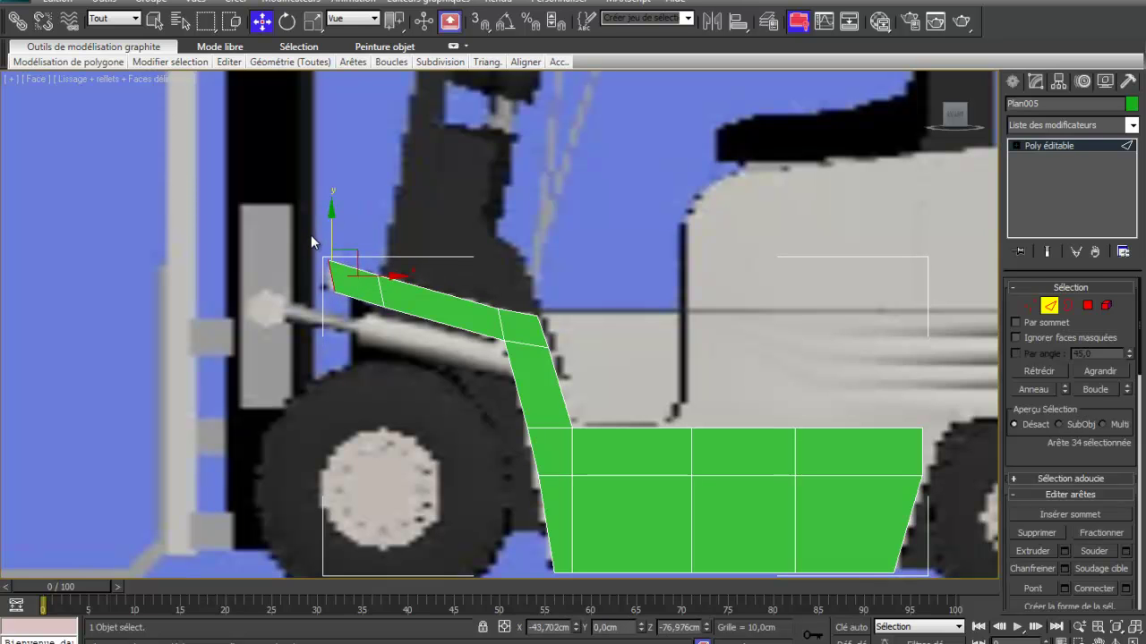
# Align the two vertices at the fender's front tip along X and lower them to about Z -79 cm.
pyautogui.click(1030, 305)
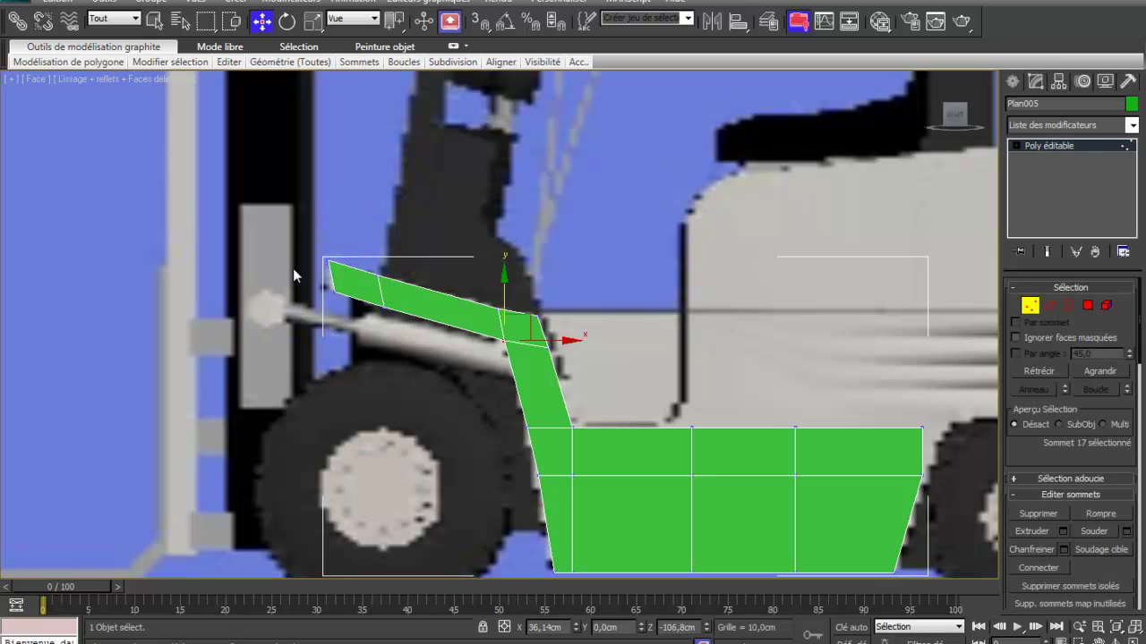
pyautogui.moveTo(318, 252); pyautogui.dragTo(347, 324)
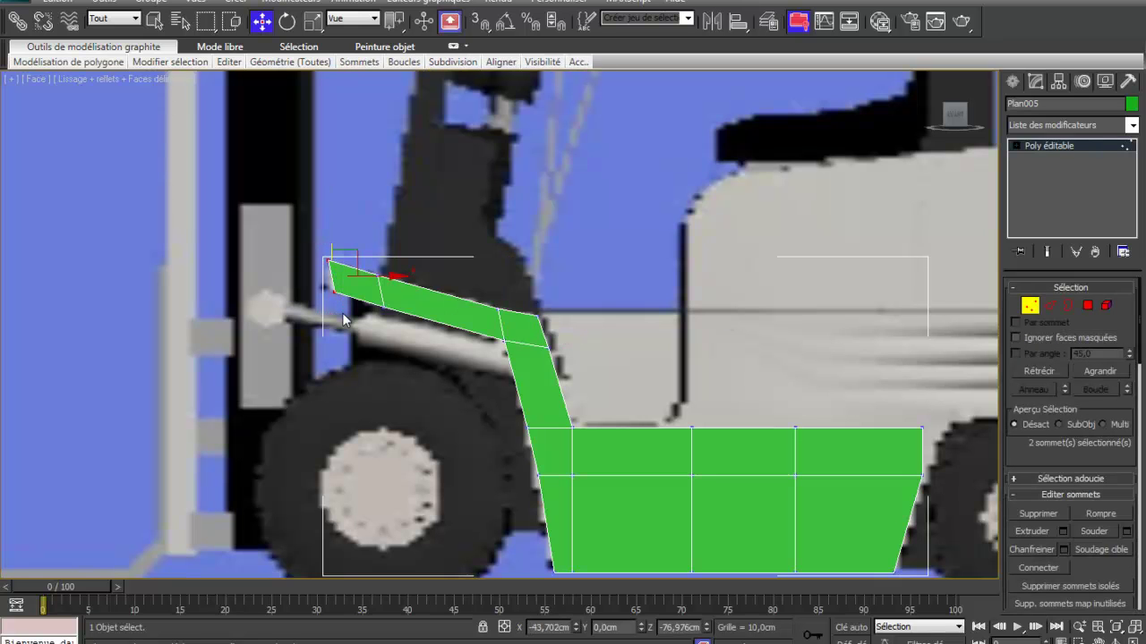
pyautogui.click(501, 62)
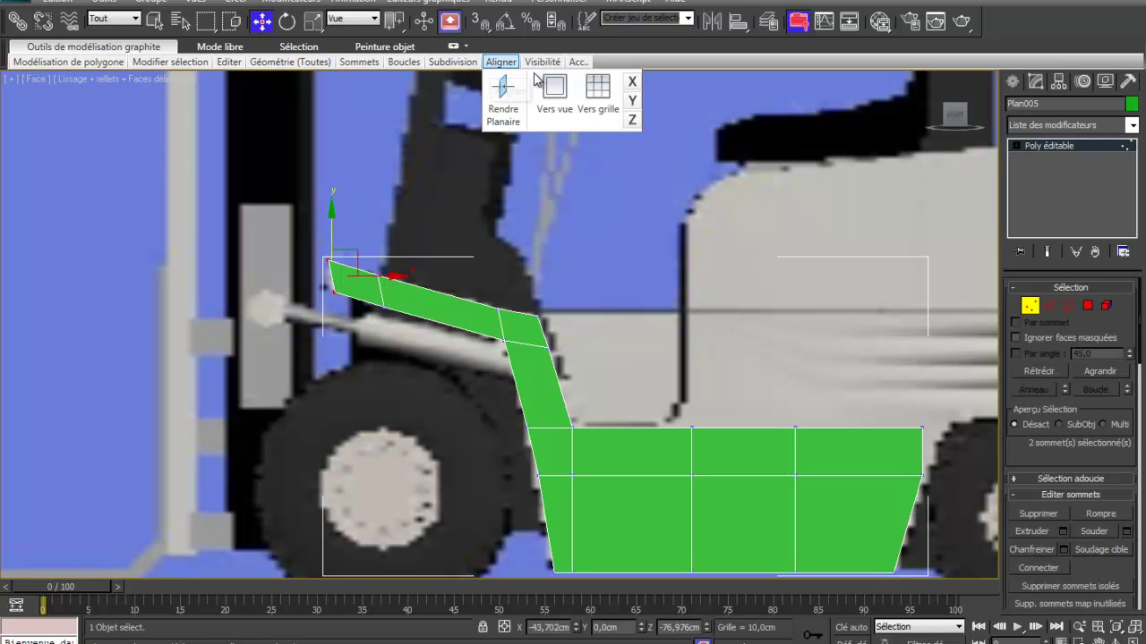
pyautogui.click(632, 82)
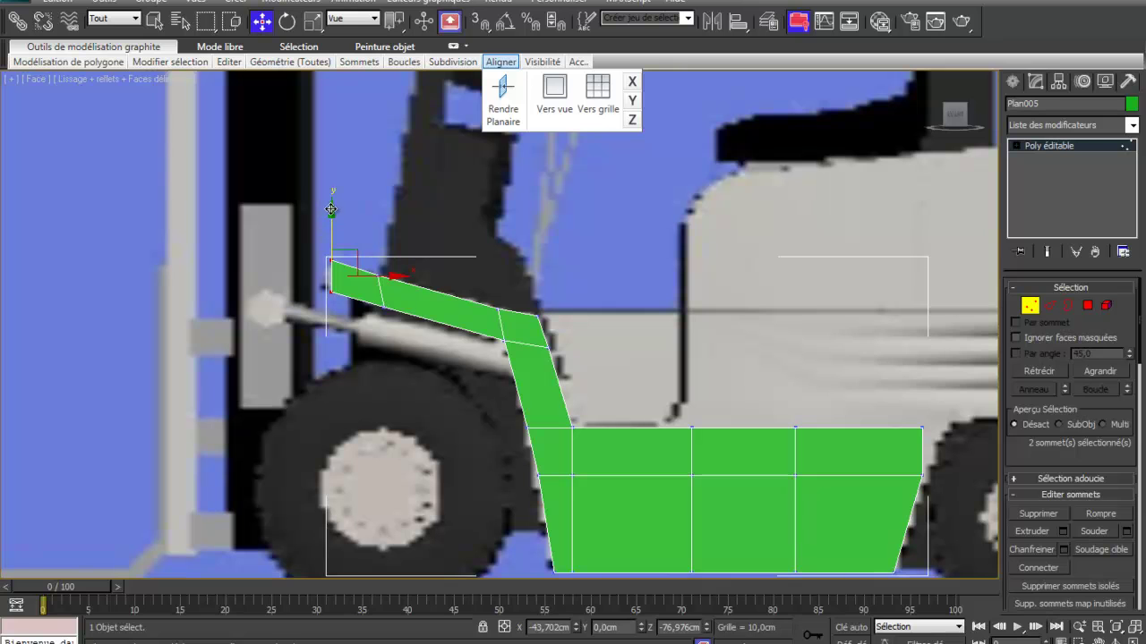
pyautogui.moveTo(331, 209); pyautogui.dragTo(329, 214)
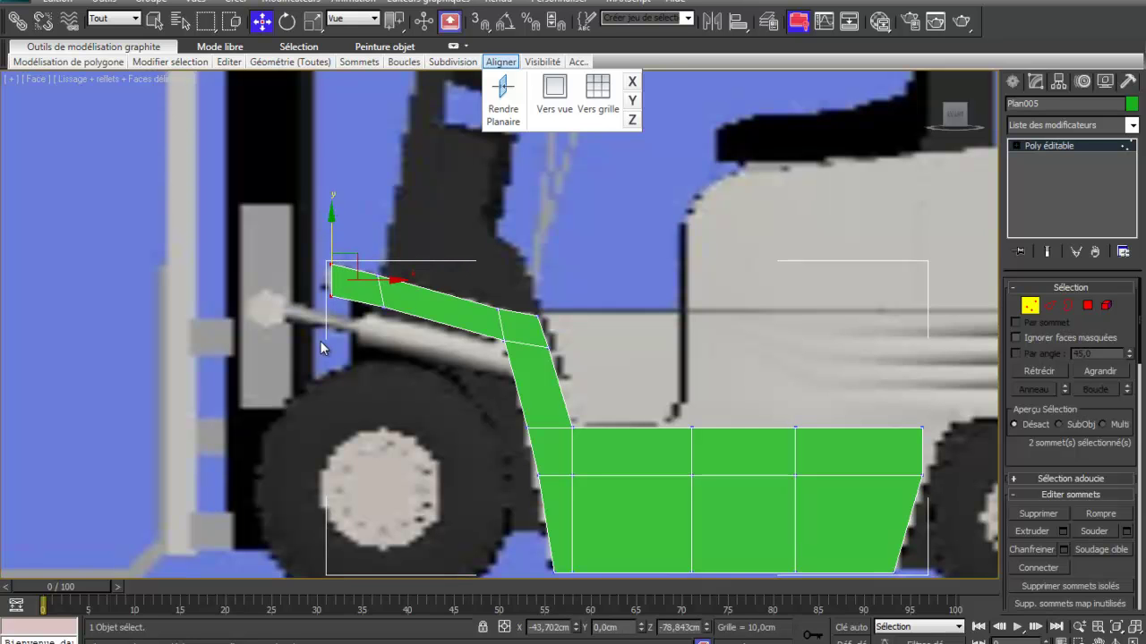
# Raise the lower vertex of the fender's front tip to about Z -85 cm.
pyautogui.click(320, 296)
pyautogui.moveTo(321, 284); pyautogui.dragTo(336, 320)
pyautogui.moveTo(330, 240); pyautogui.dragTo(327, 232)
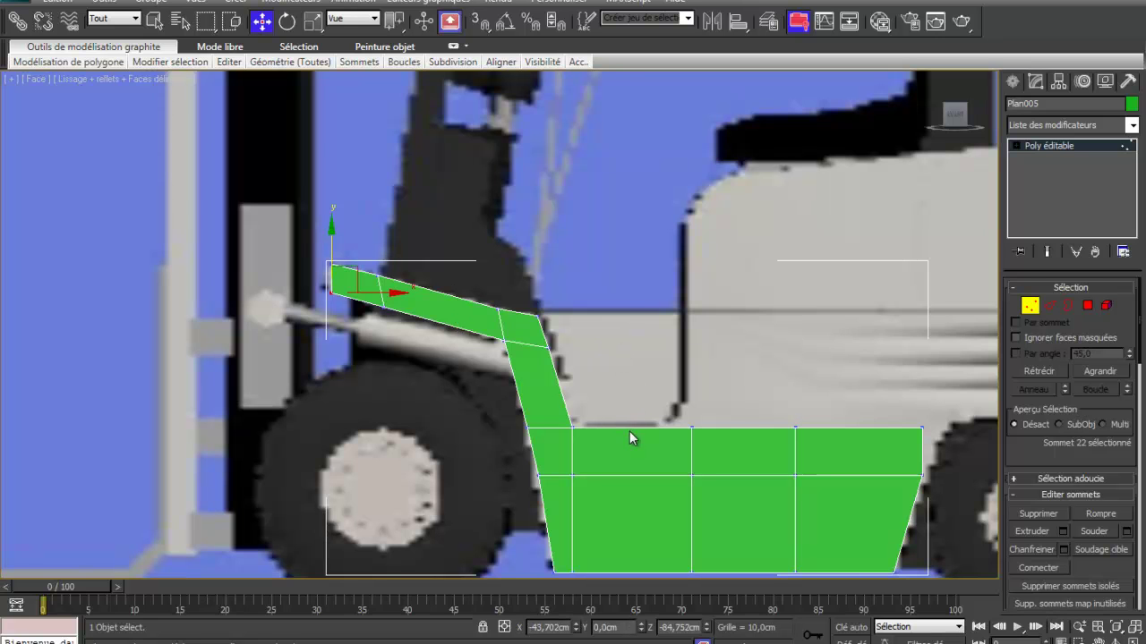
# Select the chassis side's upper edge beside the column, and show all four viewports with the top view active.
pyautogui.click(1049, 306)
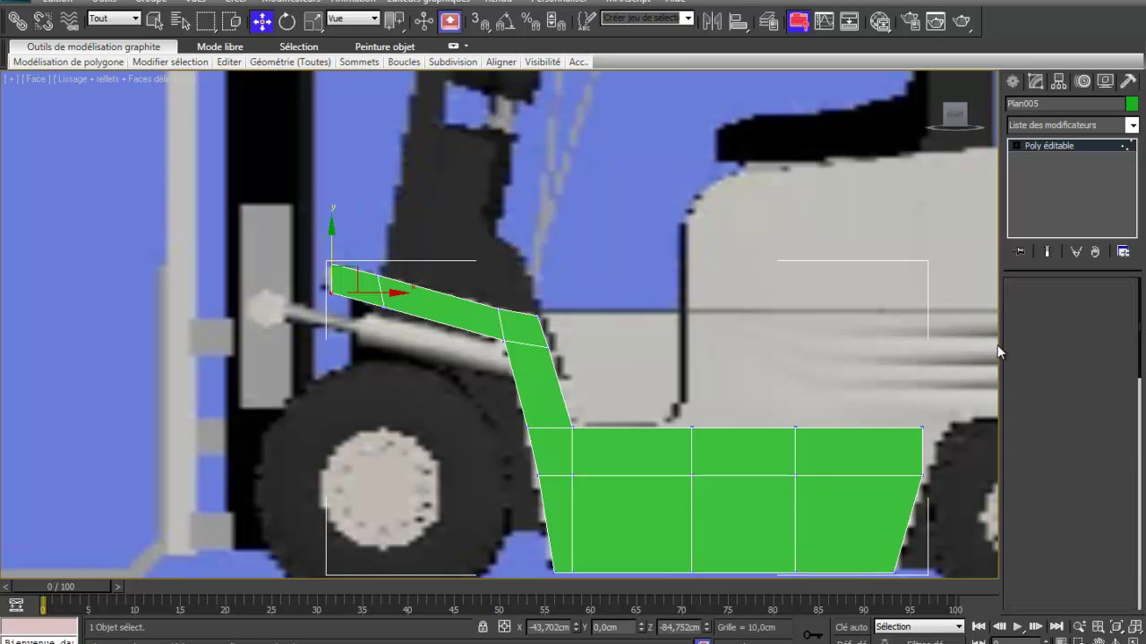
pyautogui.click(641, 429)
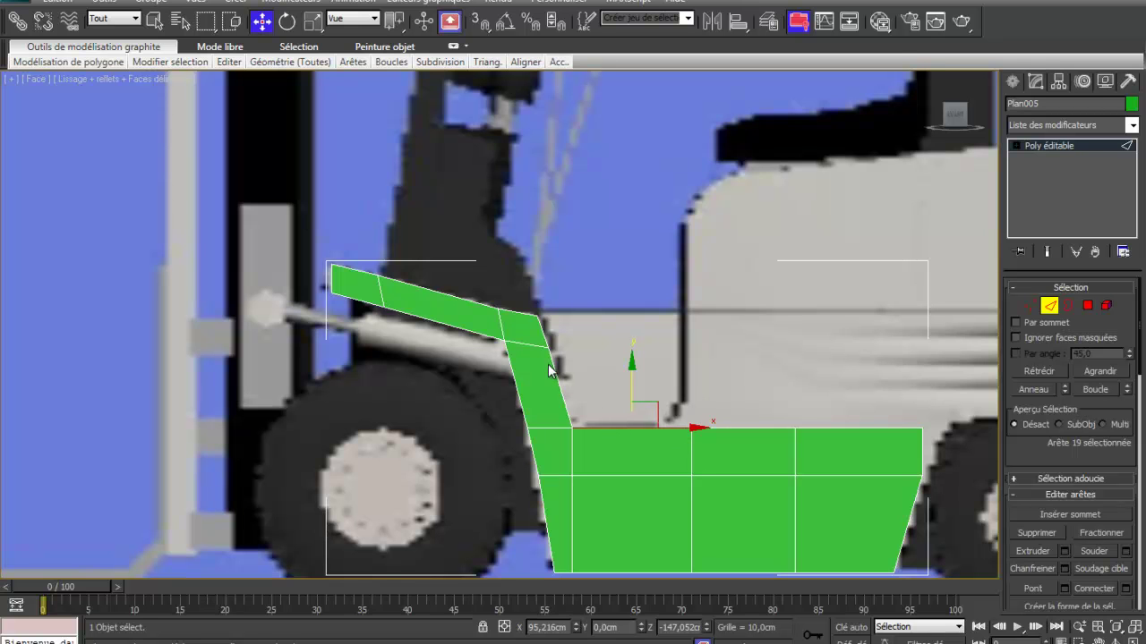
pyautogui.hotkey('alt', 'w')
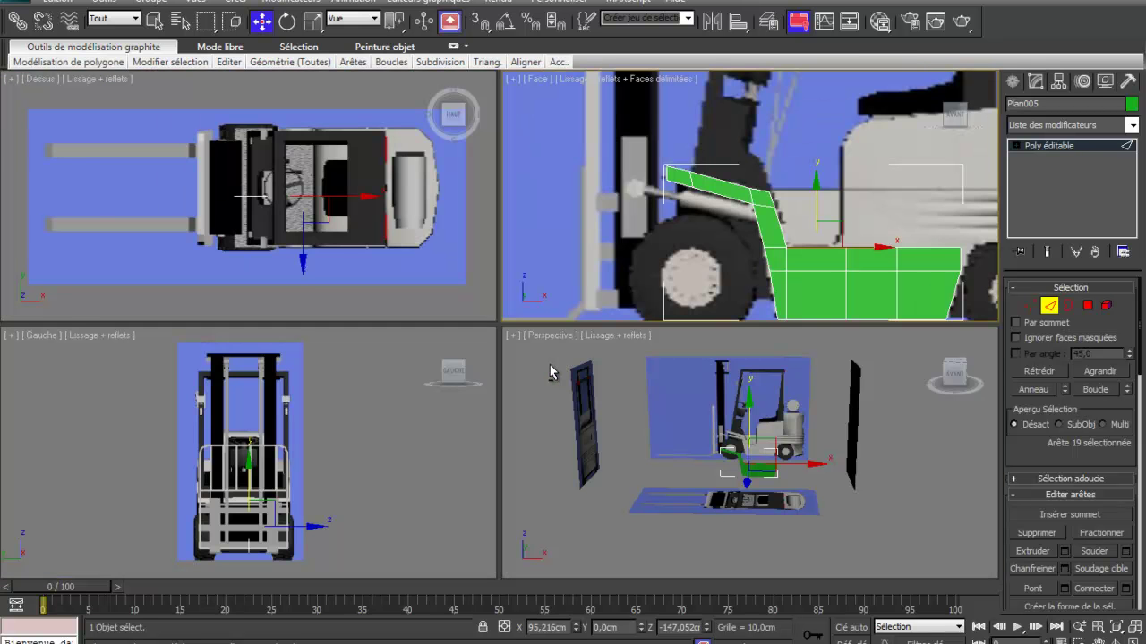
pyautogui.rightClick(338, 261)
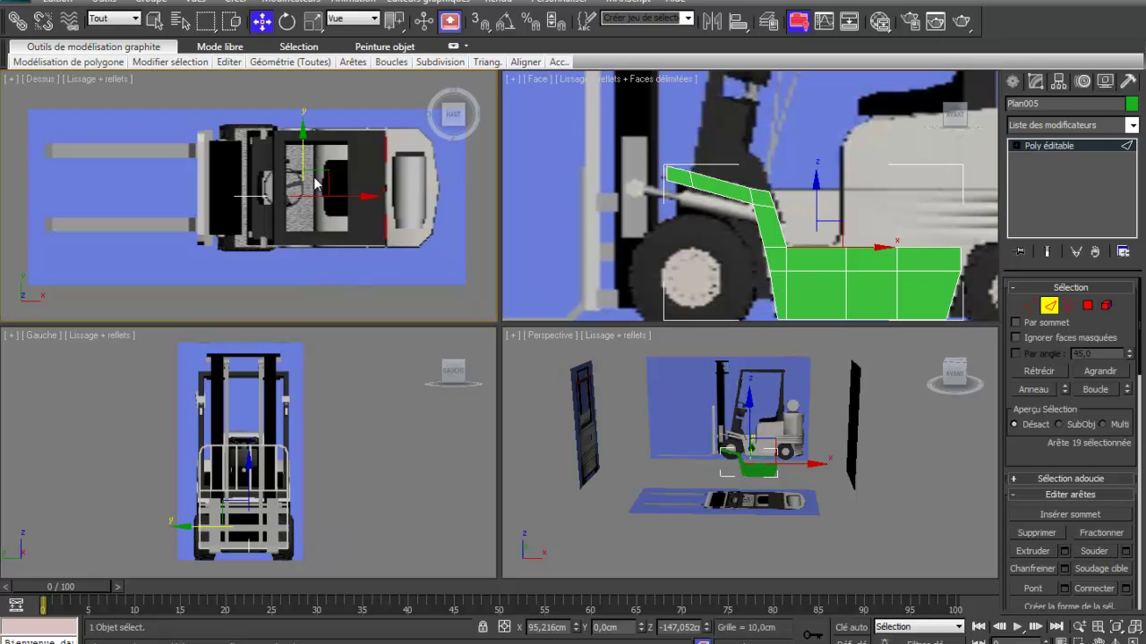
# Move the whole chassis side along Y to about -102.6 cm, onto the forklift's outer side in the top view.
pyautogui.click(1049, 305)
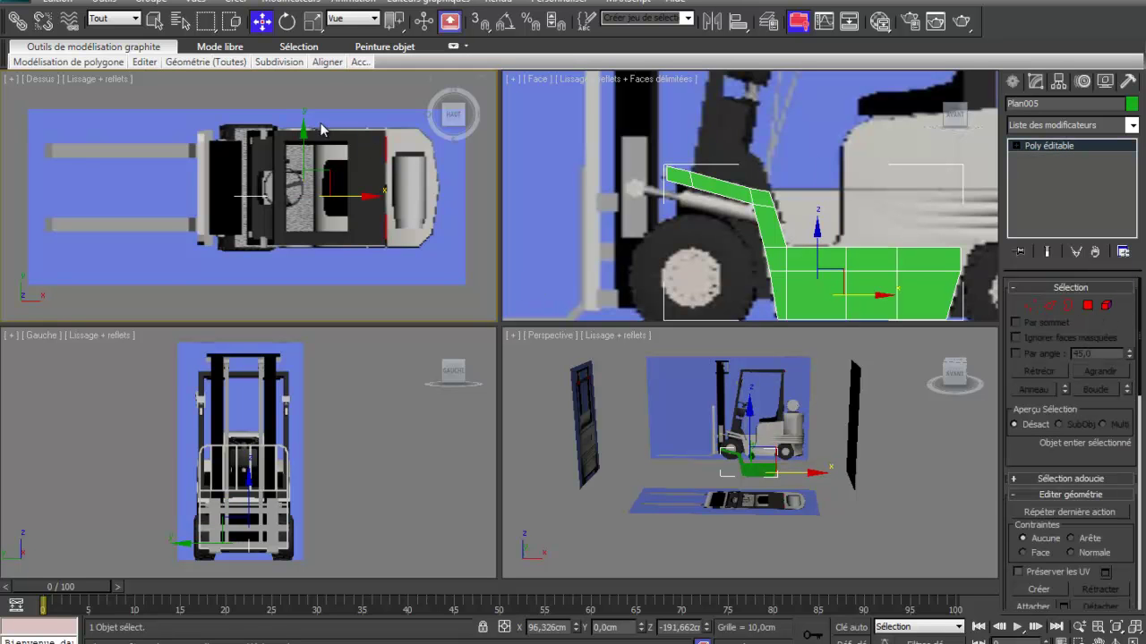
pyautogui.moveTo(304, 133); pyautogui.dragTo(318, 181)
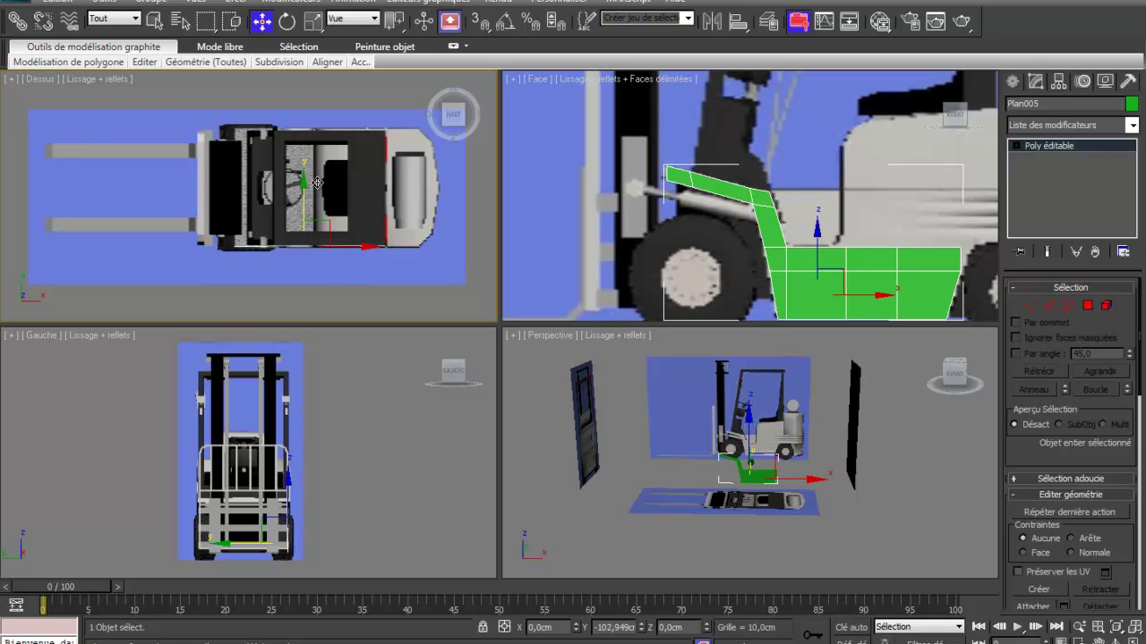
pyautogui.moveTo(317, 182); pyautogui.dragTo(320, 182)
pyautogui.scroll(4, 321, 181)
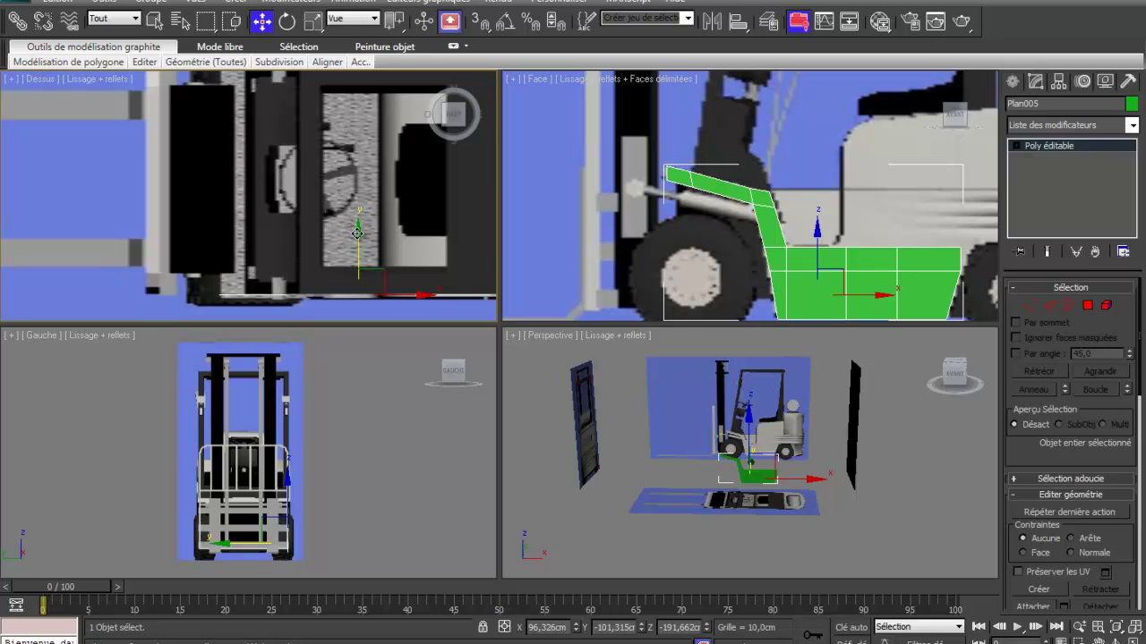
pyautogui.moveTo(357, 233); pyautogui.dragTo(356, 235)
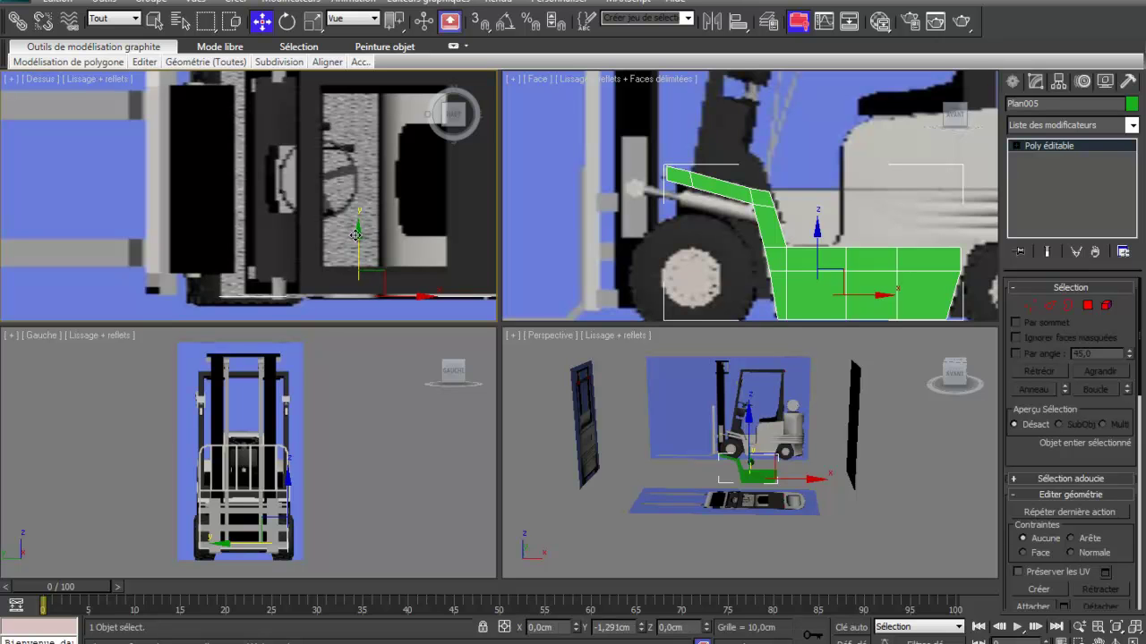
pyautogui.moveTo(356, 235); pyautogui.dragTo(356, 235)
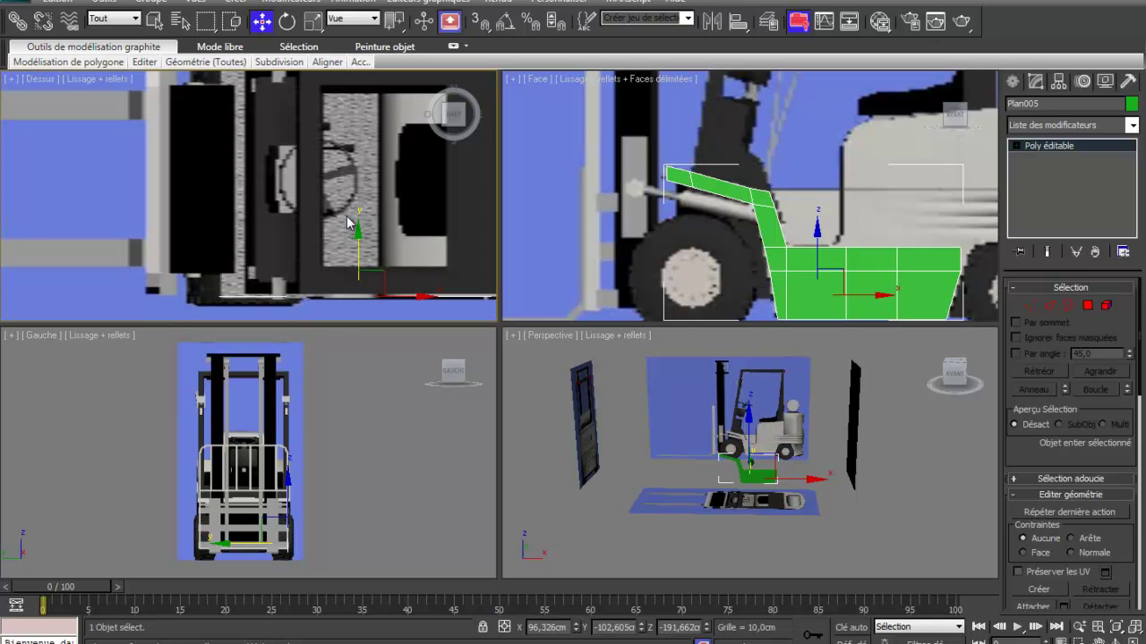
# Extend the chassis side's upper edge beside the column inward in the top view to about Y -92 cm.
pyautogui.click(1052, 307)
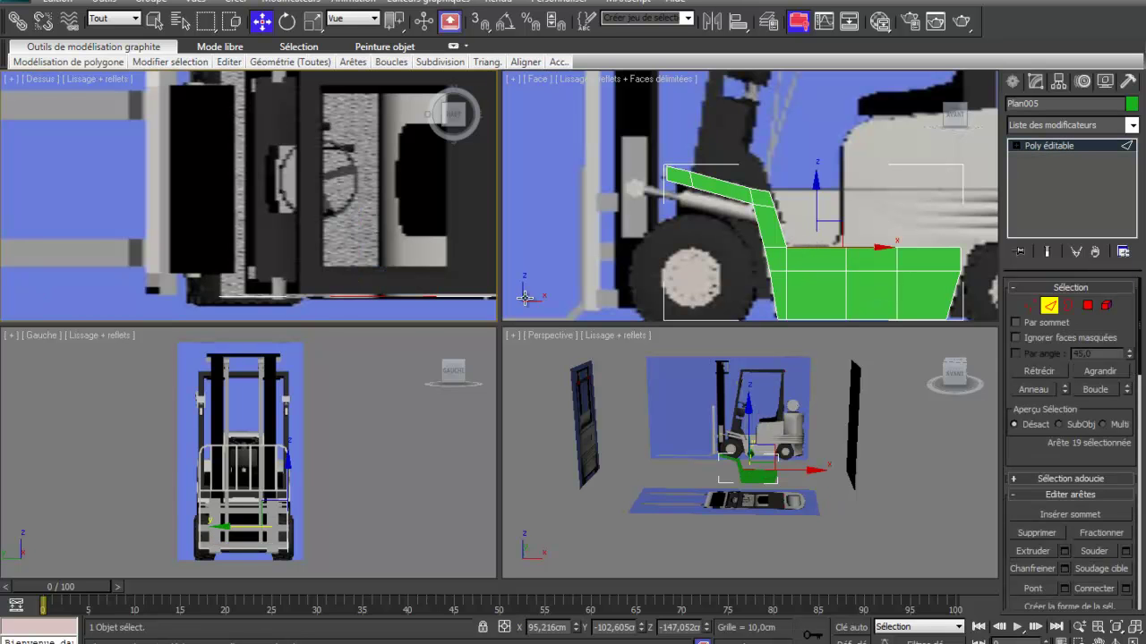
pyautogui.rightClick(343, 229)
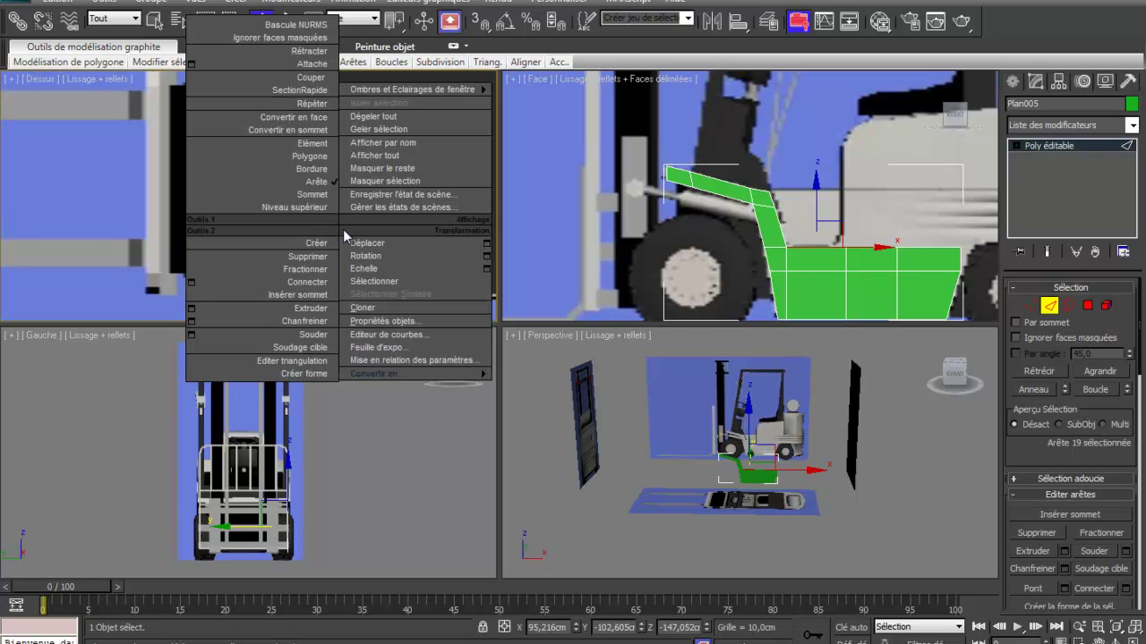
pyautogui.click(112, 216)
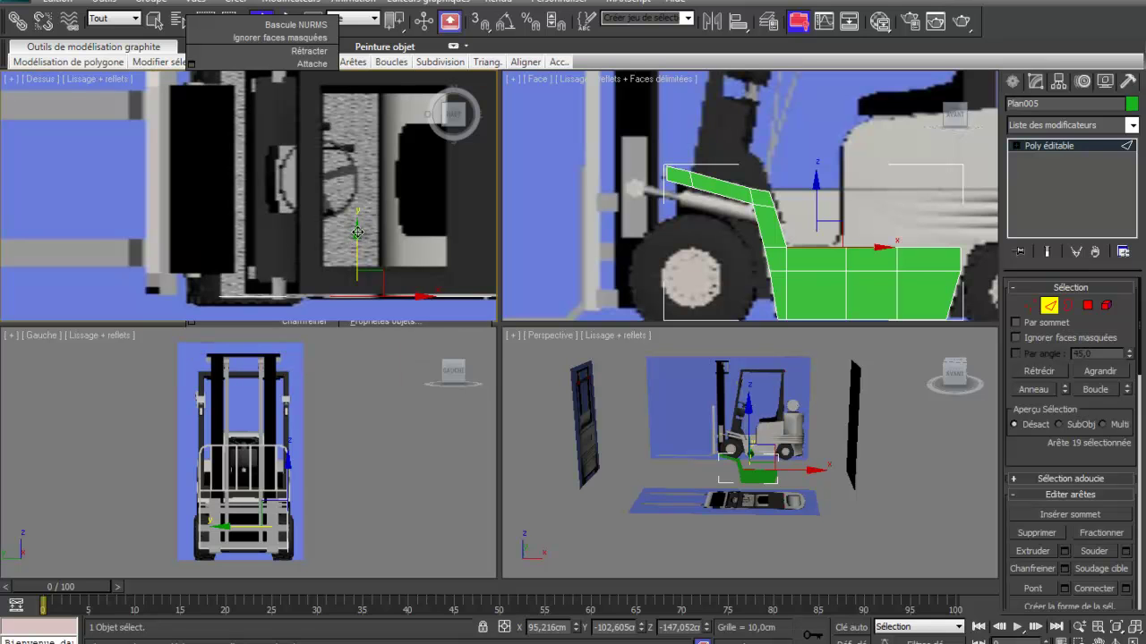
pyautogui.moveTo(357, 232)
pyautogui.keyDown('shift'); pyautogui.mouseDown()
pyautogui.moveTo(363, 210)
pyautogui.moveTo(364, 224)
pyautogui.mouseUp(); pyautogui.keyUp('shift')
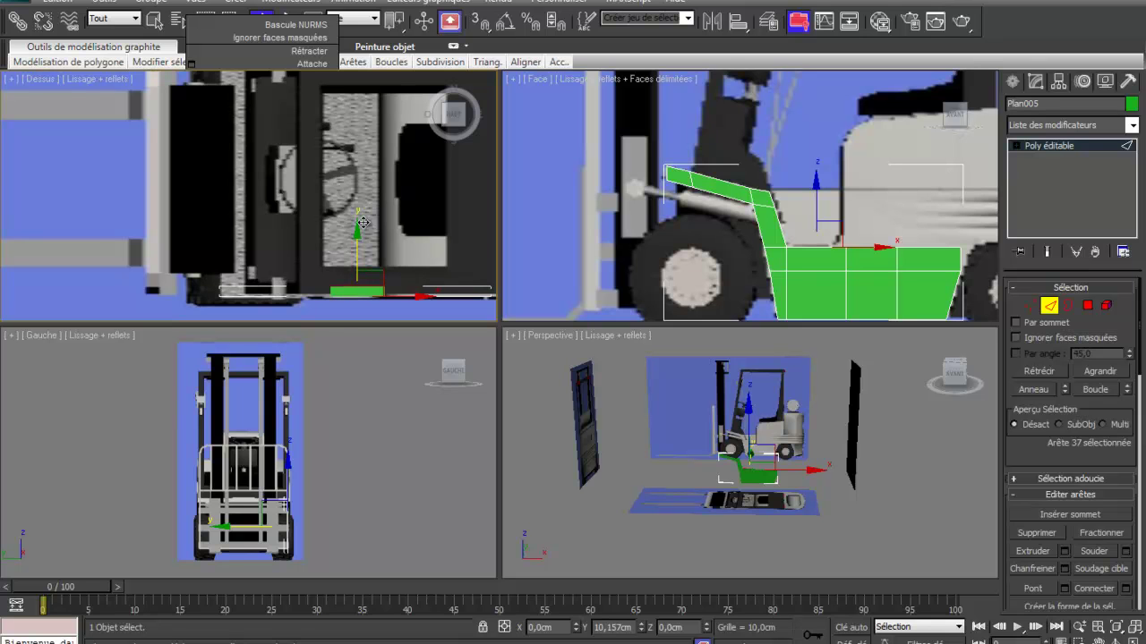
pyautogui.keyDown('shift'); pyautogui.moveTo(362, 223); pyautogui.dragTo(363, 223); pyautogui.keyUp('shift')
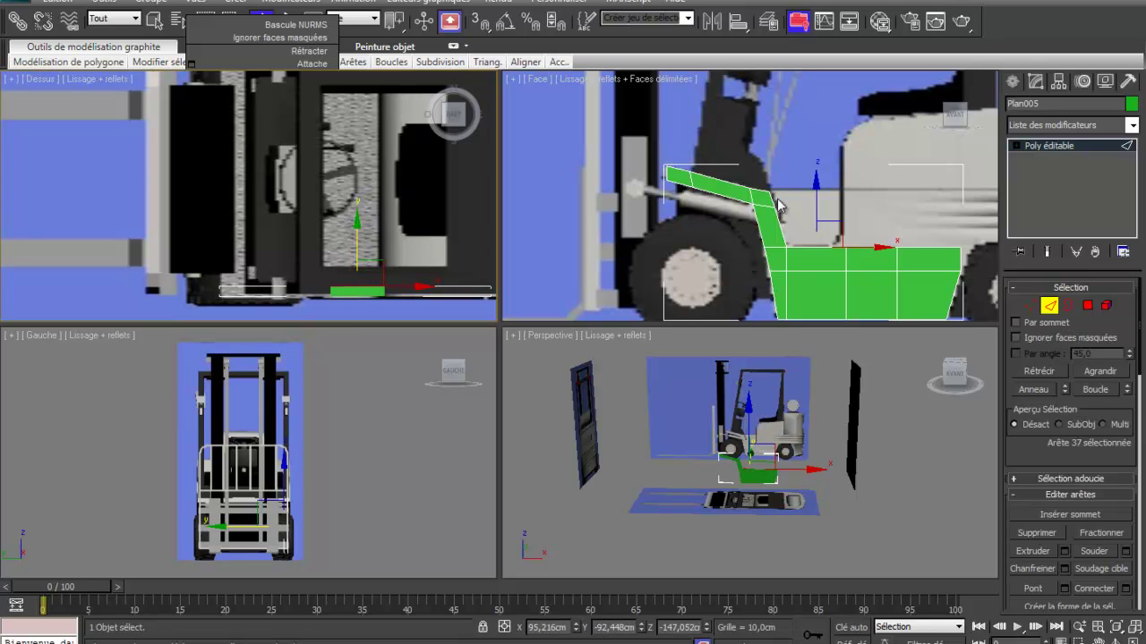
# Shift the extended chassis edge back to about Y -94.6 cm, and extend another face from it to about Y -73 cm.
pyautogui.moveTo(823, 143); pyautogui.dragTo(663, 126, button='middle')
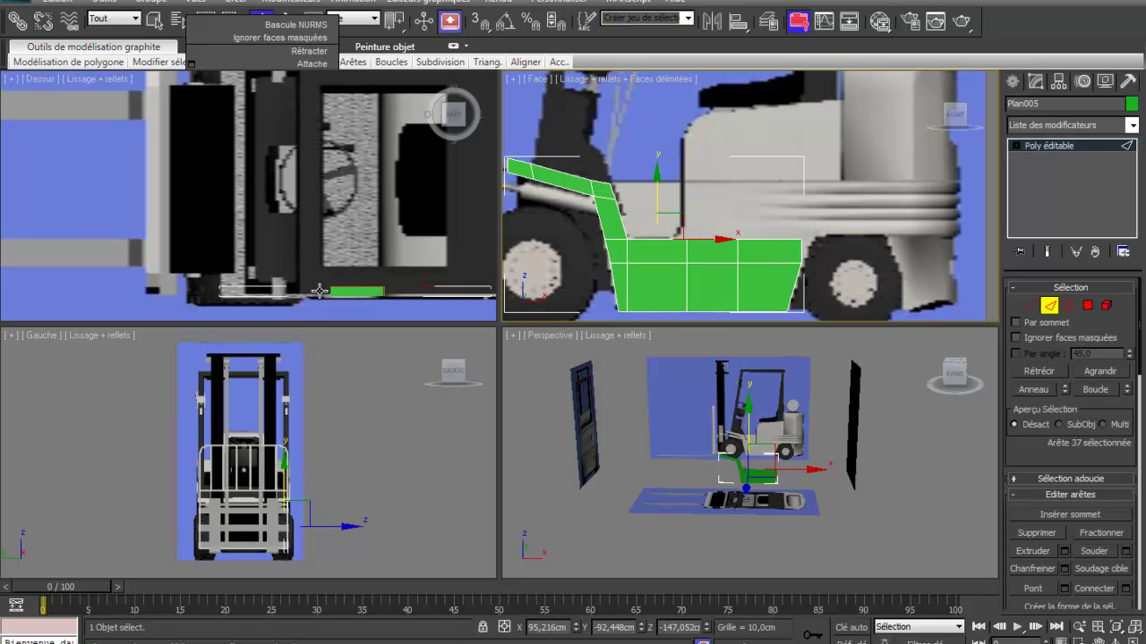
pyautogui.click(360, 287)
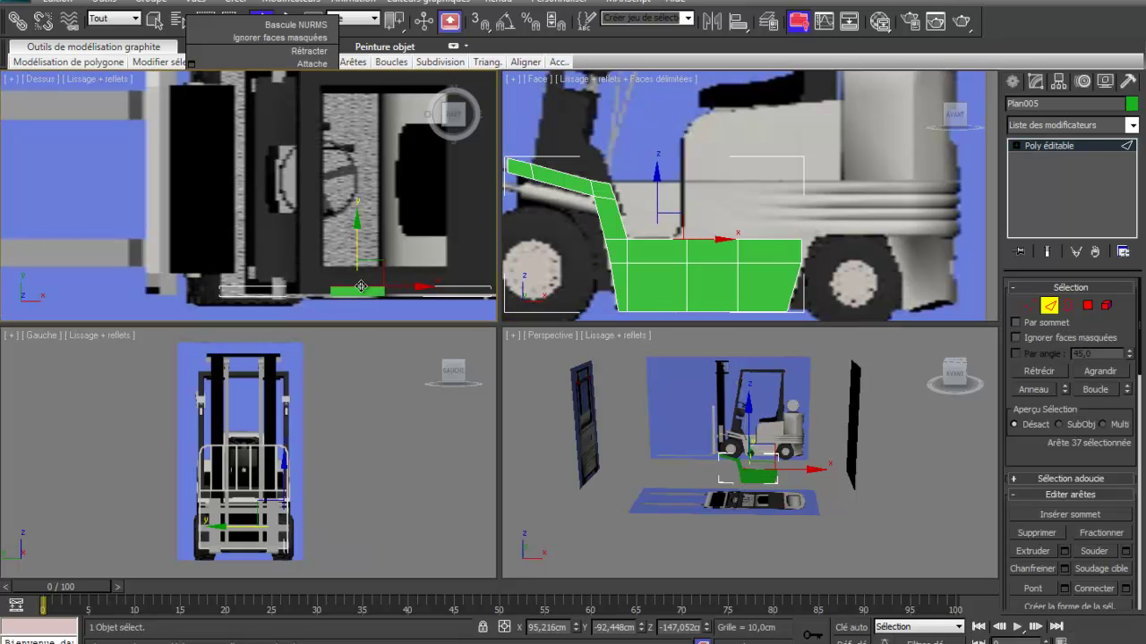
pyautogui.moveTo(357, 222); pyautogui.dragTo(357, 223)
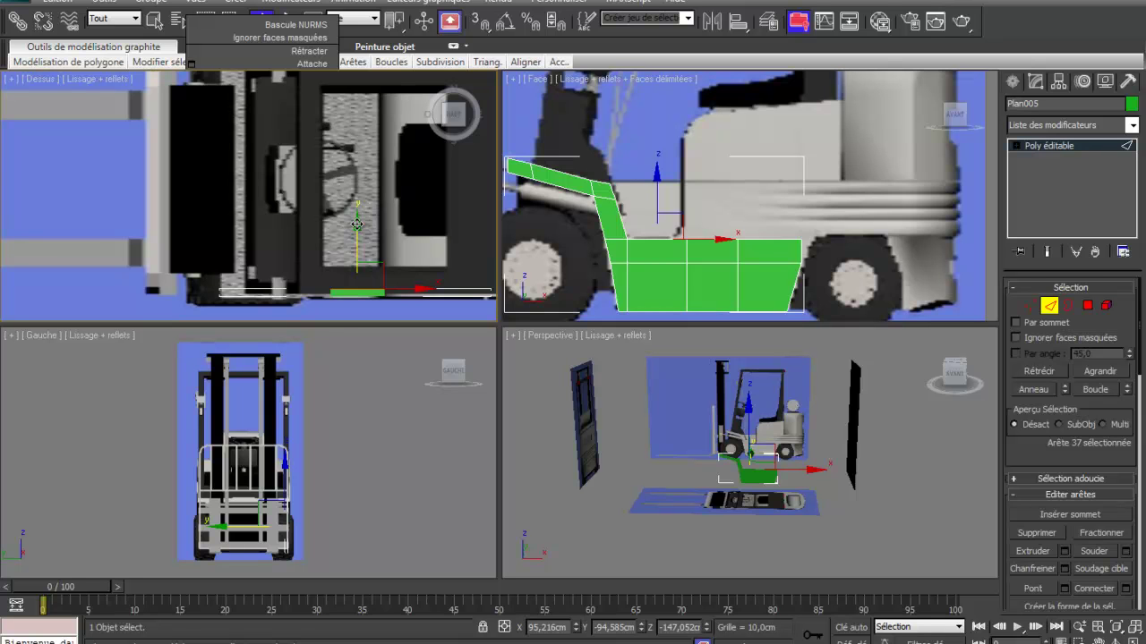
pyautogui.moveTo(358, 224); pyautogui.dragTo(357, 203)
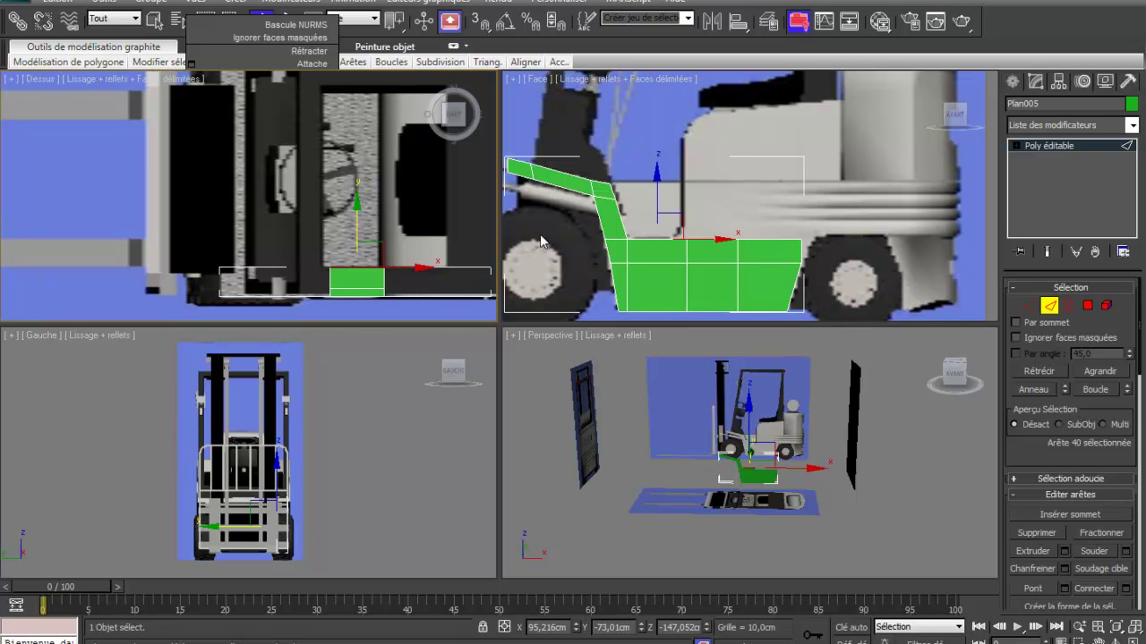
# Extend the fender's three upper edges inward by about 7.7 cm in the top view.
pyautogui.click(522, 160)
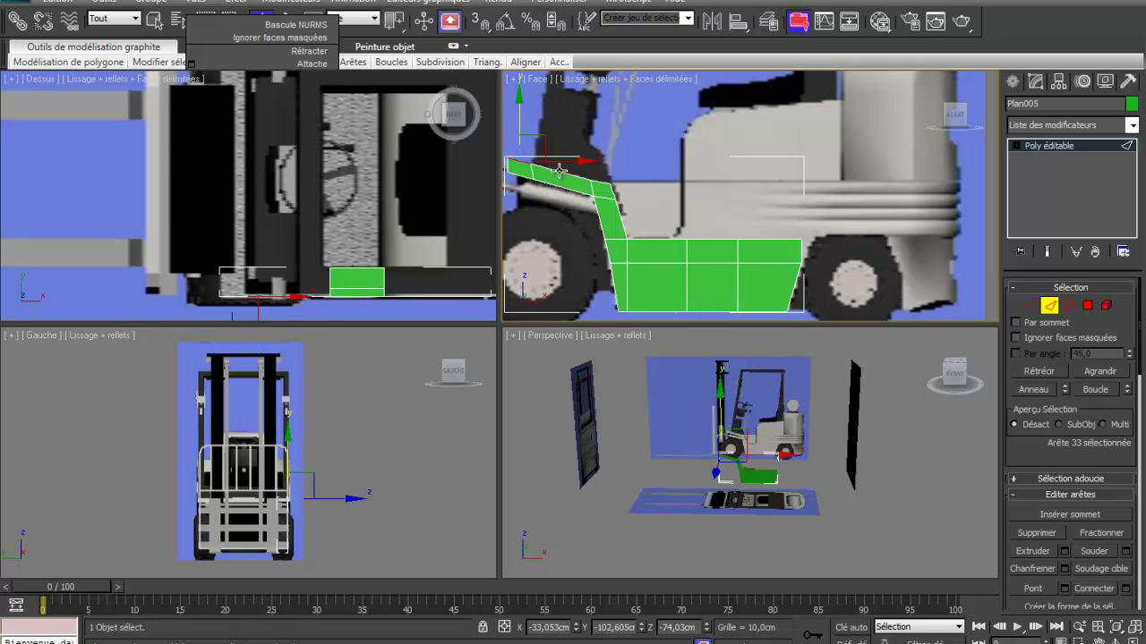
pyautogui.click(558, 170)
pyautogui.keyDown('ctrl'); pyautogui.click(601, 182); pyautogui.keyUp('ctrl')
pyautogui.keyDown('ctrl'); pyautogui.click(509, 189); pyautogui.keyUp('ctrl')
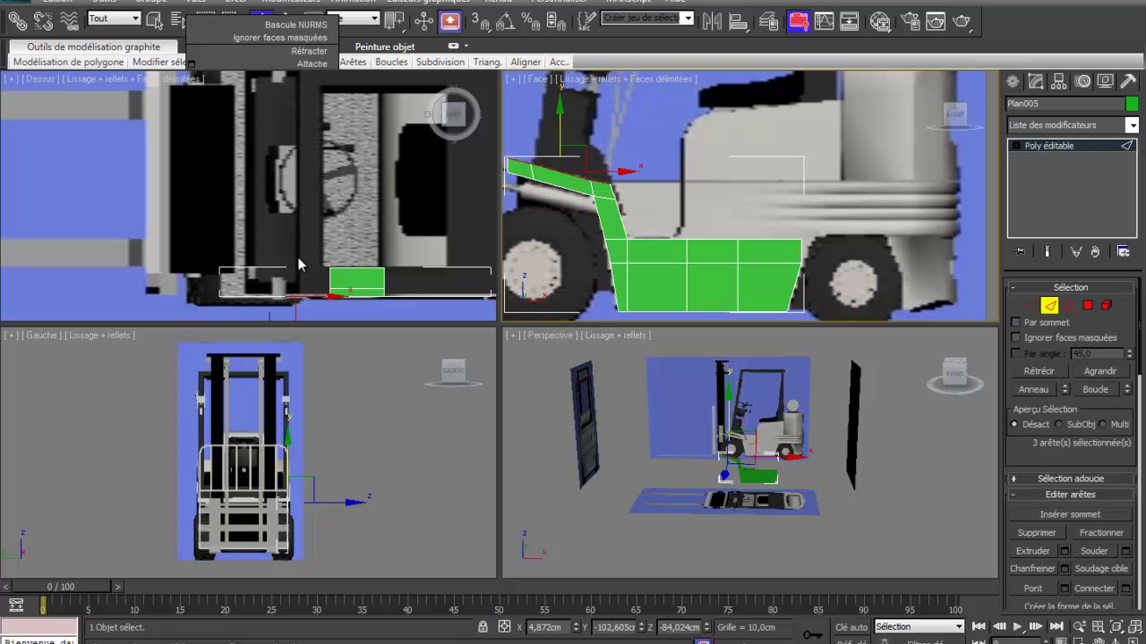
pyautogui.rightClick(248, 309)
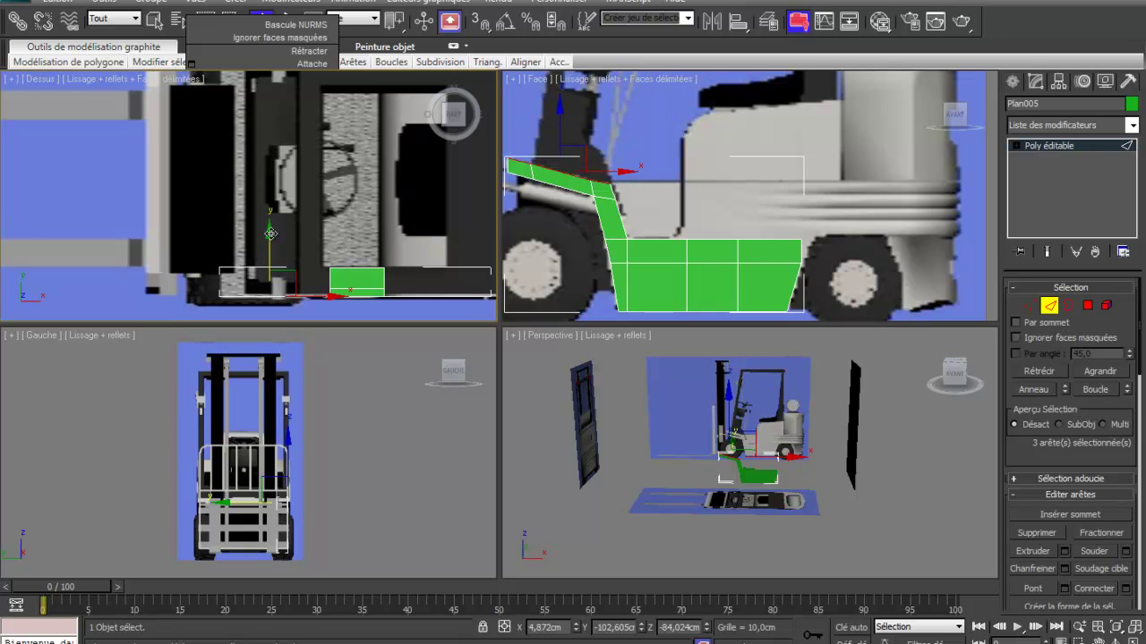
pyautogui.moveTo(270, 233); pyautogui.dragTo(269, 226)
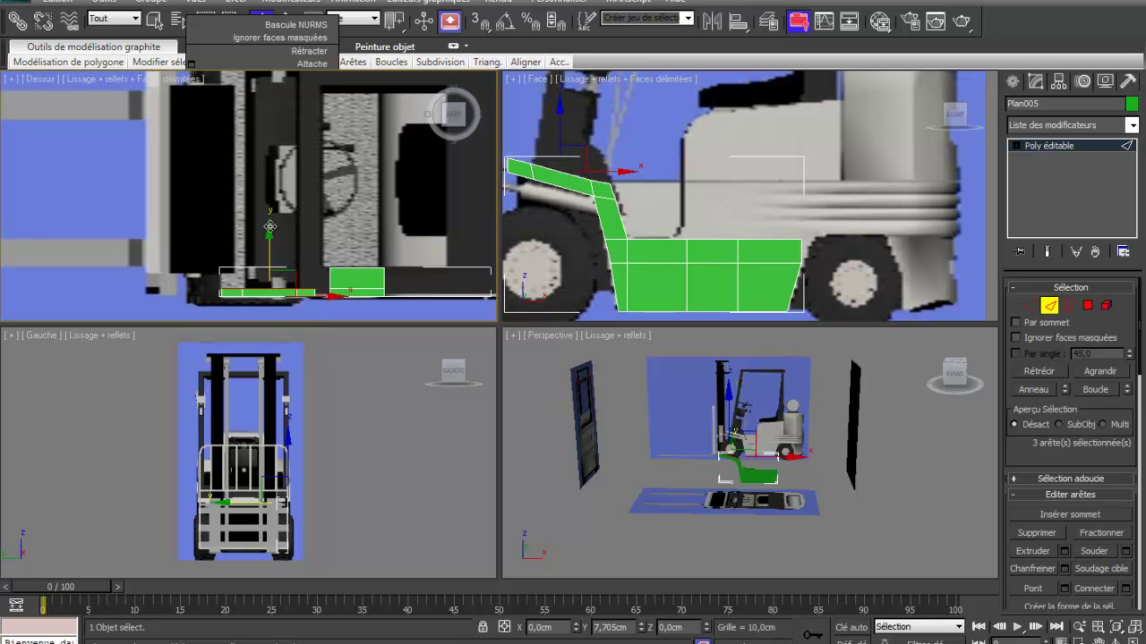
# Extend the fender's three inner edges with three more rows of faces, to about Y -73, -35 and 15 cm.
pyautogui.moveTo(270, 226); pyautogui.dragTo(271, 206)
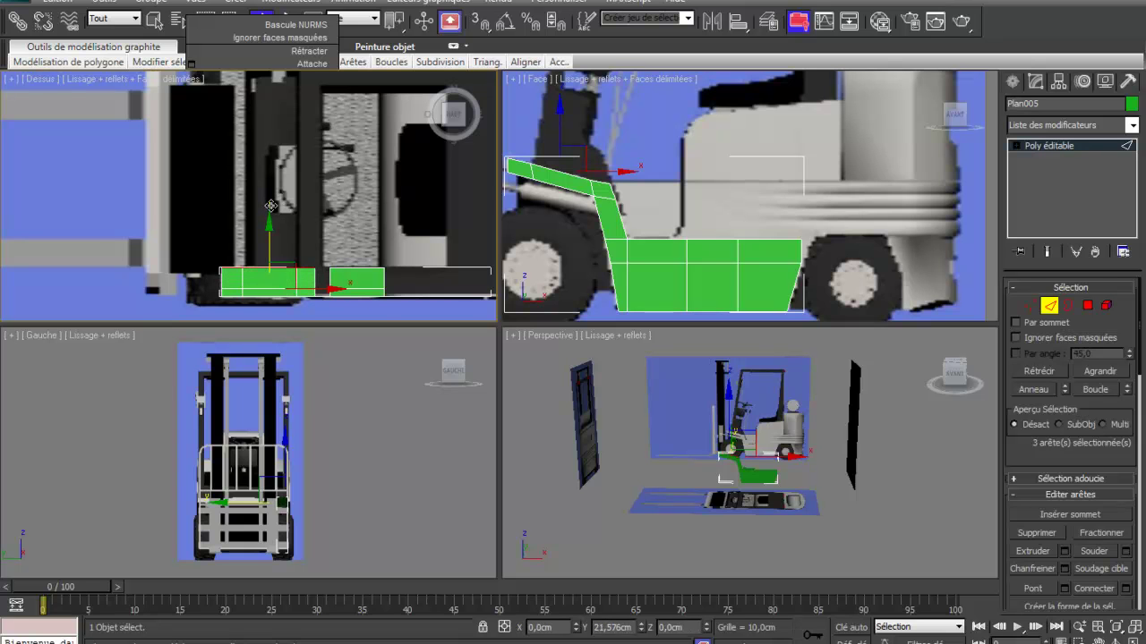
pyautogui.moveTo(270, 206); pyautogui.dragTo(270, 206)
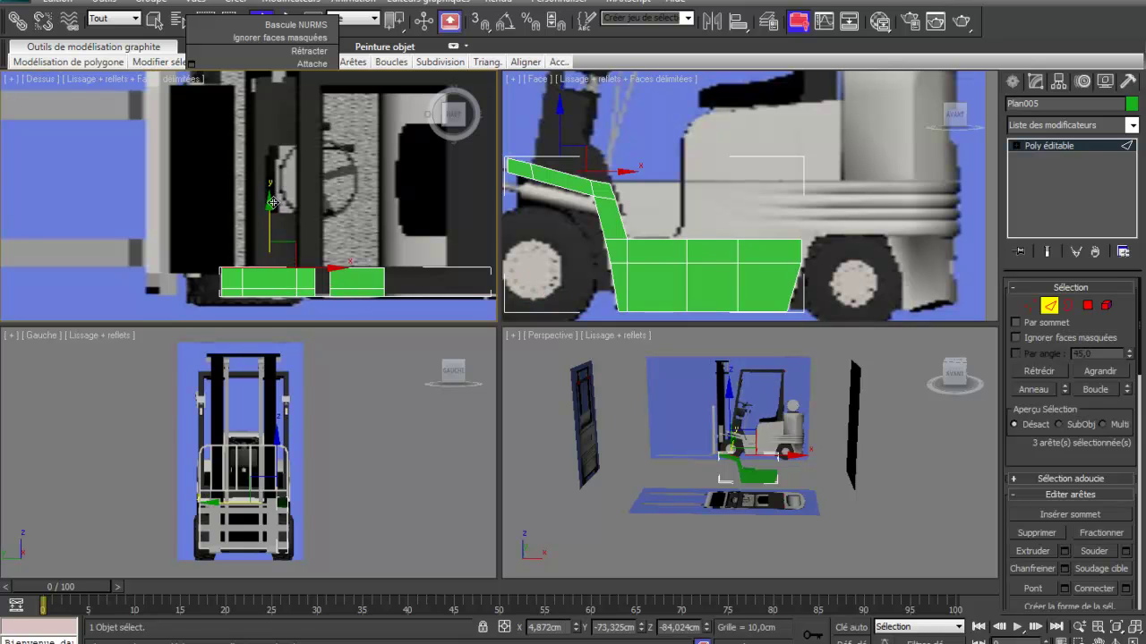
pyautogui.keyDown('shift'); pyautogui.moveTo(268, 206); pyautogui.dragTo(276, 168); pyautogui.keyUp('shift')
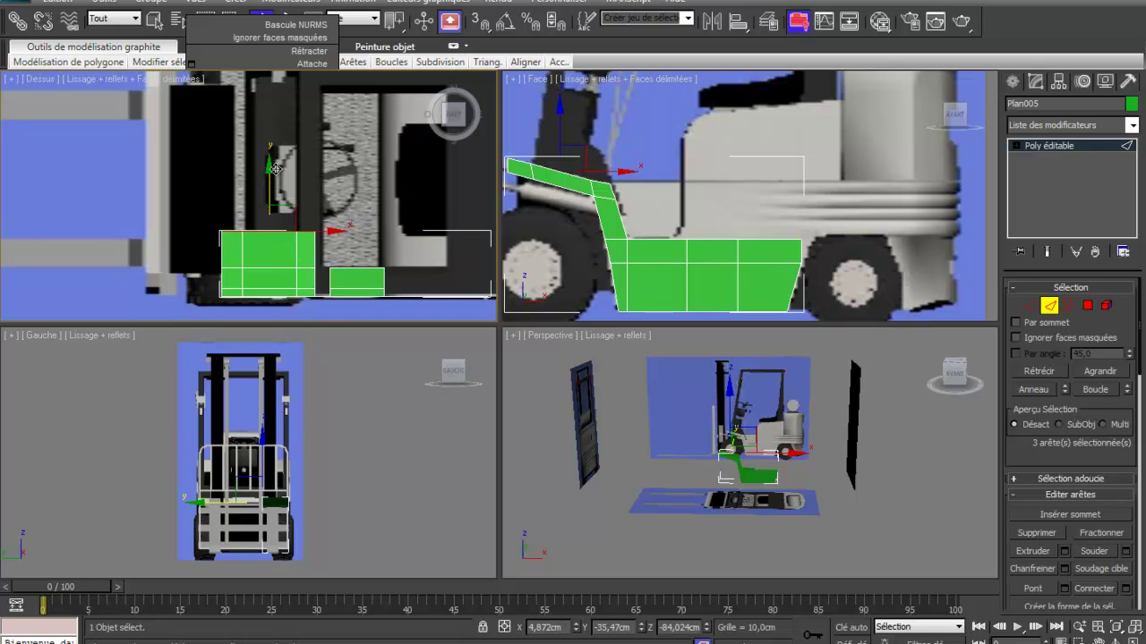
pyautogui.keyDown('shift'); pyautogui.moveTo(270, 170); pyautogui.dragTo(276, 122); pyautogui.keyUp('shift')
# Move the fender's row of four vertices at the second-innermost line to about Y -30 cm, and return to edge editing.
pyautogui.click(1029, 306)
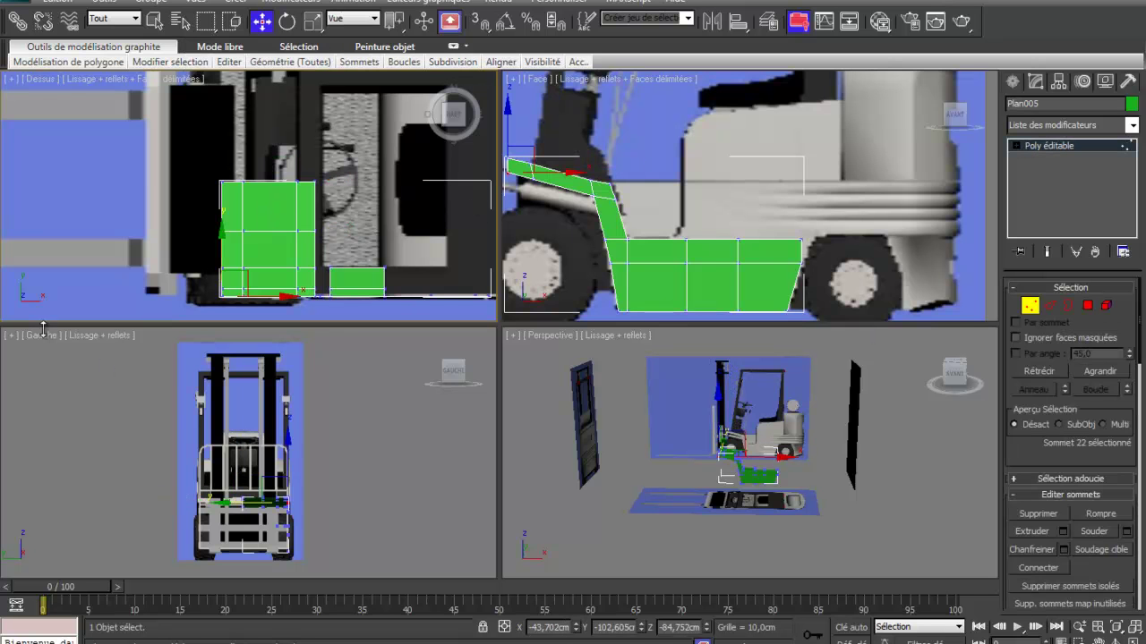
pyautogui.moveTo(312, 240); pyautogui.dragTo(349, 215)
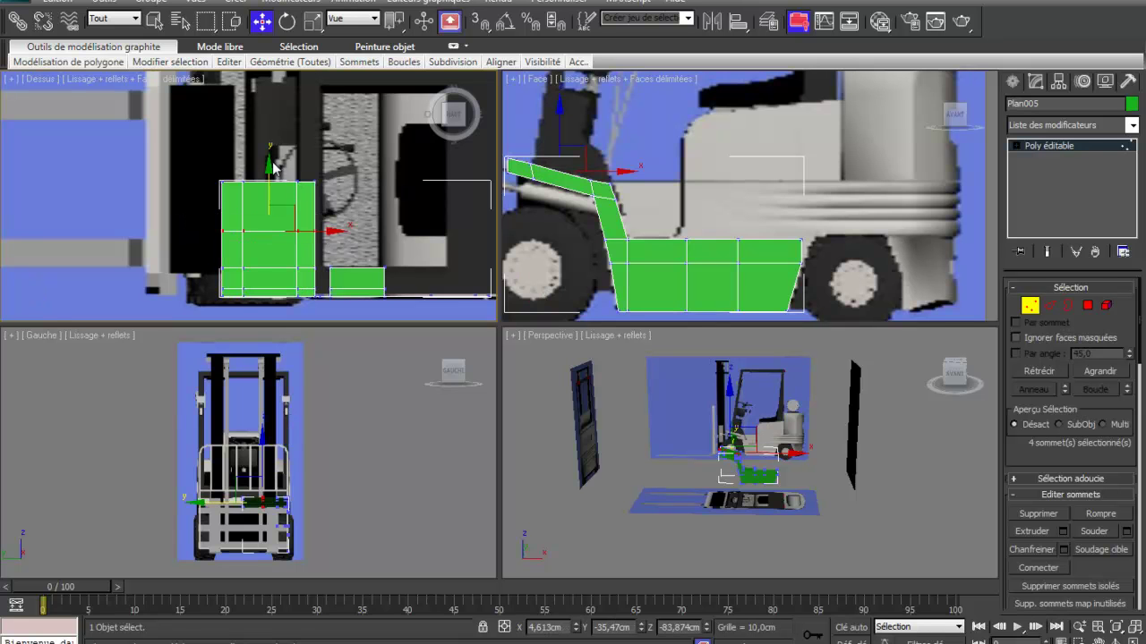
pyautogui.moveTo(268, 164); pyautogui.dragTo(268, 159)
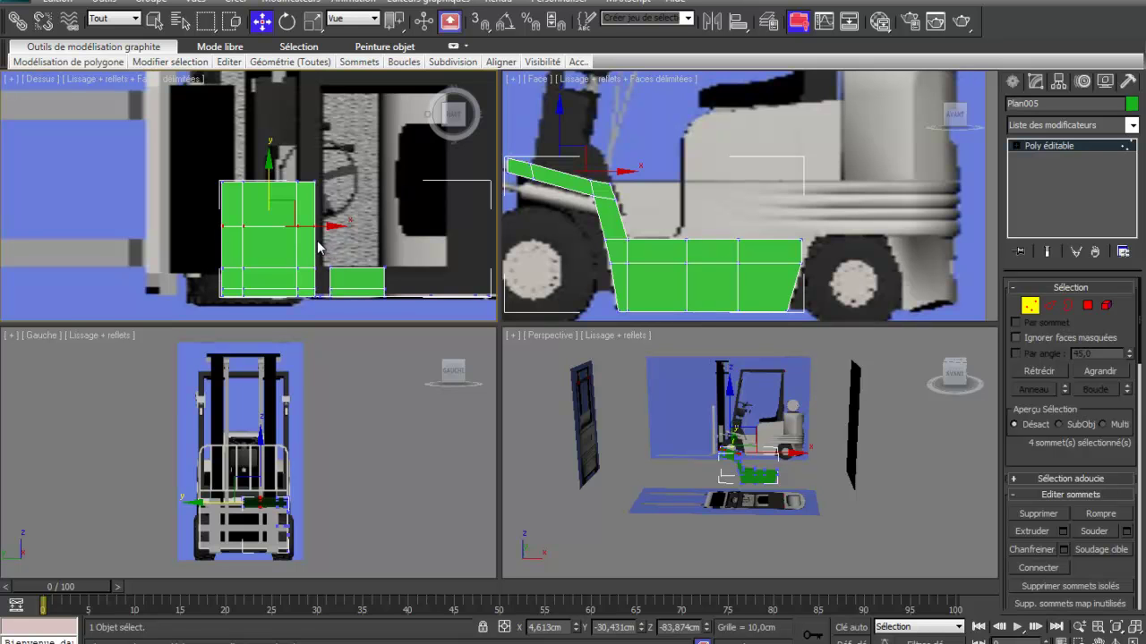
pyautogui.click(1053, 306)
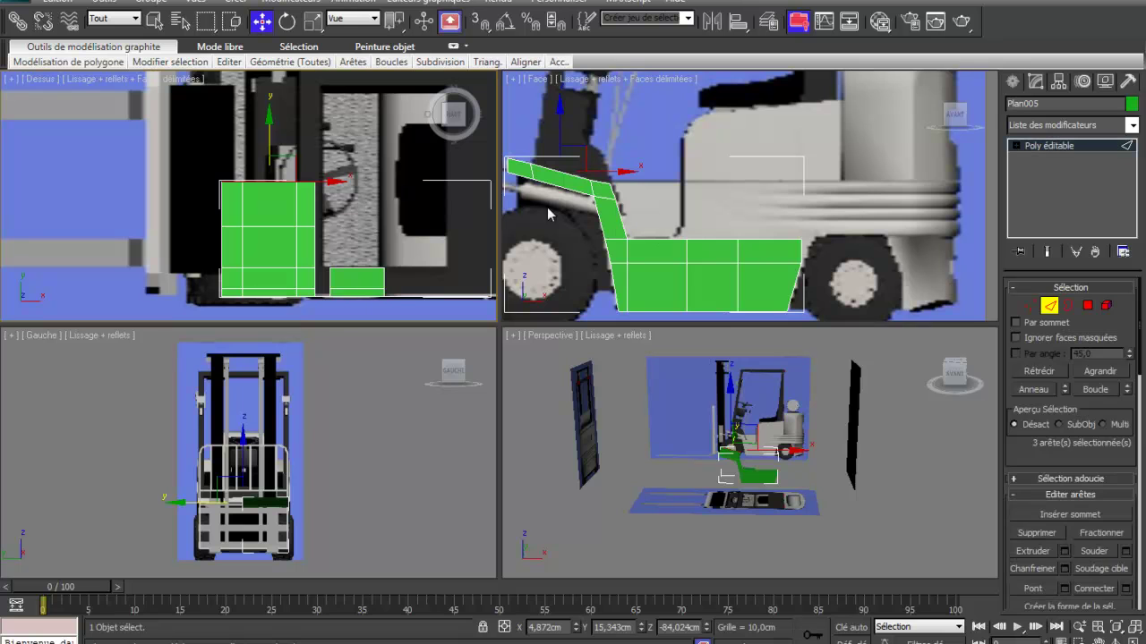
# Extend the two outer of the fender top's three rear edges backward to about X 122 cm in the top view.
pyautogui.click(316, 251)
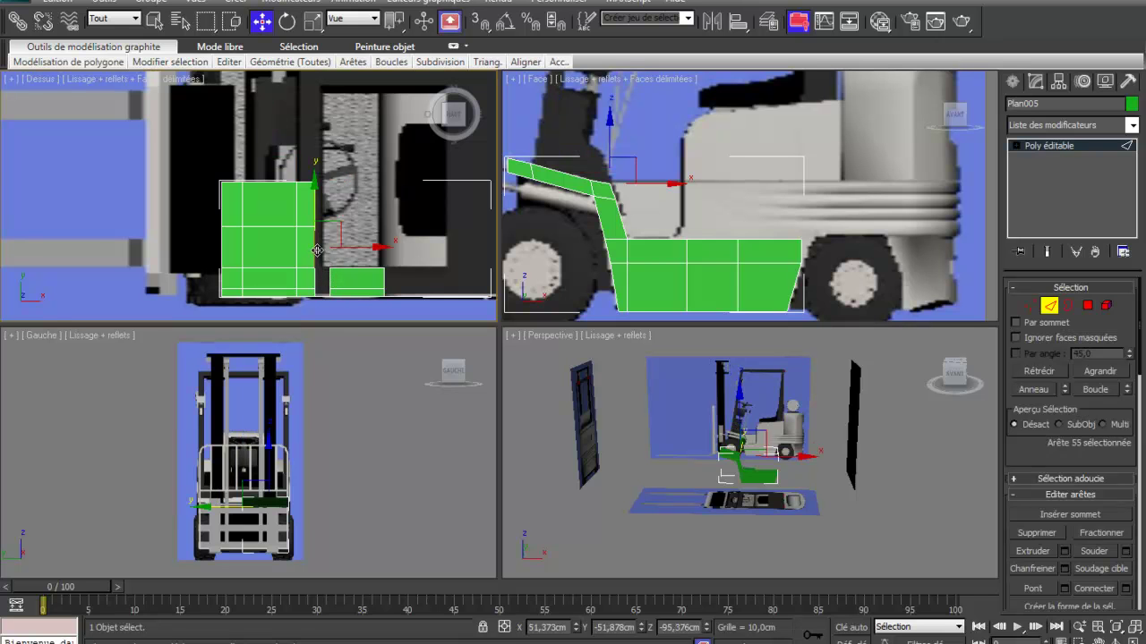
pyautogui.keyDown('ctrl'); pyautogui.click(317, 203); pyautogui.keyUp('ctrl')
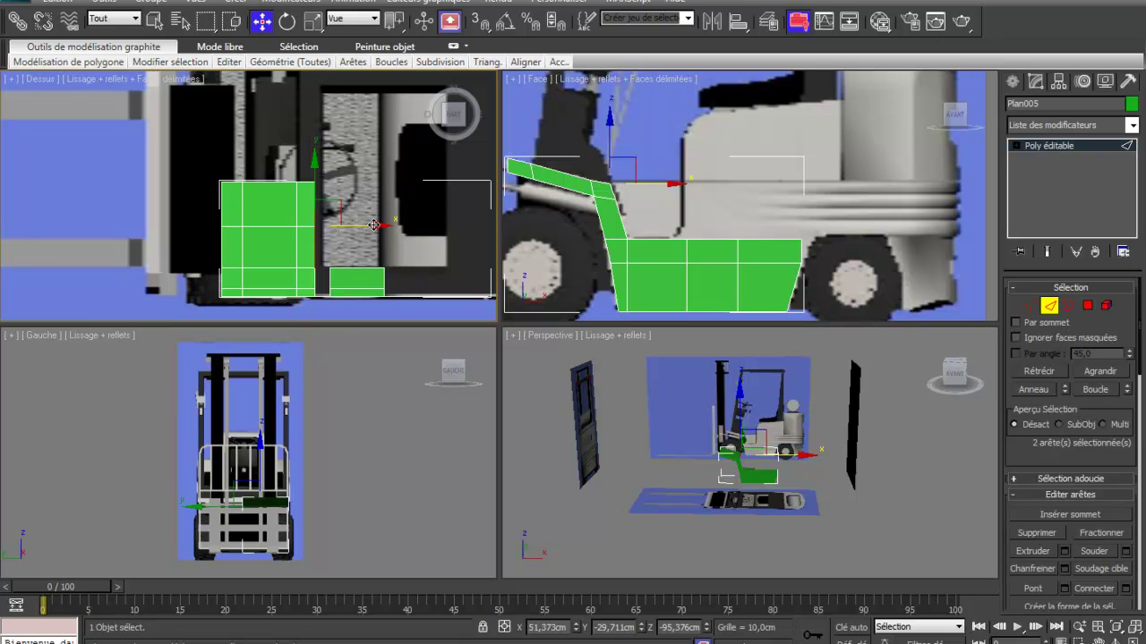
pyautogui.moveTo(374, 224); pyautogui.dragTo(440, 226)
pyautogui.hotkey('ctrl', 'z')
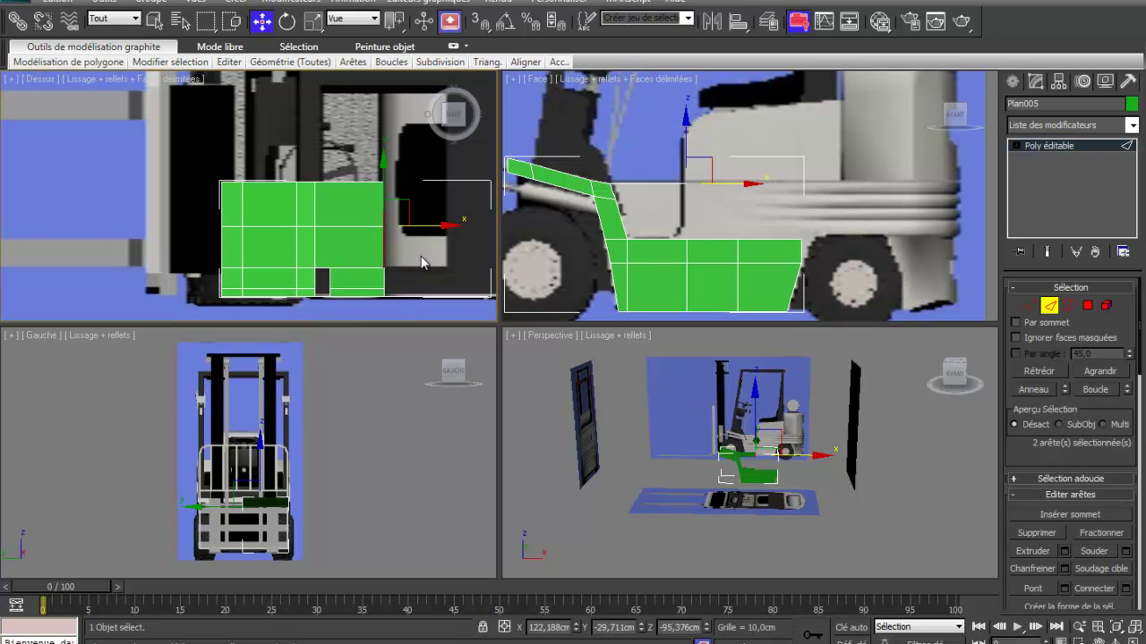
# Align the column of eight vertices at the new rear edge along X and move it to about X 119 cm.
pyautogui.click(1049, 305)
pyautogui.press('1')
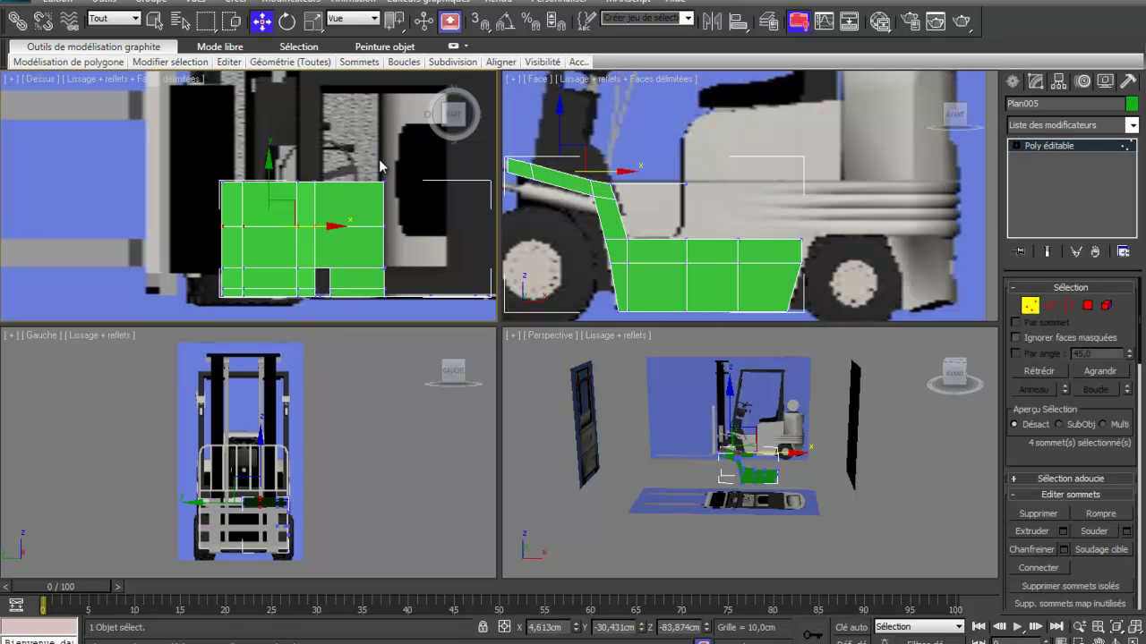
pyautogui.moveTo(377, 167); pyautogui.dragTo(407, 325)
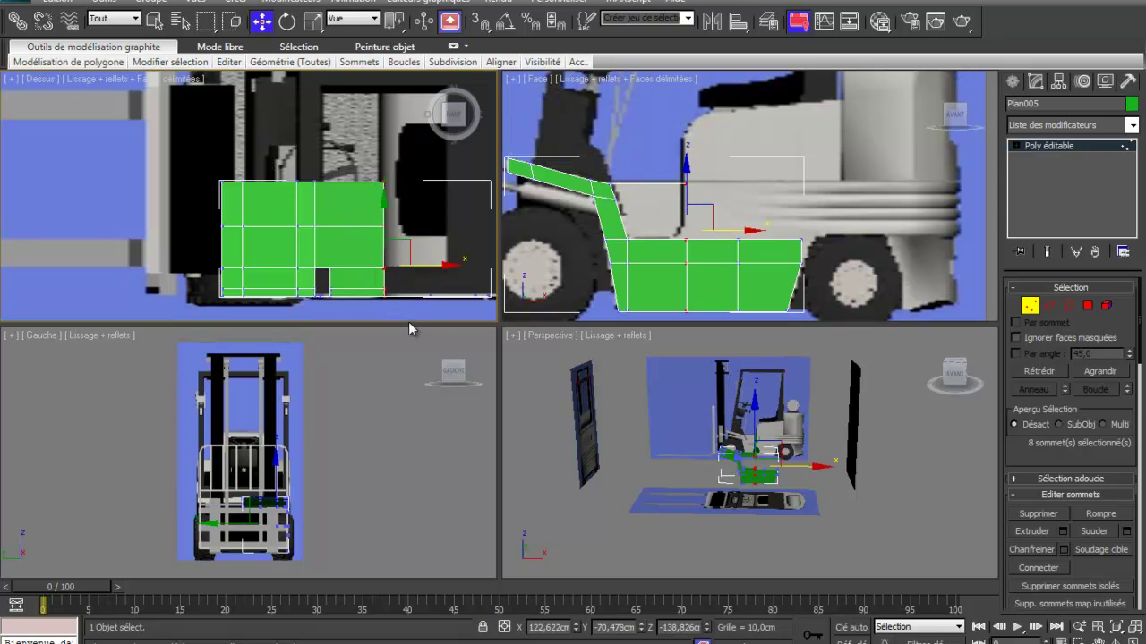
pyautogui.moveTo(510, 68)
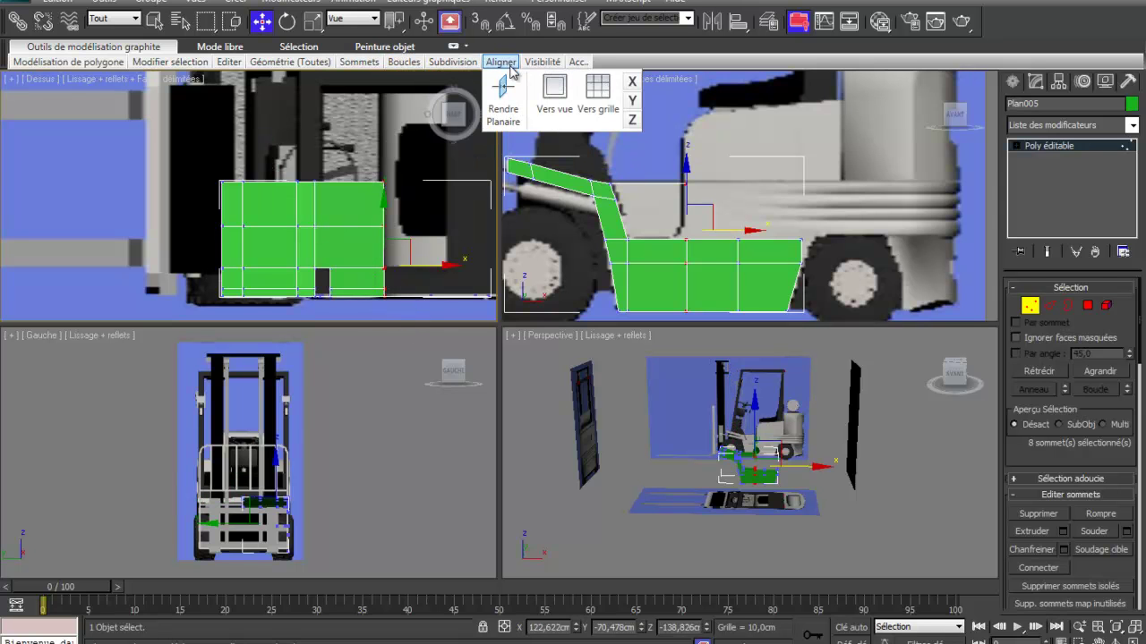
pyautogui.click(632, 82)
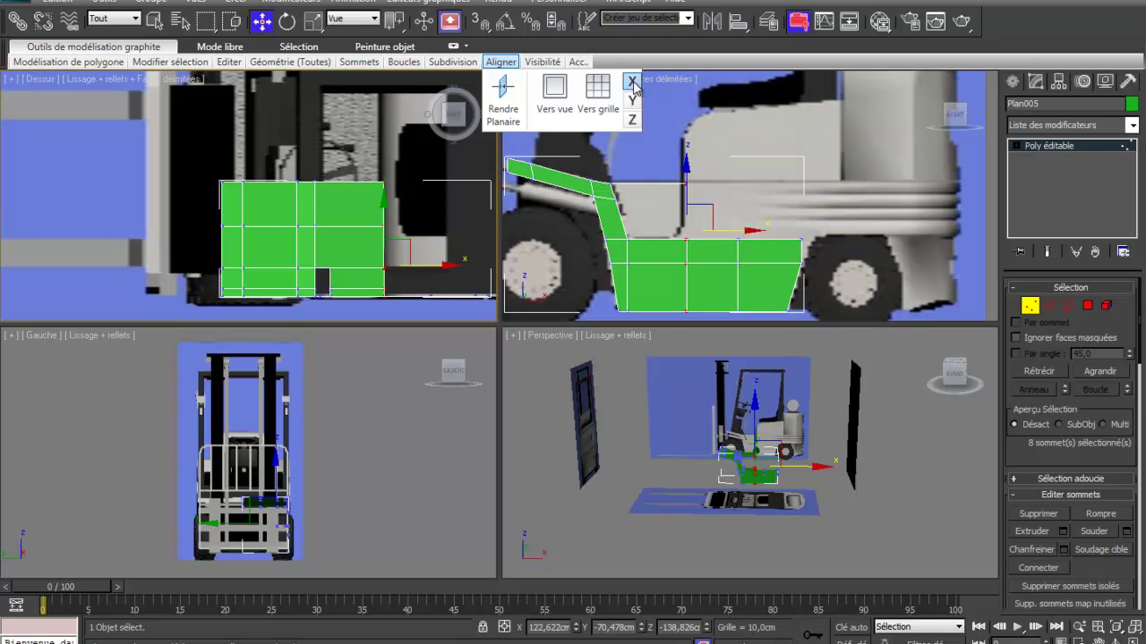
pyautogui.click(450, 348)
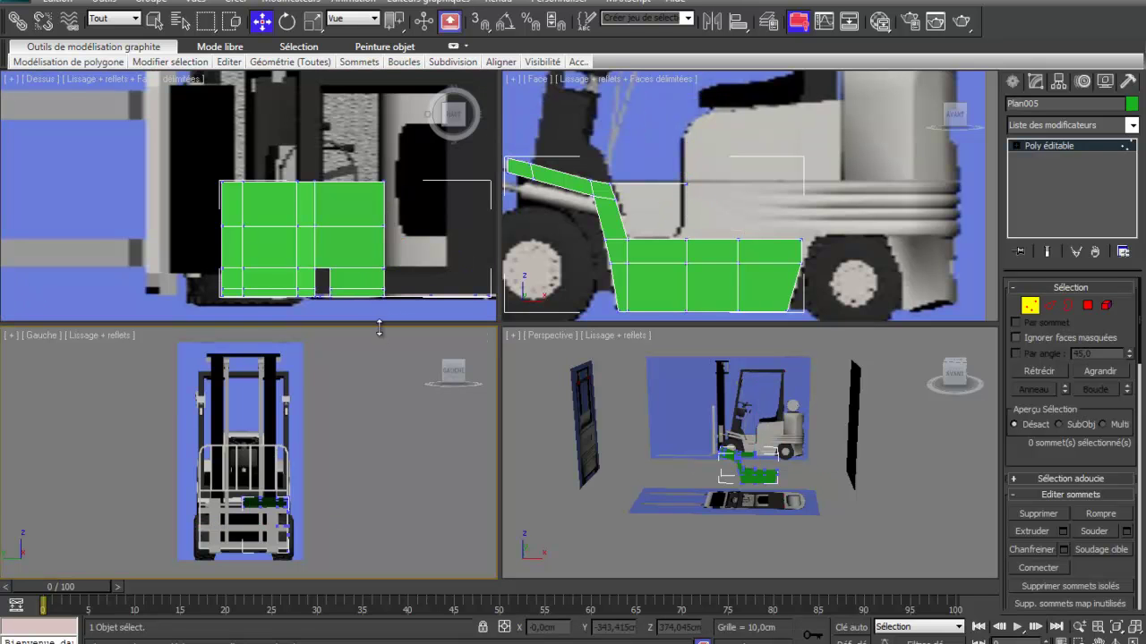
pyautogui.moveTo(385, 168); pyautogui.dragTo(403, 326)
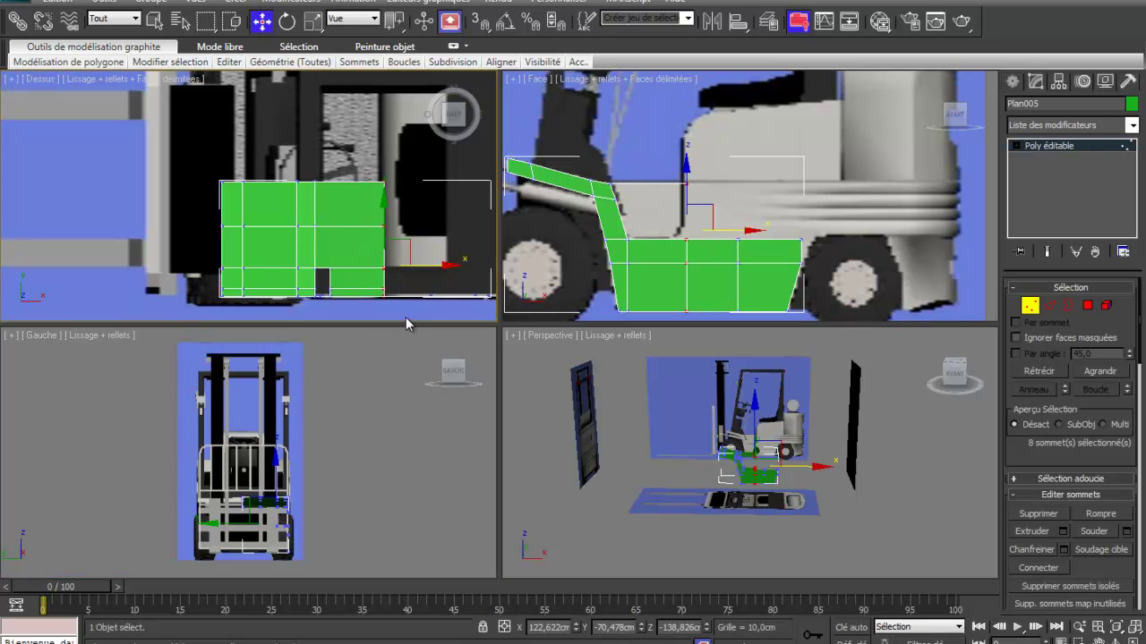
pyautogui.moveTo(433, 264); pyautogui.dragTo(430, 267)
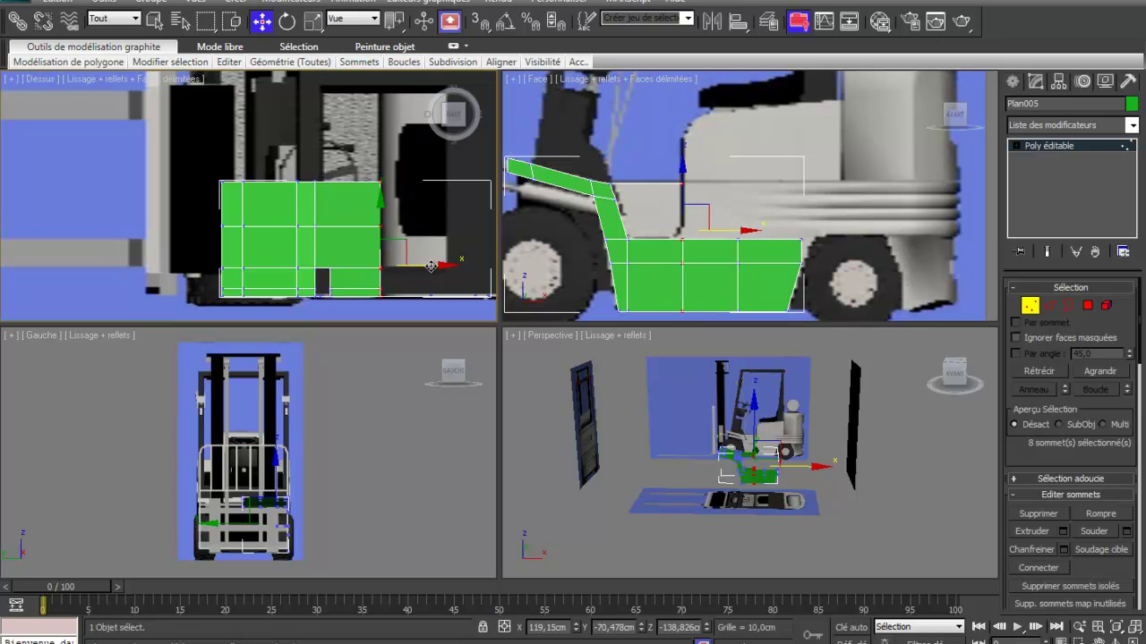
pyautogui.click(349, 207)
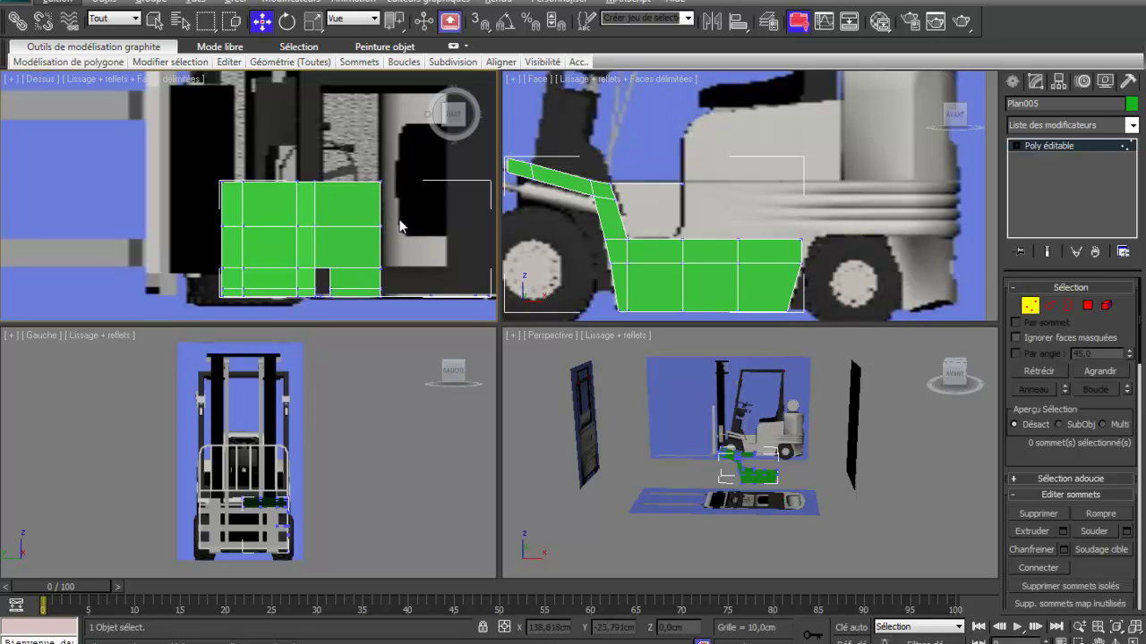
# Show edged faces in the perspective view and examine the shape of the extended fender and chassis mesh.
pyautogui.click(608, 421)
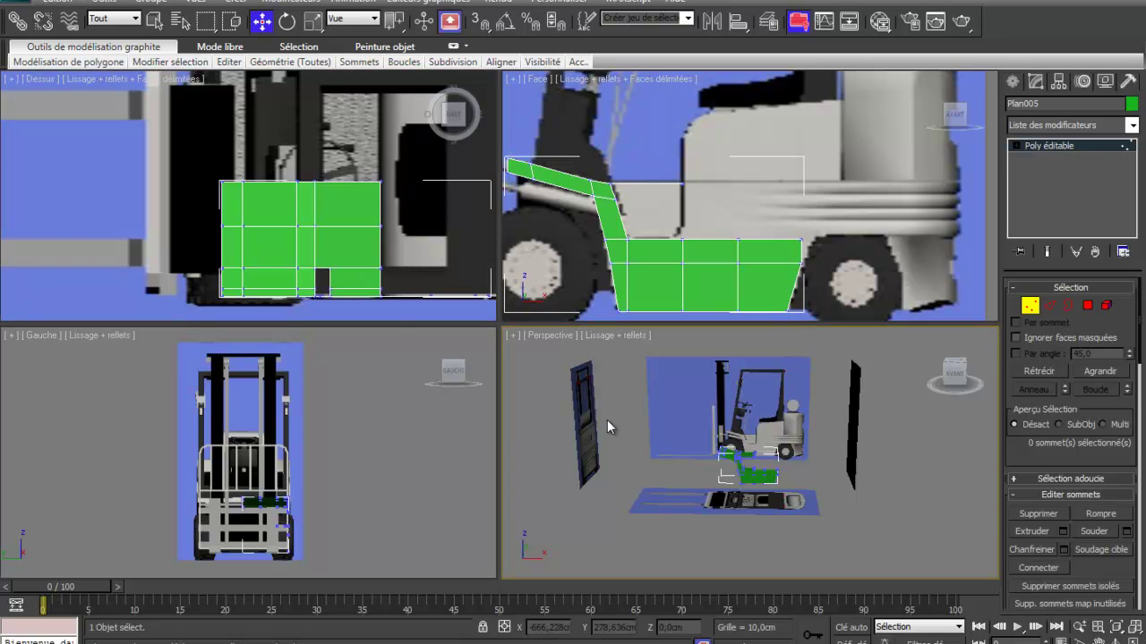
pyautogui.hotkey('alt', 'w')
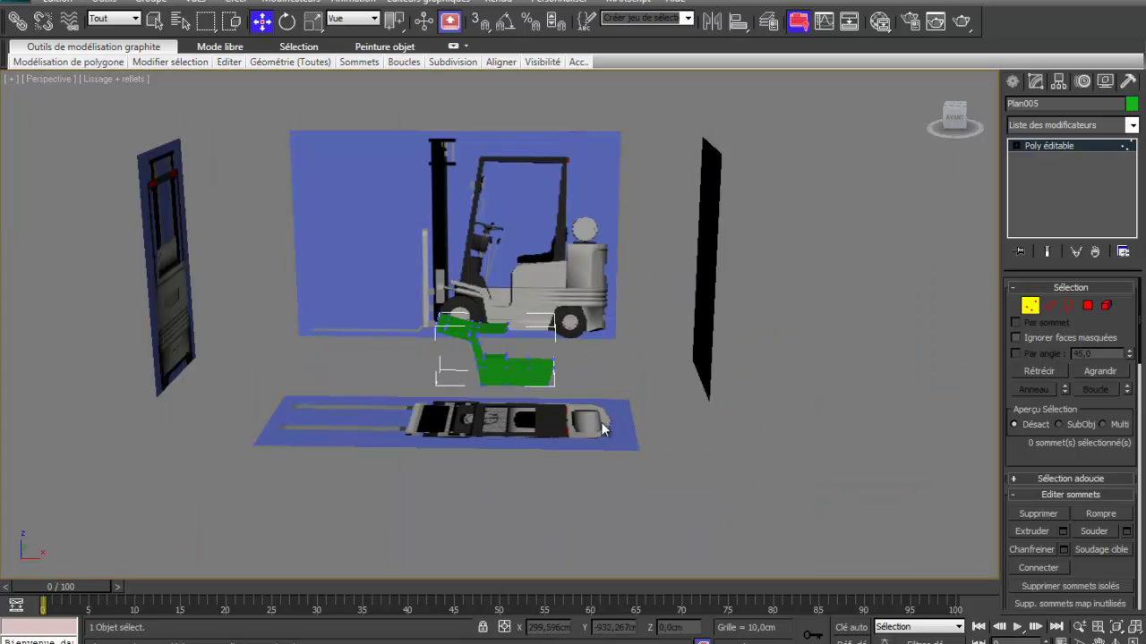
pyautogui.scroll(3, 639, 426)
pyautogui.keyDown('alt'); pyautogui.moveTo(640, 427); pyautogui.dragTo(720, 403, button='middle'); pyautogui.keyUp('alt')
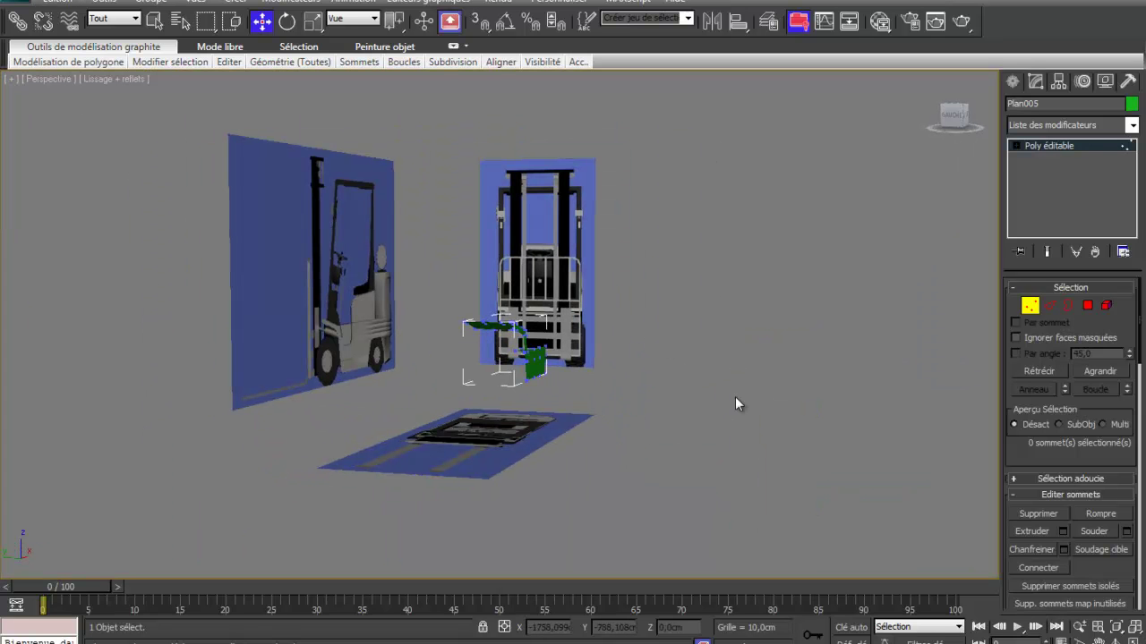
pyautogui.press('F4')
pyautogui.scroll(4, 654, 374)
pyautogui.moveTo(654, 374); pyautogui.dragTo(548, 429, button='middle')
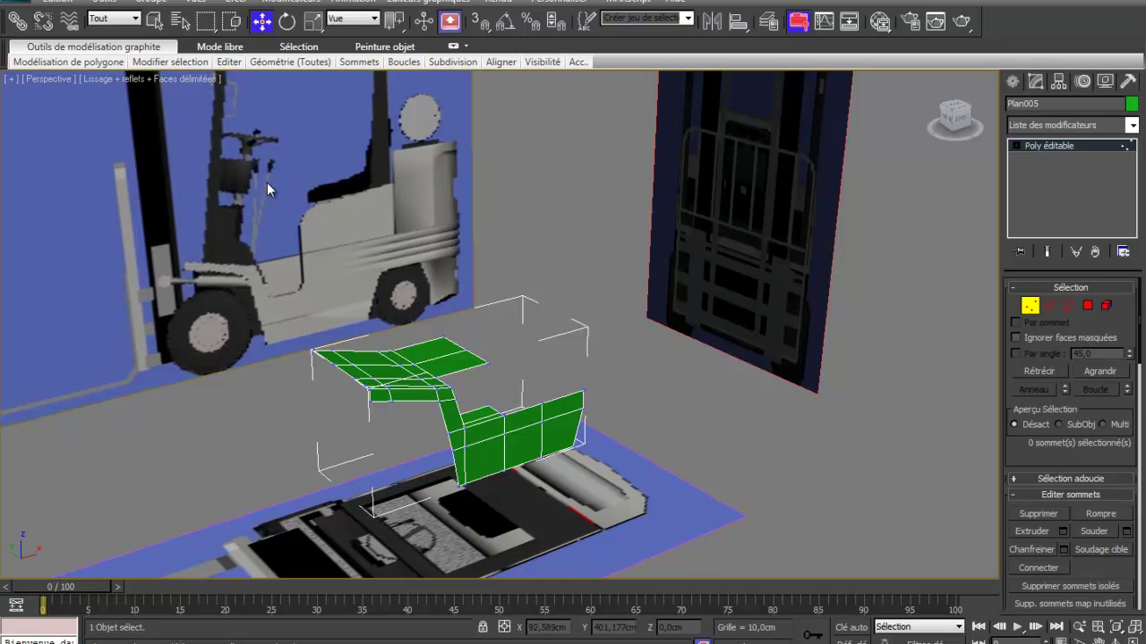
pyautogui.moveTo(69, 65)
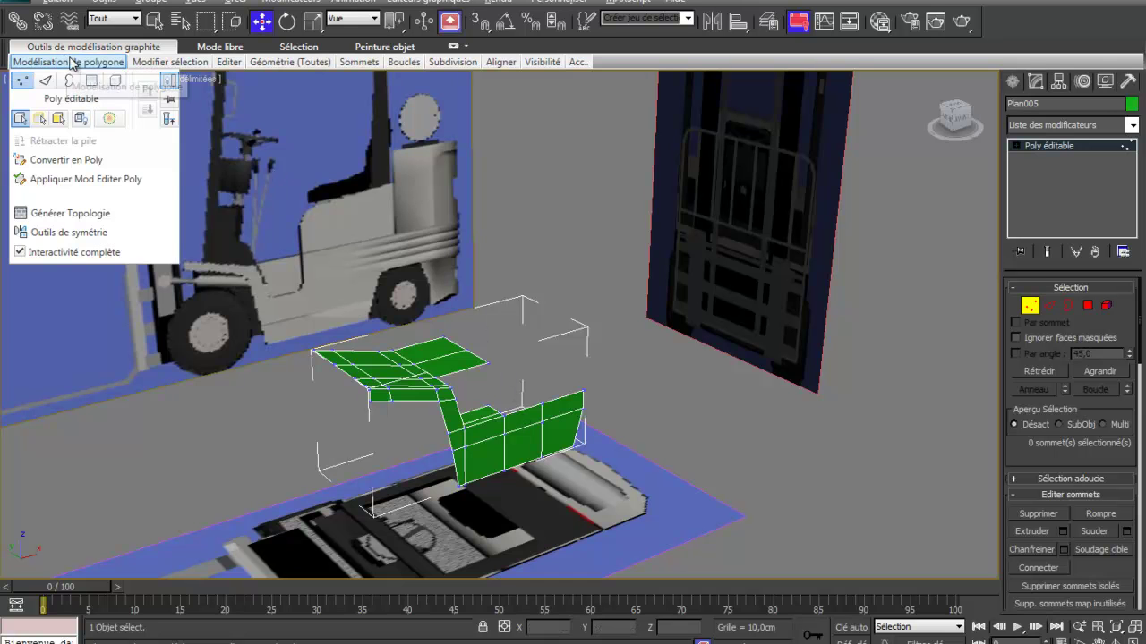
pyautogui.hotkey('alt', 'w')
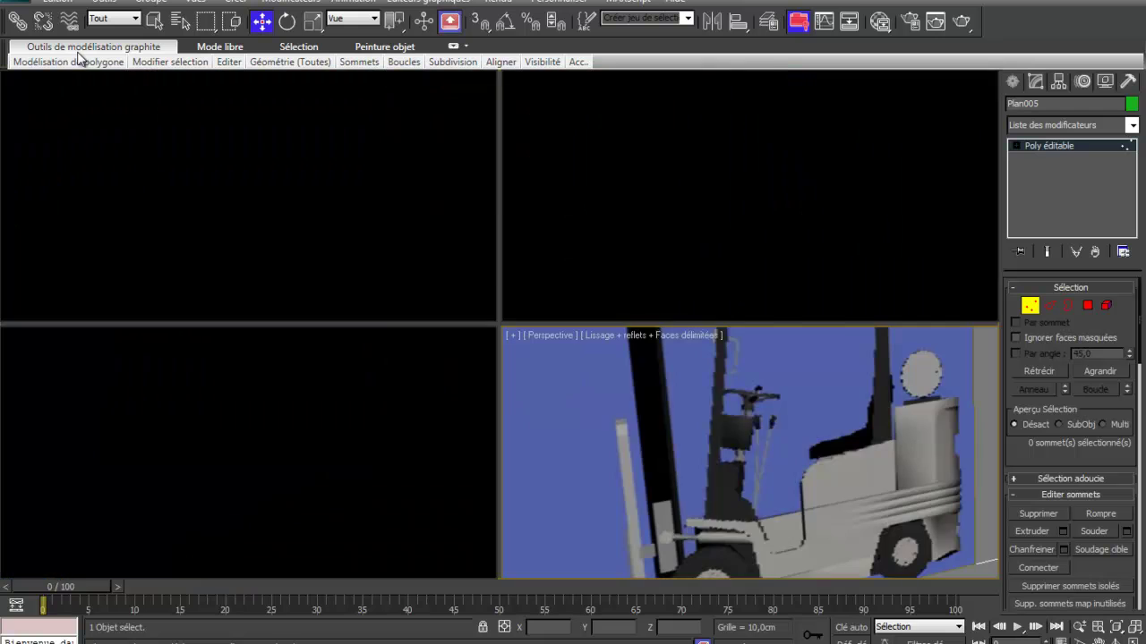
# Extend the middle rear edge of the horizontal panel upward with two faces, to about Z -60.6 and -28.6 cm.
pyautogui.click(1055, 306)
pyautogui.click(381, 247)
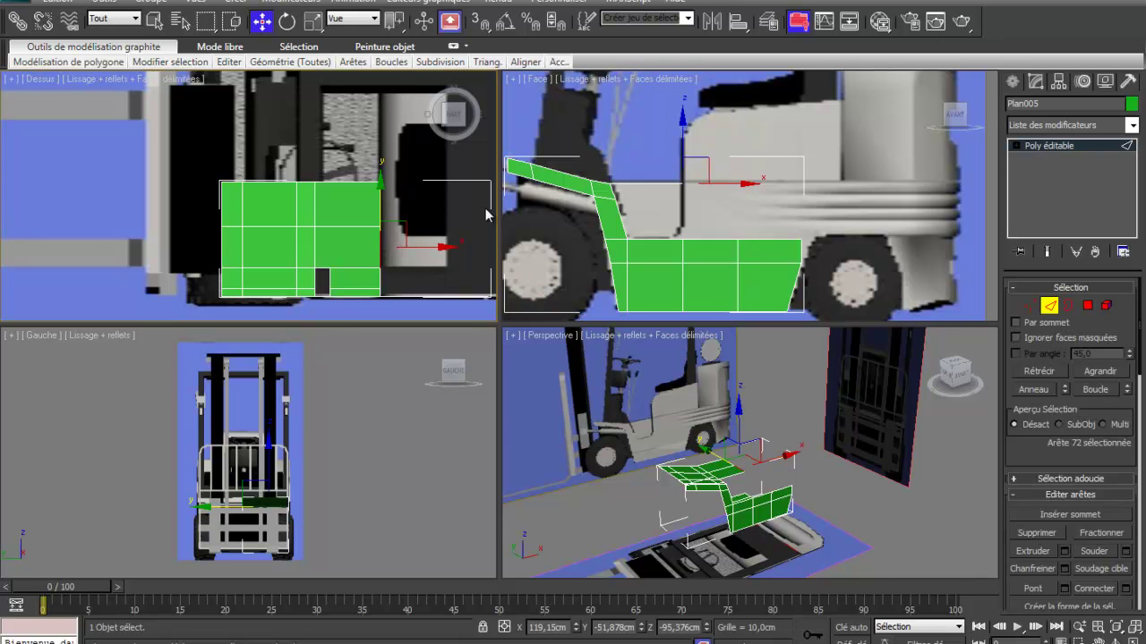
pyautogui.rightClick(641, 159)
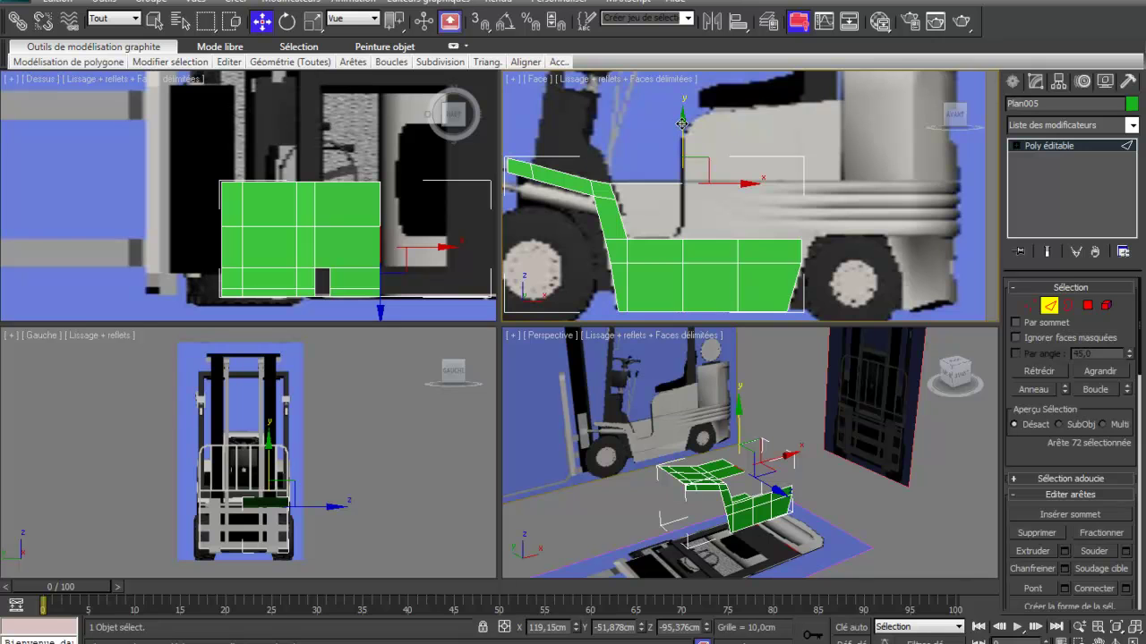
pyautogui.moveTo(681, 124); pyautogui.dragTo(685, 87)
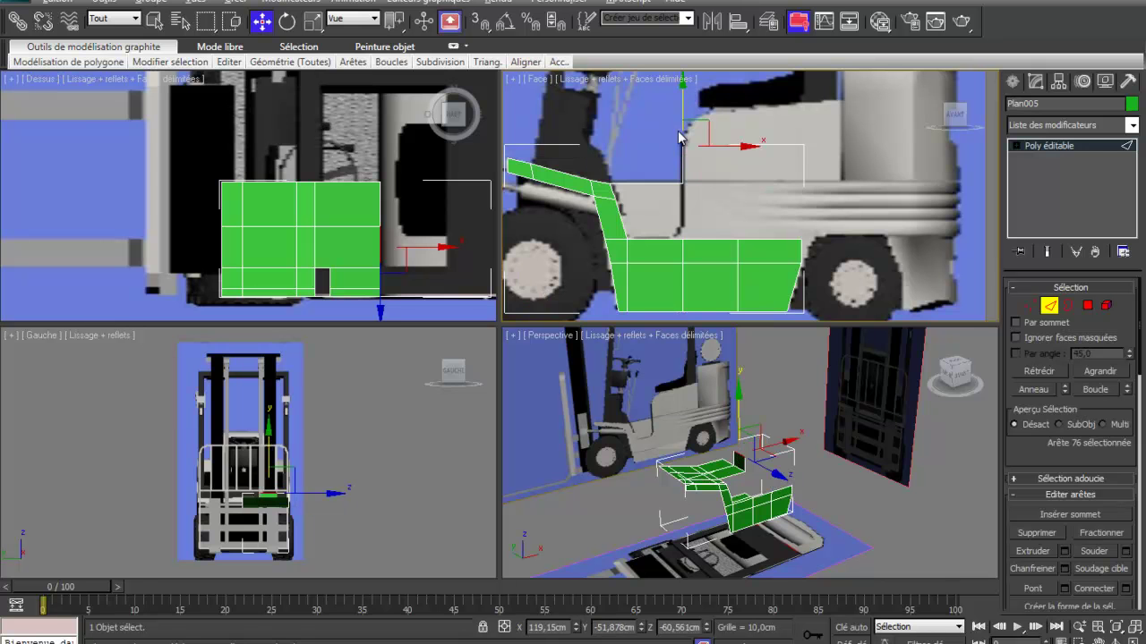
pyautogui.hotkey('alt', 'w')
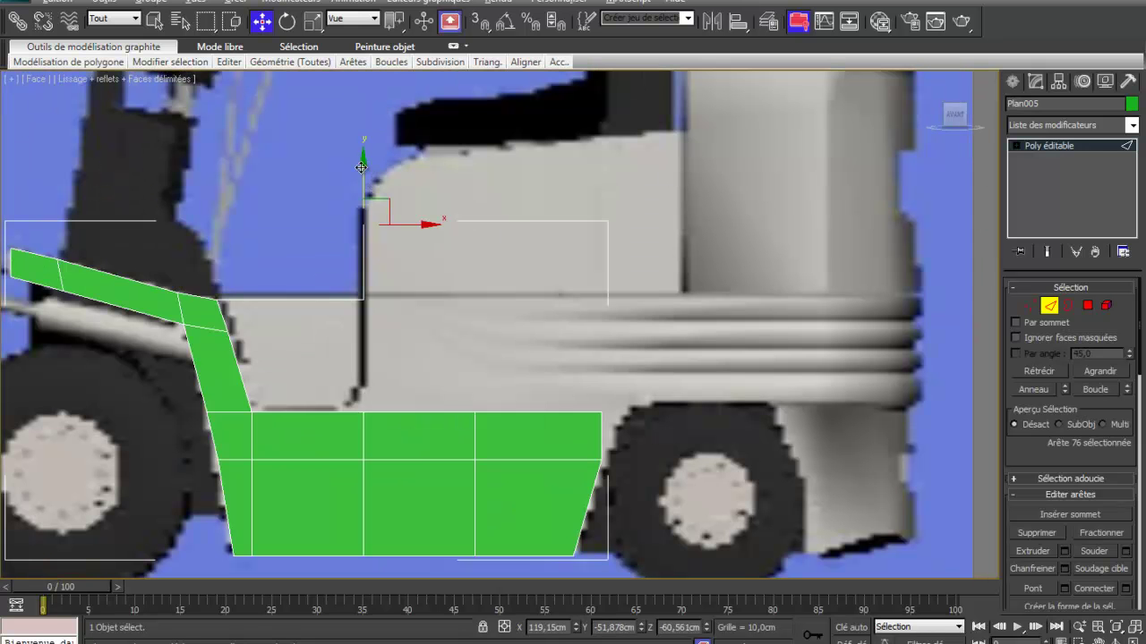
pyautogui.moveTo(364, 161); pyautogui.dragTo(366, 96)
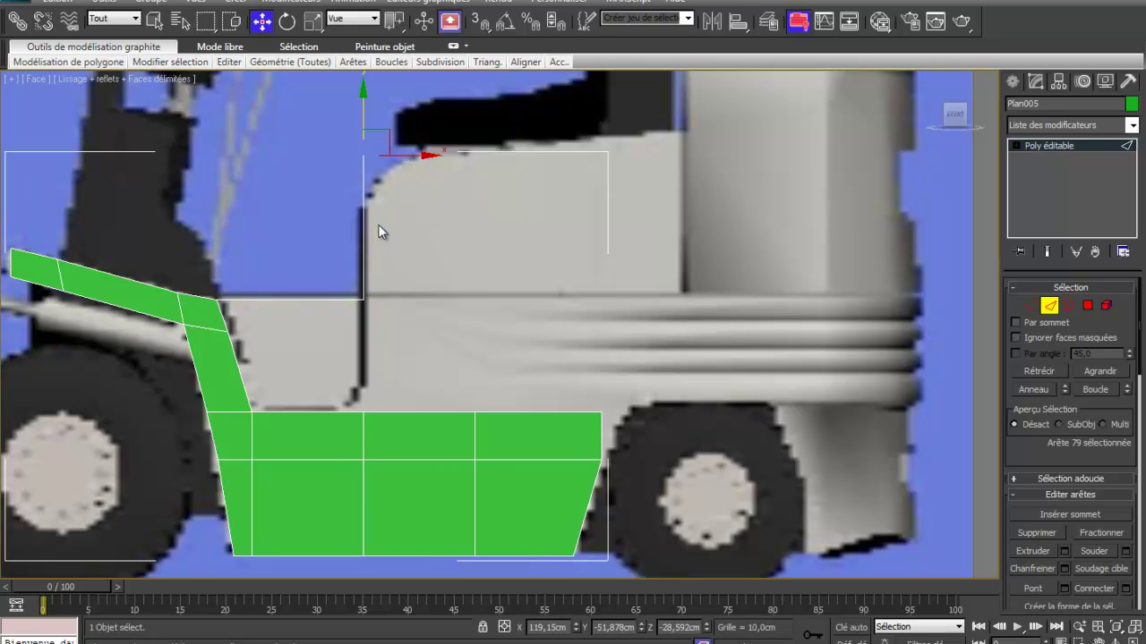
pyautogui.hotkey('alt', 'w')
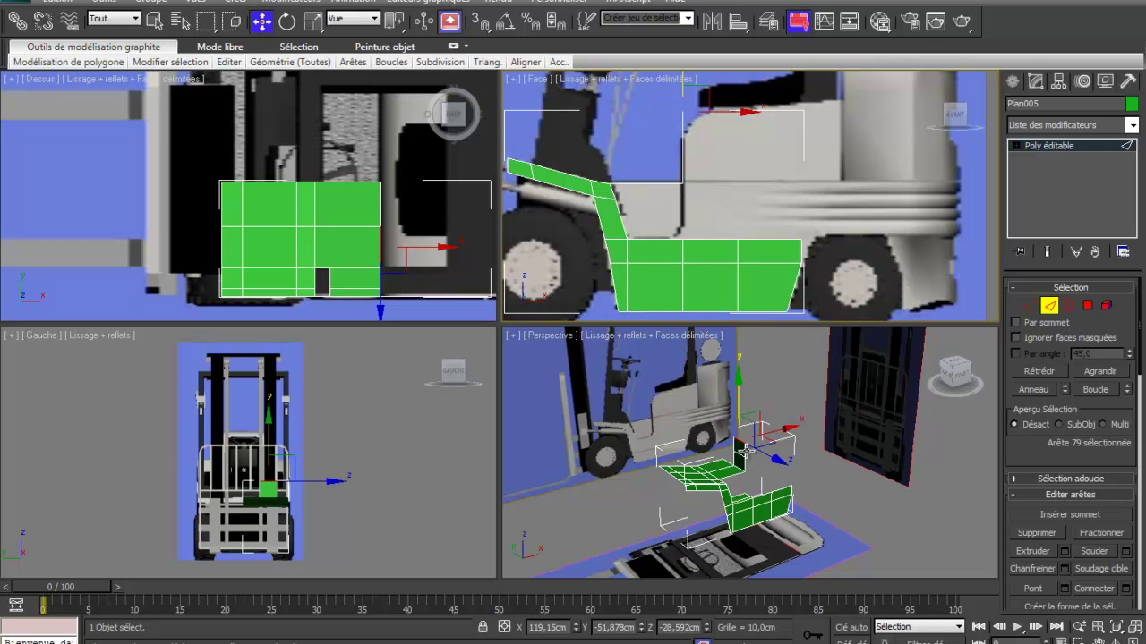
# Extend the two outer side edges of the upright panel outward with two columns of faces, to about Y -91.5 and -101.4 cm.
pyautogui.keyDown('alt'); pyautogui.click(745, 453); pyautogui.keyUp('alt')
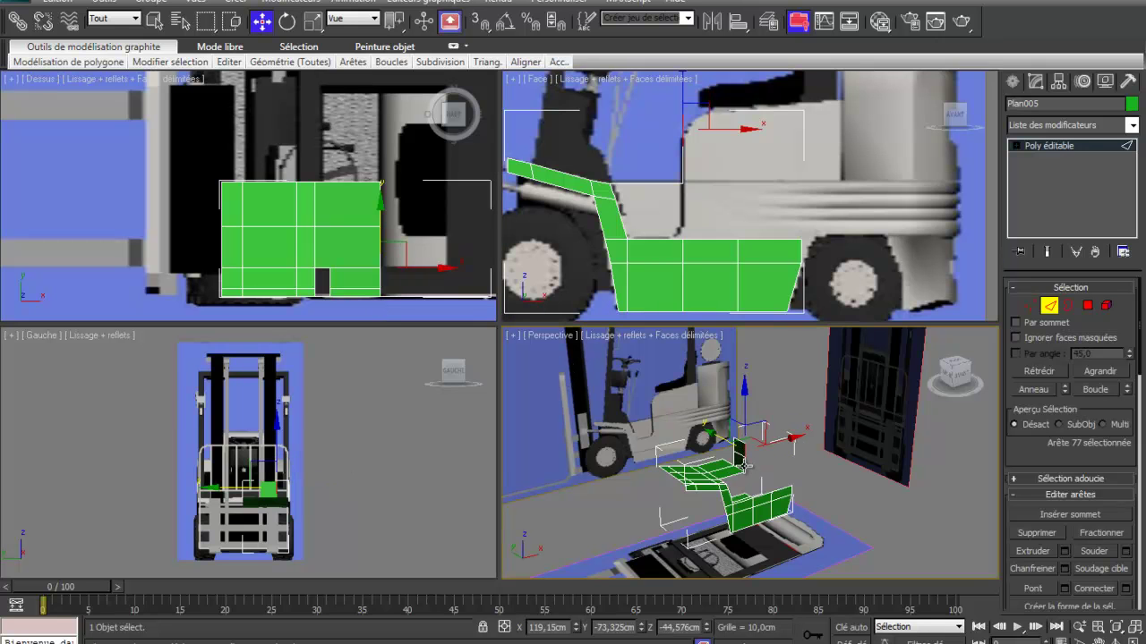
pyautogui.click(745, 467)
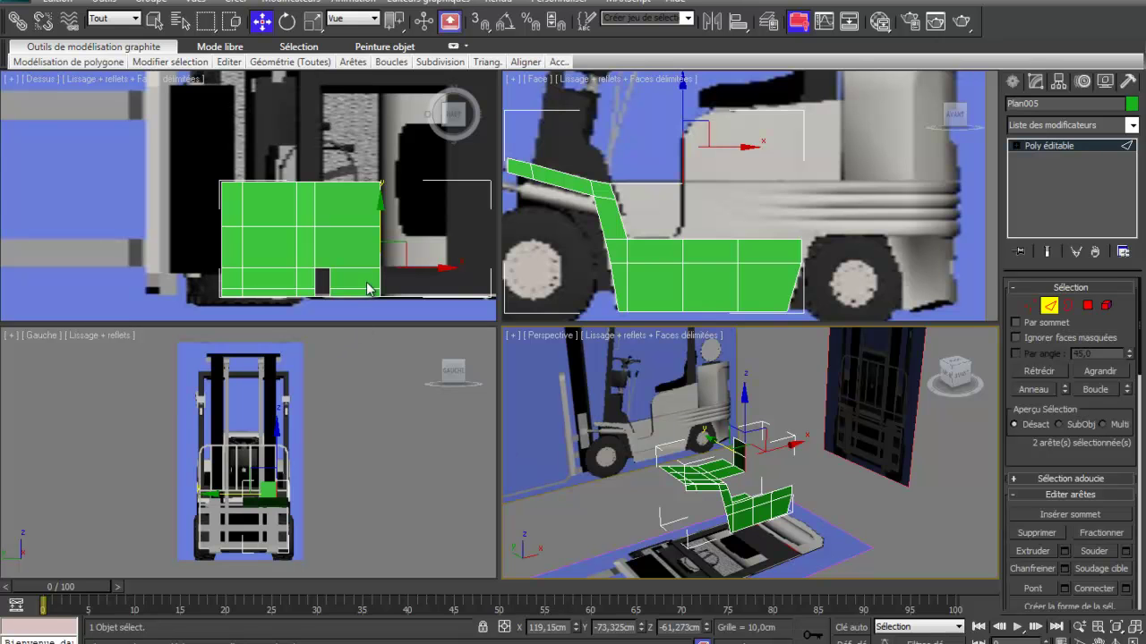
pyautogui.click(323, 488)
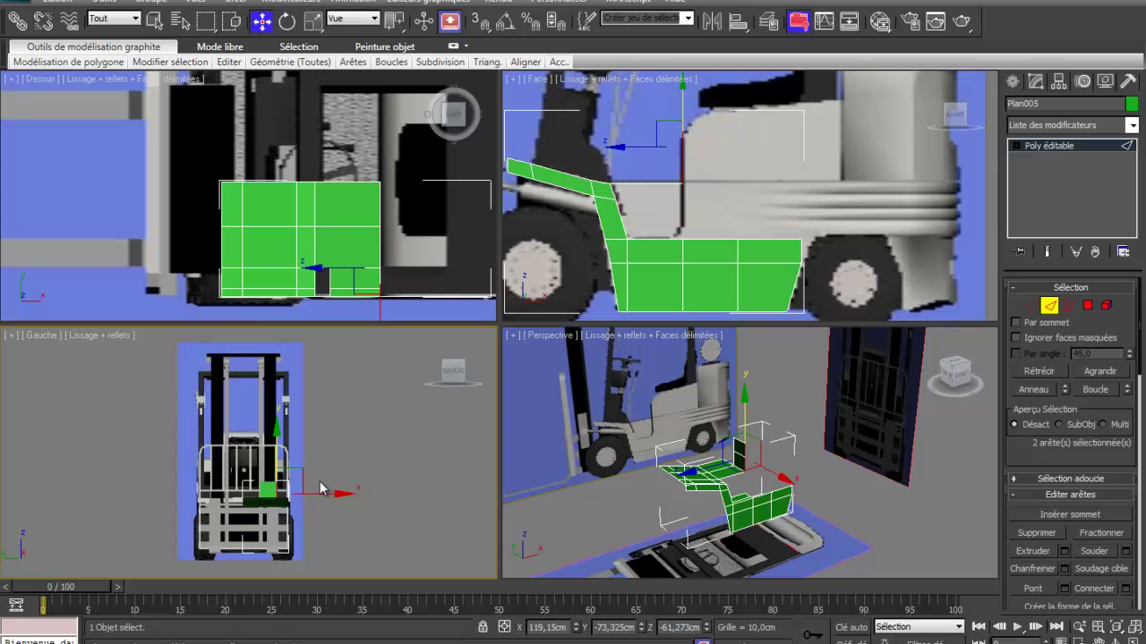
pyautogui.rightClick(374, 442)
pyautogui.scroll(6, 120, 413)
pyautogui.moveTo(233, 418); pyautogui.dragTo(204, 231, button='middle')
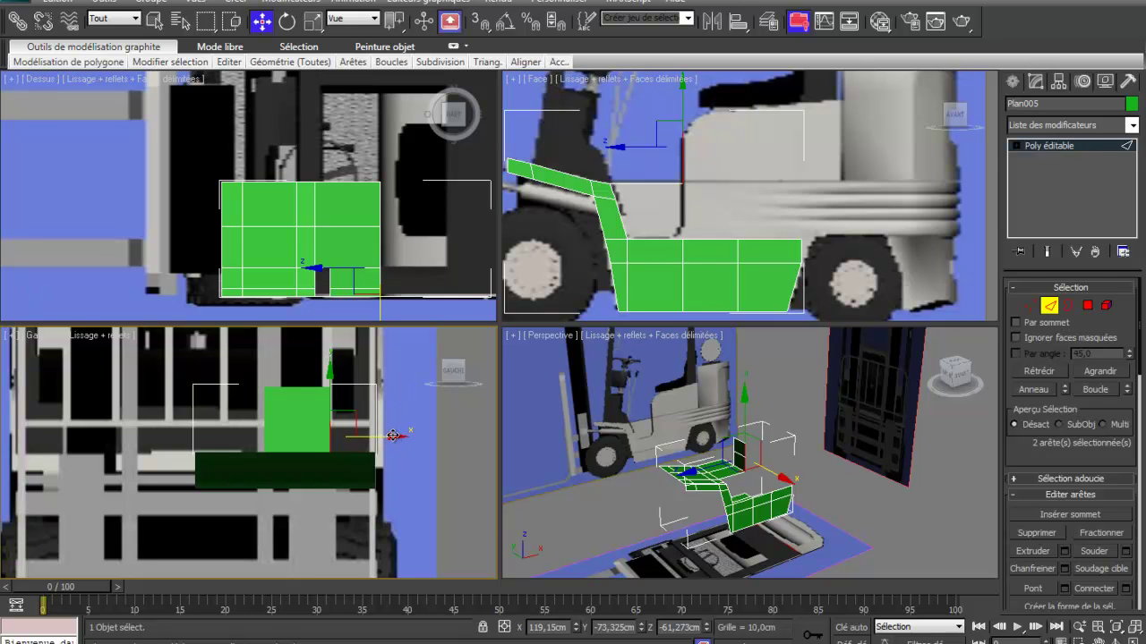
pyautogui.moveTo(393, 436); pyautogui.dragTo(420, 439)
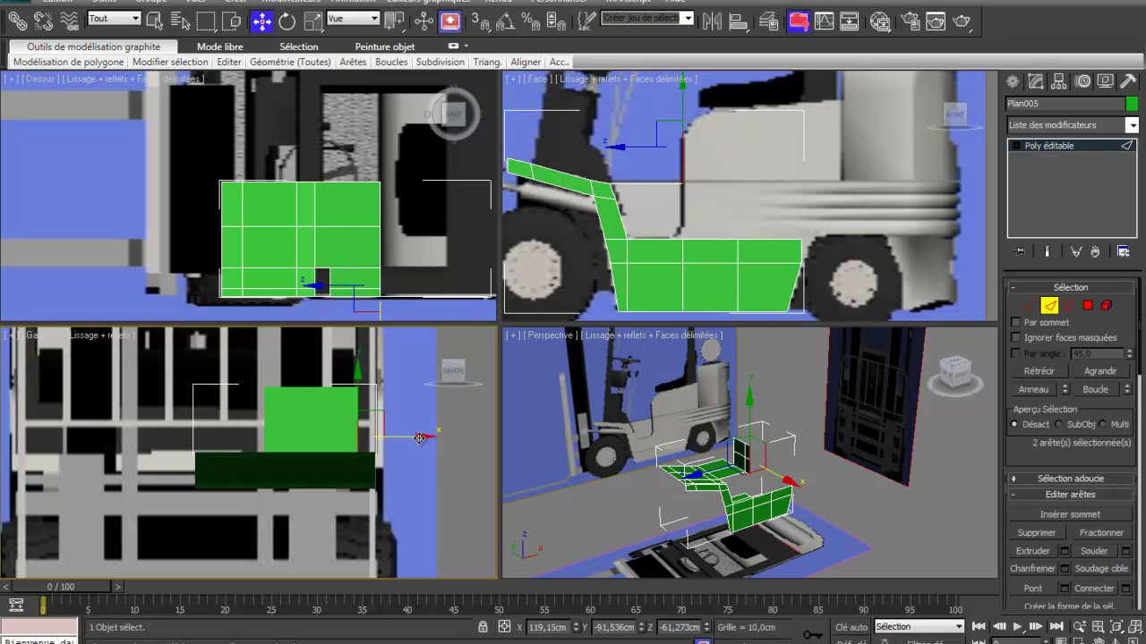
pyautogui.moveTo(419, 437); pyautogui.dragTo(434, 439)
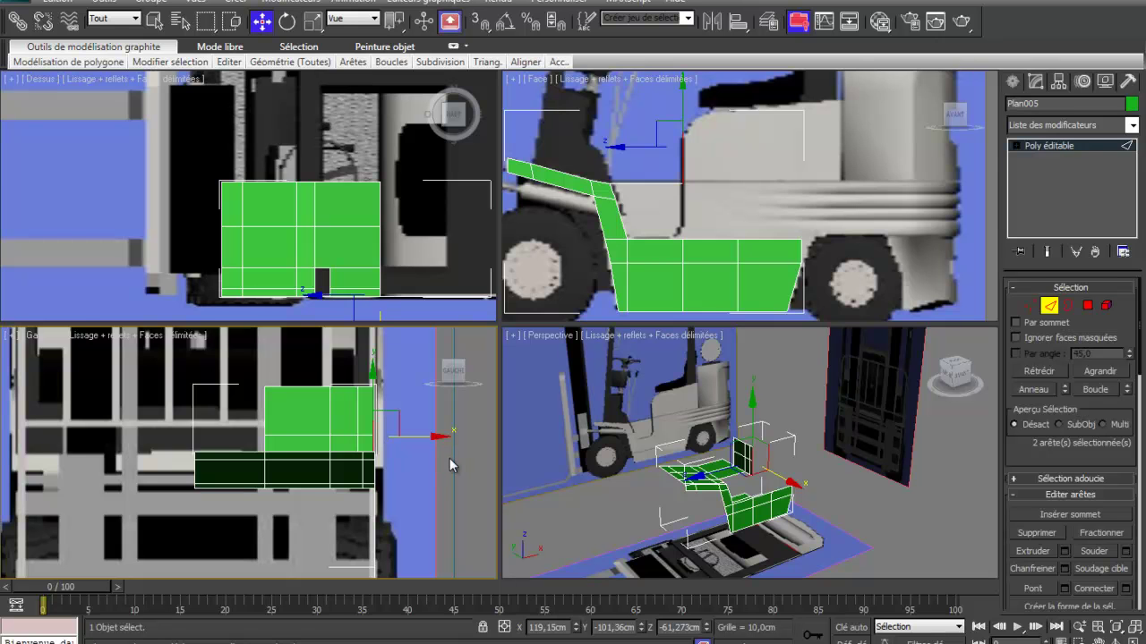
# Extend the chassis side's two rear top edges upward to about Z -93.5 cm in the front view.
pyautogui.rightClick(545, 465)
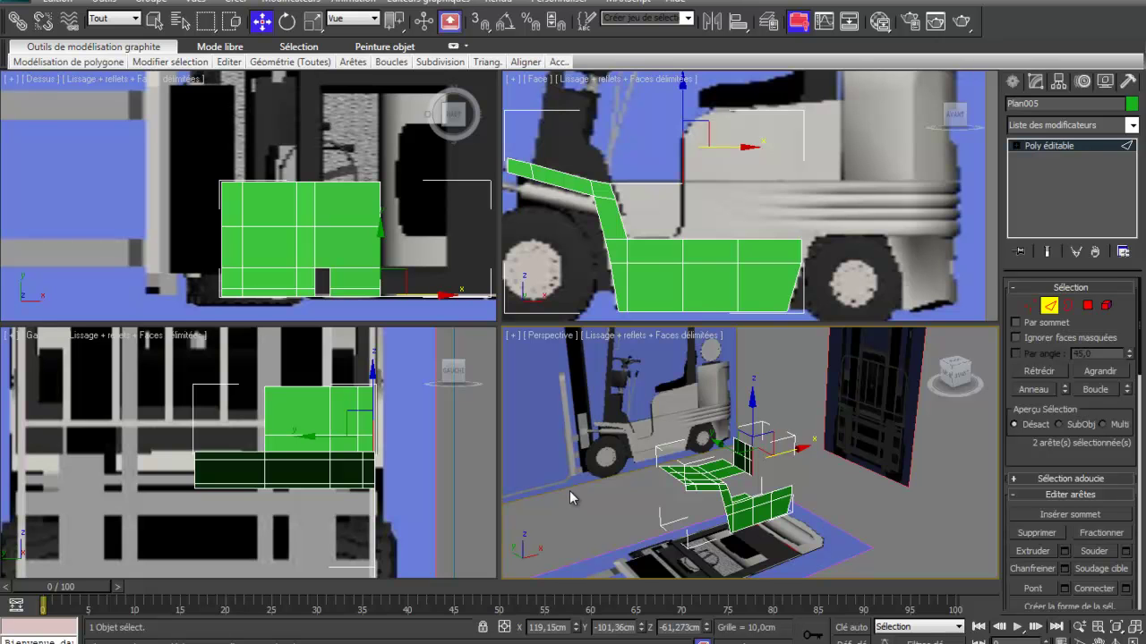
pyautogui.click(699, 239)
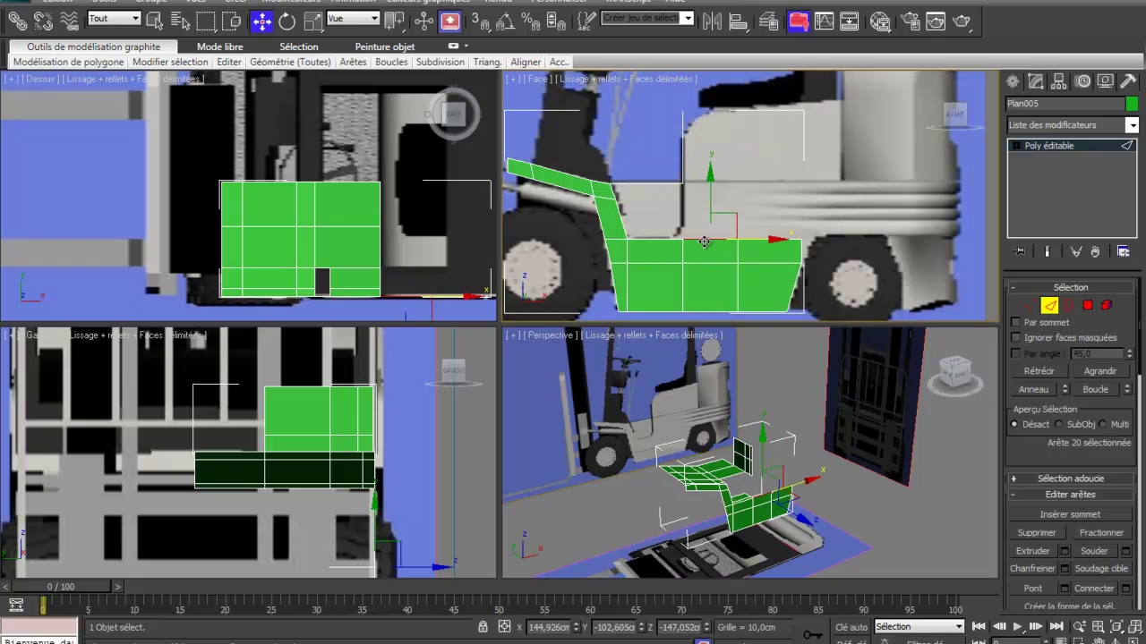
pyautogui.keyDown('ctrl'); pyautogui.click(767, 238); pyautogui.keyUp('ctrl')
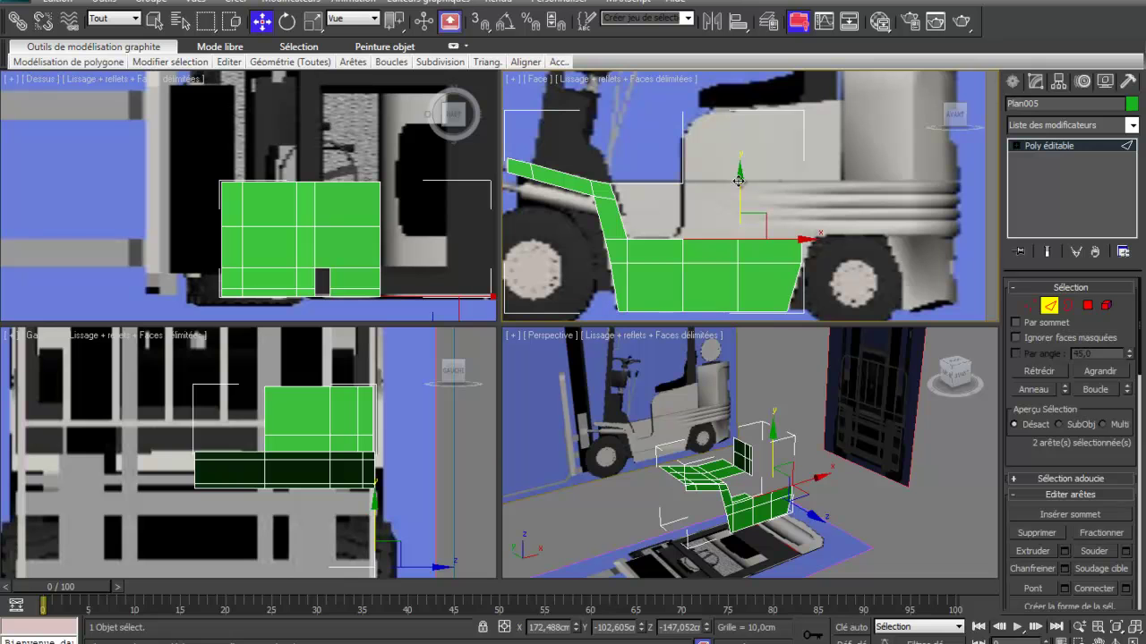
pyautogui.moveTo(740, 176); pyautogui.dragTo(721, 119)
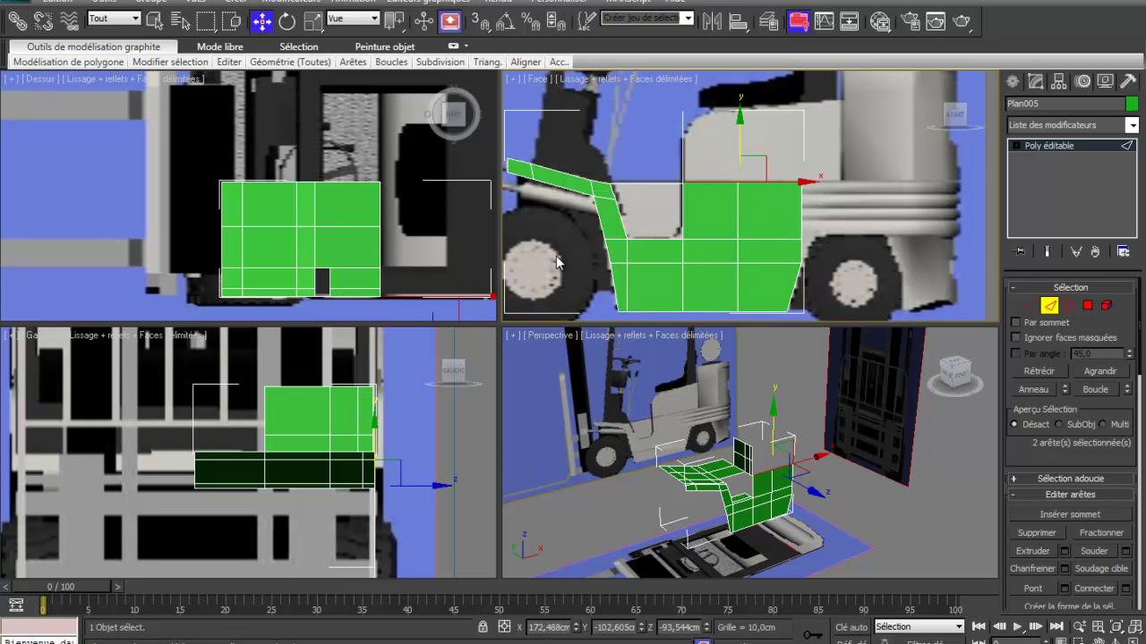
# Target-weld the upright panel's lower outer corner vertex to the adjacent top corner vertex of the chassis side.
pyautogui.click(611, 438)
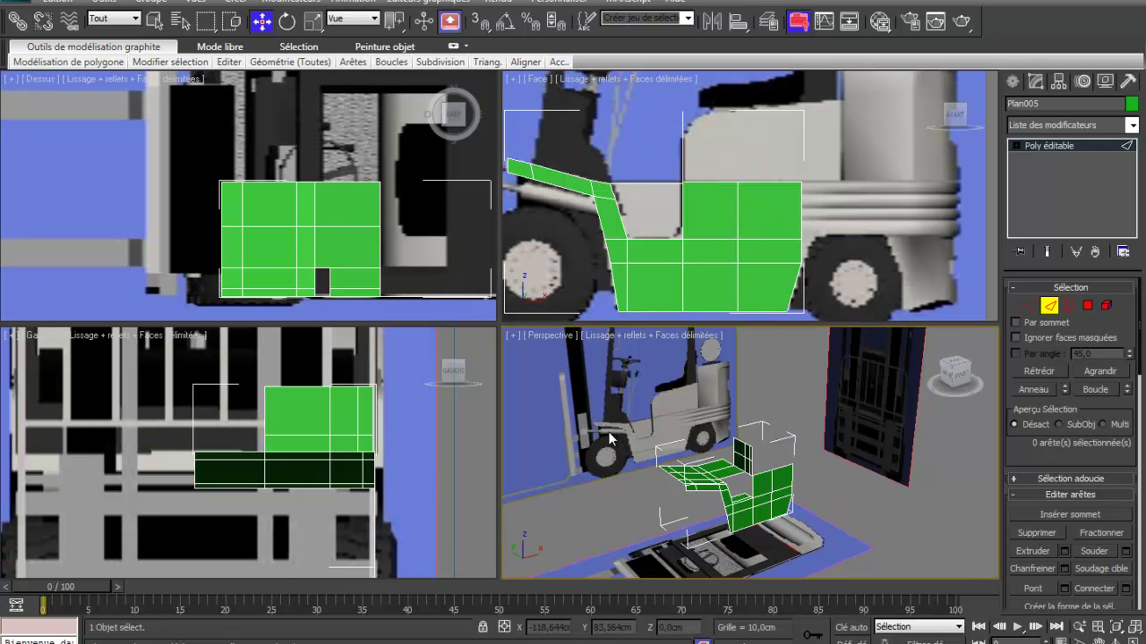
pyautogui.hotkey('alt', 'w')
pyautogui.moveTo(607, 444)
pyautogui.keyDown('alt'); pyautogui.mouseDown(button='middle')
pyautogui.moveTo(648, 393)
pyautogui.moveTo(604, 440)
pyautogui.moveTo(593, 430)
pyautogui.mouseUp(button='middle'); pyautogui.keyUp('alt')
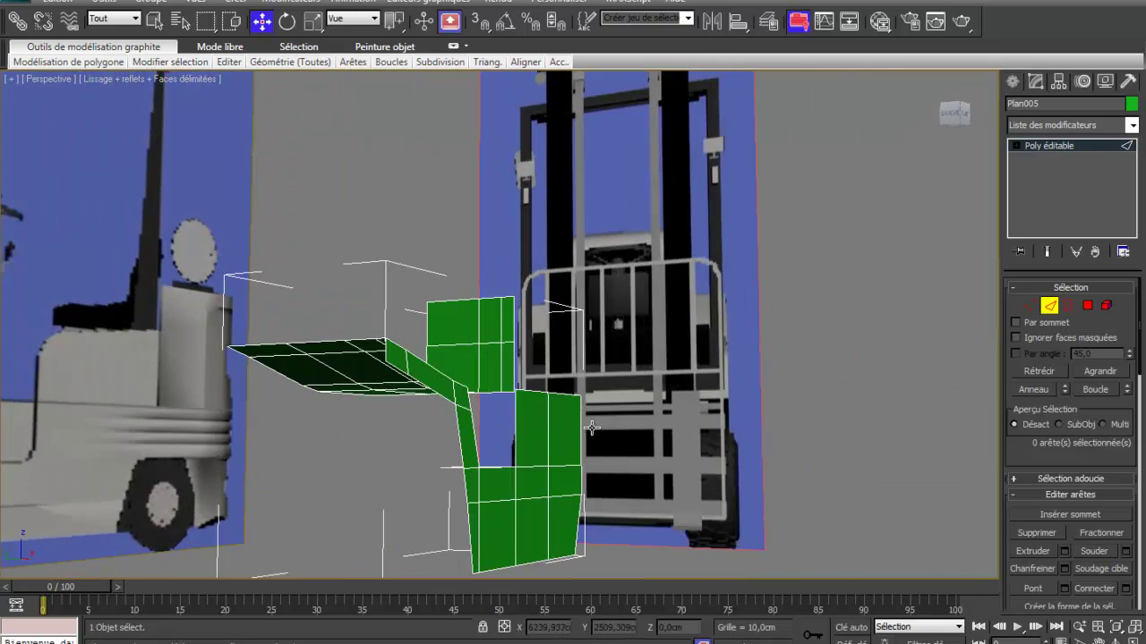
pyautogui.scroll(5, 592, 430)
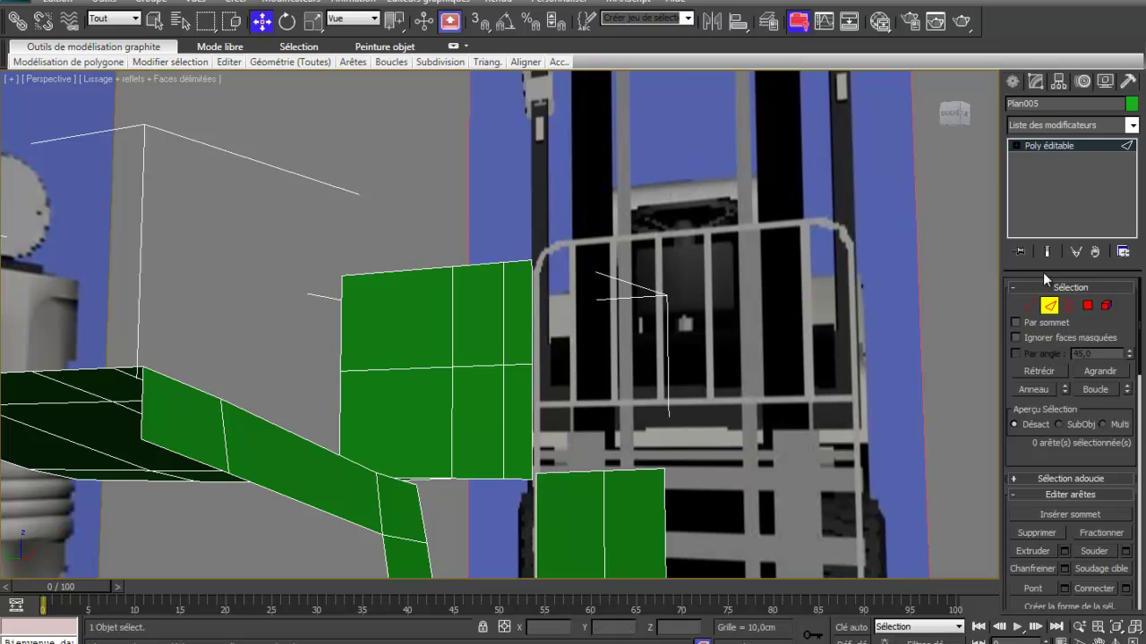
pyautogui.click(1031, 305)
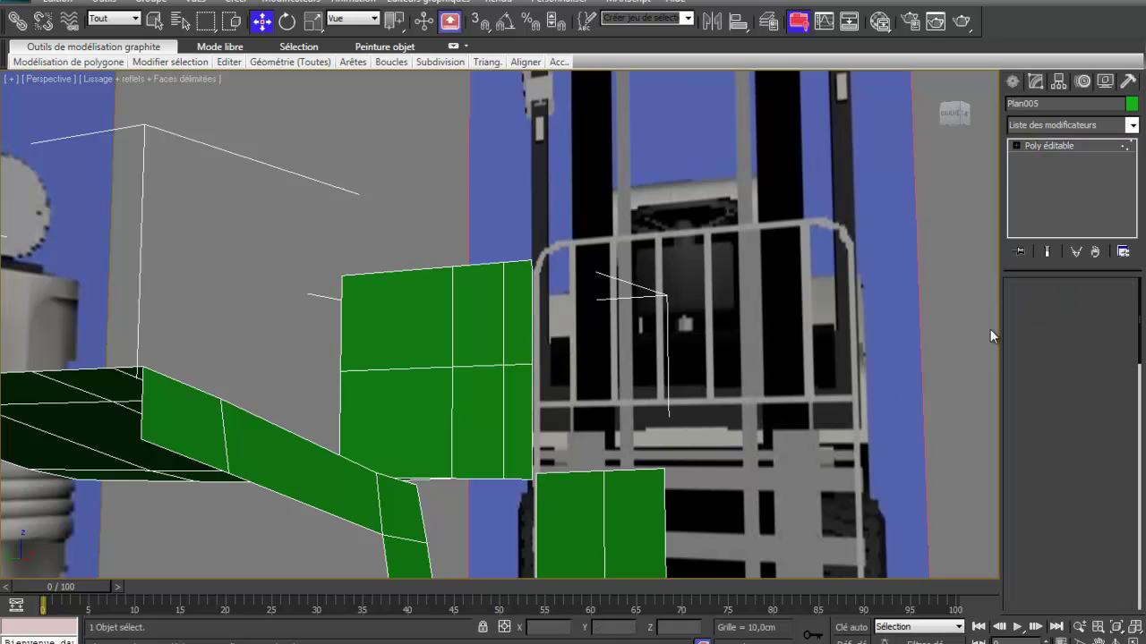
pyautogui.rightClick(601, 482)
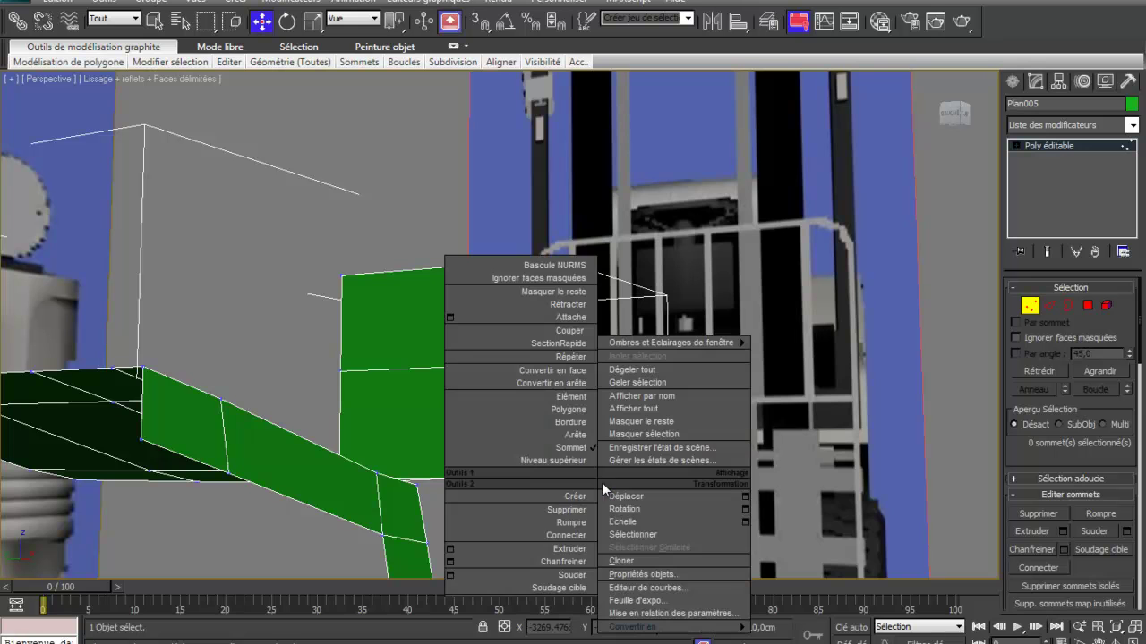
pyautogui.click(564, 589)
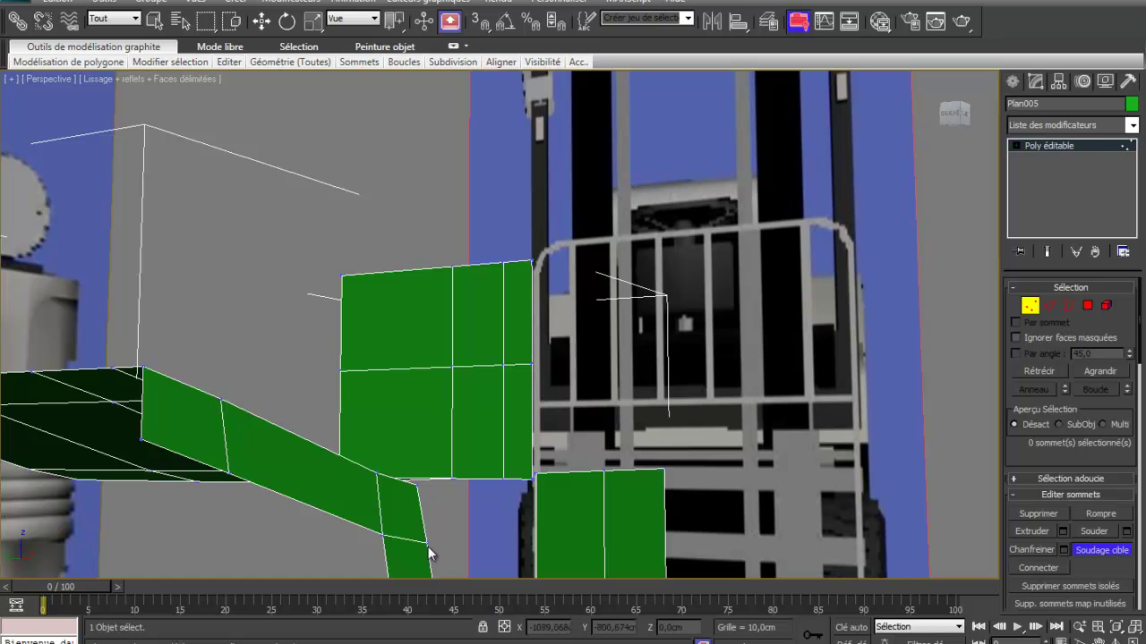
pyautogui.click(536, 475)
pyautogui.press('w')
# Lower the three top vertices of the chassis side's rear part to about Z -94.8 cm.
pyautogui.rightClick(677, 465)
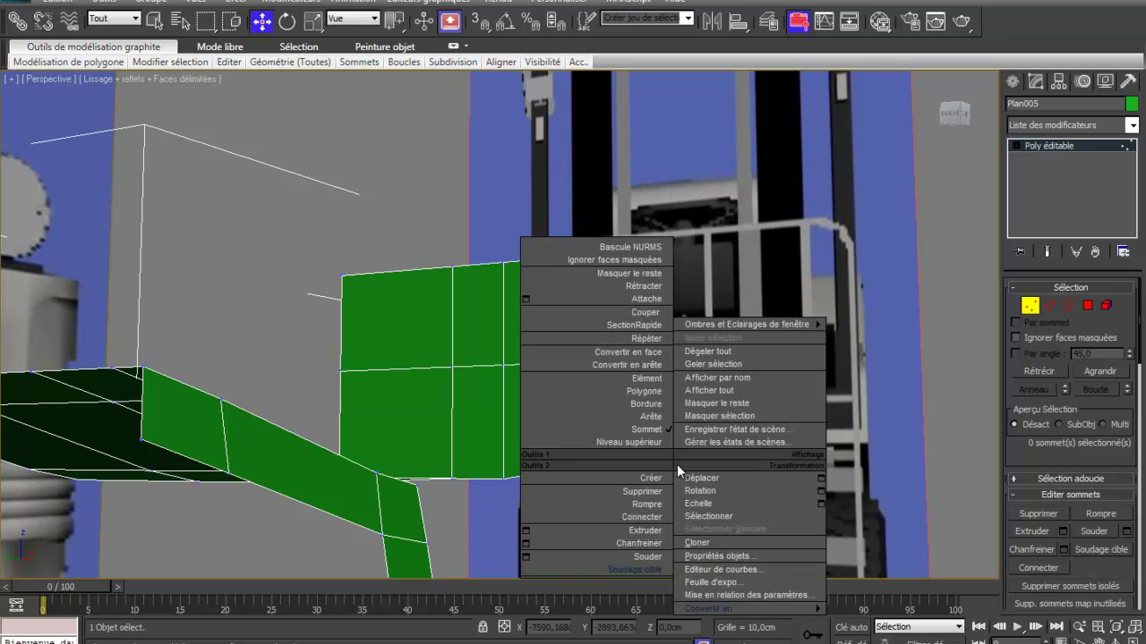
pyautogui.click(474, 490)
pyautogui.moveTo(582, 488); pyautogui.dragTo(680, 488)
pyautogui.moveTo(680, 493); pyautogui.dragTo(679, 492)
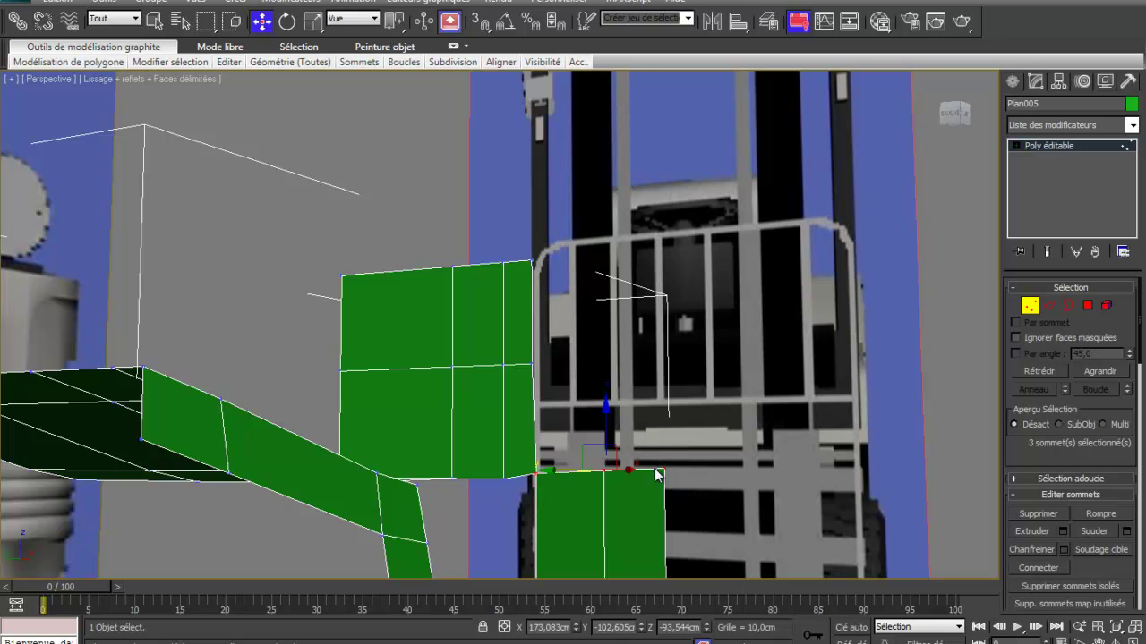
pyautogui.moveTo(608, 414); pyautogui.dragTo(610, 422)
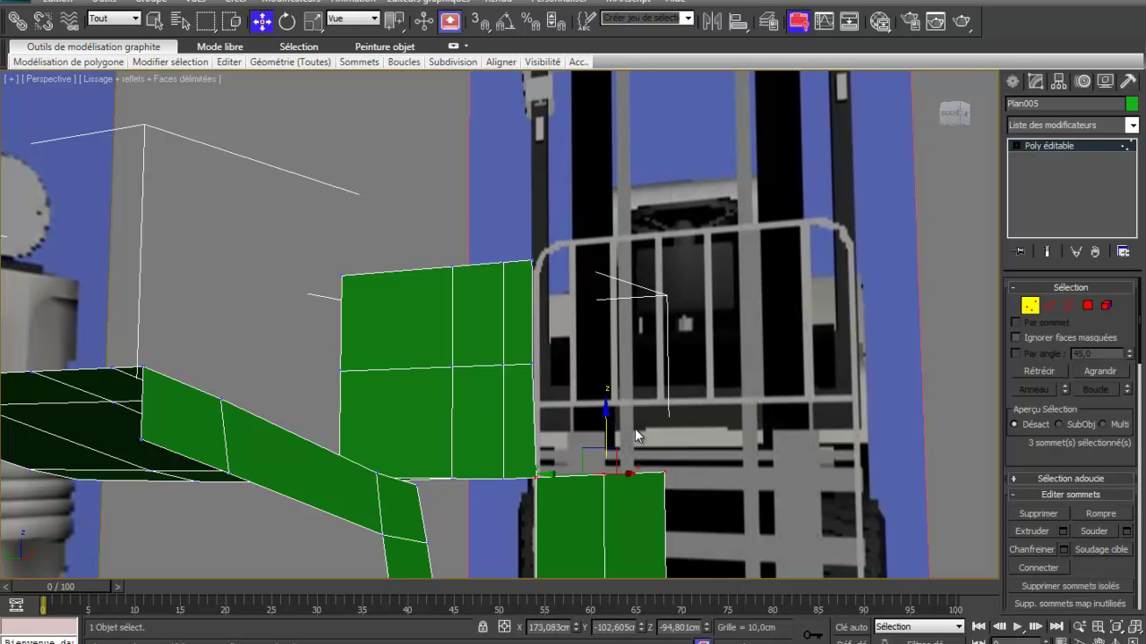
# Bridge the horizontal panel's open outer edge to the footstep floor's inner edge with 1 segment to form the inner wall.
pyautogui.hotkey('alt', 'w')
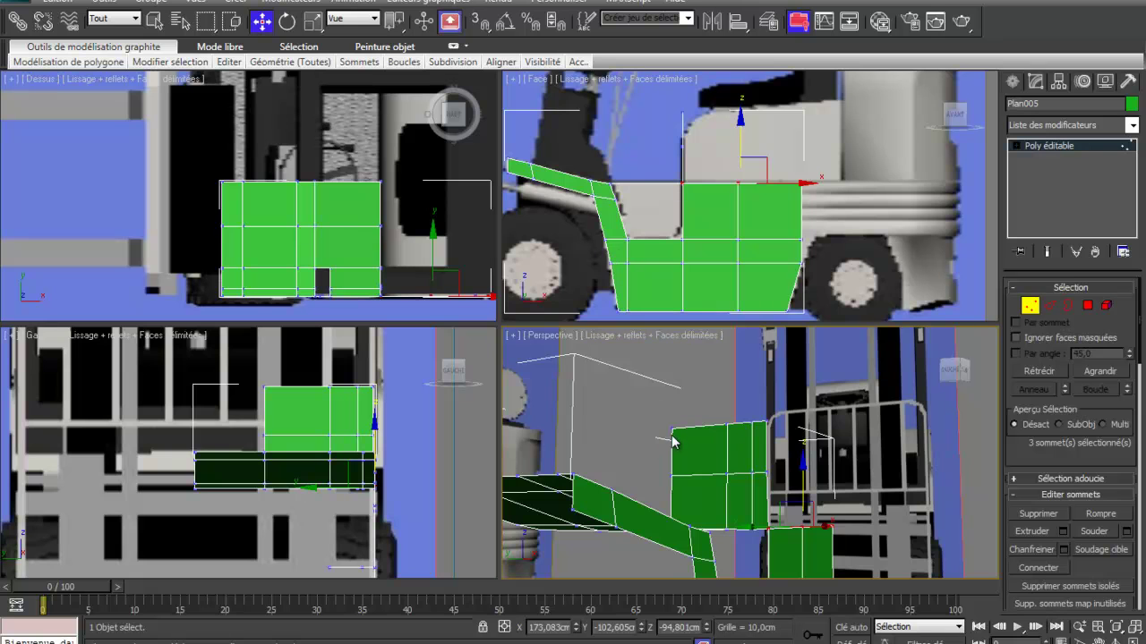
pyautogui.scroll(2, 629, 429)
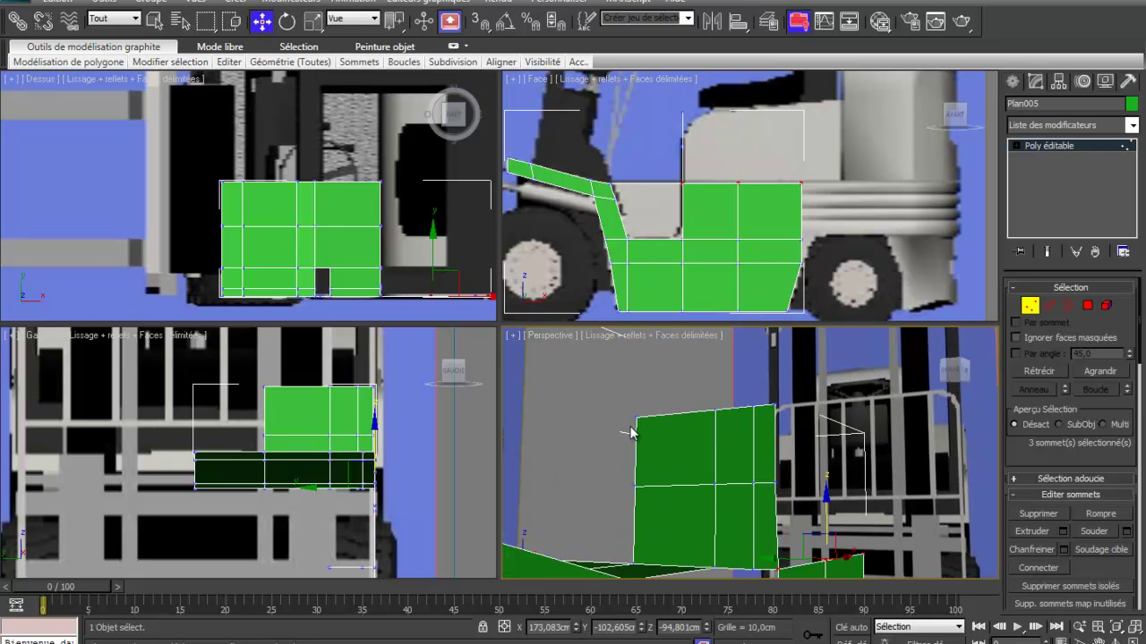
pyautogui.scroll(-2, 630, 426)
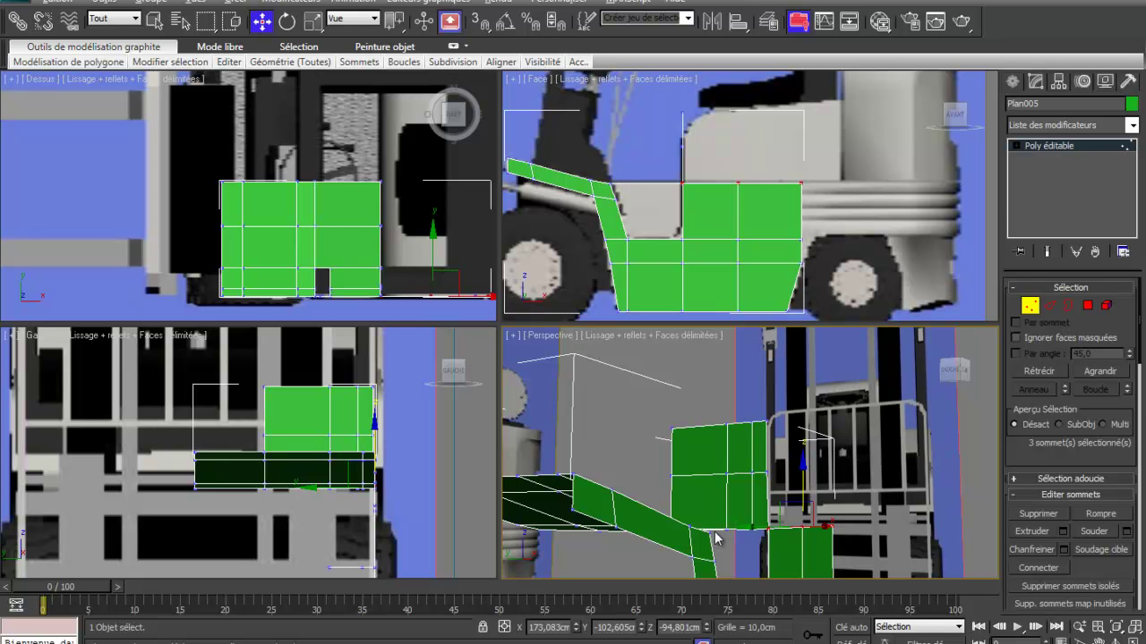
pyautogui.hotkey('alt', 'w')
pyautogui.keyDown('alt'); pyautogui.moveTo(648, 410); pyautogui.dragTo(520, 505, button='middle'); pyautogui.keyUp('alt')
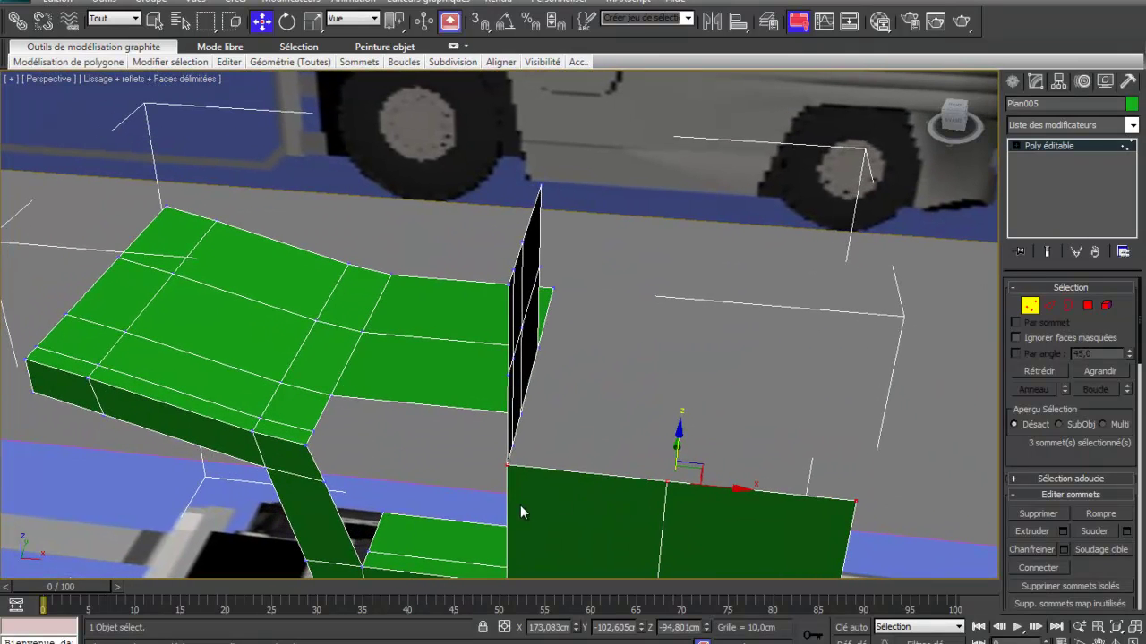
pyautogui.click(1049, 306)
pyautogui.click(424, 404)
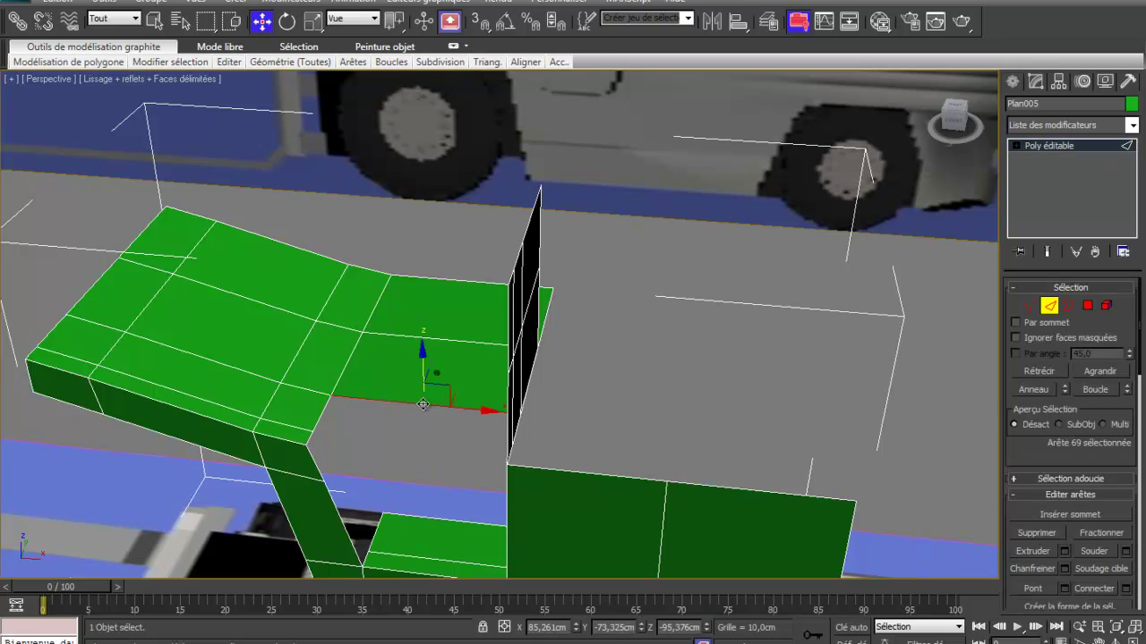
pyautogui.keyDown('ctrl'); pyautogui.click(429, 512); pyautogui.keyUp('ctrl')
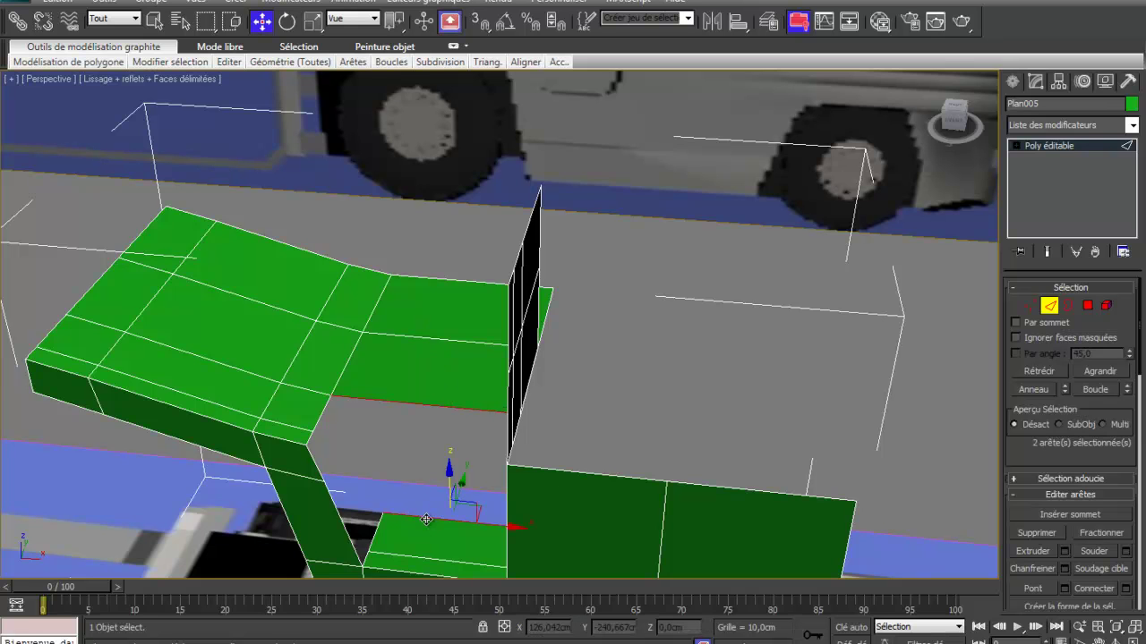
pyautogui.click(354, 66)
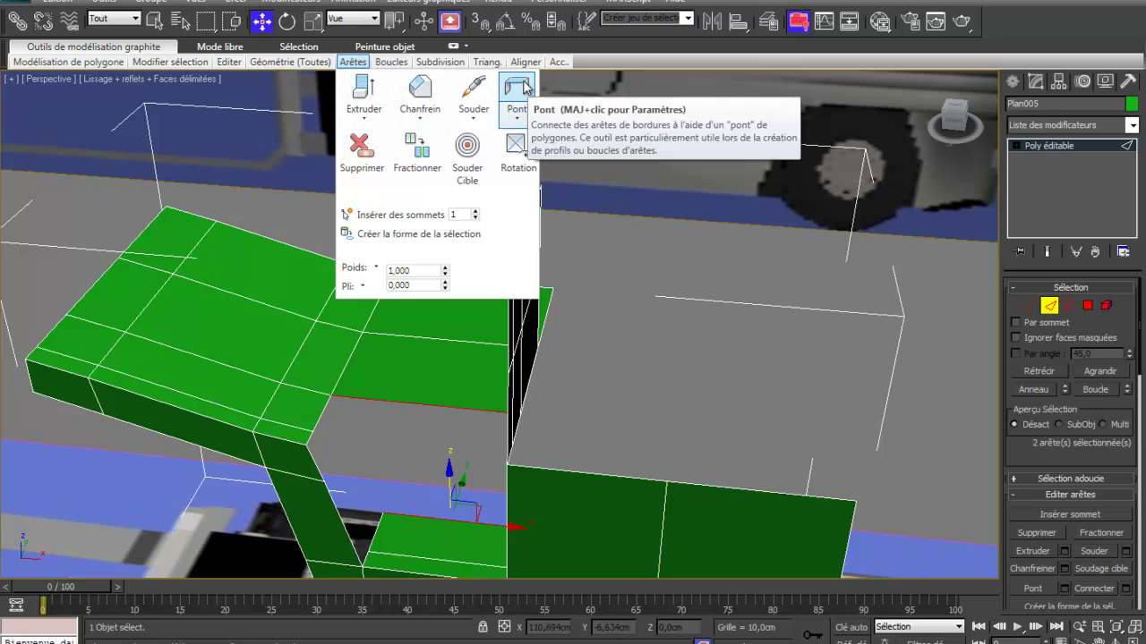
pyautogui.keyDown('shift'); pyautogui.click(527, 85); pyautogui.keyUp('shift')
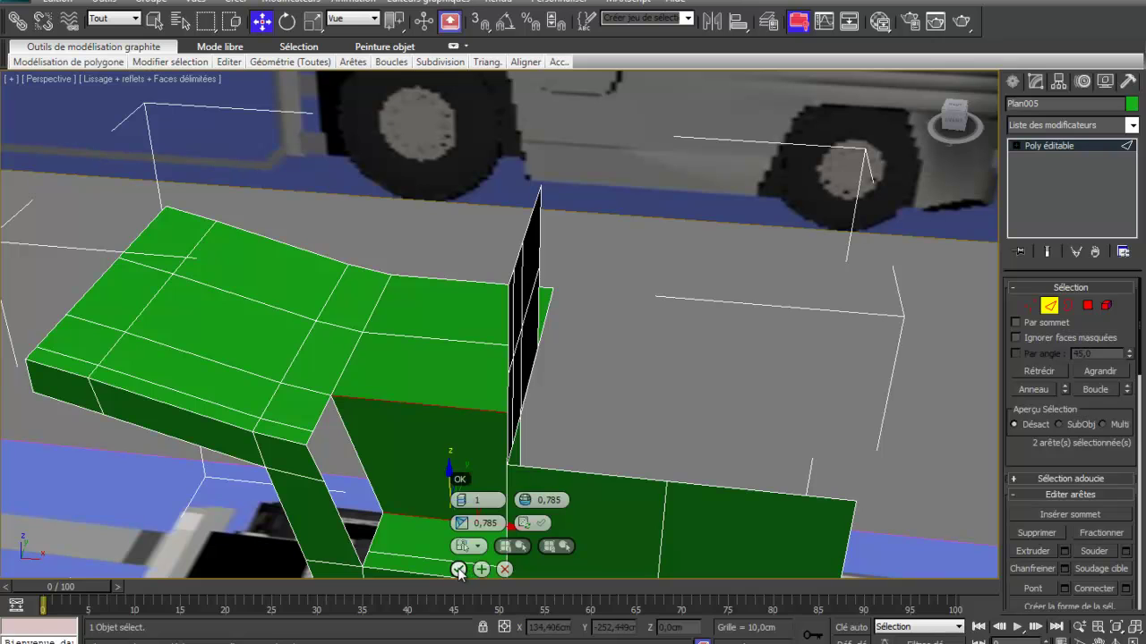
pyautogui.click(459, 570)
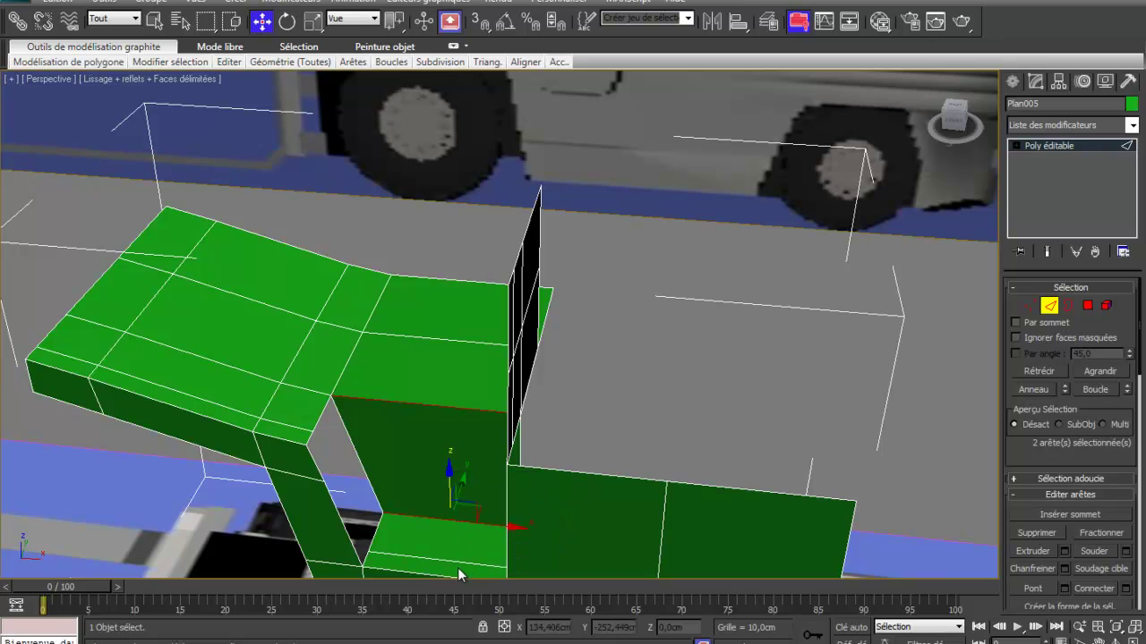
# Bridge the fender's two short rear edges to the footstep floor's two front edges with 1 segment, closing the front wall.
pyautogui.click(318, 433)
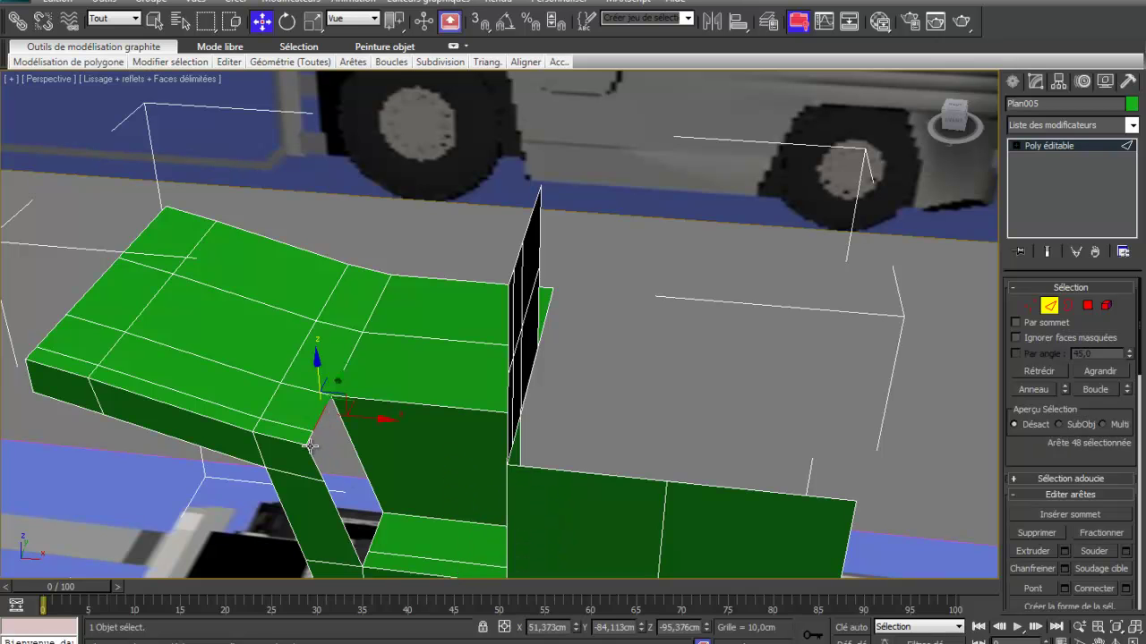
pyautogui.keyDown('ctrl'); pyautogui.click(342, 532); pyautogui.keyUp('ctrl')
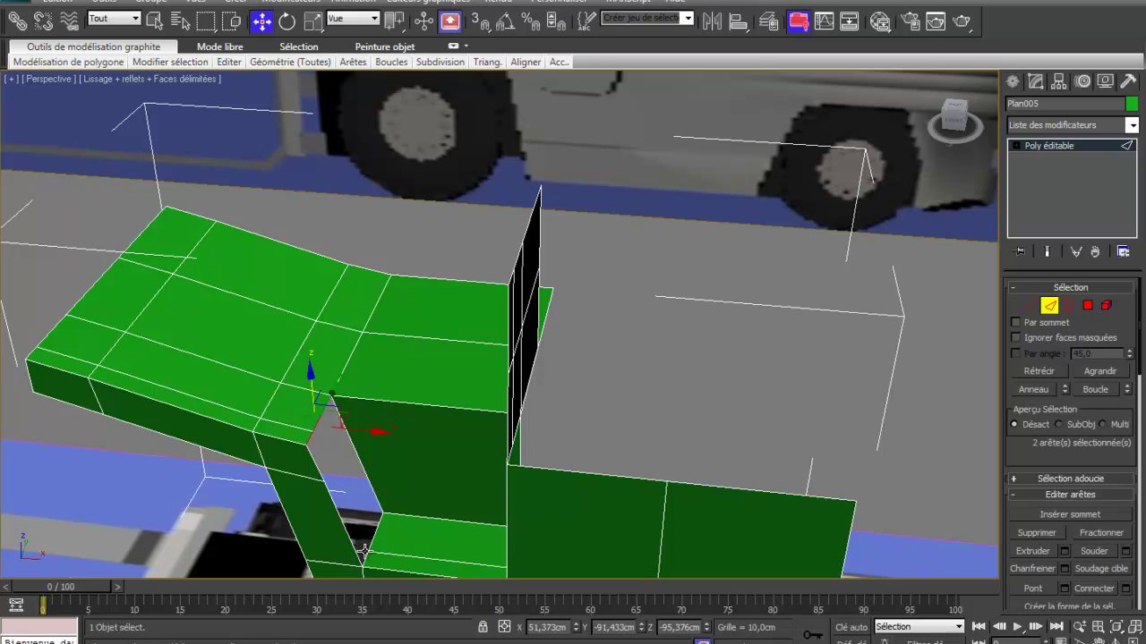
pyautogui.keyDown('ctrl'); pyautogui.click(365, 559); pyautogui.keyUp('ctrl')
pyautogui.keyDown('ctrl'); pyautogui.click(366, 494); pyautogui.keyUp('ctrl')
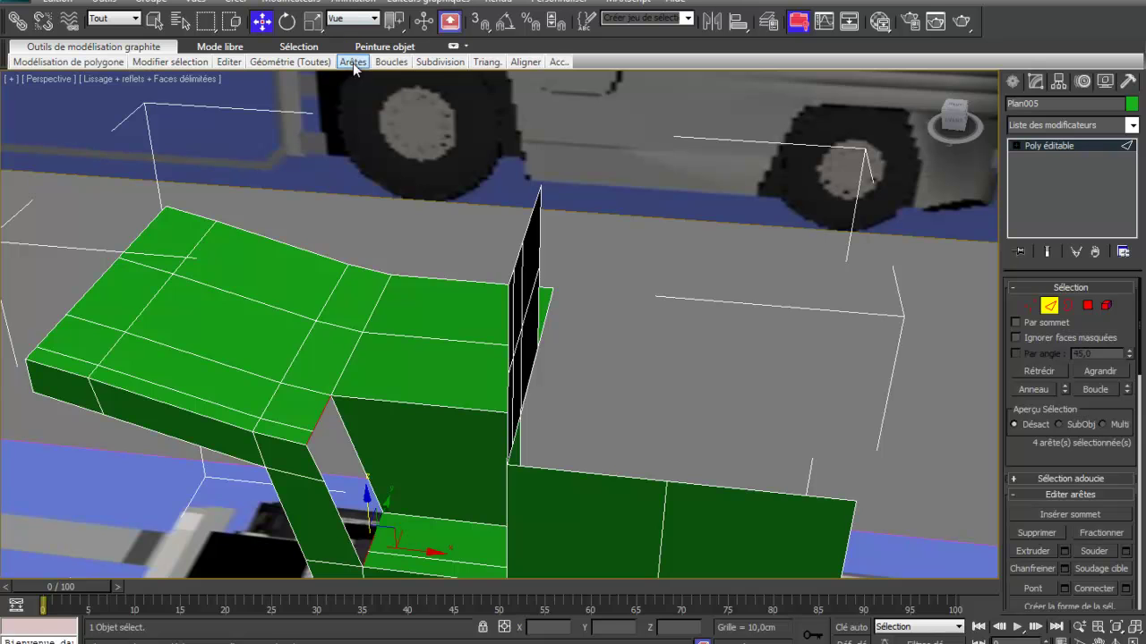
pyautogui.moveTo(357, 62)
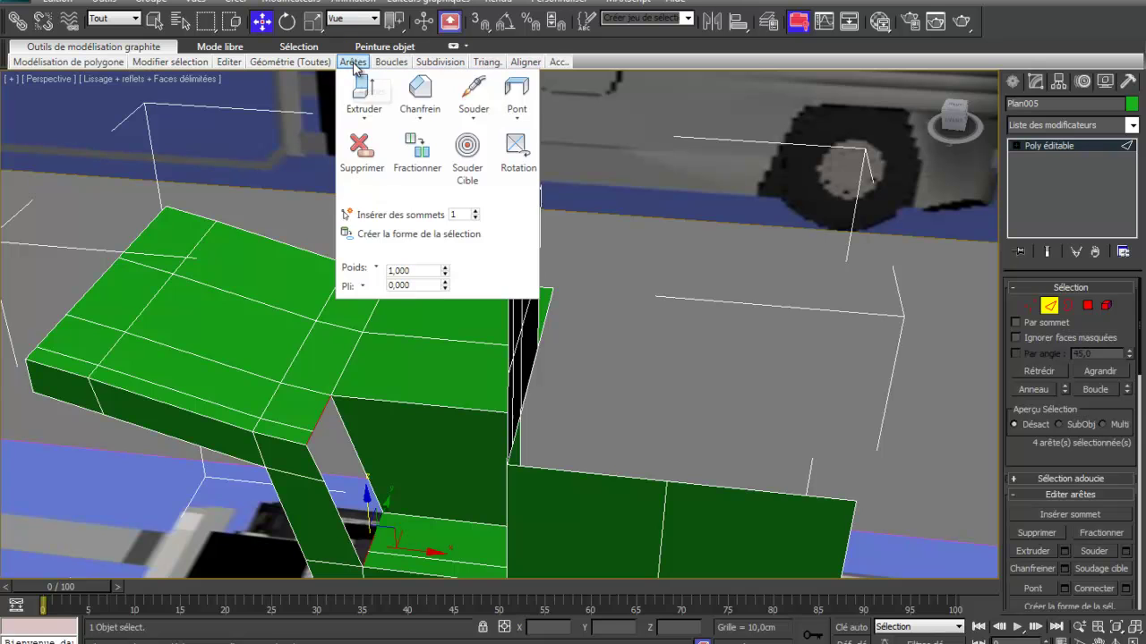
pyautogui.keyDown('shift'); pyautogui.click(519, 94); pyautogui.keyUp('shift')
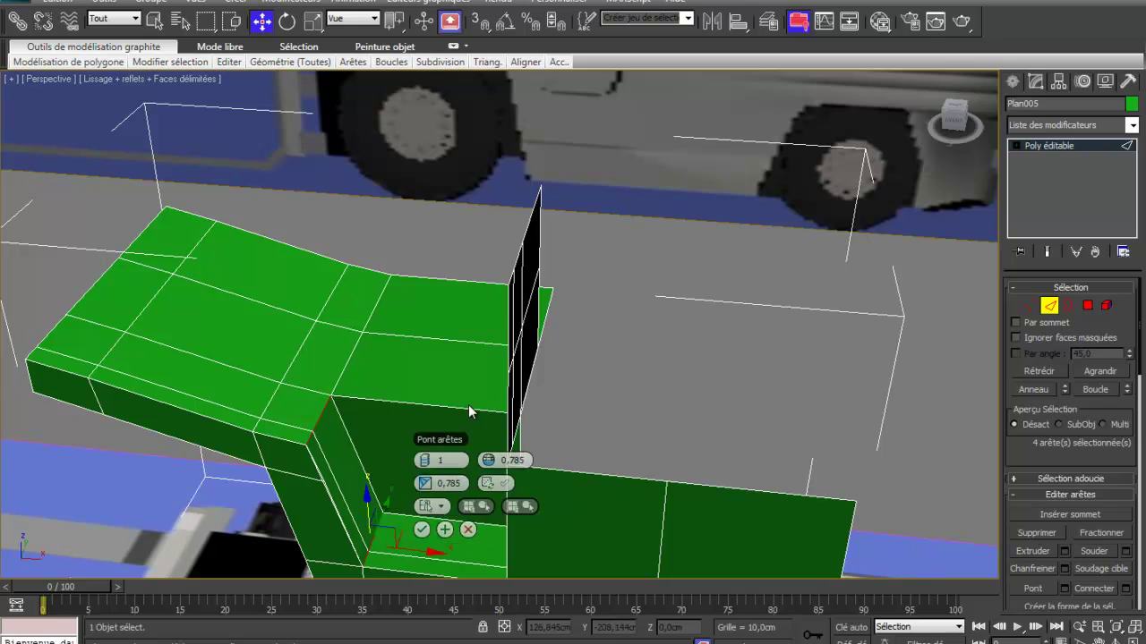
pyautogui.moveTo(410, 484); pyautogui.dragTo(496, 309)
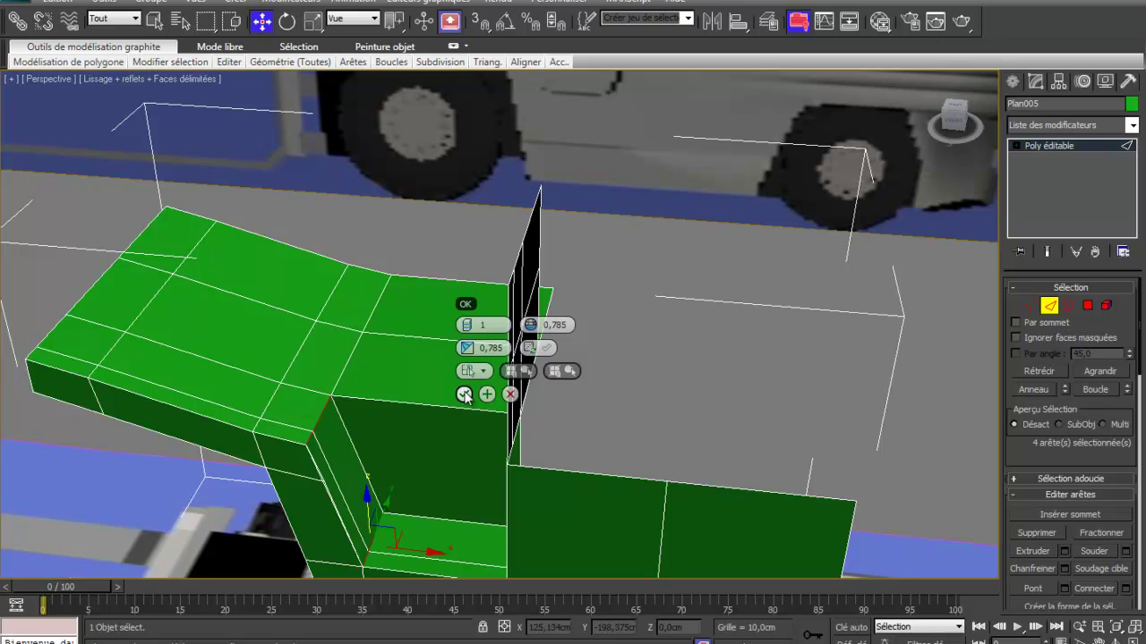
pyautogui.click(463, 395)
# Bridge the upright panel's two outer bottom edges to the footstep floor's two rear edges with 1 segment, closing the rear wall.
pyautogui.keyDown('alt'); pyautogui.moveTo(399, 478); pyautogui.dragTo(472, 495, button='middle'); pyautogui.keyUp('alt')
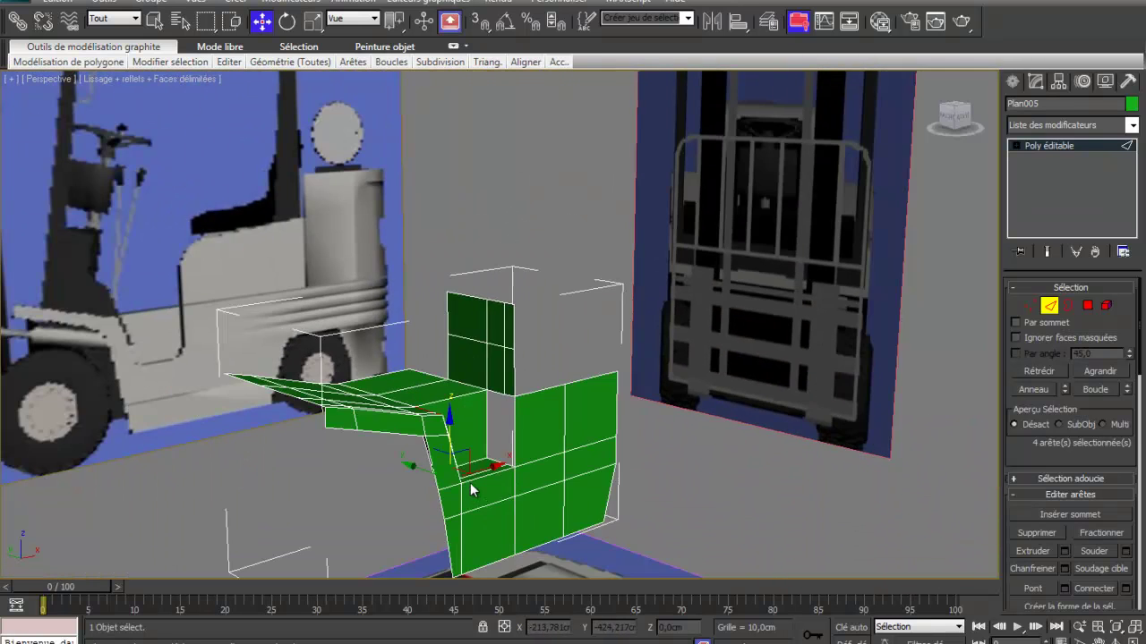
pyautogui.scroll(3, 470, 489)
pyautogui.click(493, 424)
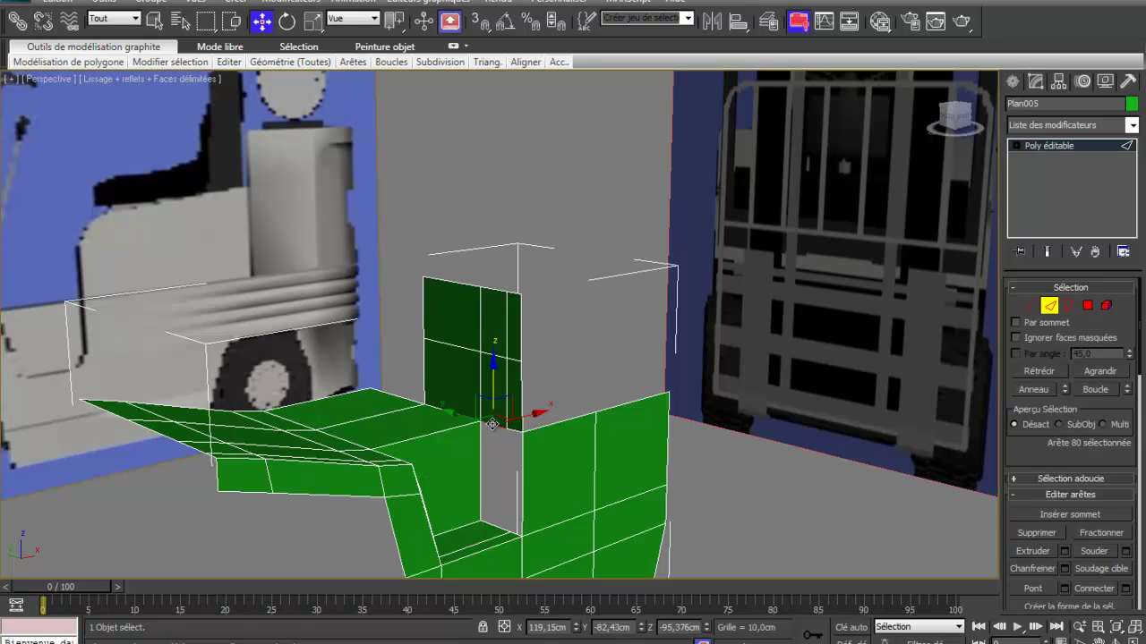
pyautogui.keyDown('ctrl'); pyautogui.click(515, 432); pyautogui.keyUp('ctrl')
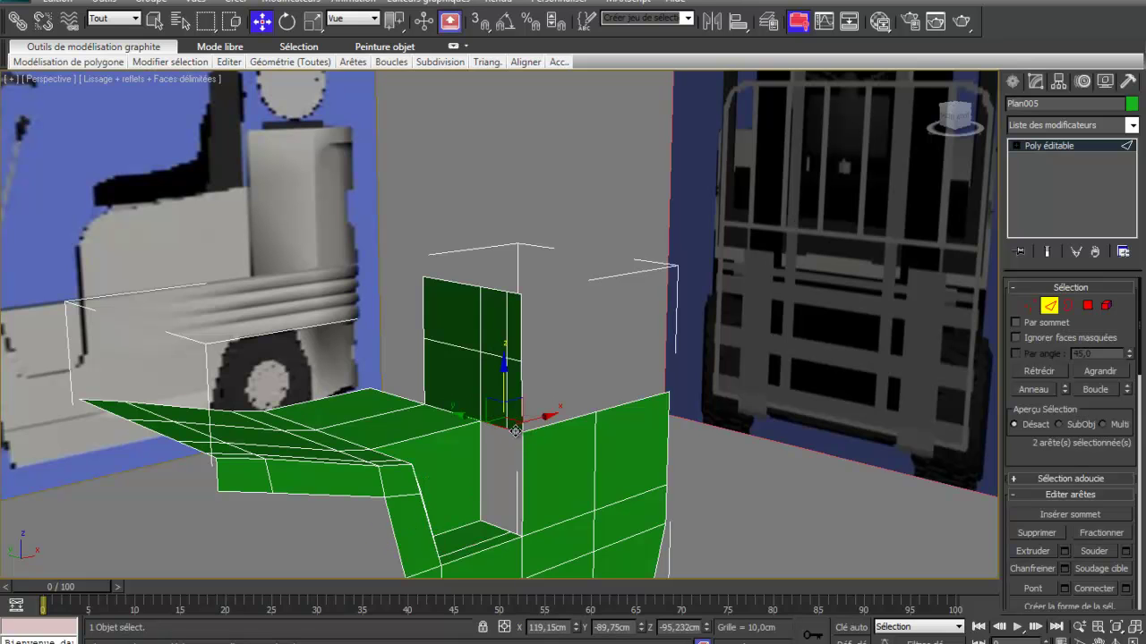
pyautogui.keyDown('ctrl'); pyautogui.click(492, 524); pyautogui.keyUp('ctrl')
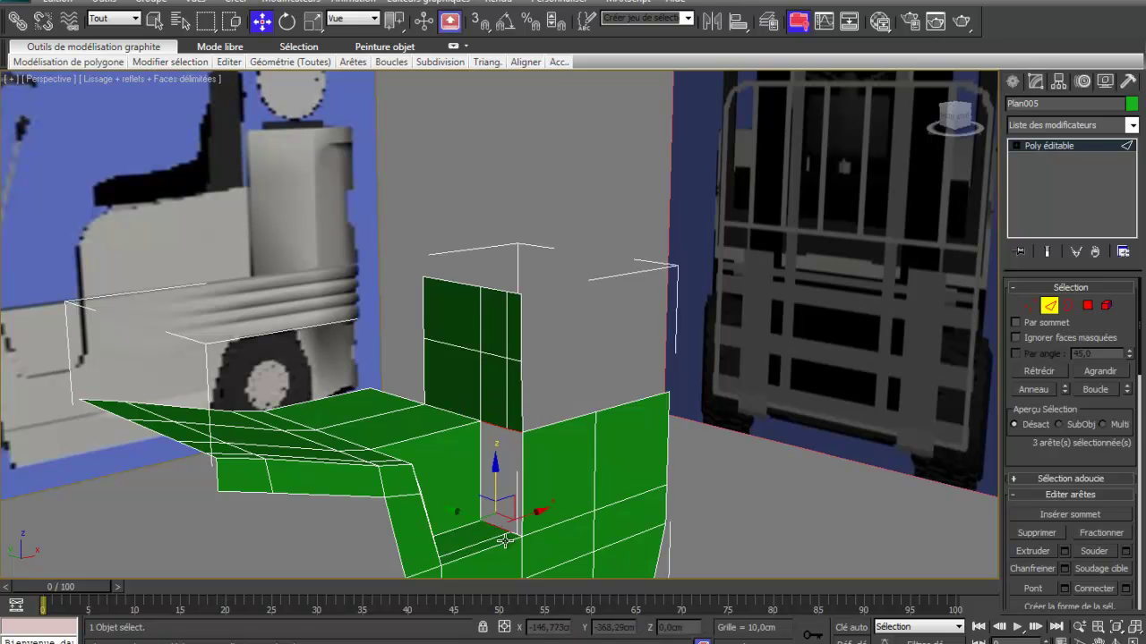
pyautogui.keyDown('ctrl'); pyautogui.click(513, 535); pyautogui.keyUp('ctrl')
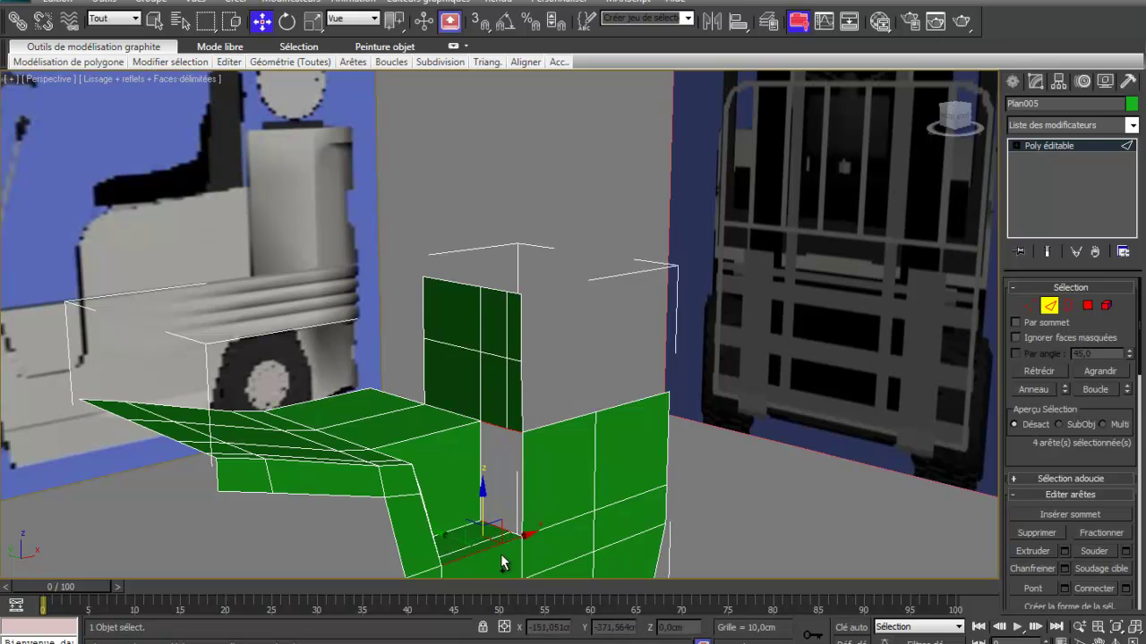
pyautogui.scroll(3, 502, 521)
pyautogui.moveTo(503, 525); pyautogui.dragTo(474, 256, button='middle')
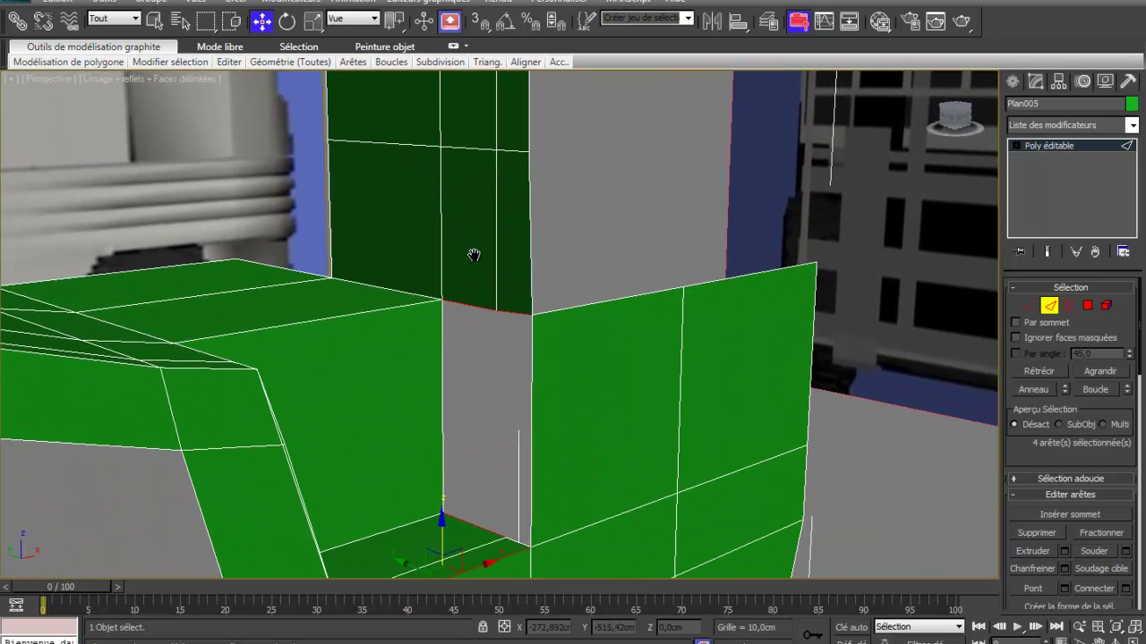
pyautogui.keyDown('alt'); pyautogui.click(494, 557); pyautogui.keyUp('alt')
pyautogui.keyDown('ctrl'); pyautogui.click(513, 541); pyautogui.keyUp('ctrl')
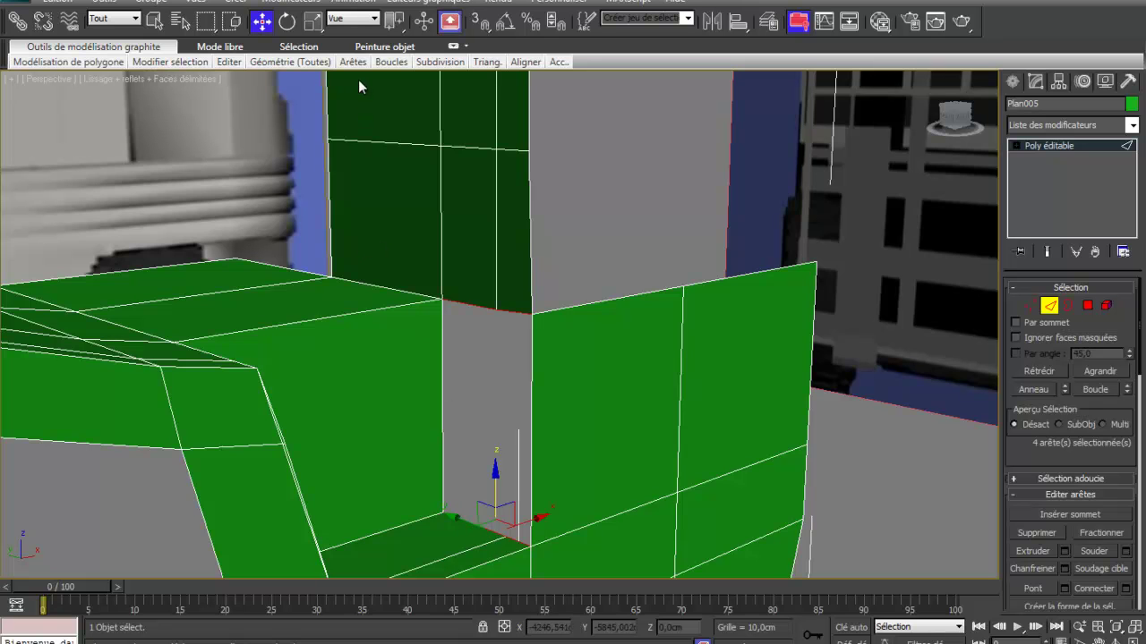
pyautogui.moveTo(342, 63)
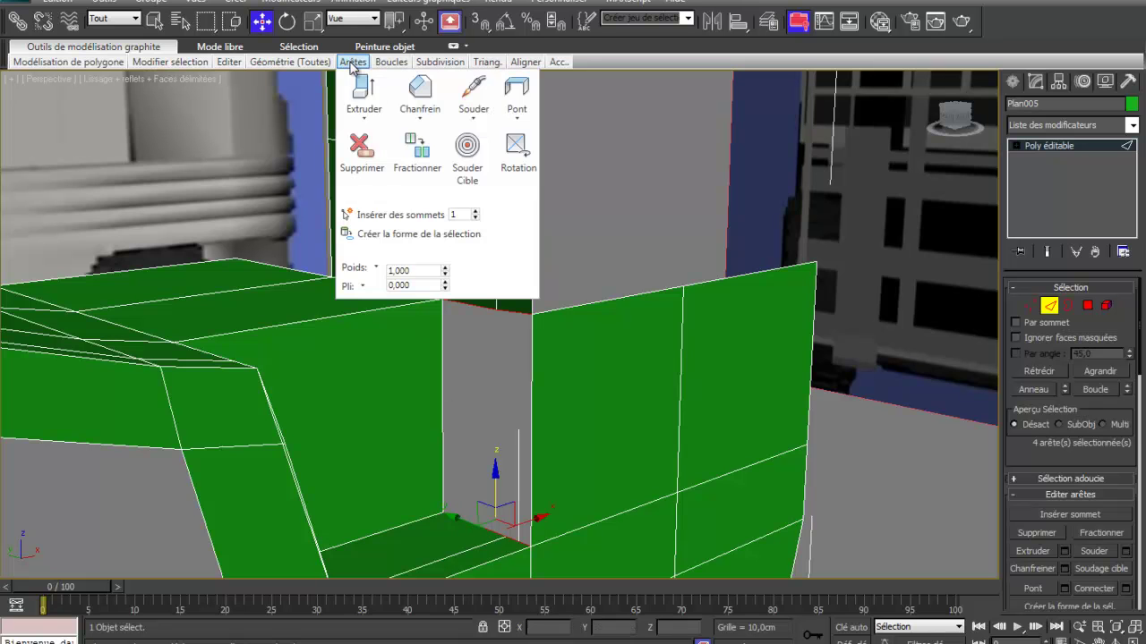
pyautogui.click(521, 86)
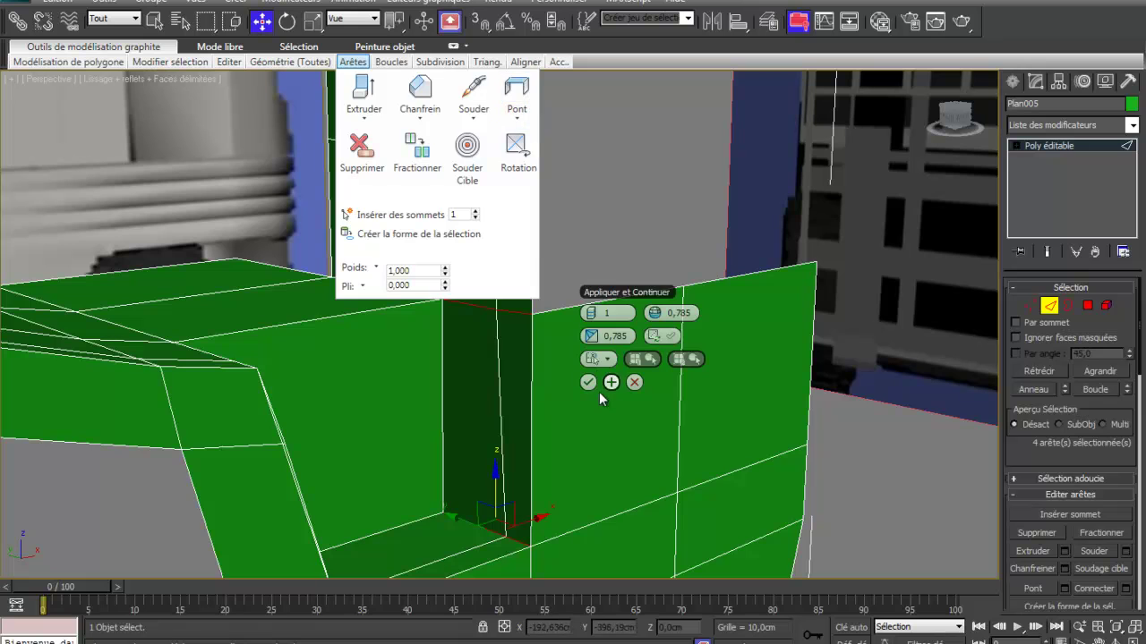
pyautogui.click(589, 383)
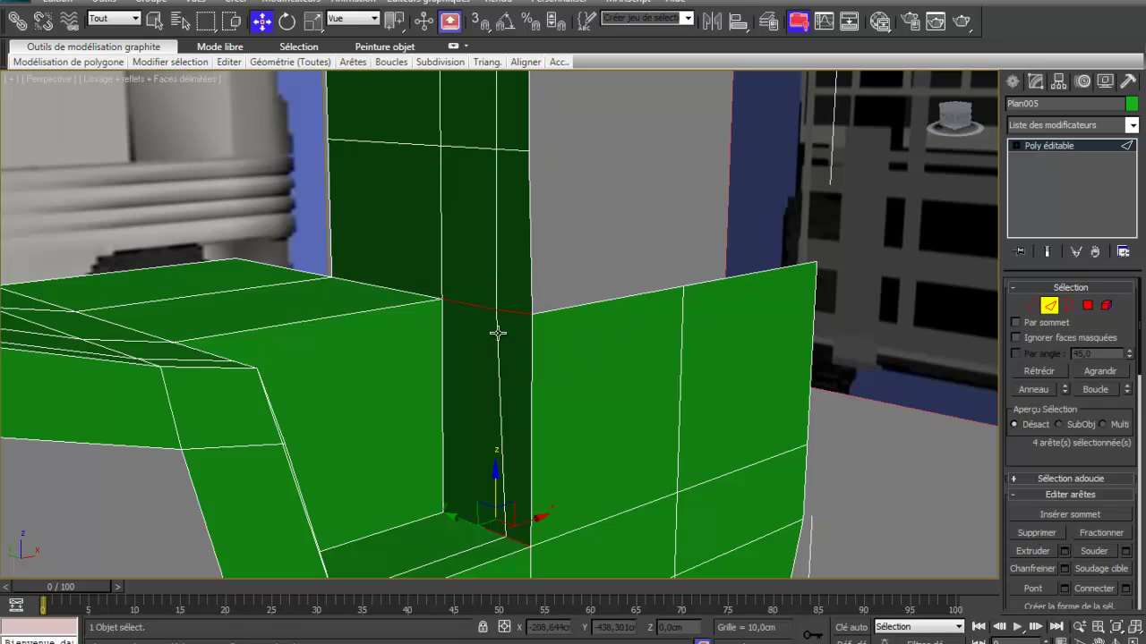
# Straighten the upright panel's second vertical edge line by moving its bottom vertex to about Y -94.6 cm and the two above to about Y -94.1 cm.
pyautogui.click(1031, 306)
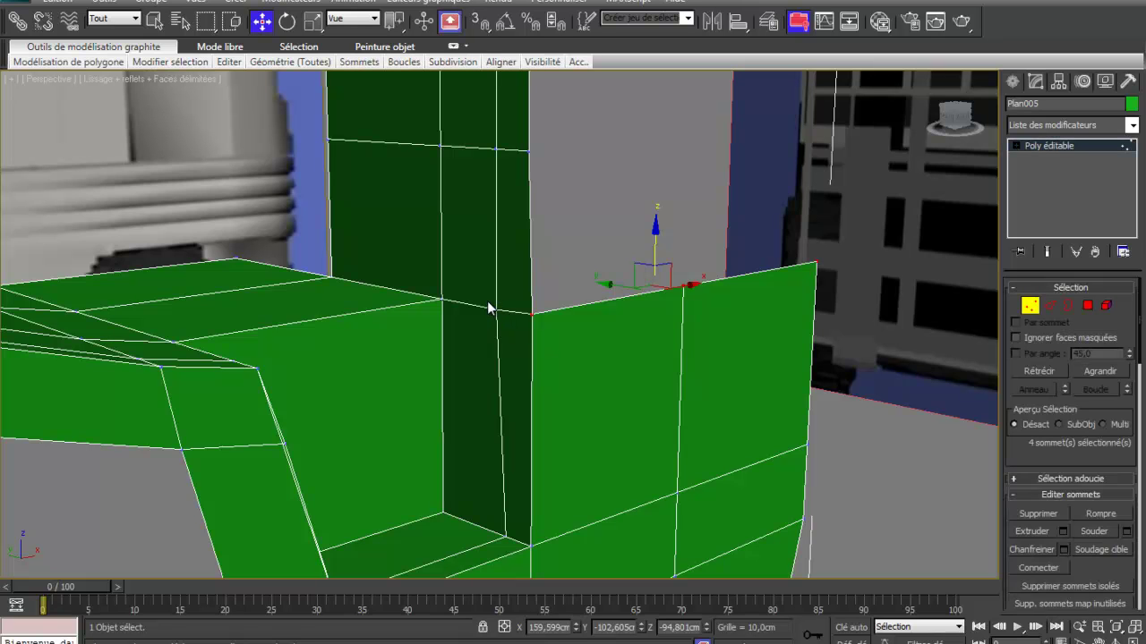
pyautogui.click(509, 325)
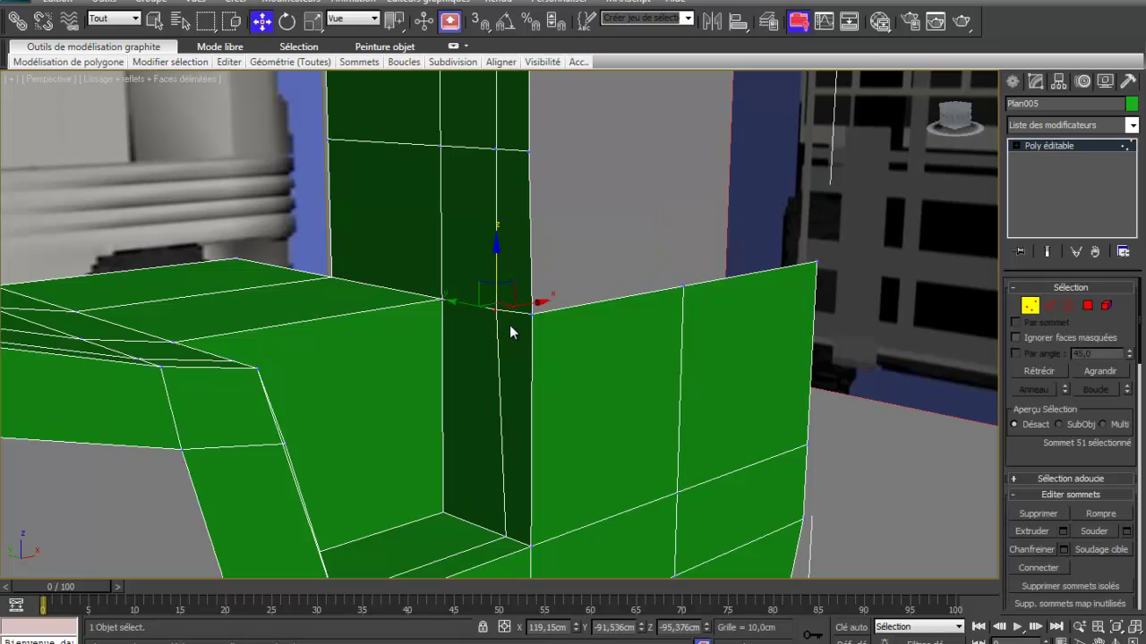
pyautogui.moveTo(453, 300); pyautogui.dragTo(458, 300)
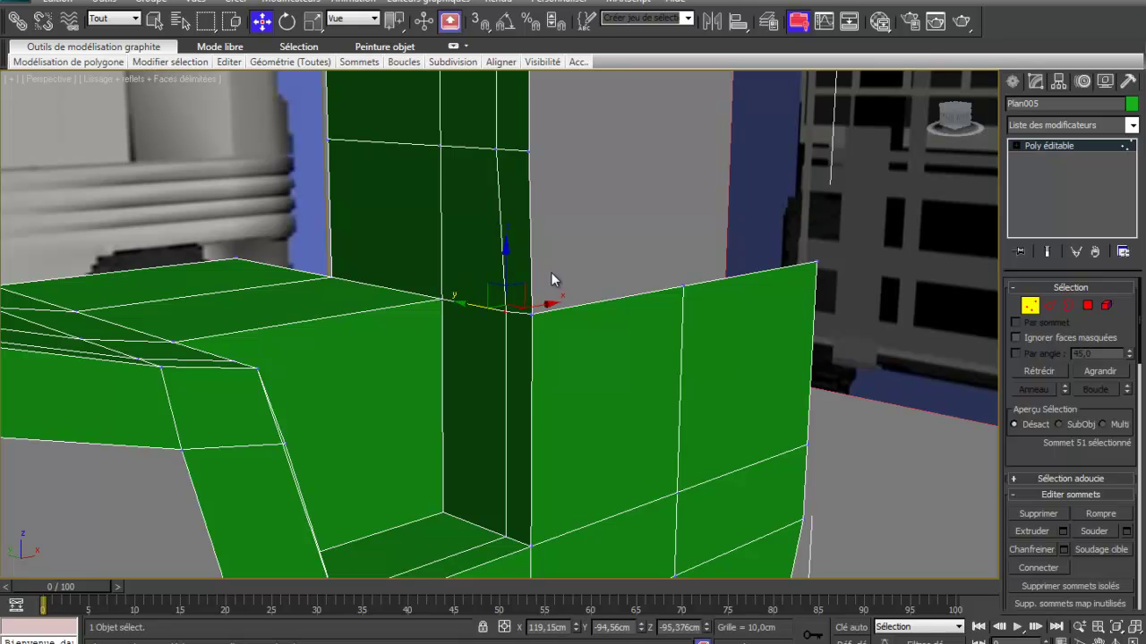
pyautogui.moveTo(559, 270); pyautogui.dragTo(520, 213, button='middle')
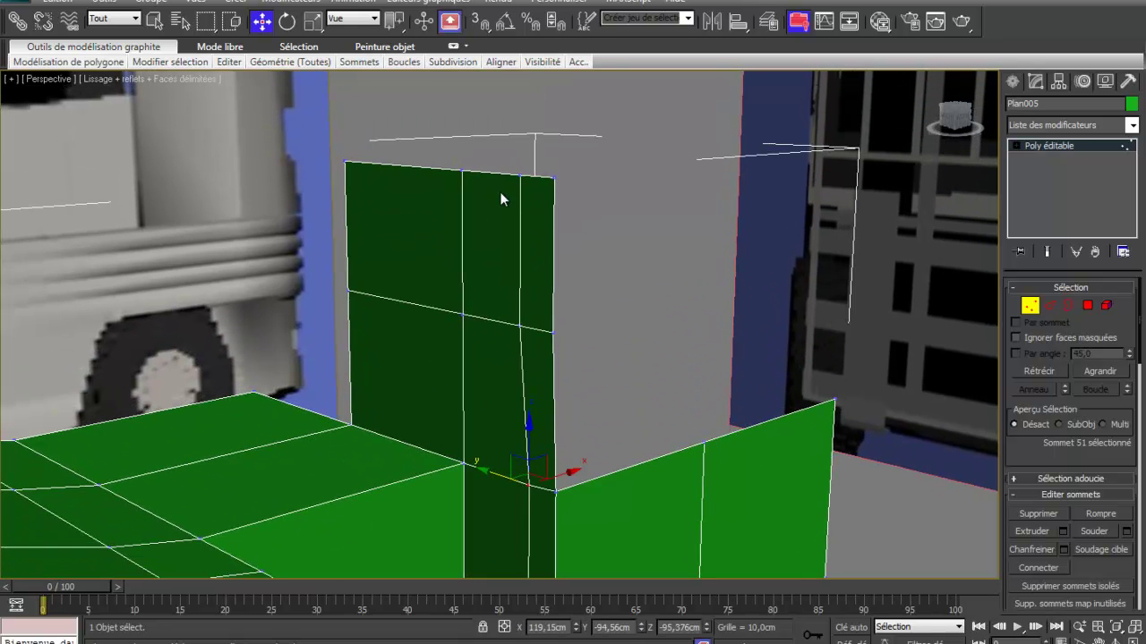
pyautogui.moveTo(499, 163); pyautogui.dragTo(533, 367)
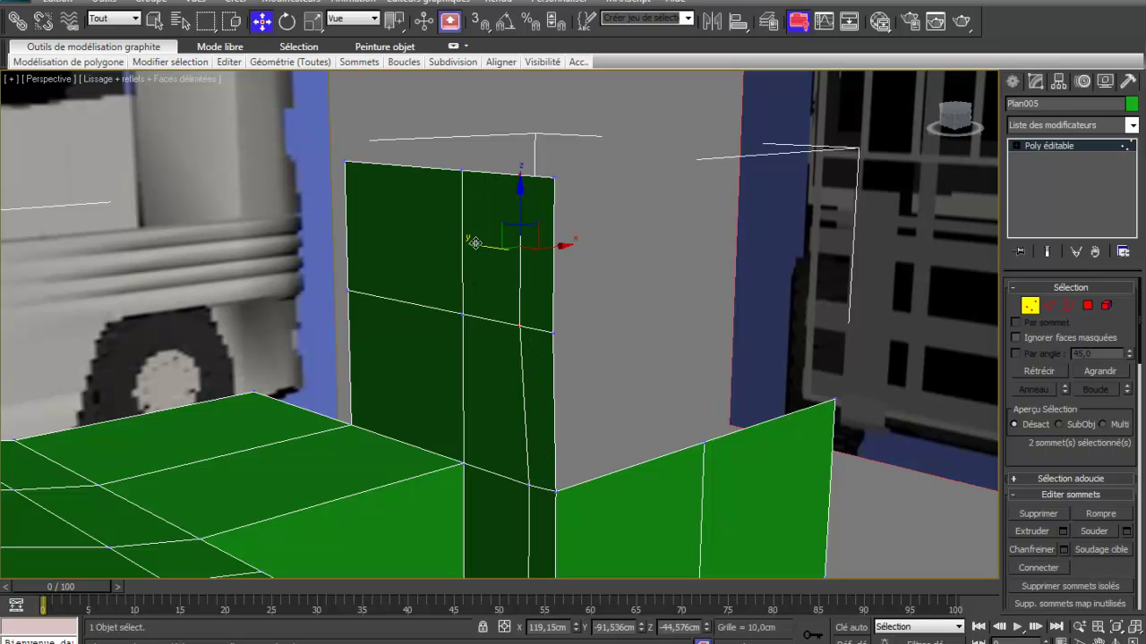
pyautogui.moveTo(479, 245); pyautogui.dragTo(482, 243)
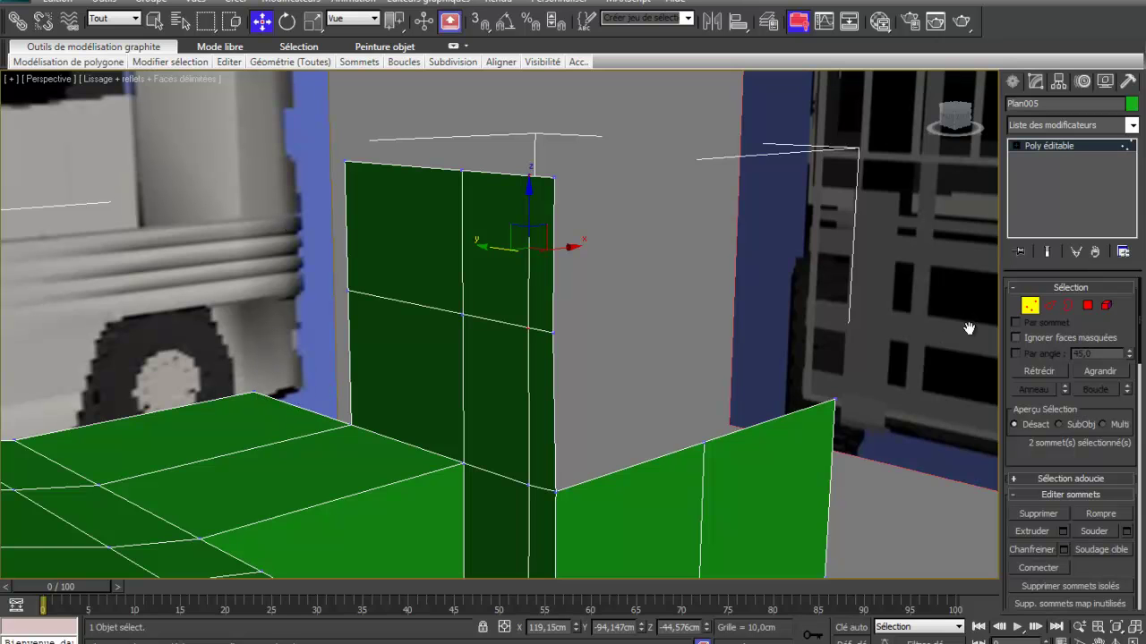
# Extend the horizontal panel's remaining inner rear edge upward in two segments, to about Z -60.3 cm and Z -28.8 cm, beside the upright panel.
pyautogui.click(1049, 305)
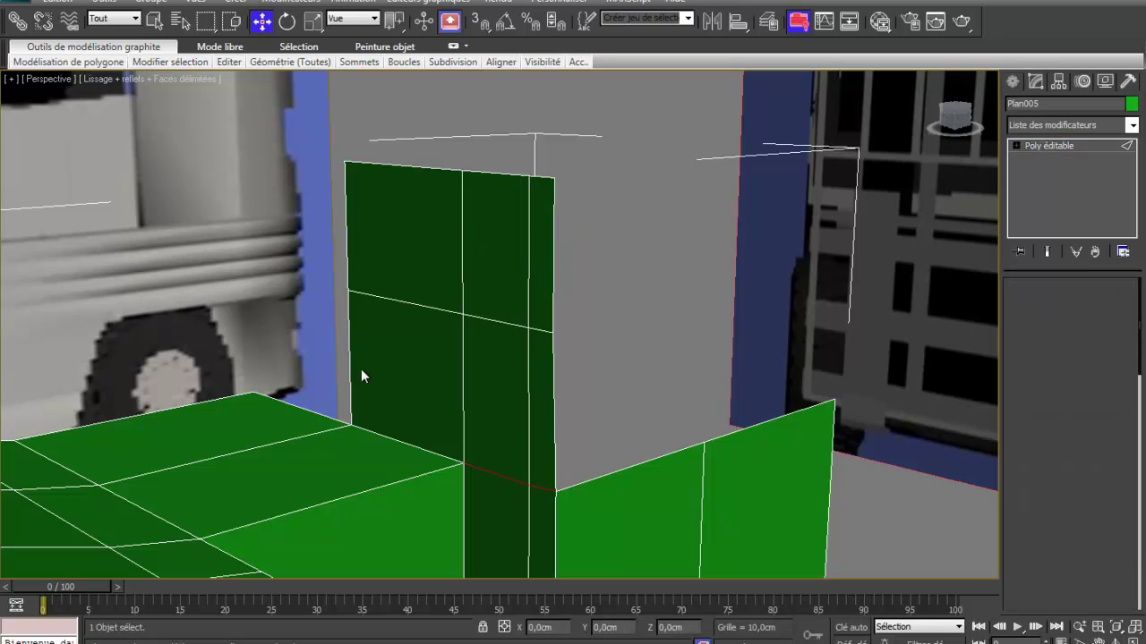
pyautogui.click(306, 409)
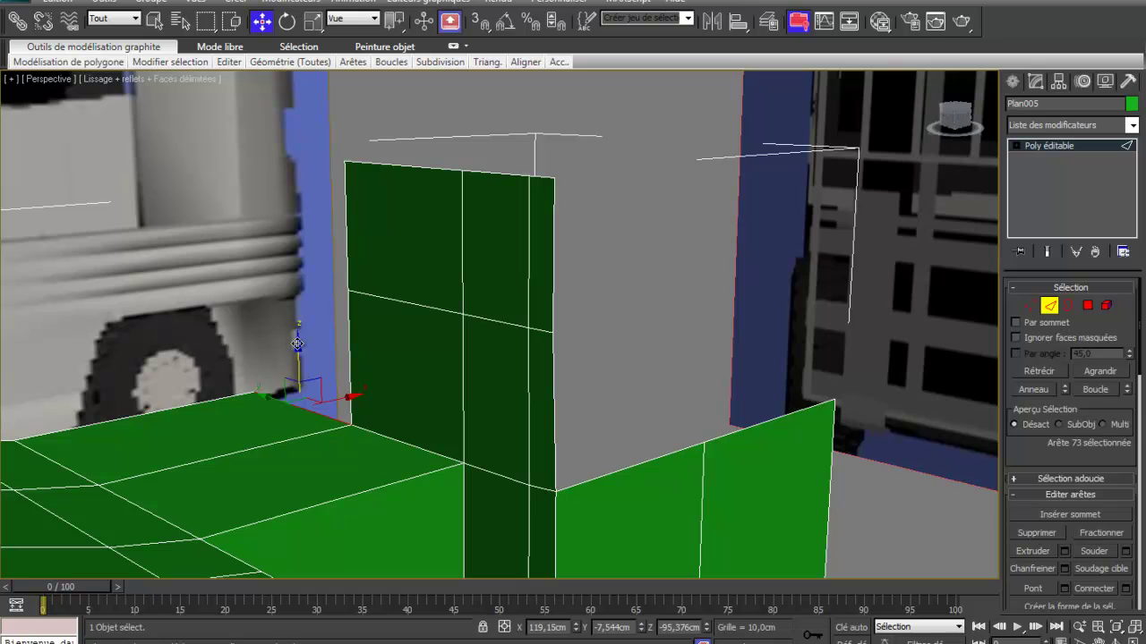
pyautogui.keyDown('shift'); pyautogui.moveTo(297, 343); pyautogui.dragTo(282, 211); pyautogui.keyUp('shift')
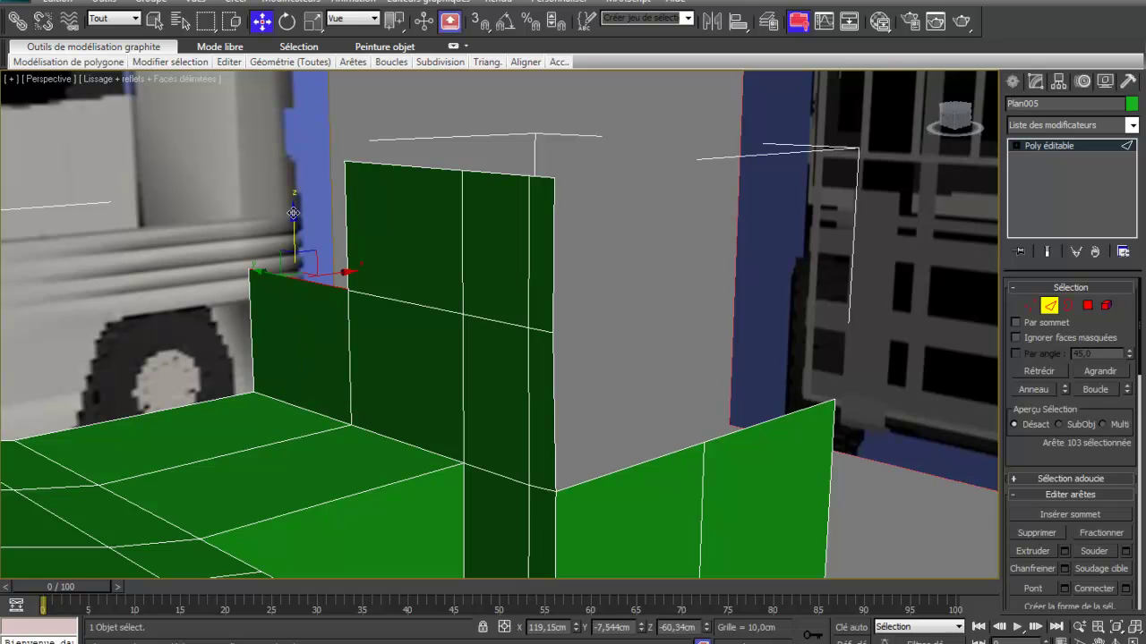
pyautogui.keyDown('shift'); pyautogui.moveTo(294, 213); pyautogui.dragTo(289, 93); pyautogui.keyUp('shift')
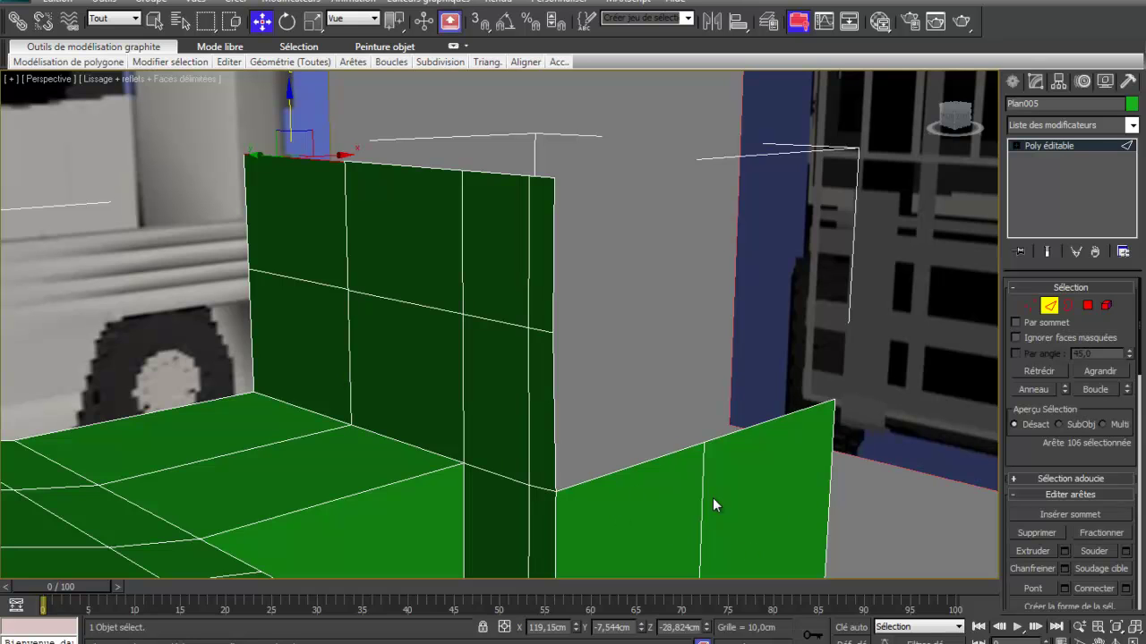
# Weld the two coincident top vertices joining the new faces to the upright panel, using a 3.541 cm threshold.
pyautogui.click(1103, 571)
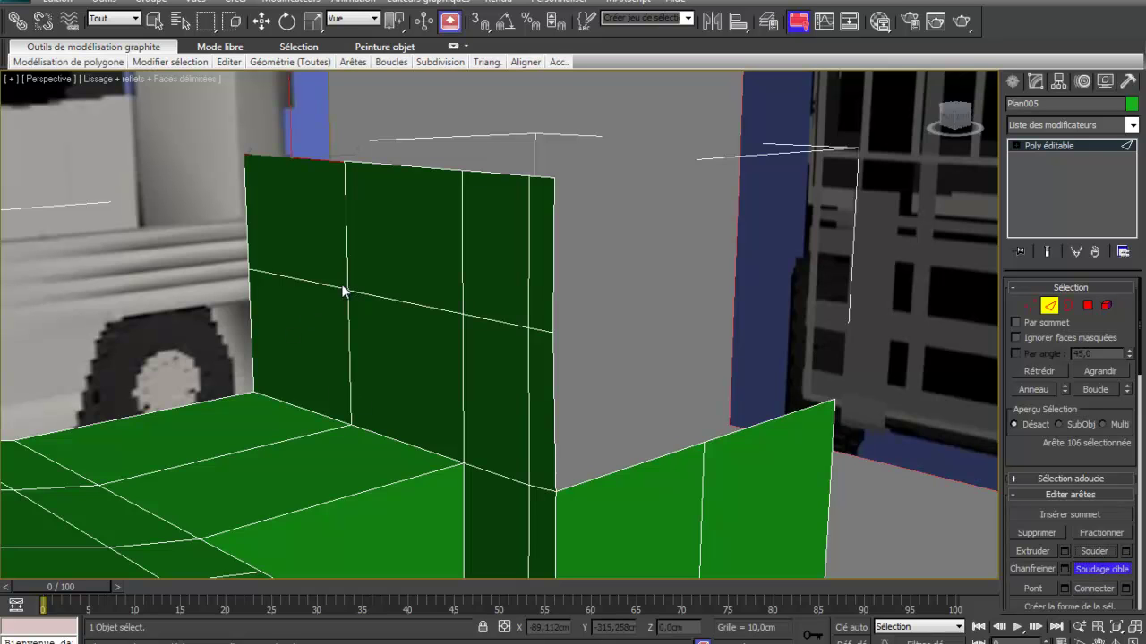
pyautogui.click(1032, 308)
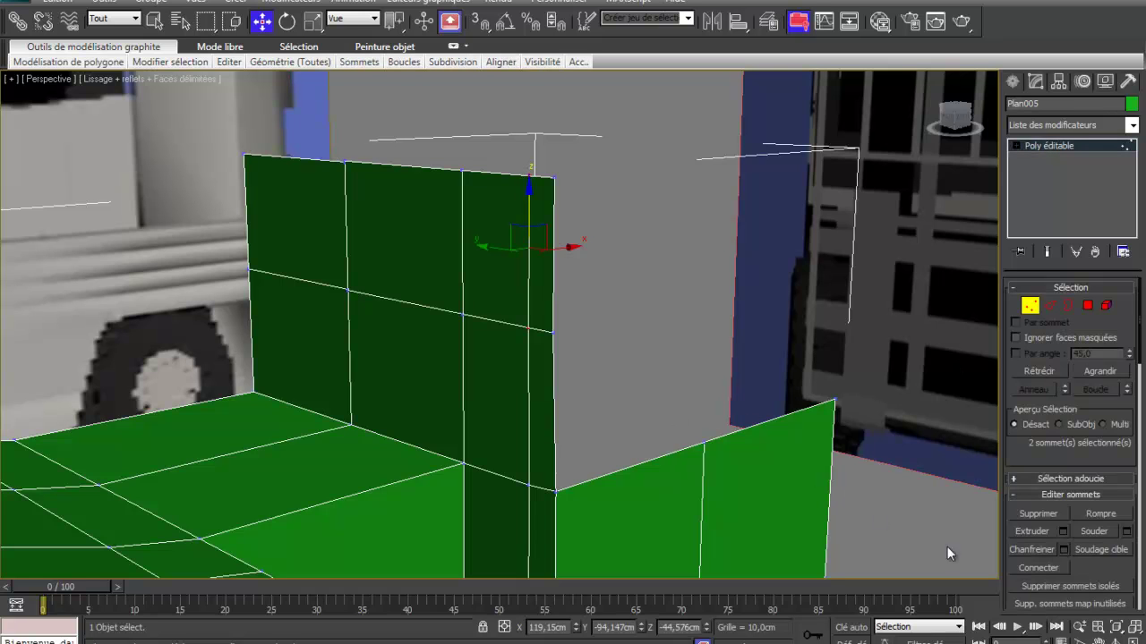
pyautogui.click(1125, 532)
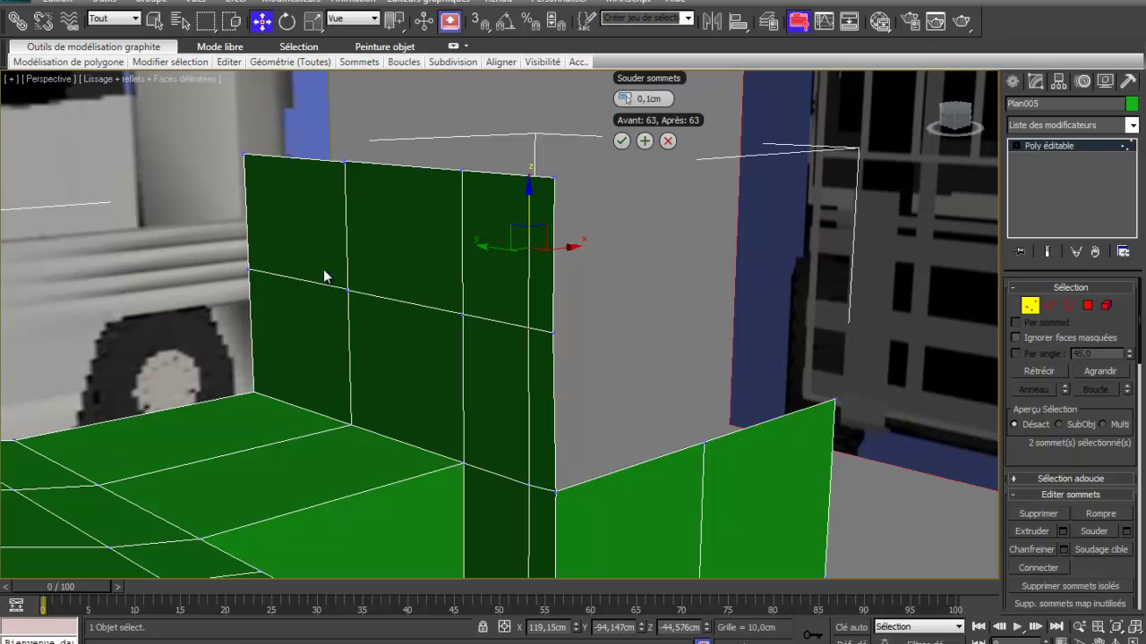
pyautogui.click(377, 315)
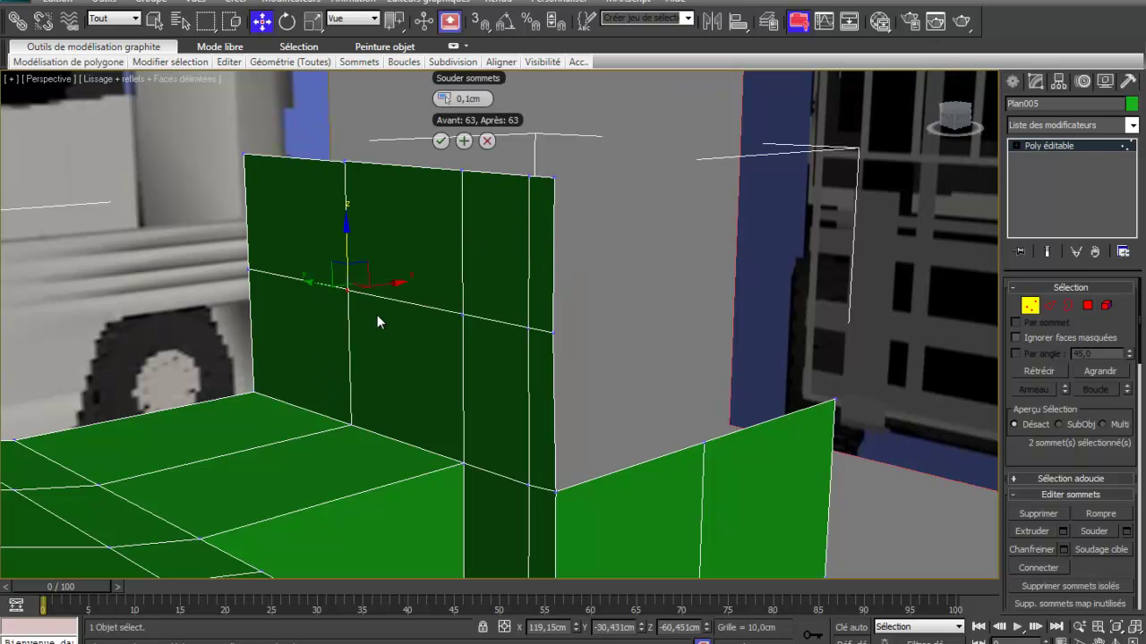
pyautogui.moveTo(443, 105); pyautogui.dragTo(468, 98)
pyautogui.moveTo(360, 179); pyautogui.dragTo(362, 180)
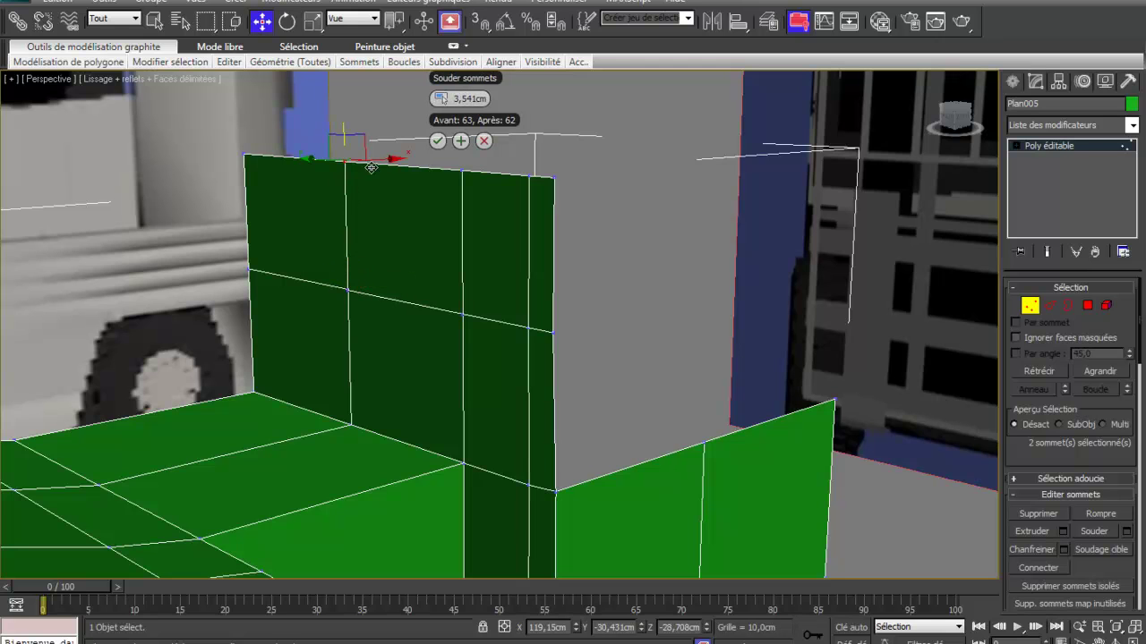
pyautogui.click(438, 142)
# Weld the two coincident mid-height vertices between the new faces and the upright panel with the 3.541 cm threshold.
pyautogui.moveTo(336, 266); pyautogui.dragTo(367, 311)
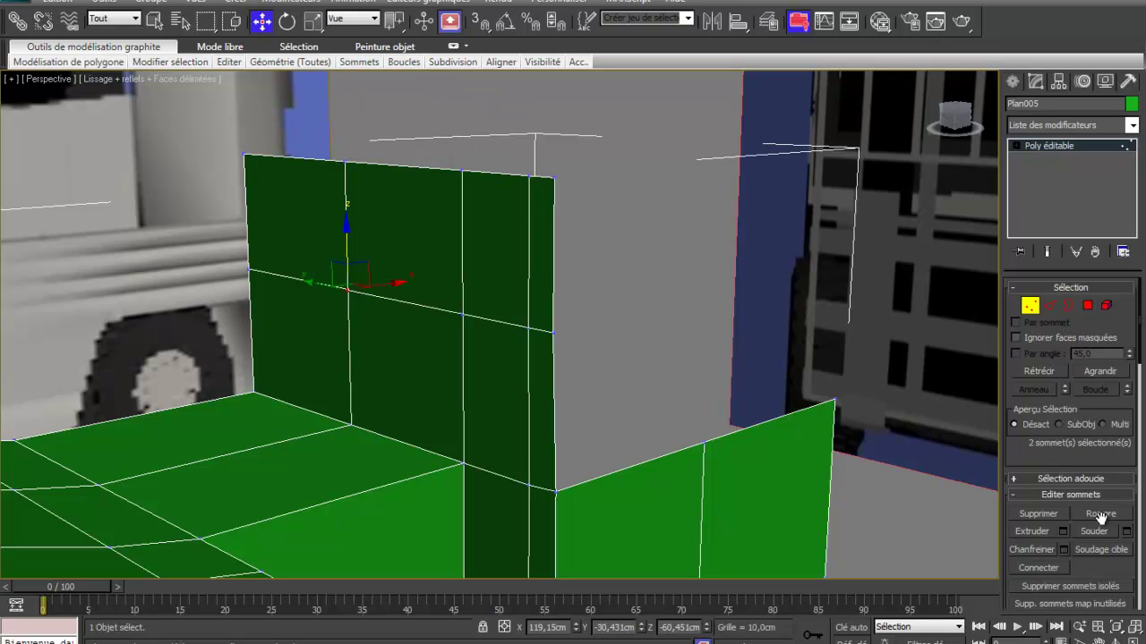
pyautogui.click(1127, 530)
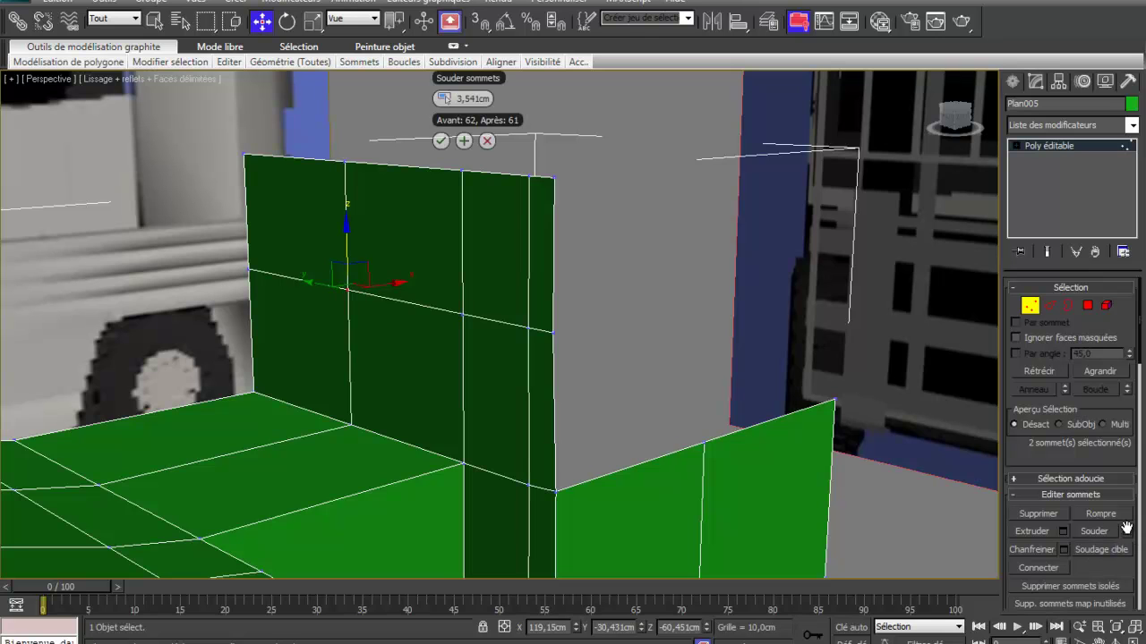
pyautogui.click(440, 142)
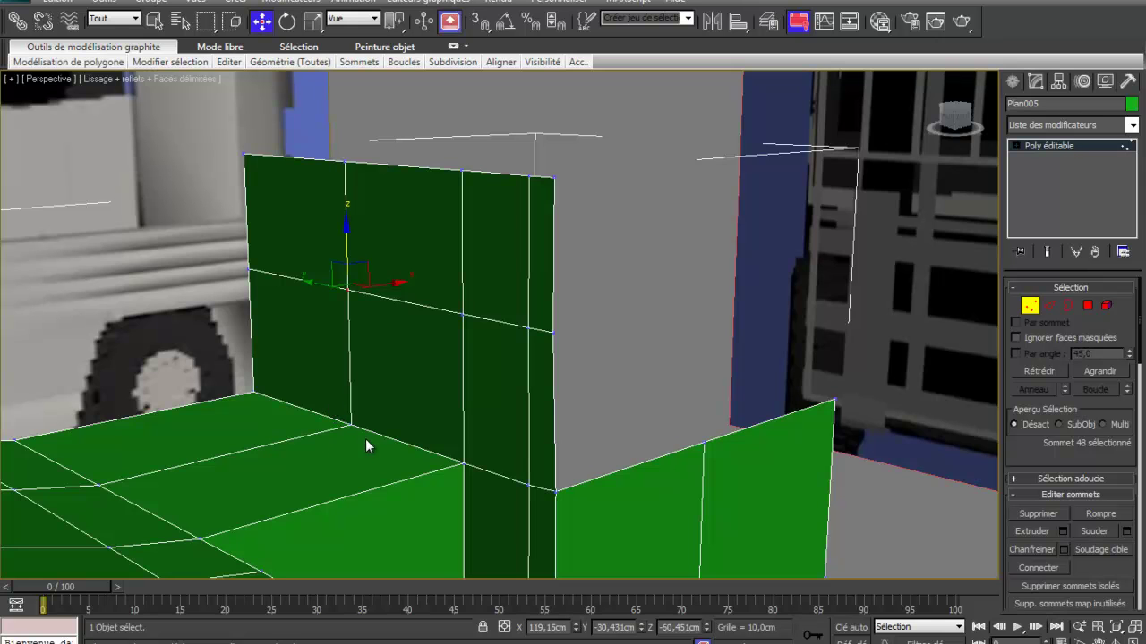
pyautogui.click(601, 344)
# Move the chassis side's two upper rear vertices backward to about X 240.5 cm to follow the side blueprint.
pyautogui.scroll(-3, 612, 338)
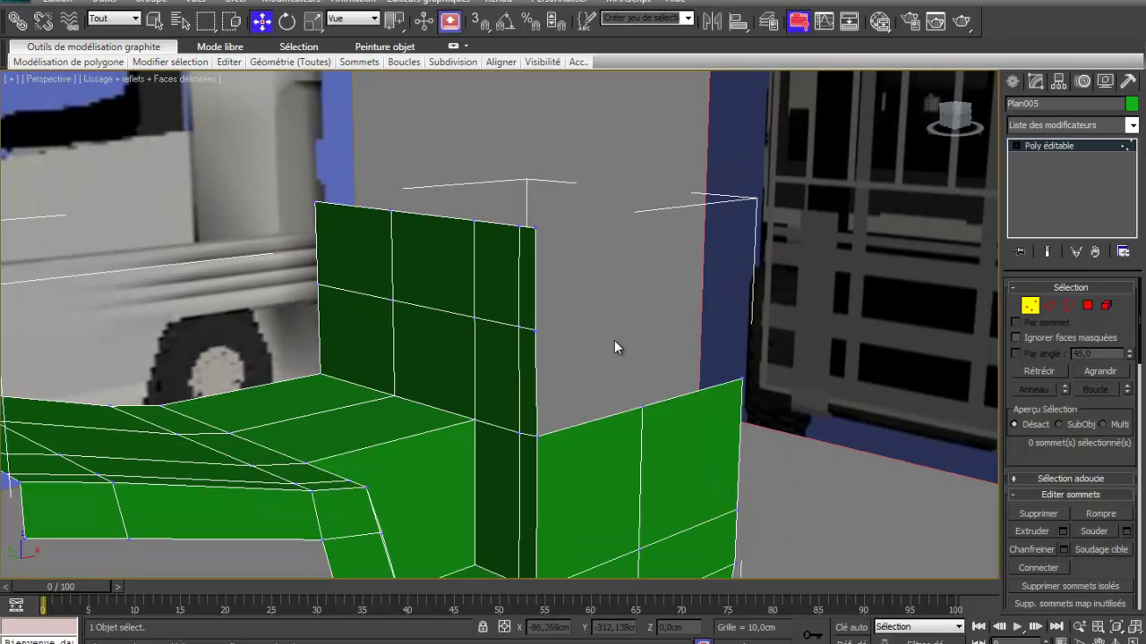
pyautogui.scroll(-2, 614, 341)
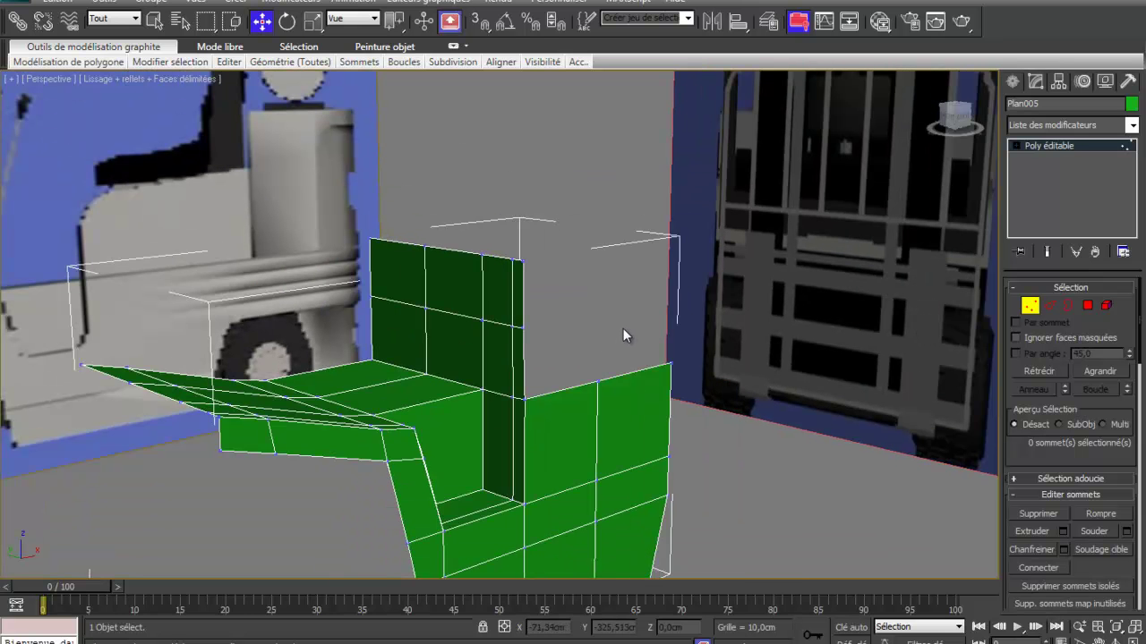
pyautogui.keyDown('alt'); pyautogui.moveTo(625, 329); pyautogui.dragTo(593, 376, button='middle'); pyautogui.keyUp('alt')
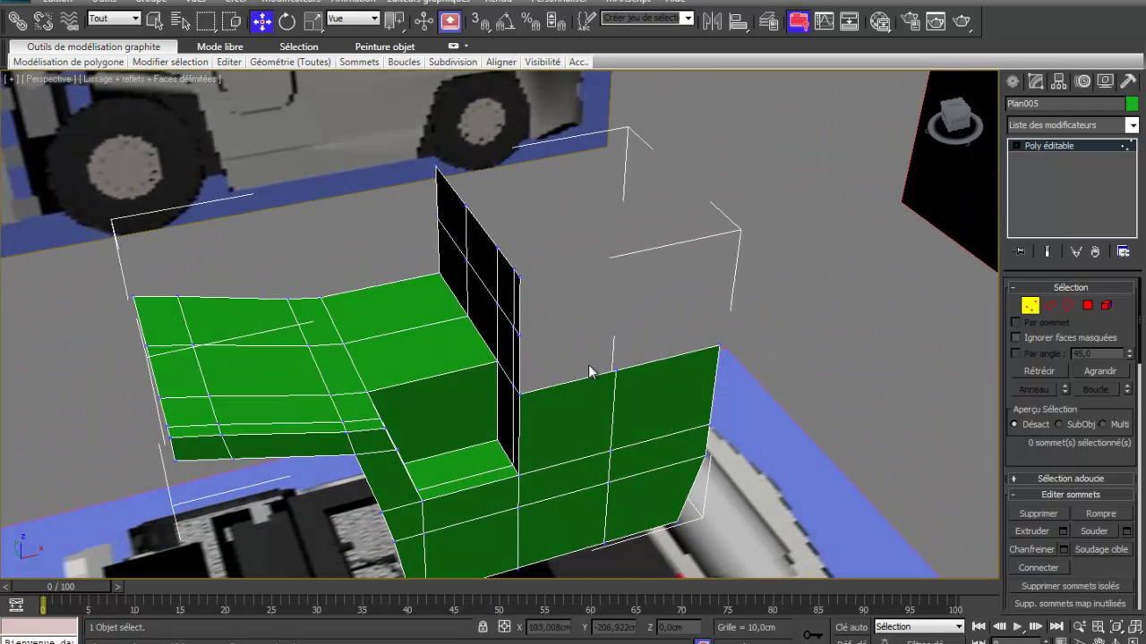
pyautogui.hotkey('alt', 'w')
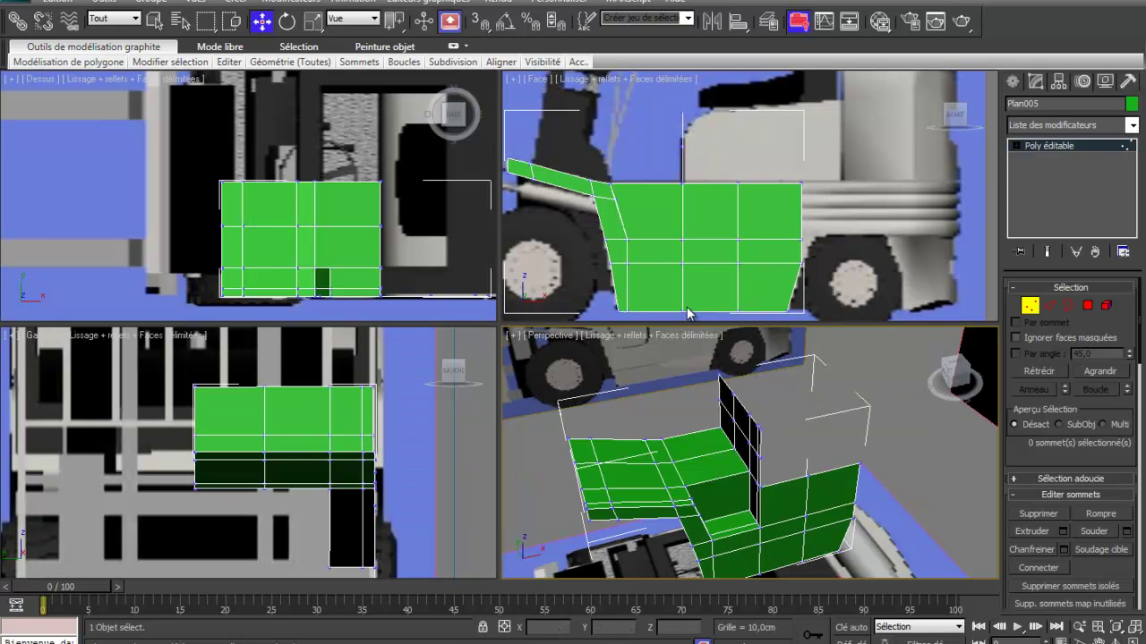
pyautogui.click(801, 238)
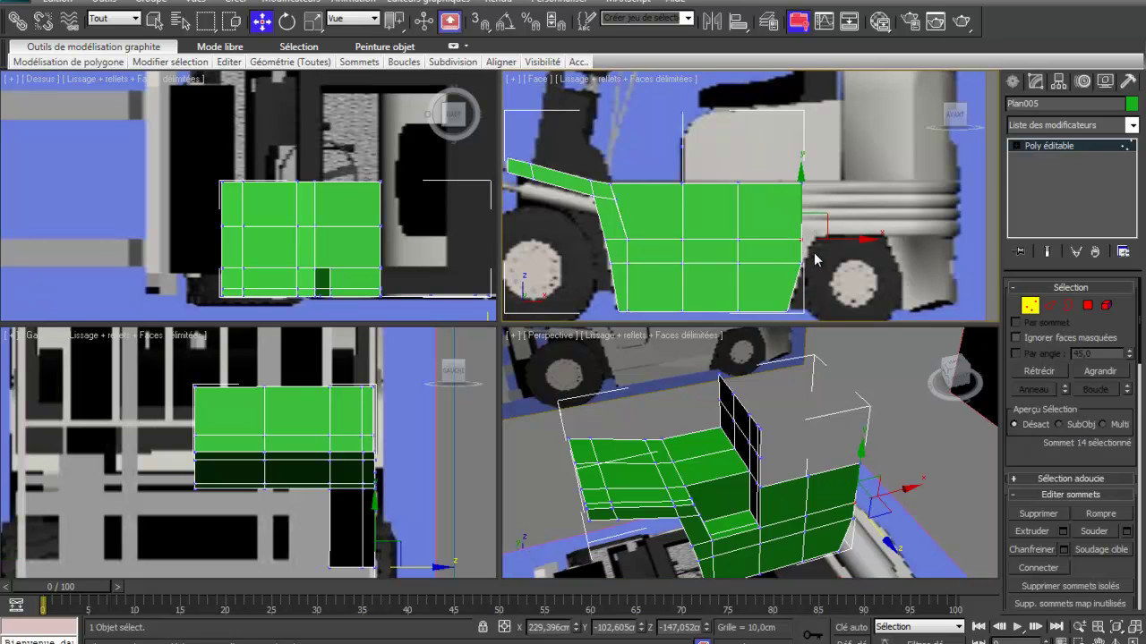
pyautogui.moveTo(850, 237); pyautogui.dragTo(862, 234)
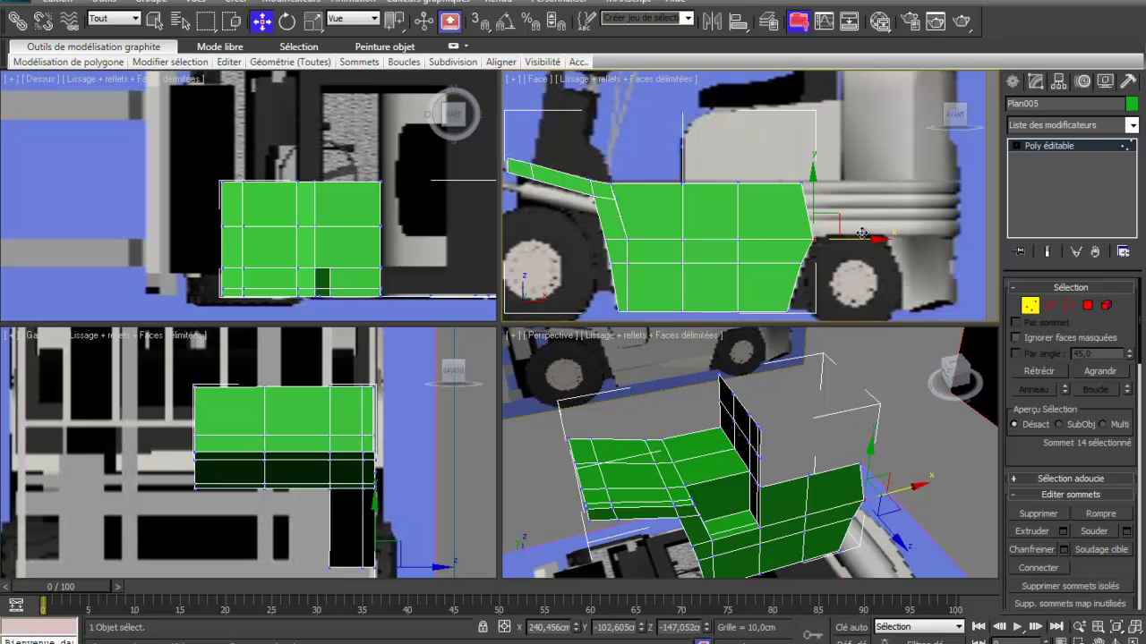
pyautogui.click(805, 184)
pyautogui.moveTo(851, 183); pyautogui.dragTo(856, 180)
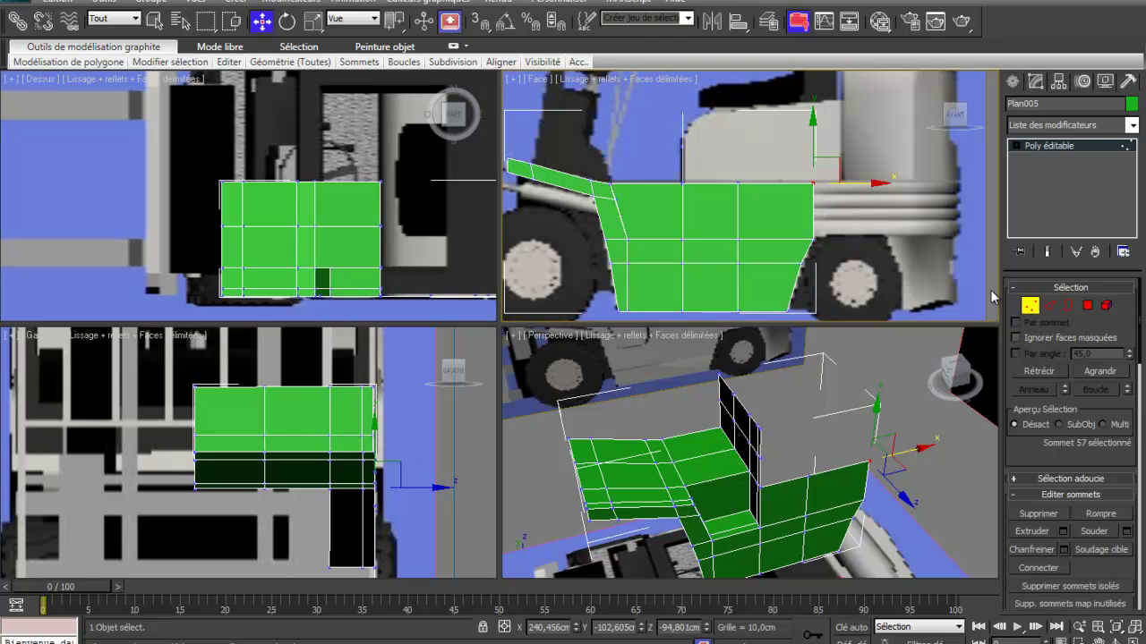
# Extend the chassis side's upper rear edge backward over the rear wheel to about X 266.3 cm.
pyautogui.click(1029, 305)
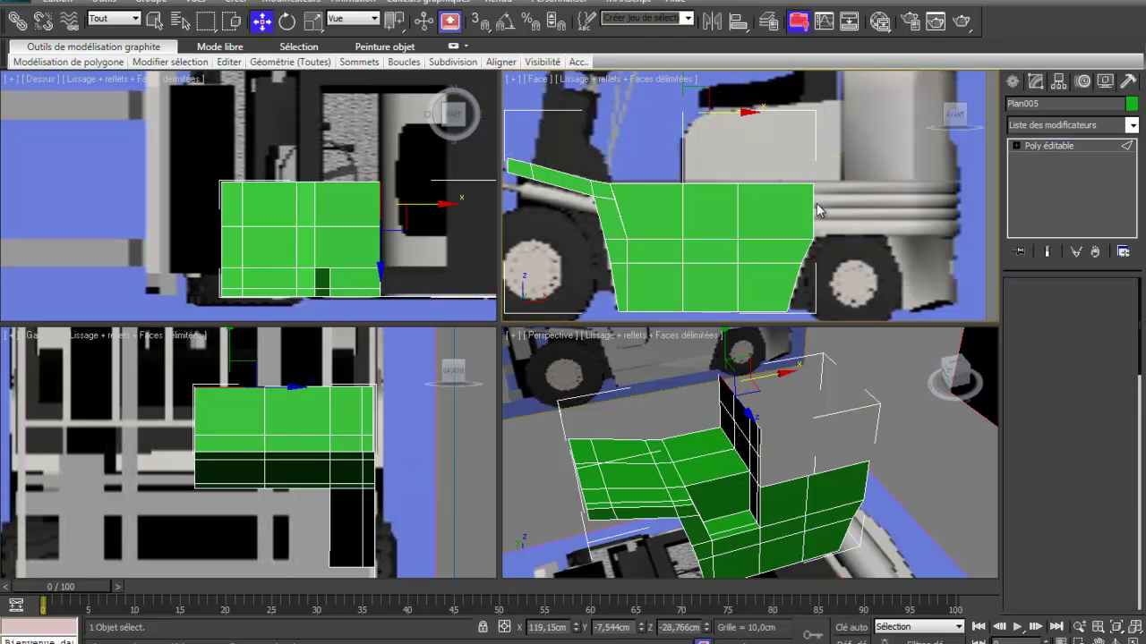
pyautogui.press('2')
pyautogui.click(814, 207)
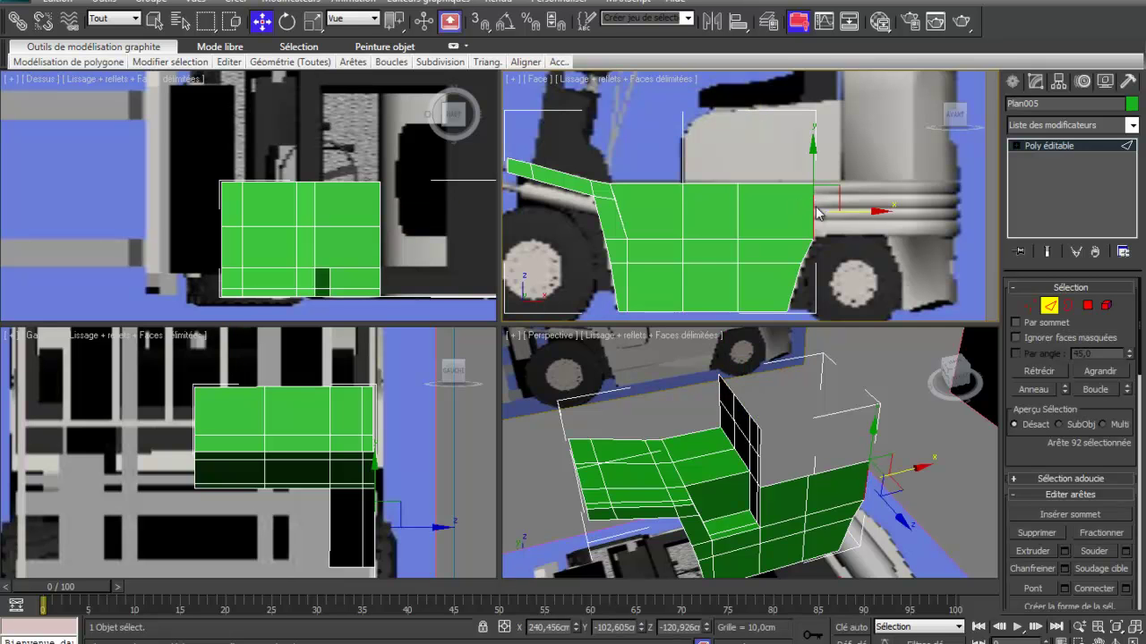
pyautogui.keyDown('shift'); pyautogui.moveTo(869, 213); pyautogui.dragTo(896, 210); pyautogui.keyUp('shift')
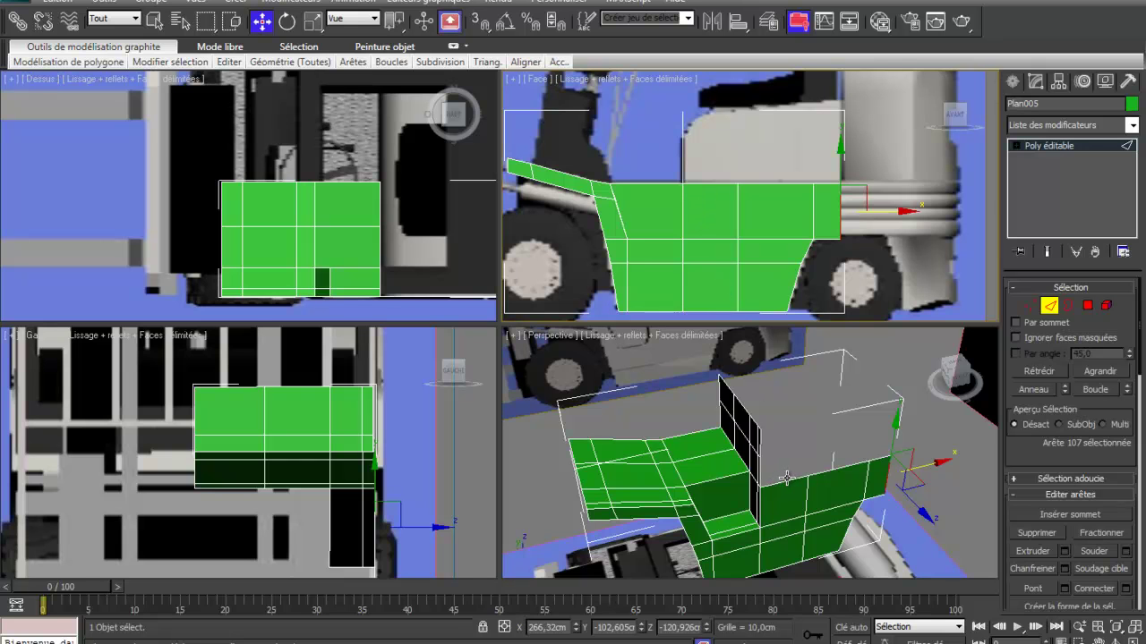
# Delete the upright panel's two outermost vertical edges together with their narrow faces.
pyautogui.scroll(2, 787, 478)
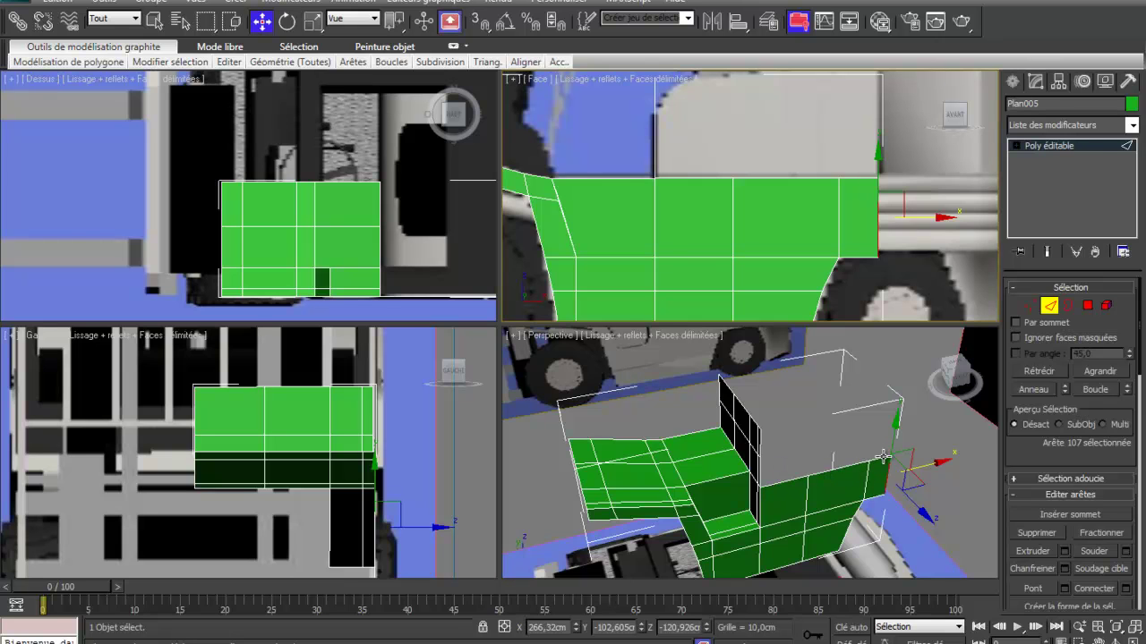
pyautogui.rightClick(793, 458)
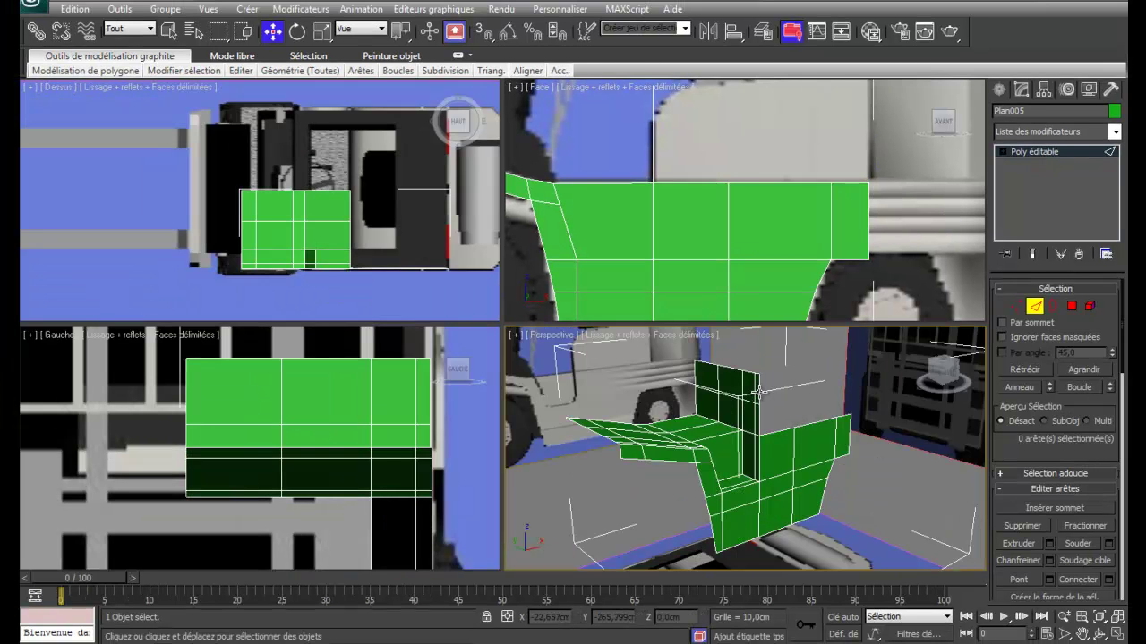
pyautogui.click(758, 390)
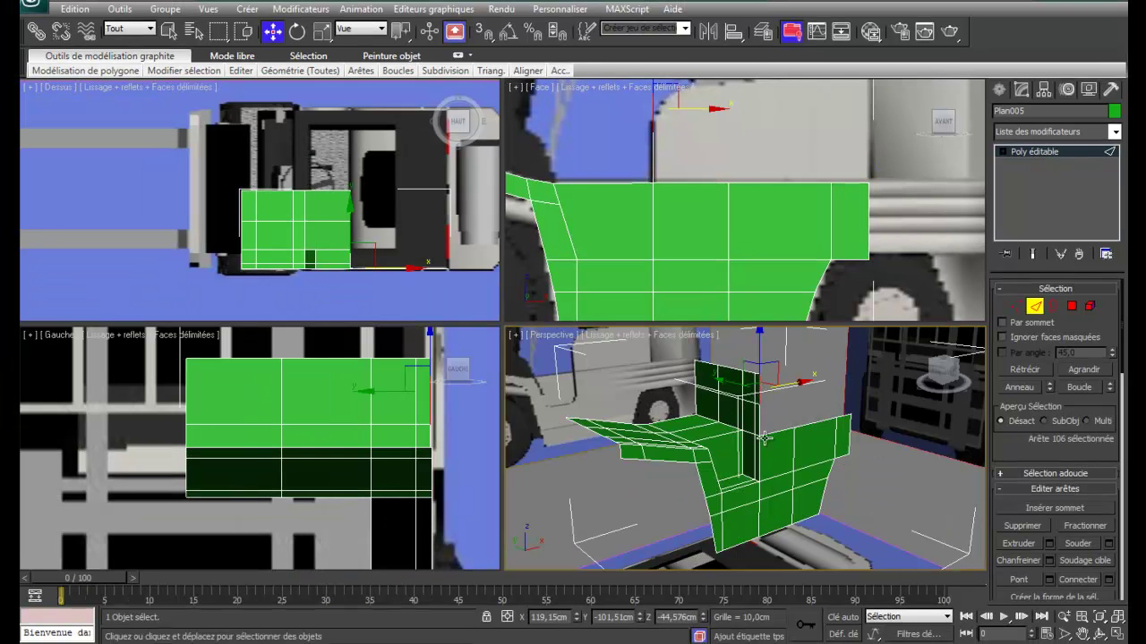
pyautogui.keyDown('ctrl'); pyautogui.click(759, 421); pyautogui.keyUp('ctrl')
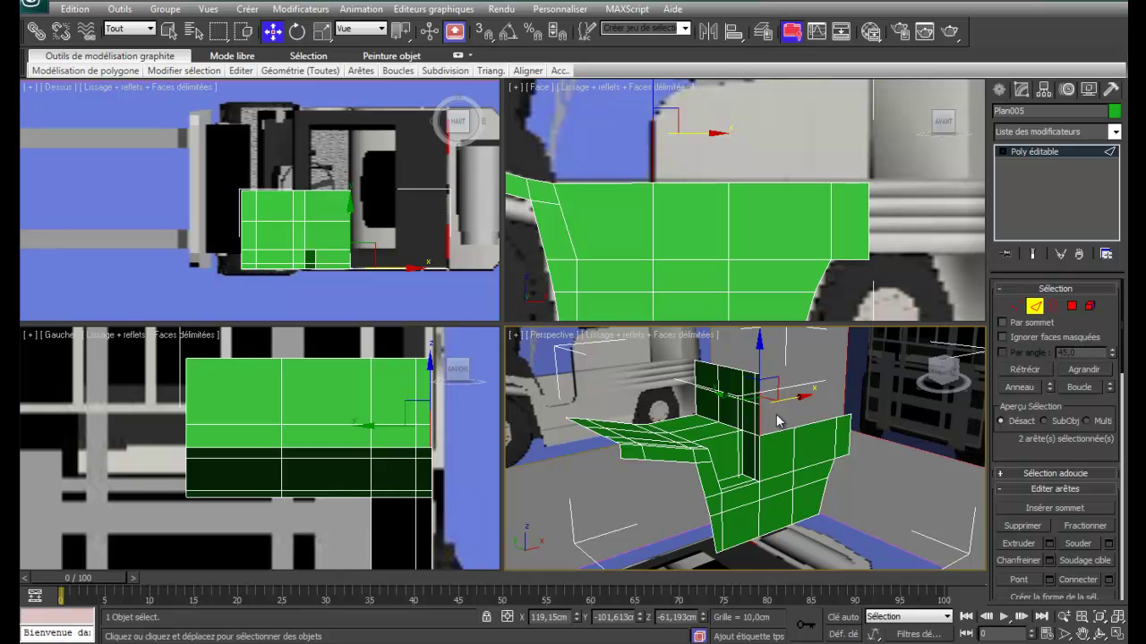
pyautogui.click(777, 421)
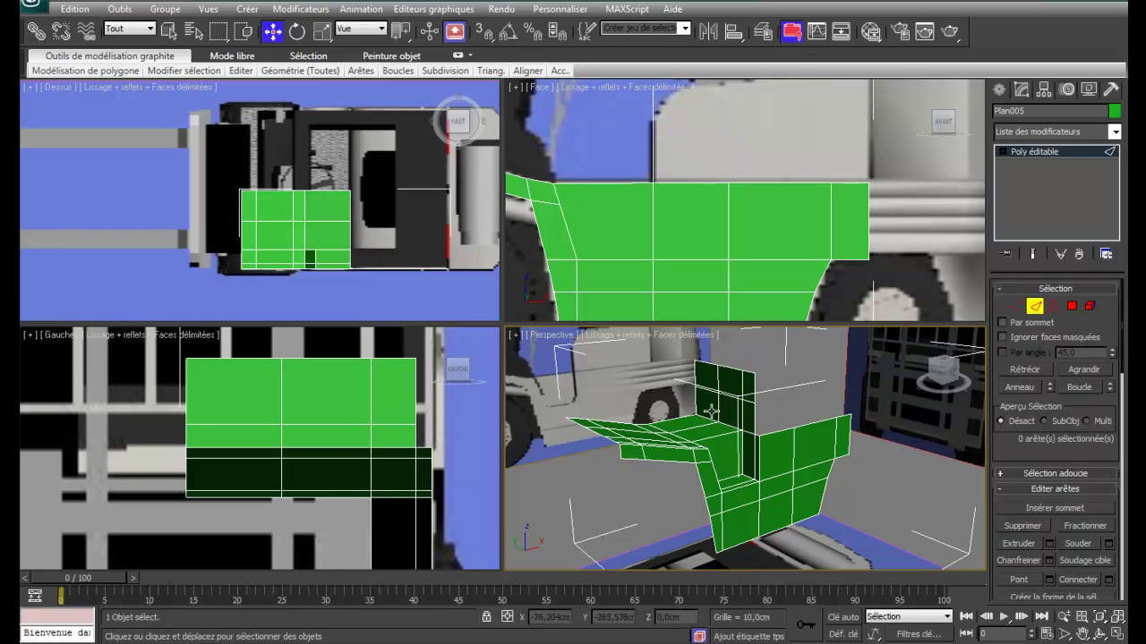
# Extend the chassis side's three upper edges behind the upright panel inward to about Y -95.2 cm, forming a narrow top strip.
pyautogui.click(775, 432)
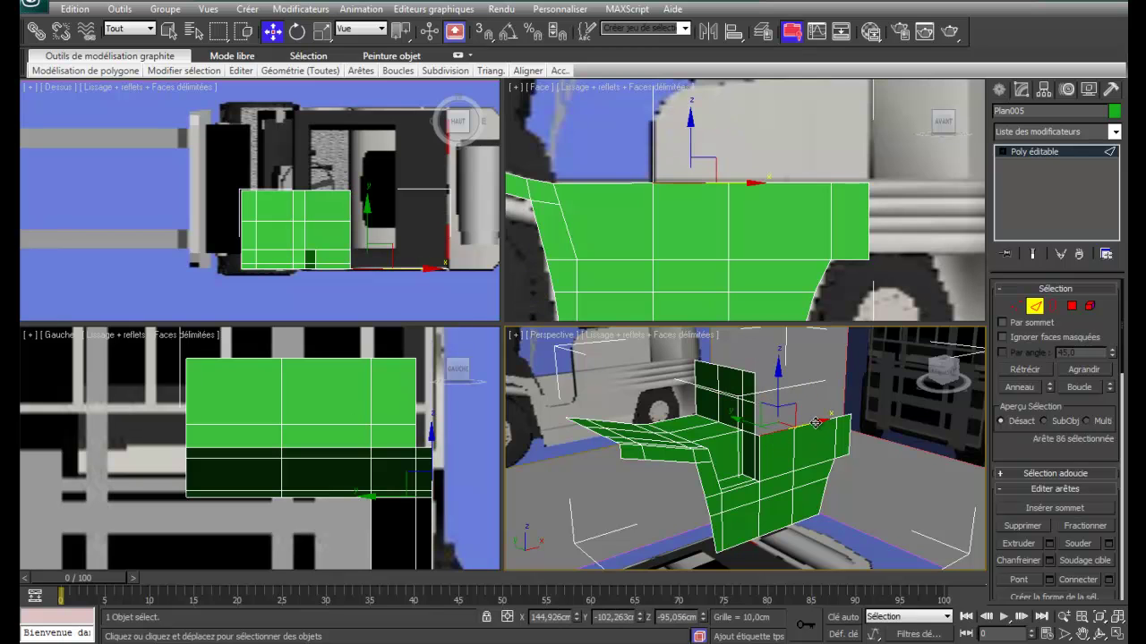
pyautogui.keyDown('ctrl'); pyautogui.click(815, 423); pyautogui.keyUp('ctrl')
pyautogui.keyDown('ctrl'); pyautogui.click(845, 418); pyautogui.keyUp('ctrl')
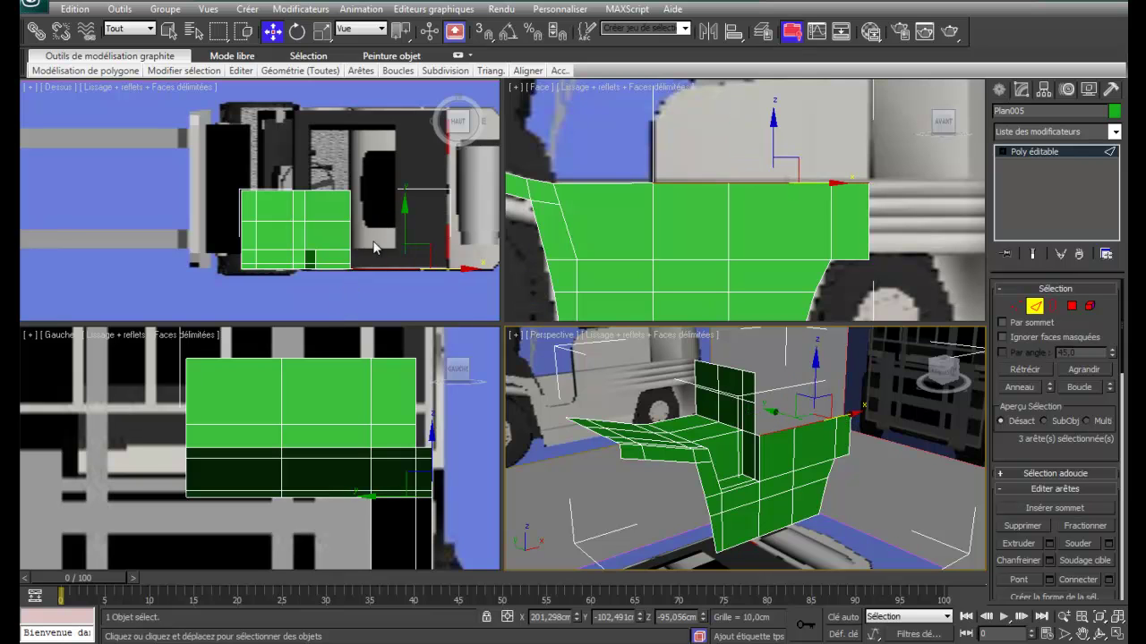
pyautogui.rightClick(376, 309)
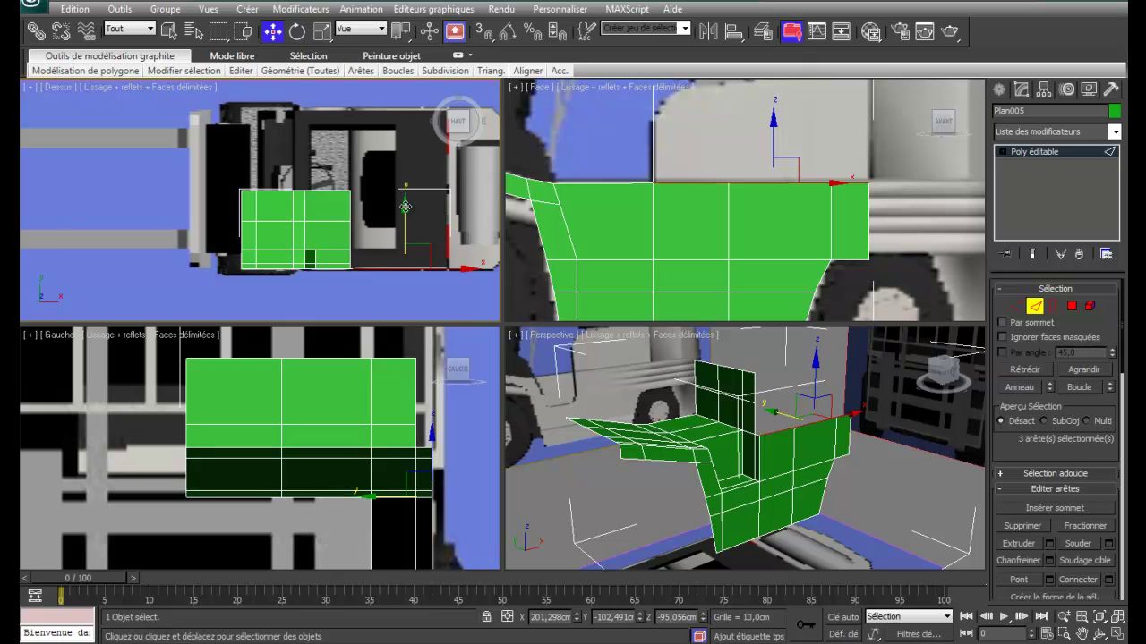
pyautogui.moveTo(405, 207); pyautogui.dragTo(405, 202)
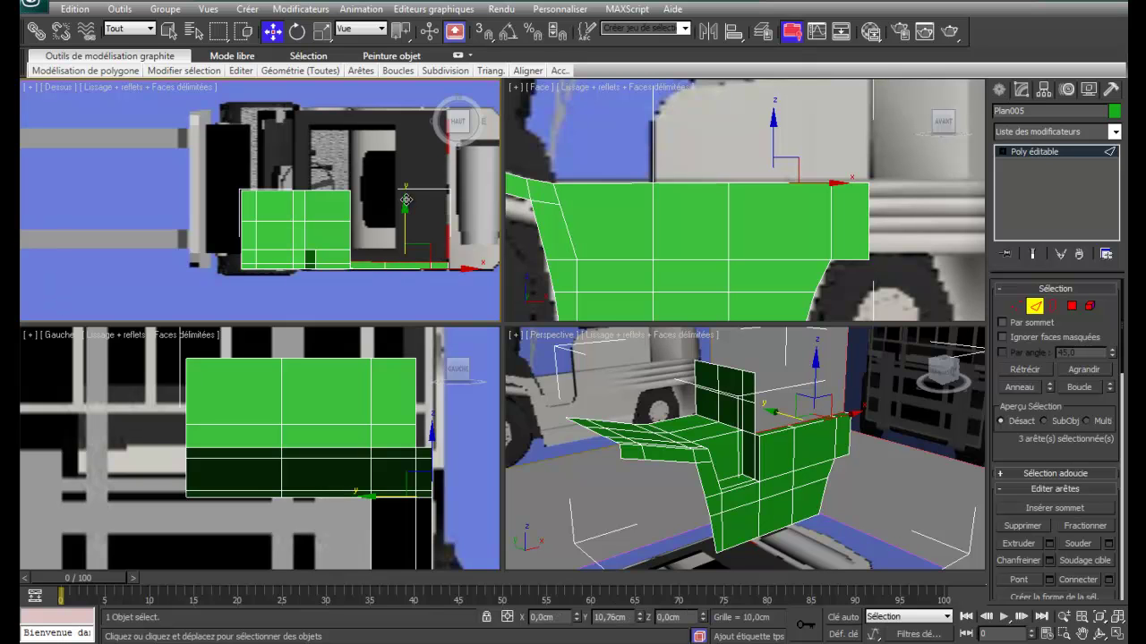
pyautogui.moveTo(405, 202); pyautogui.dragTo(406, 202)
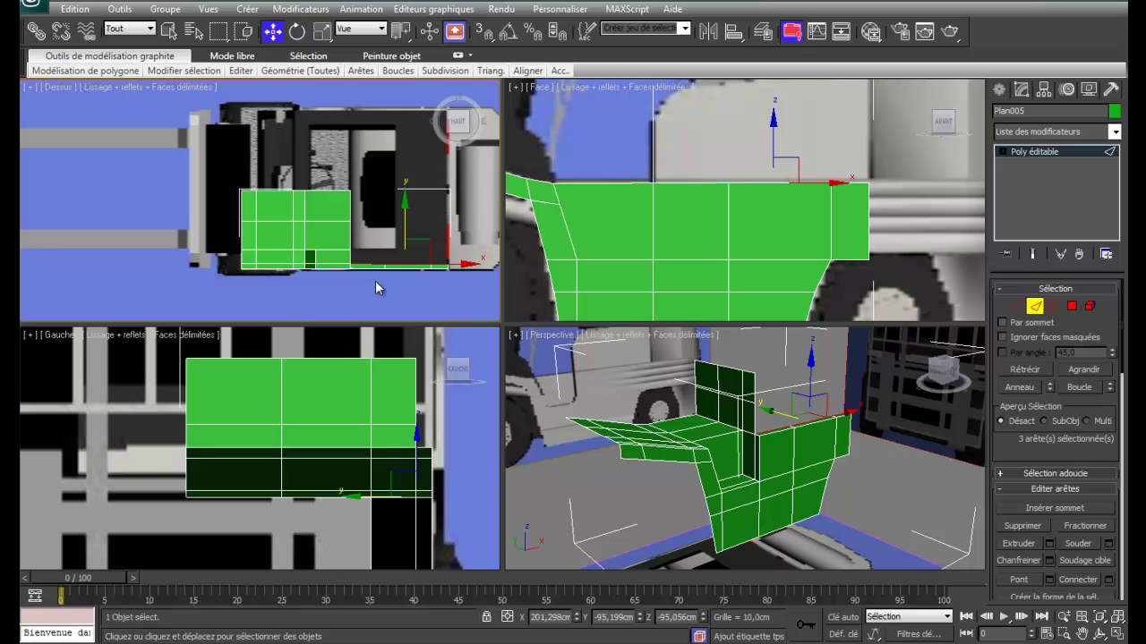
pyautogui.rightClick(730, 456)
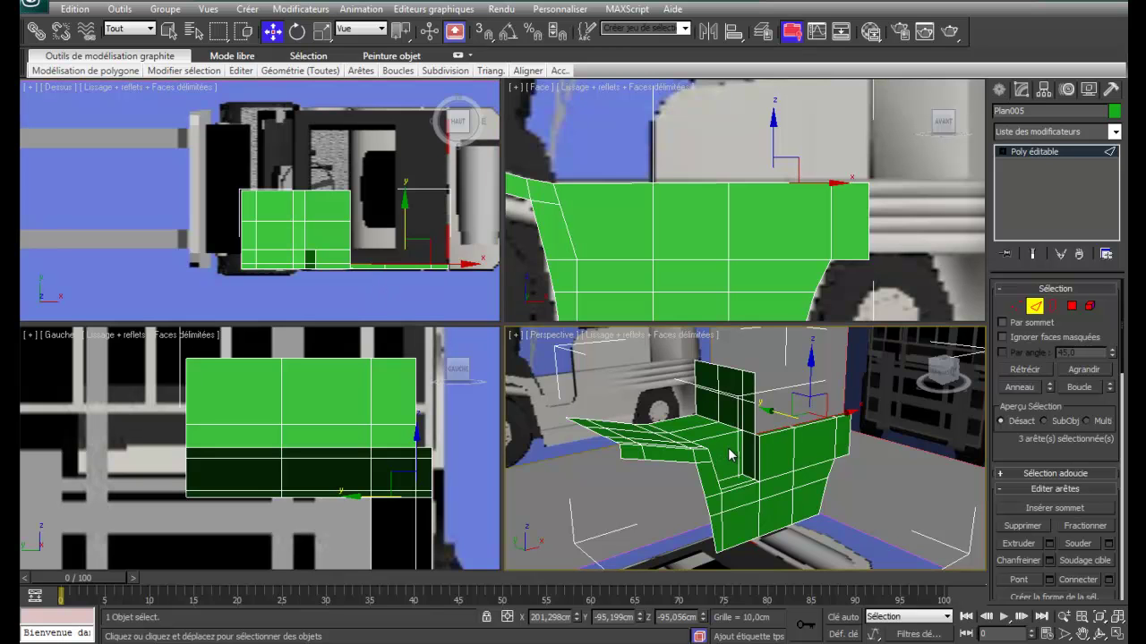
# Weld the two neighbouring vertices where the new top strip meets the upright panel, then return to edge editing.
pyautogui.click(1014, 306)
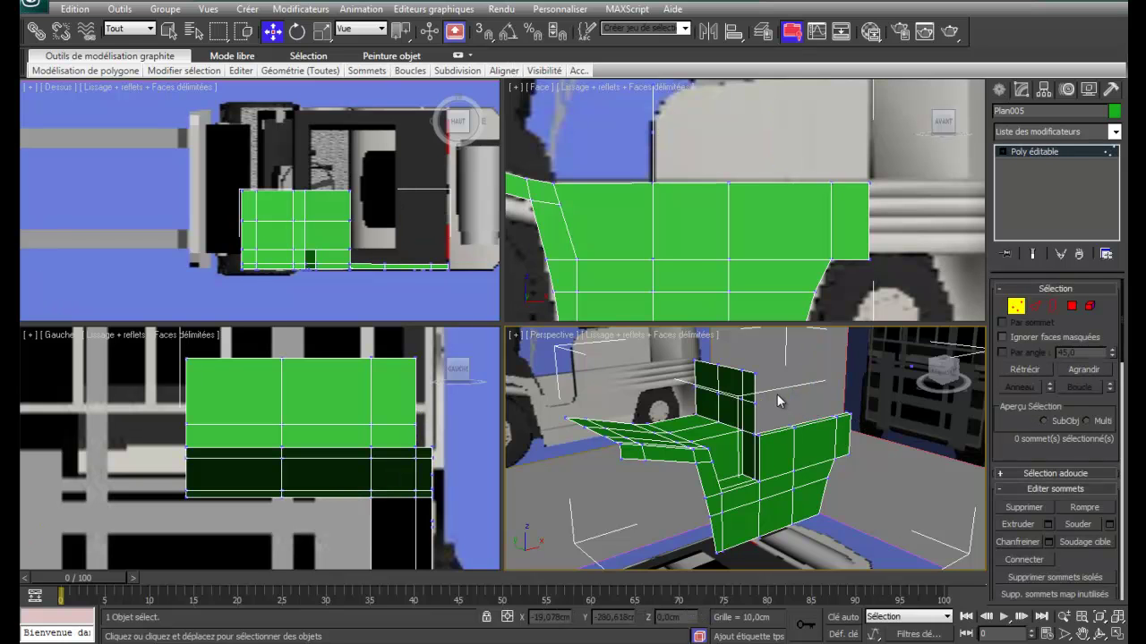
pyautogui.scroll(10, 779, 404)
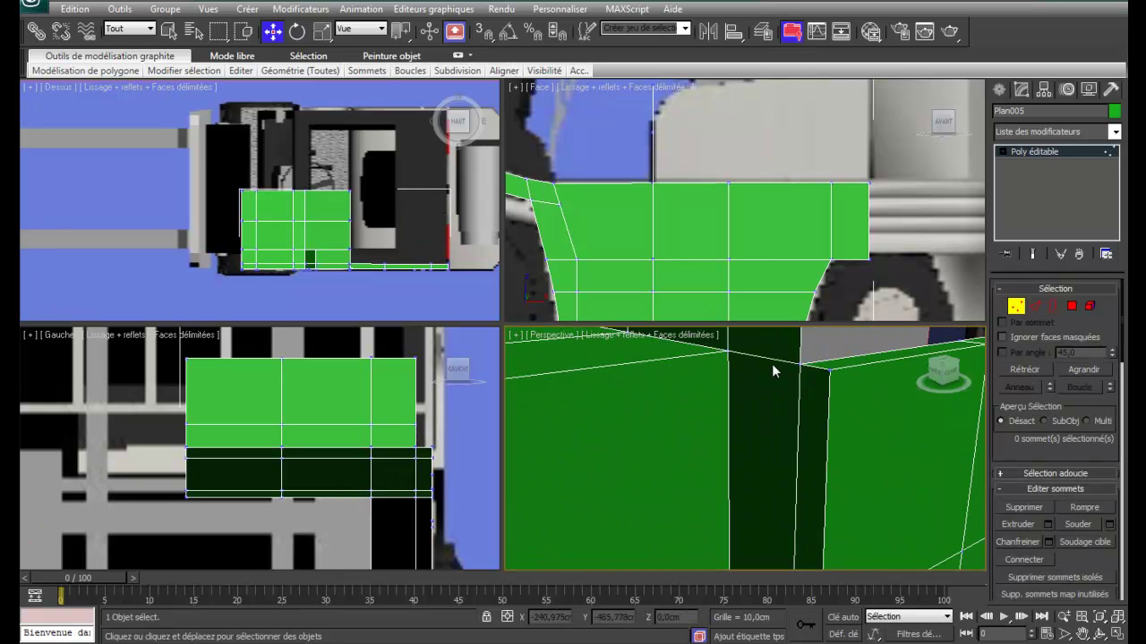
pyautogui.moveTo(816, 378); pyautogui.dragTo(813, 375)
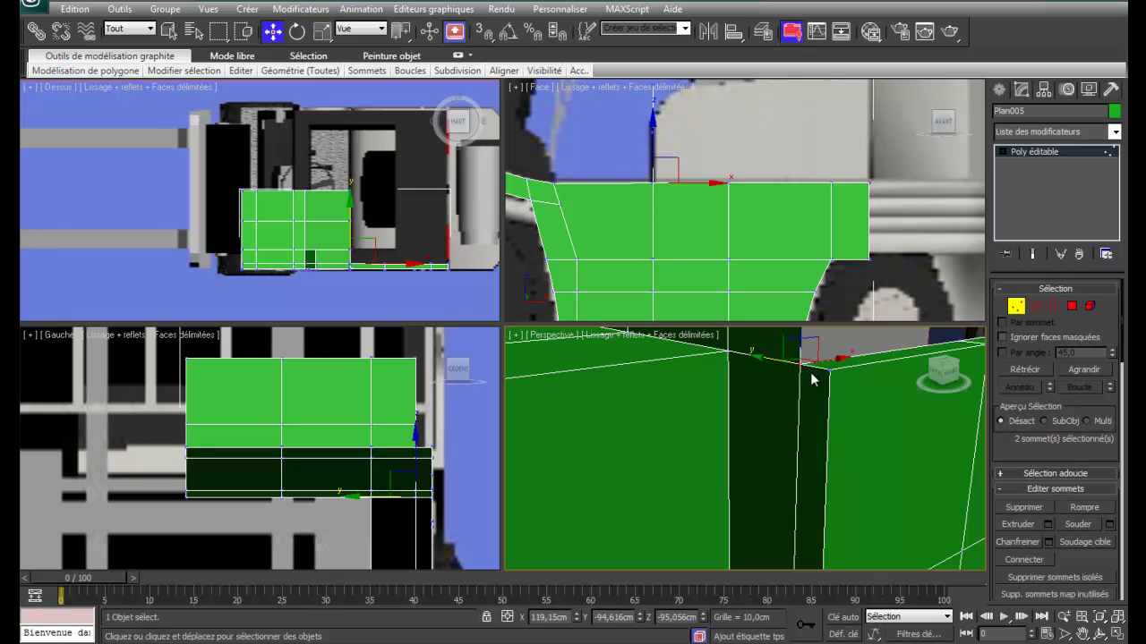
pyautogui.rightClick(800, 364)
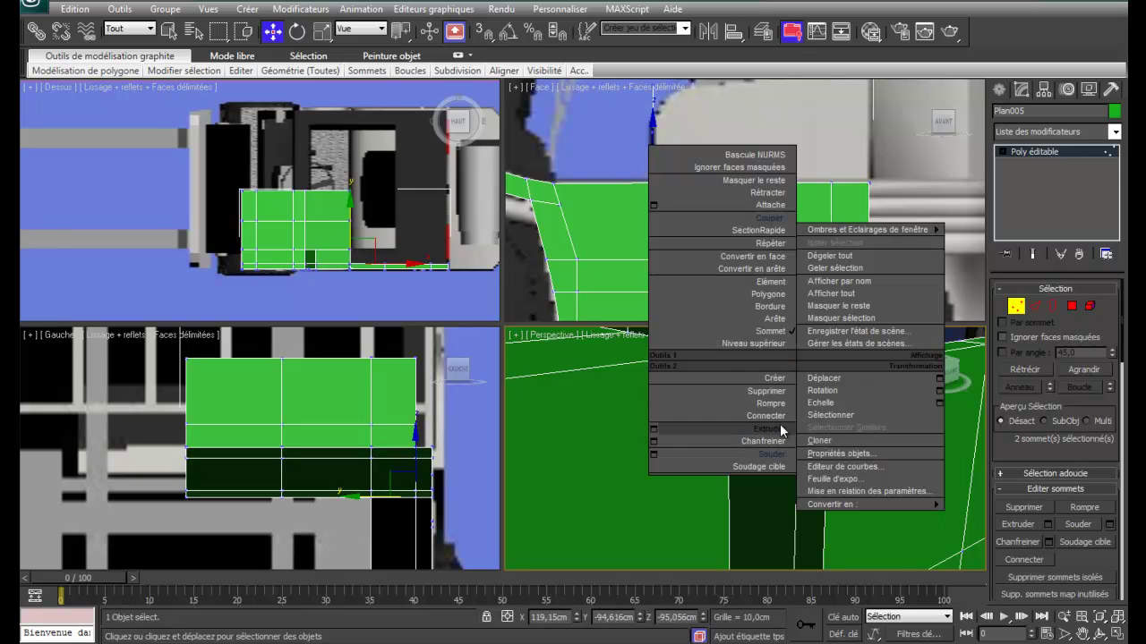
pyautogui.click(775, 457)
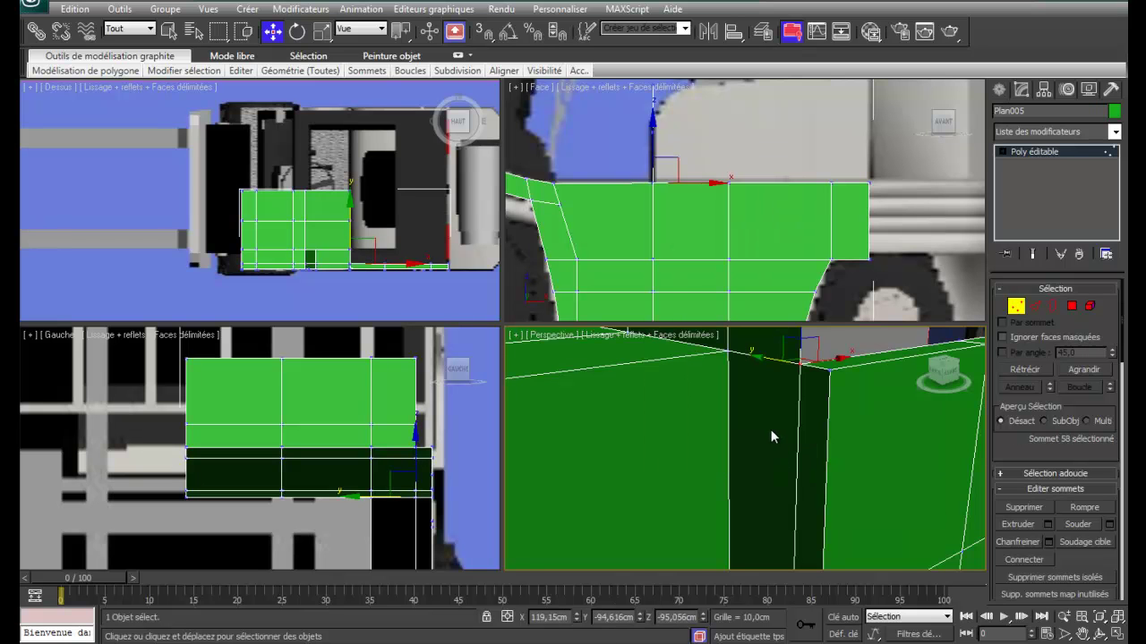
pyautogui.click(767, 408)
pyautogui.scroll(-5, 764, 406)
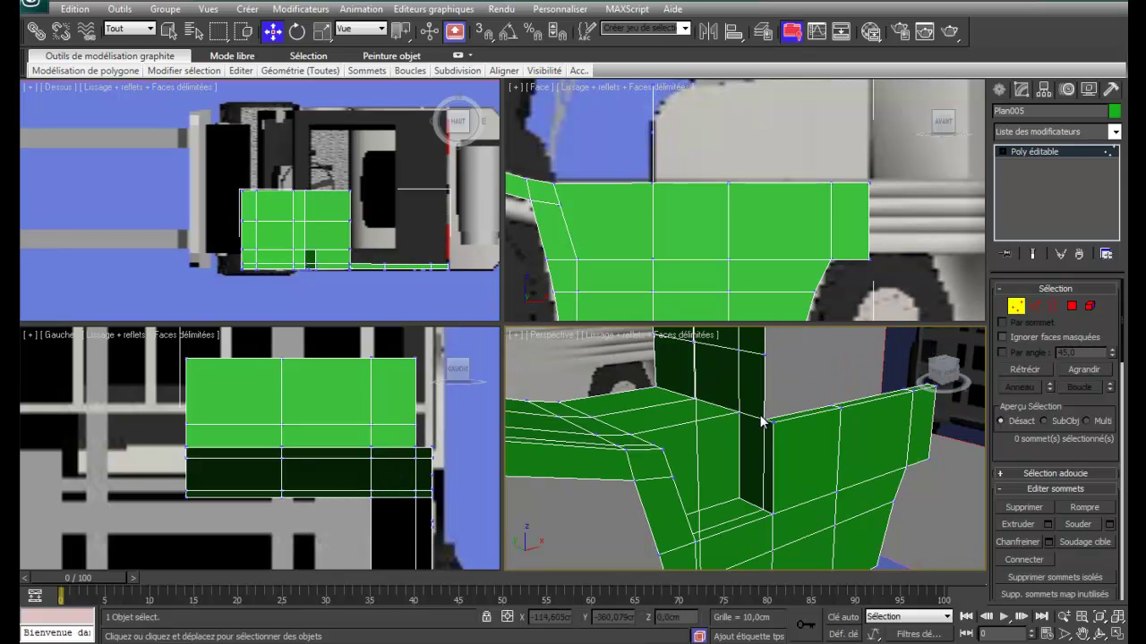
pyautogui.keyDown('alt'); pyautogui.moveTo(784, 440); pyautogui.dragTo(772, 435, button='middle'); pyautogui.keyUp('alt')
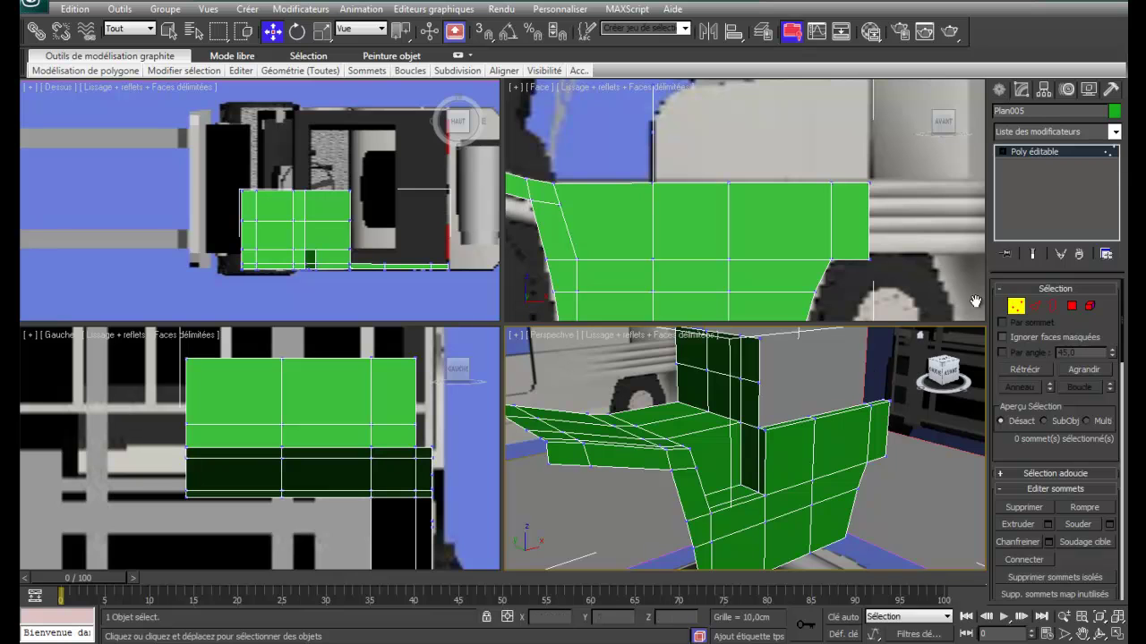
pyautogui.click(1035, 306)
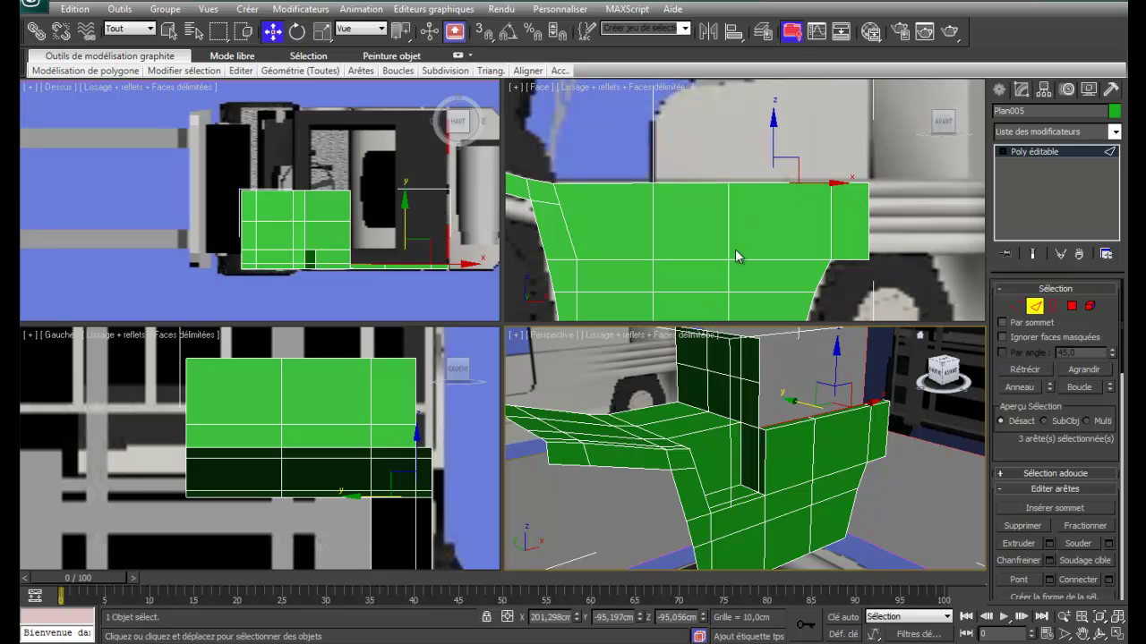
pyautogui.click(764, 456)
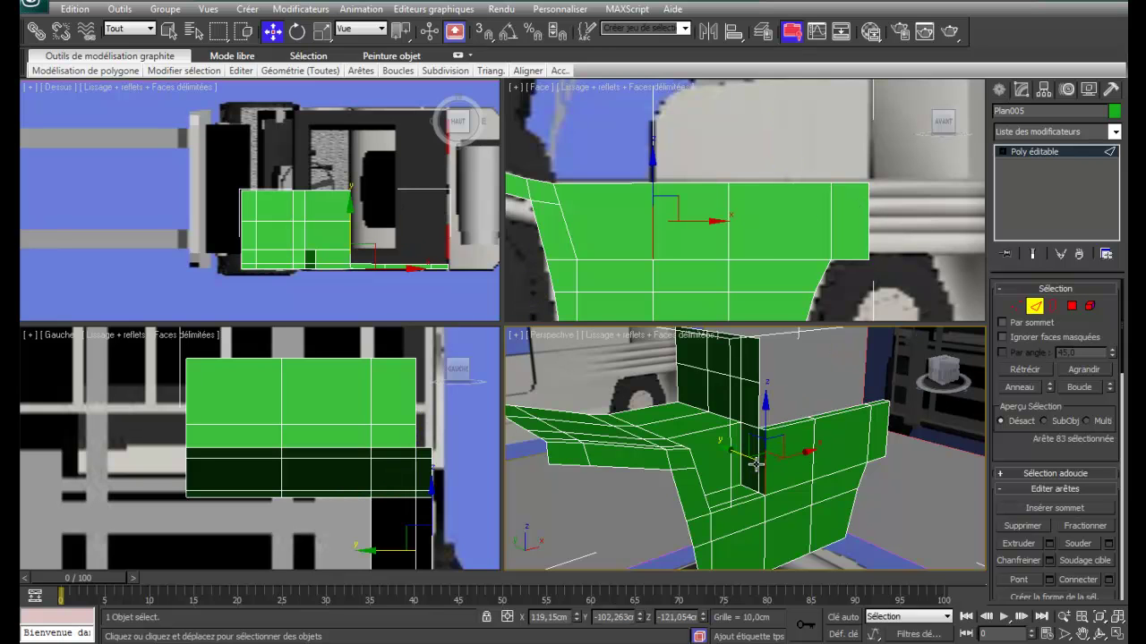
pyautogui.keyDown('ctrl'); pyautogui.click(754, 458); pyautogui.keyUp('ctrl')
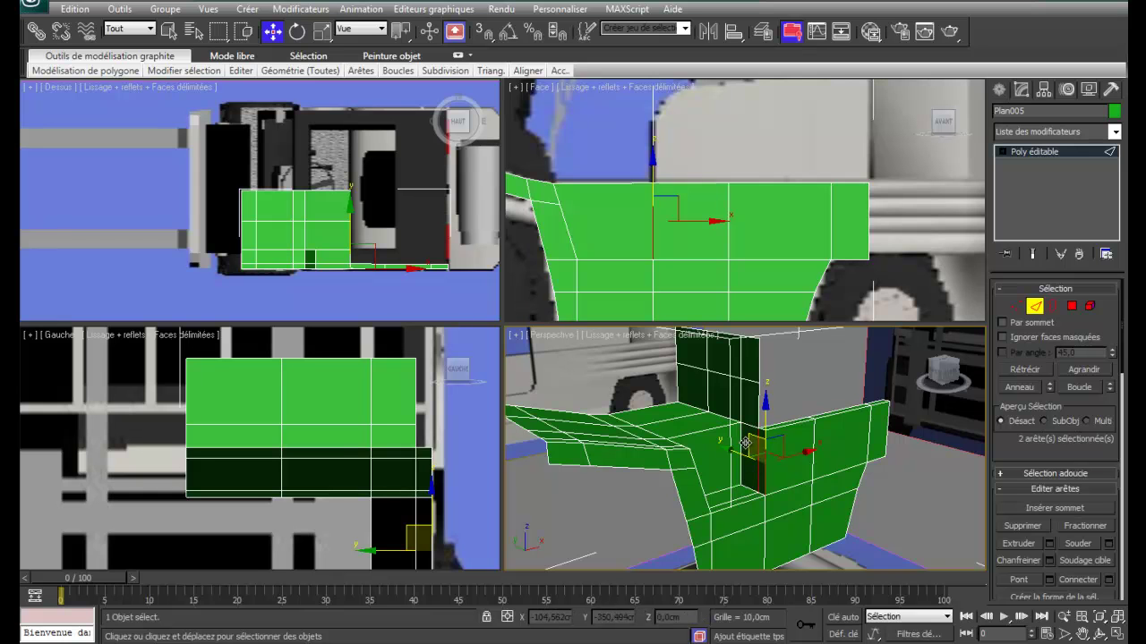
pyautogui.keyDown('ctrl'); pyautogui.click(748, 448); pyautogui.keyUp('ctrl')
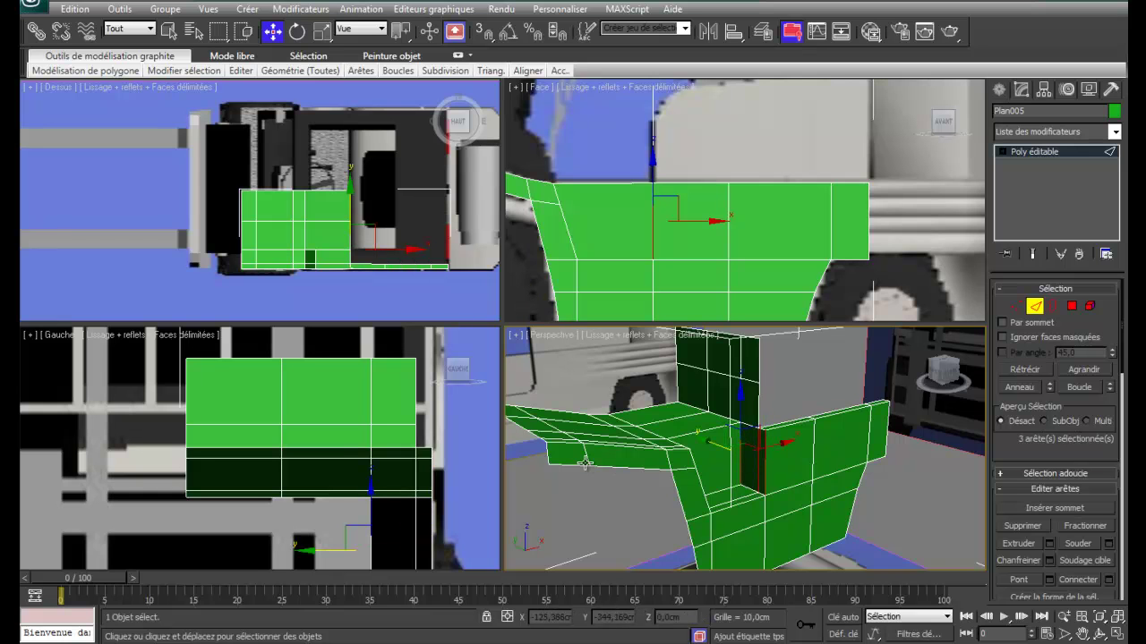
pyautogui.hotkey('alt', 'w')
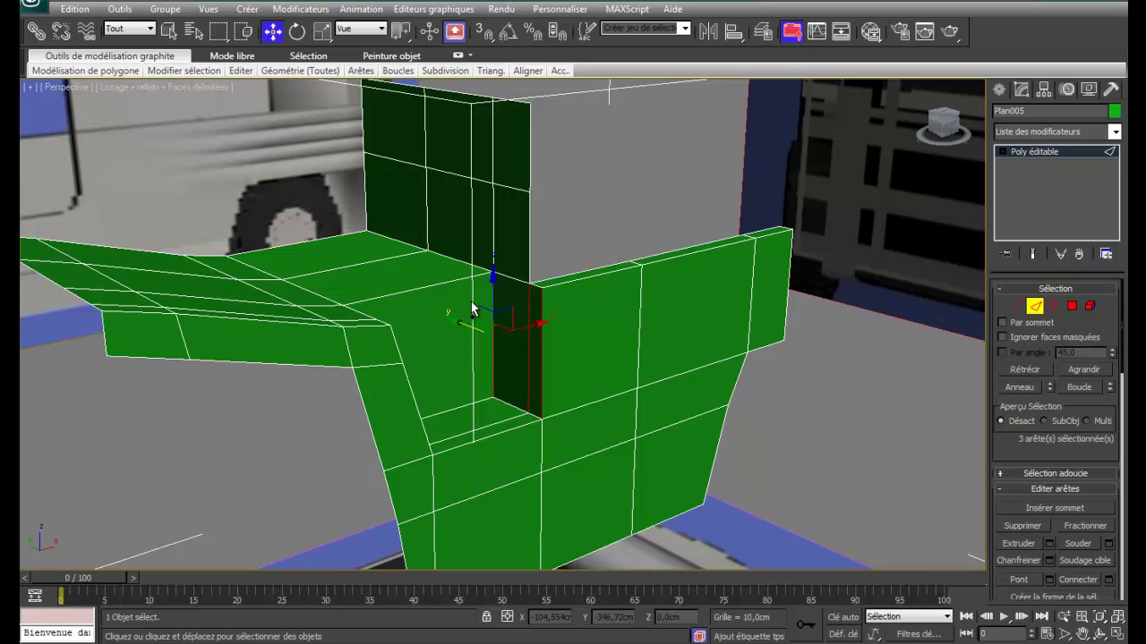
pyautogui.click(476, 401)
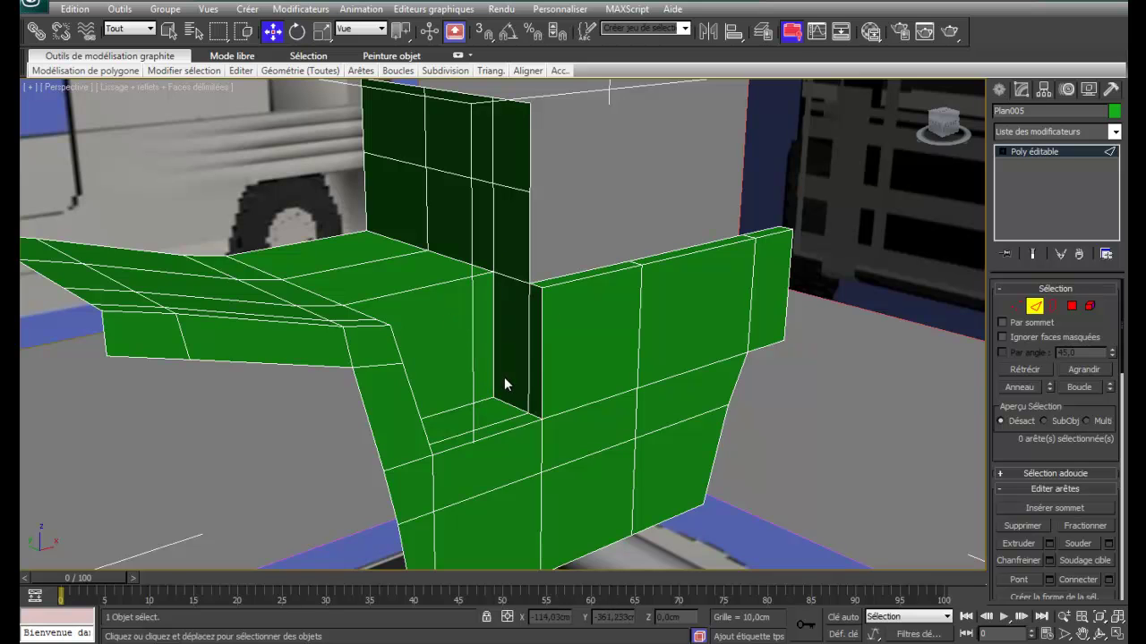
# Connect the footstep recess's five upright edges around its front, inner and rear walls with 1 segment, slide -40.
pyautogui.click(542, 369)
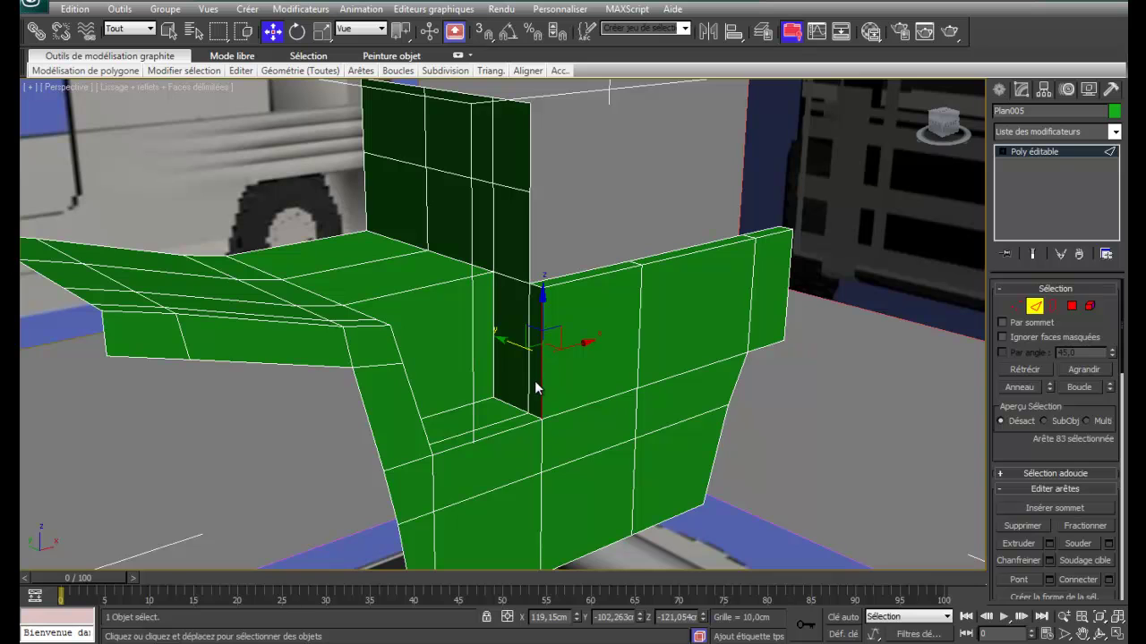
pyautogui.keyDown('ctrl'); pyautogui.click(528, 365); pyautogui.keyUp('ctrl')
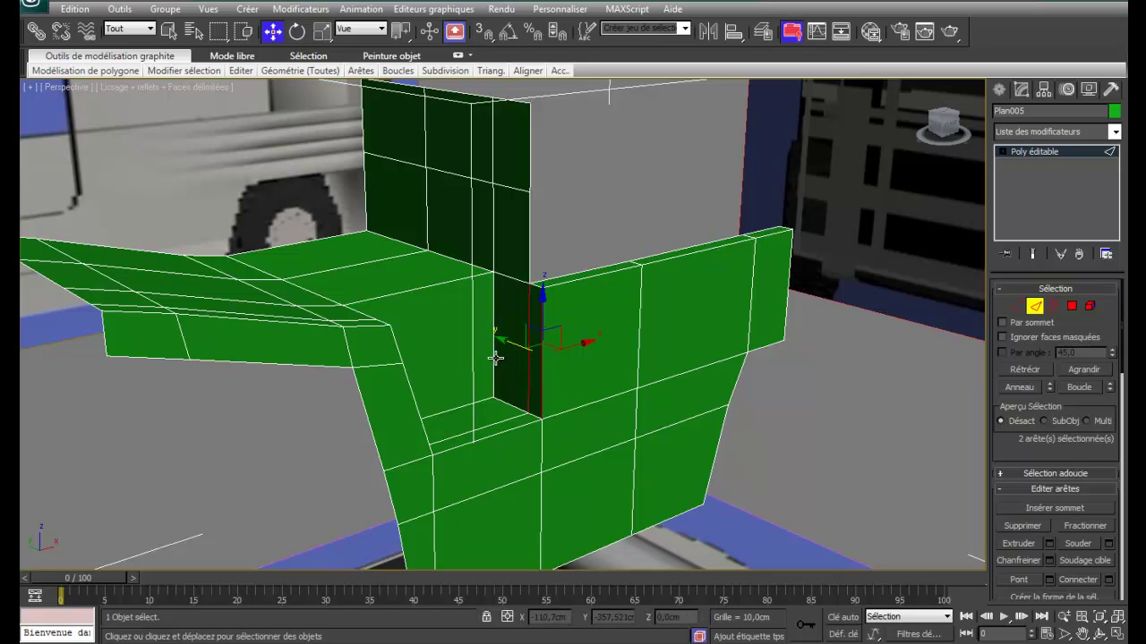
pyautogui.keyDown('ctrl'); pyautogui.click(492, 357); pyautogui.keyUp('ctrl')
pyautogui.keyDown('alt'); pyautogui.moveTo(493, 377); pyautogui.dragTo(390, 408, button='middle'); pyautogui.keyUp('alt')
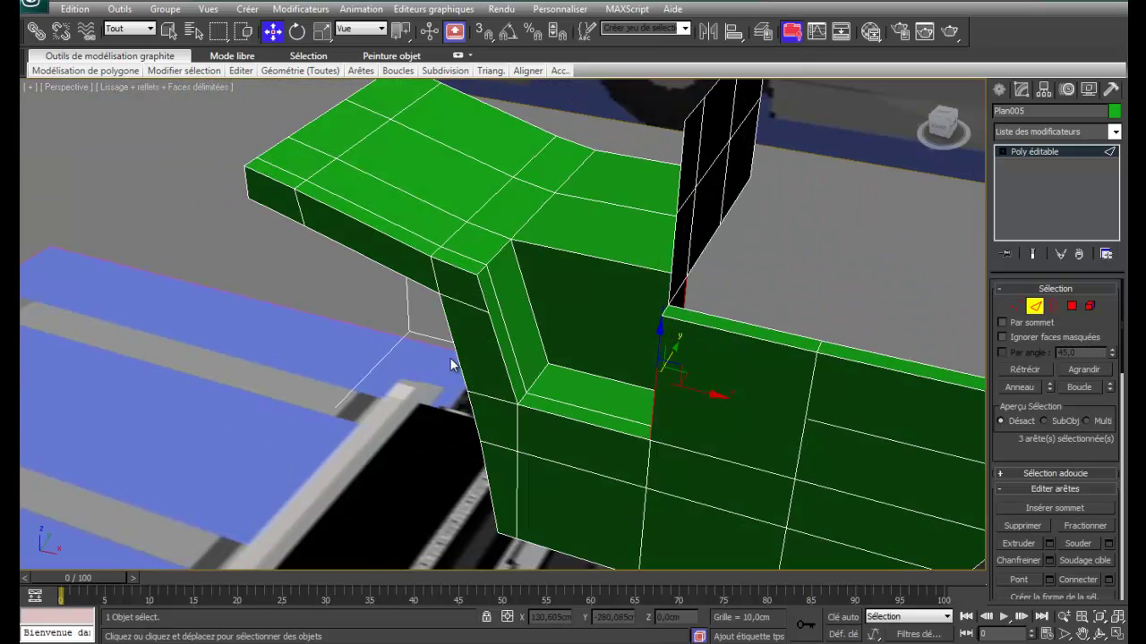
pyautogui.keyDown('ctrl'); pyautogui.click(529, 297); pyautogui.keyUp('ctrl')
pyautogui.keyDown('ctrl'); pyautogui.click(504, 324); pyautogui.keyUp('ctrl')
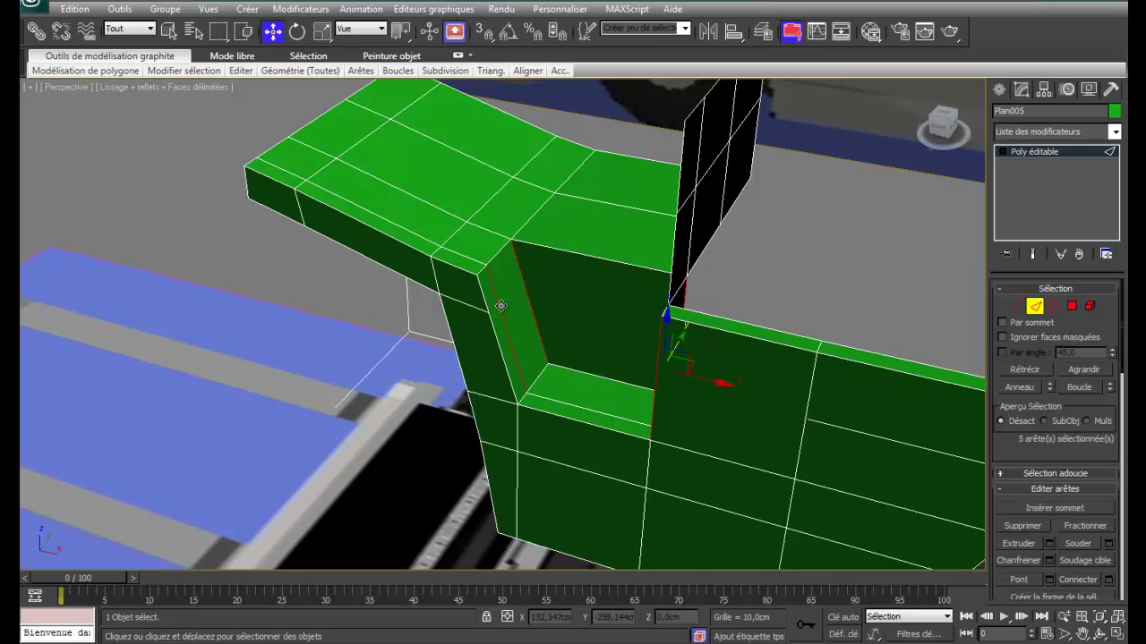
pyautogui.rightClick(500, 305)
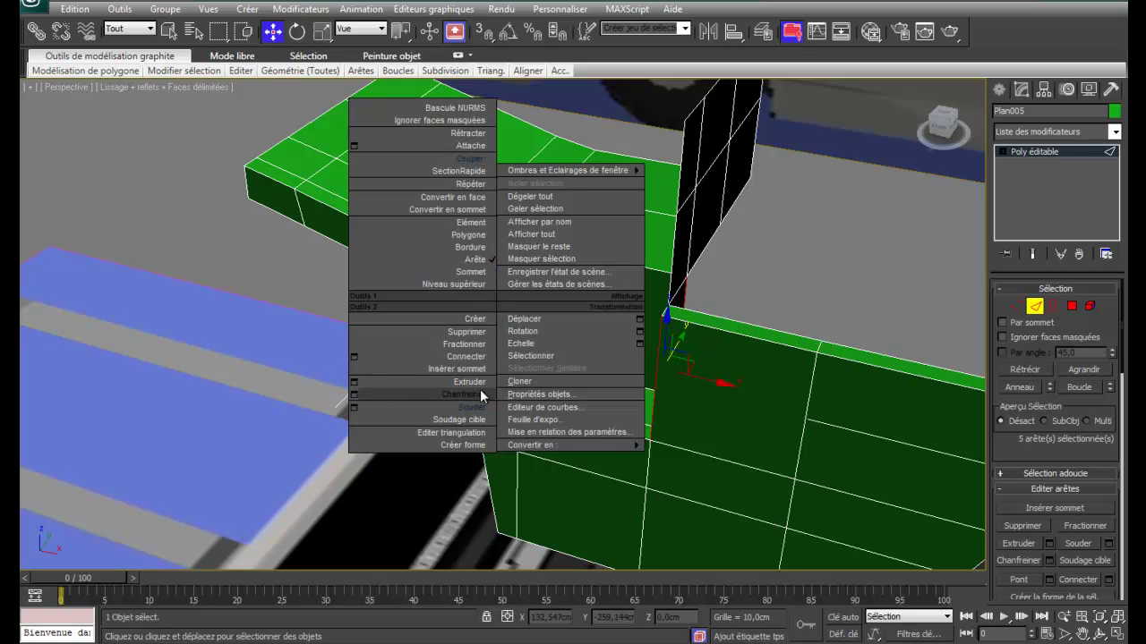
pyautogui.click(355, 359)
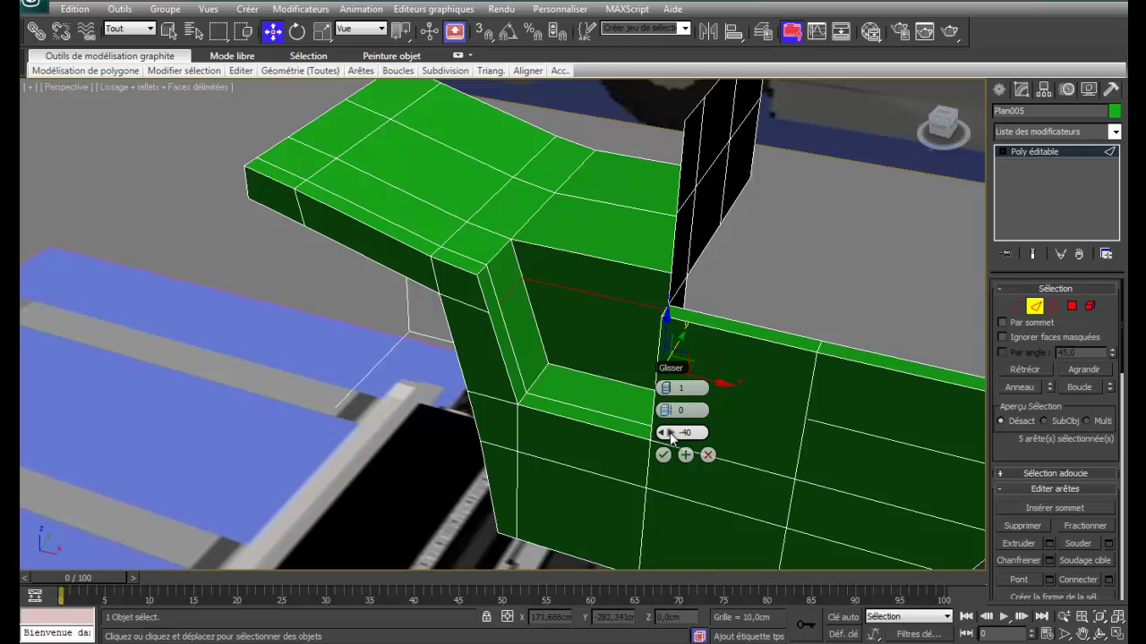
pyautogui.click(663, 455)
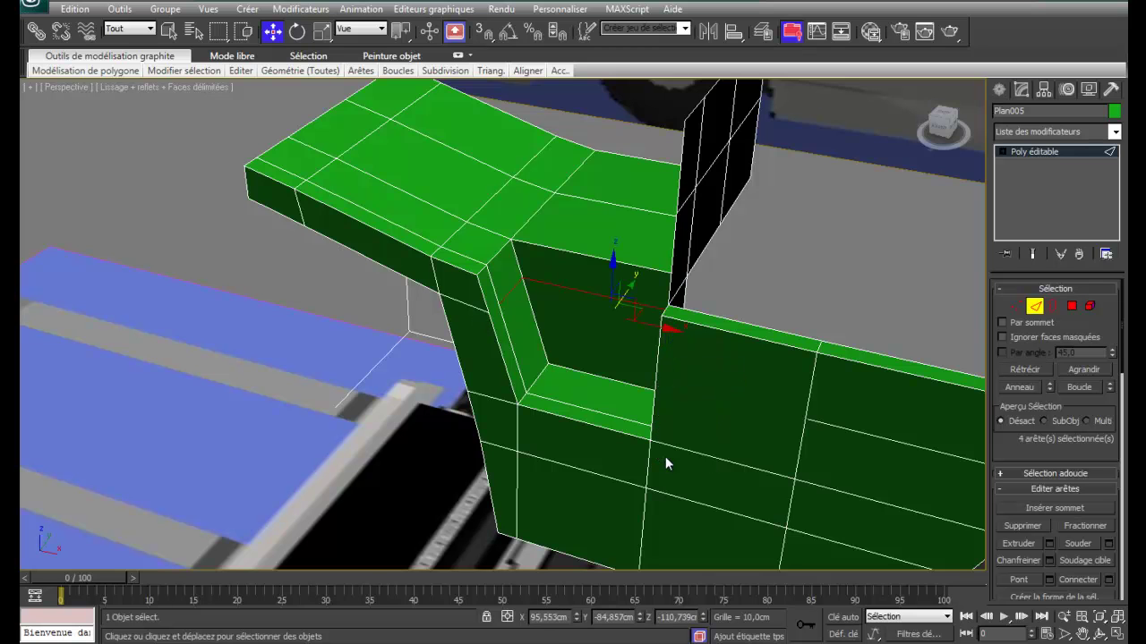
# Cut an edge from the end of the new footstep loop to the existing vertex on the fender's outer corner.
pyautogui.rightClick(536, 326)
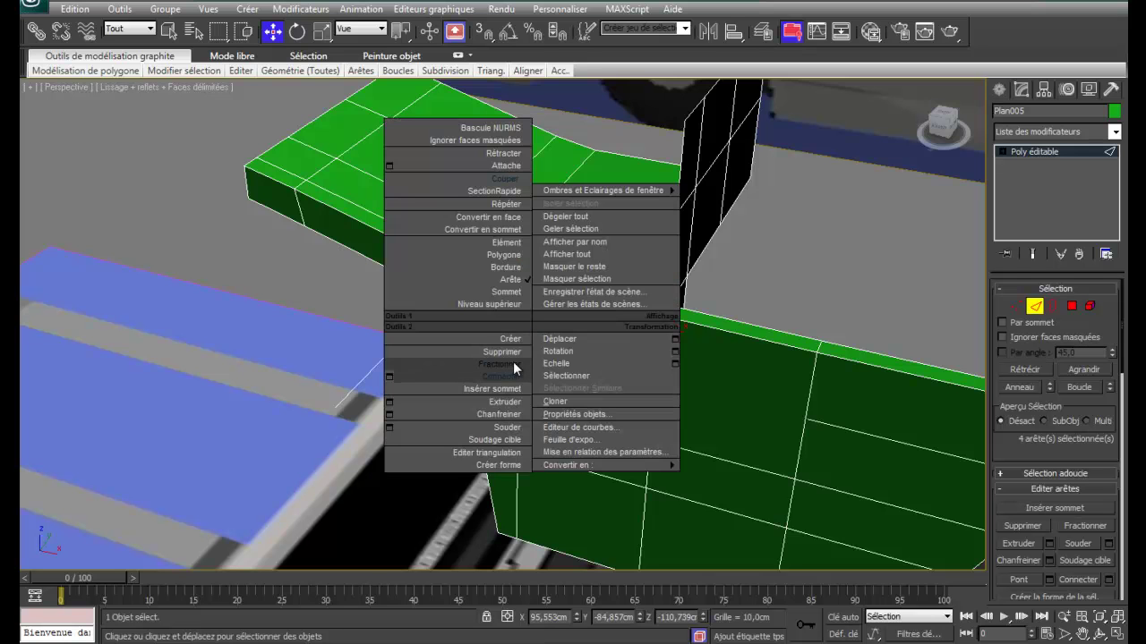
pyautogui.click(490, 180)
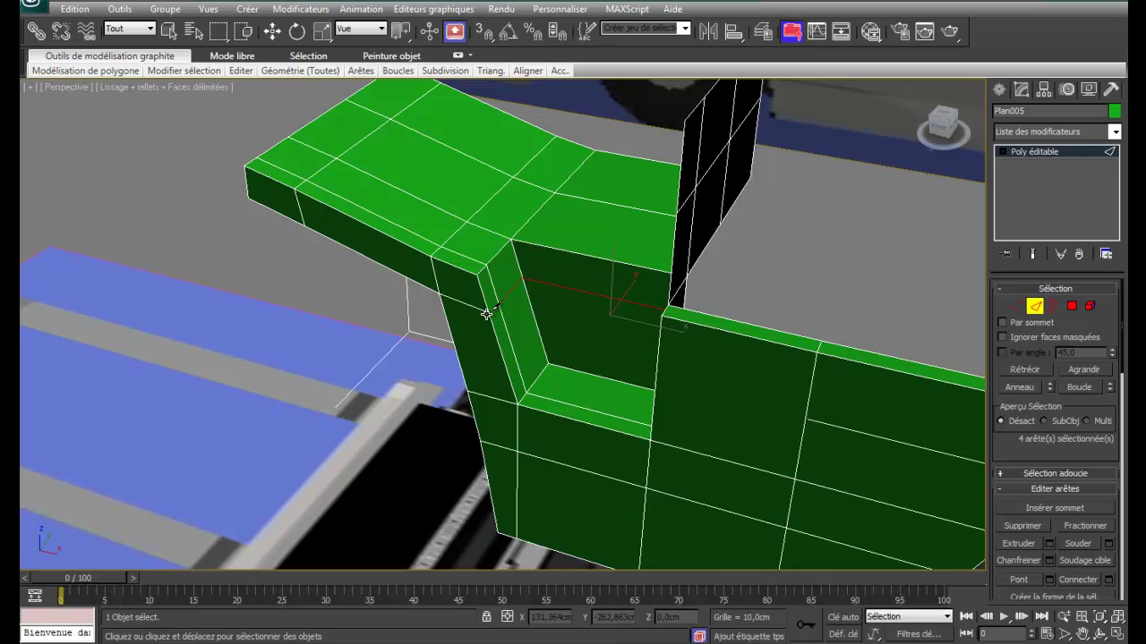
pyautogui.keyDown('ctrl'); pyautogui.click(487, 310); pyautogui.keyUp('ctrl')
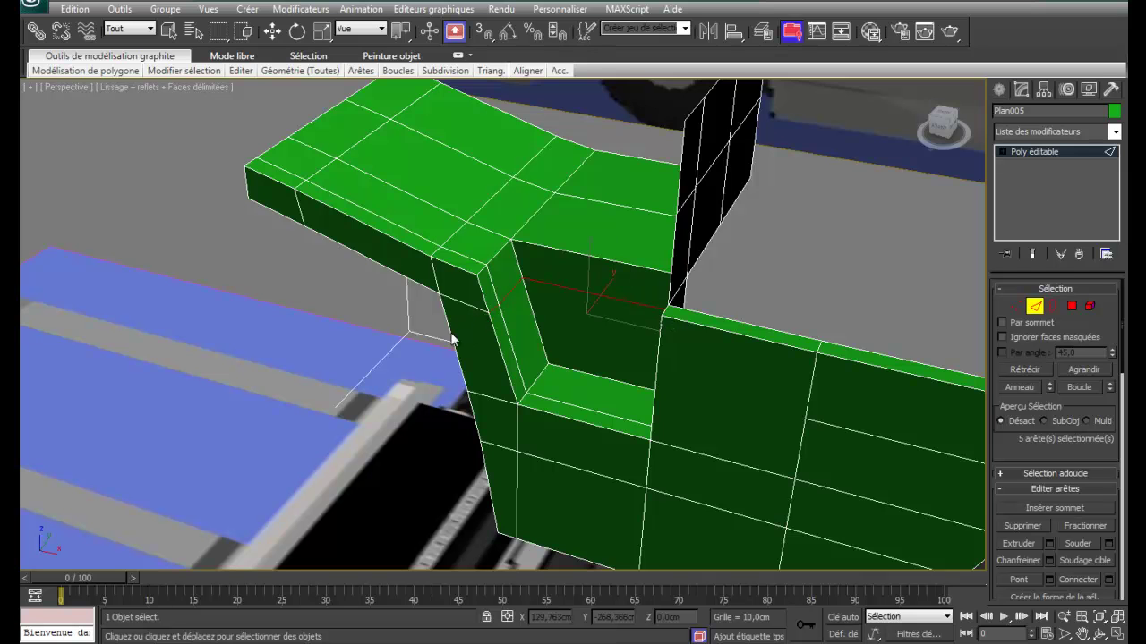
pyautogui.press('w')
pyautogui.scroll(4, 491, 331)
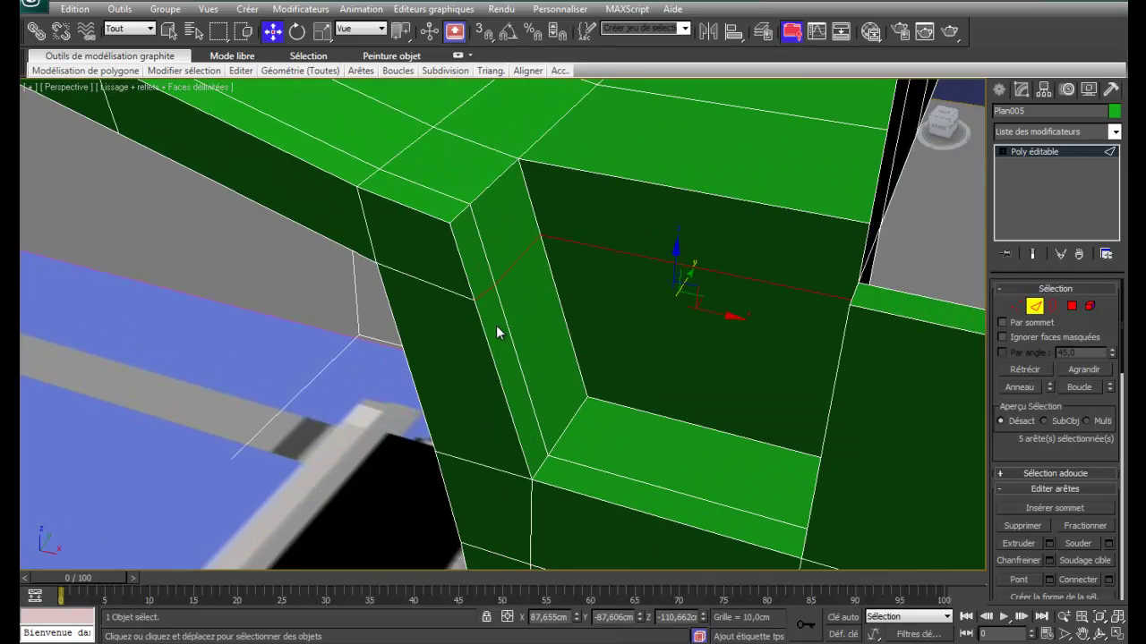
pyautogui.scroll(-3, 483, 317)
pyautogui.keyDown('alt'); pyautogui.moveTo(486, 352); pyautogui.dragTo(571, 347, button='middle'); pyautogui.keyUp('alt')
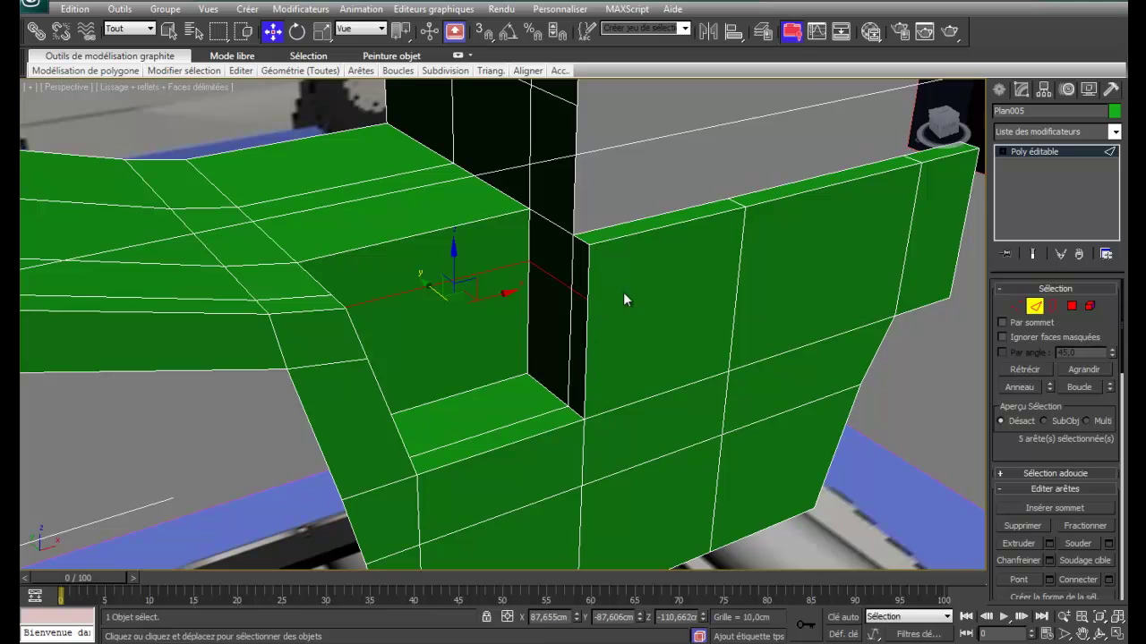
pyautogui.scroll(-3, 804, 279)
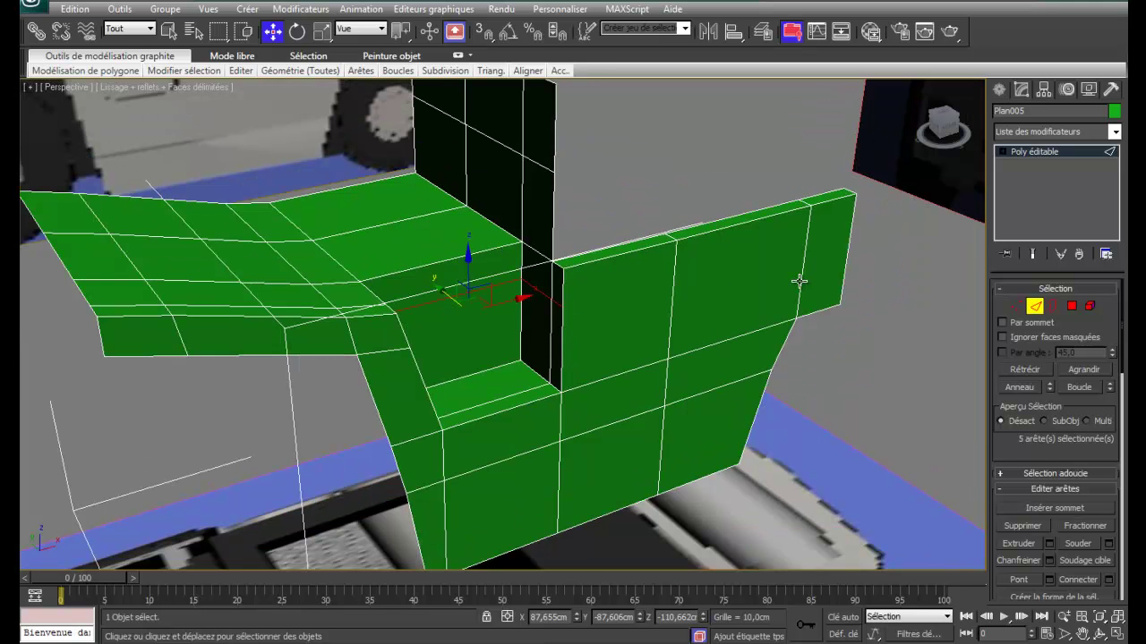
pyautogui.scroll(-2, 799, 281)
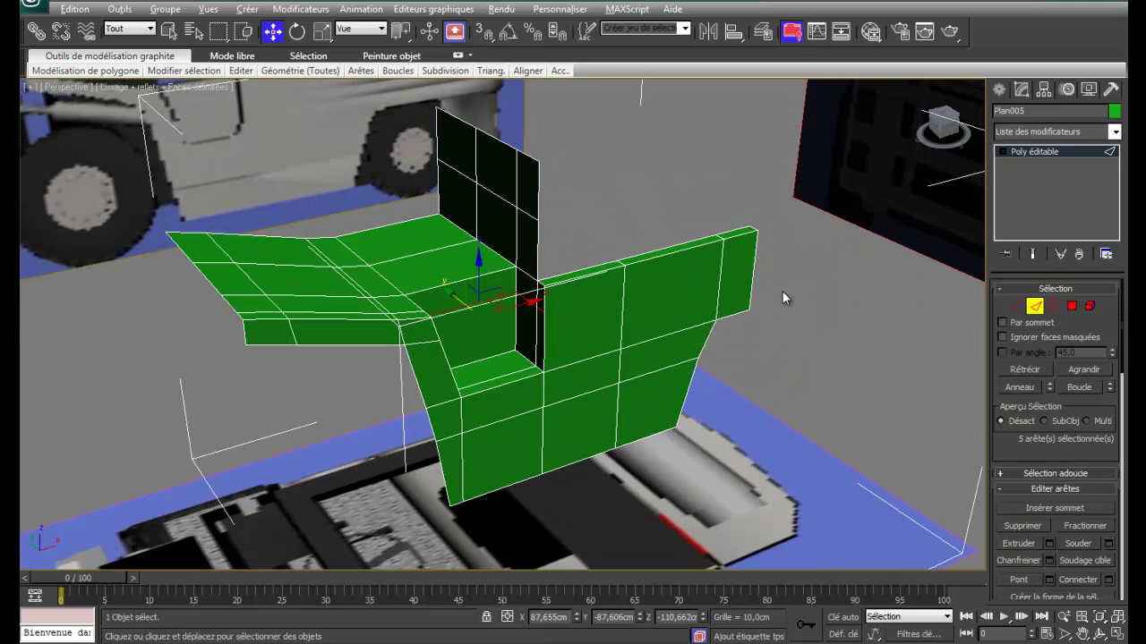
# Extend the upright panel's three top edges rearward in three segments, to about X 169.8, 236.4 and 265.7 cm, following the seat base's blueprint outline.
pyautogui.hotkey('alt', 'w')
pyautogui.moveTo(662, 136); pyautogui.dragTo(603, 227, button='middle')
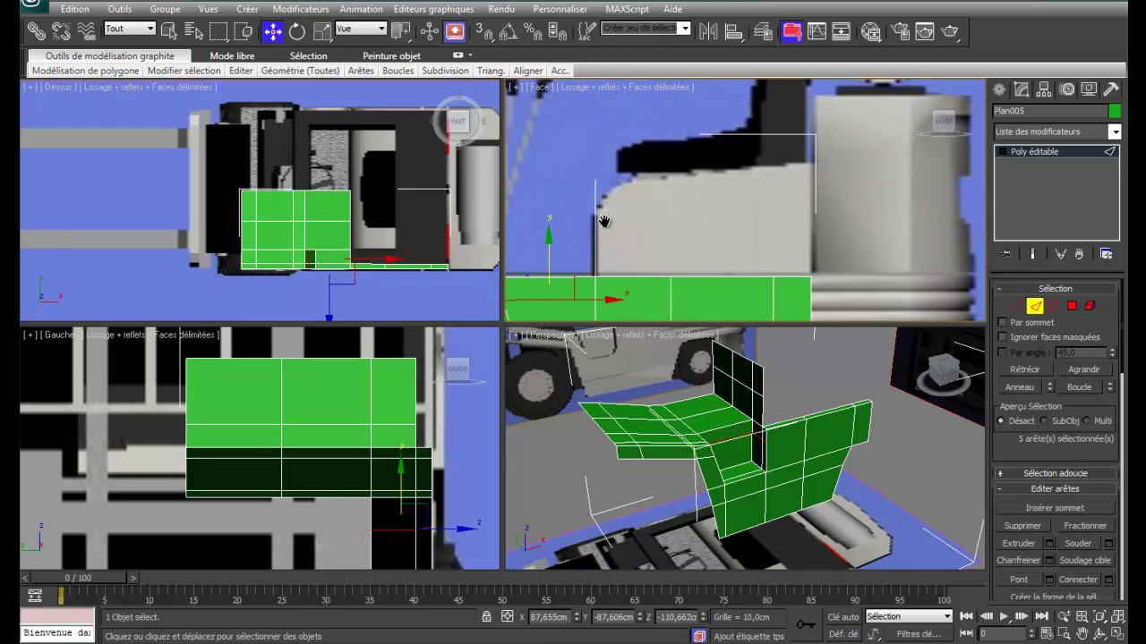
pyautogui.click(719, 344)
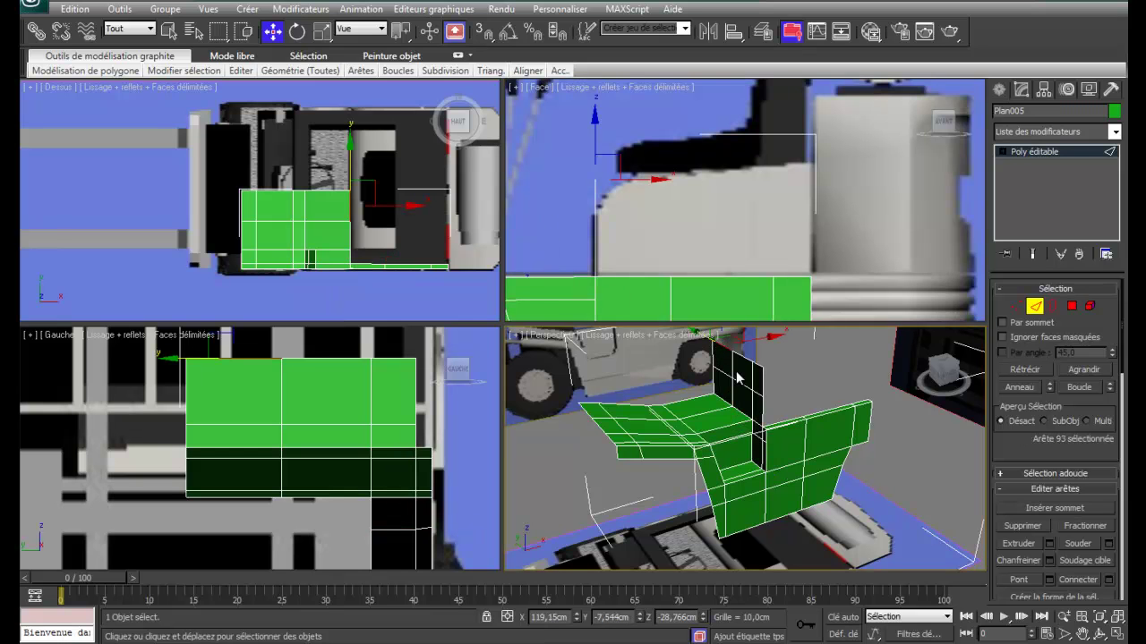
pyautogui.doubleClick(743, 358)
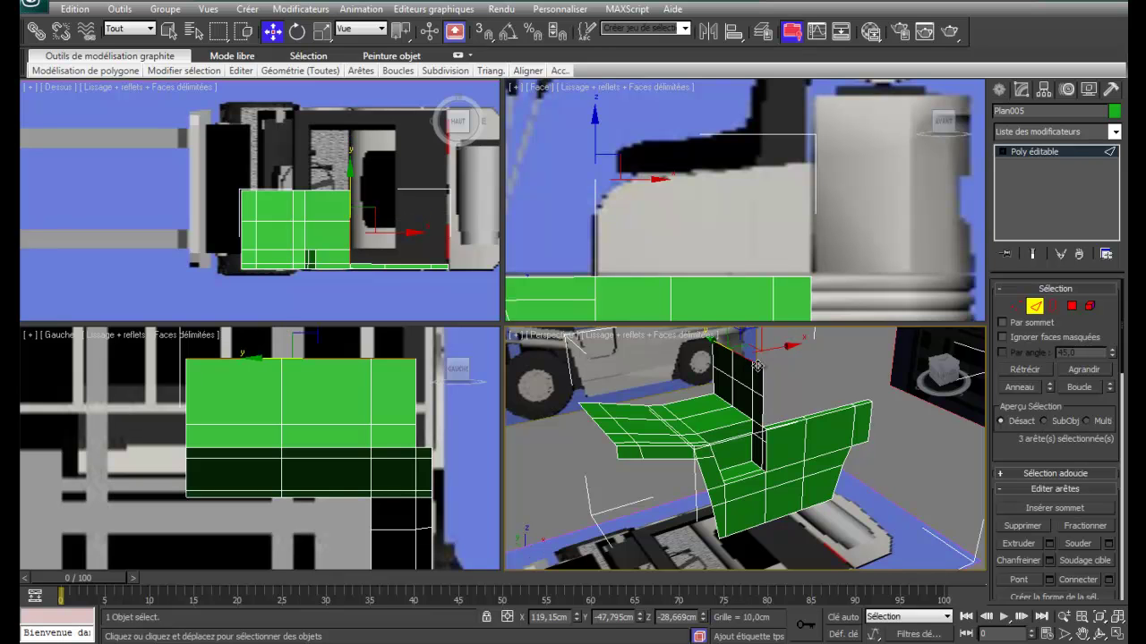
pyautogui.click(756, 363)
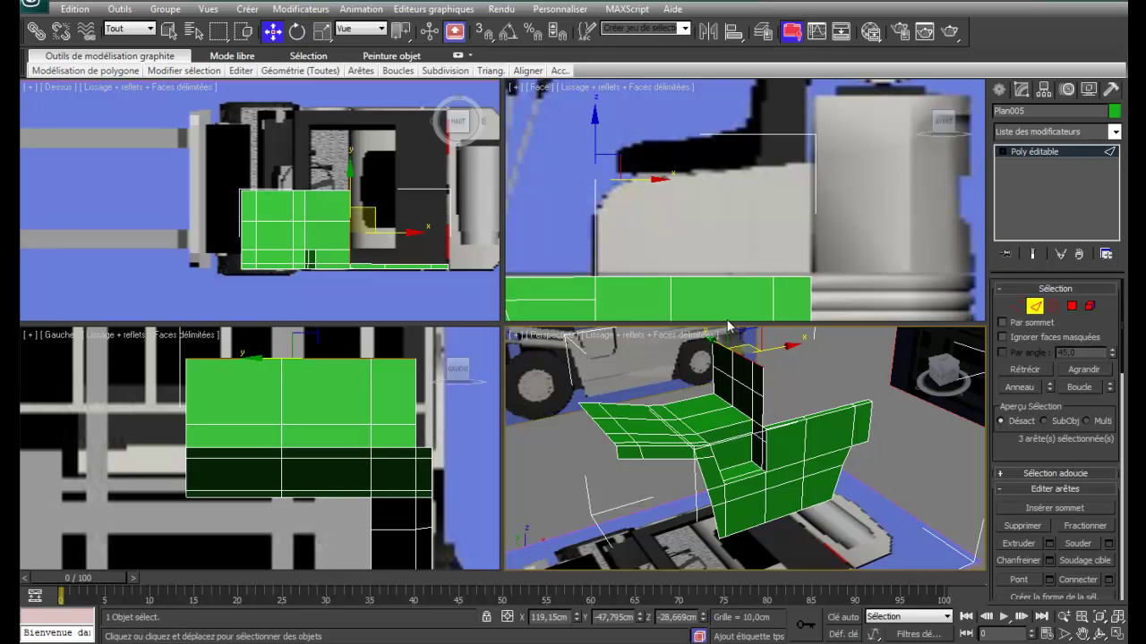
pyautogui.rightClick(566, 173)
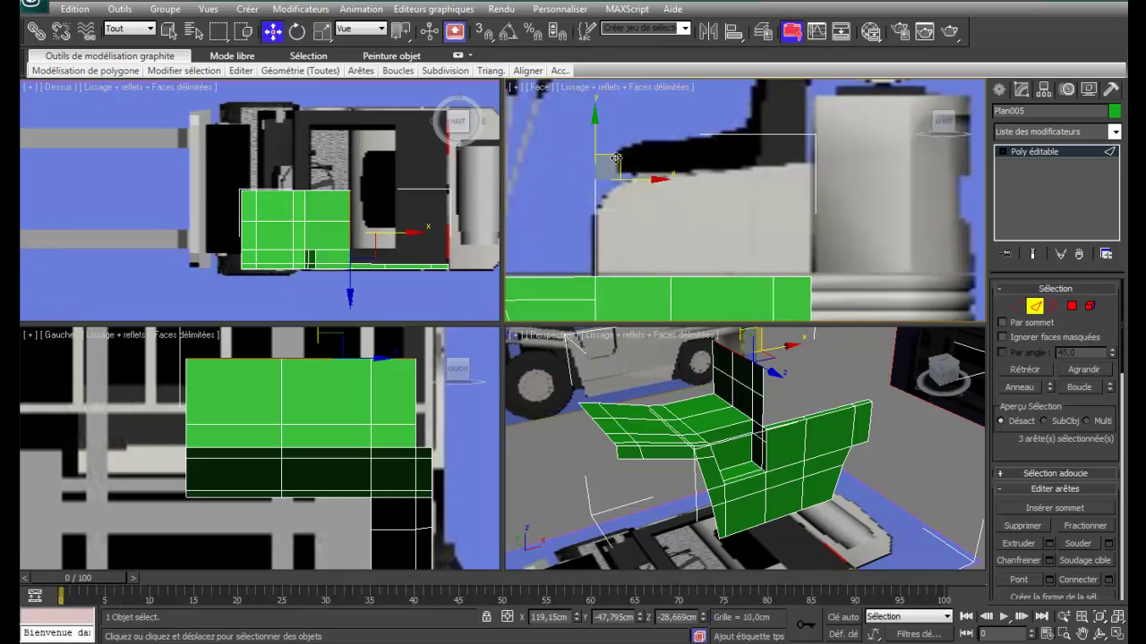
pyautogui.moveTo(617, 159); pyautogui.dragTo(690, 147)
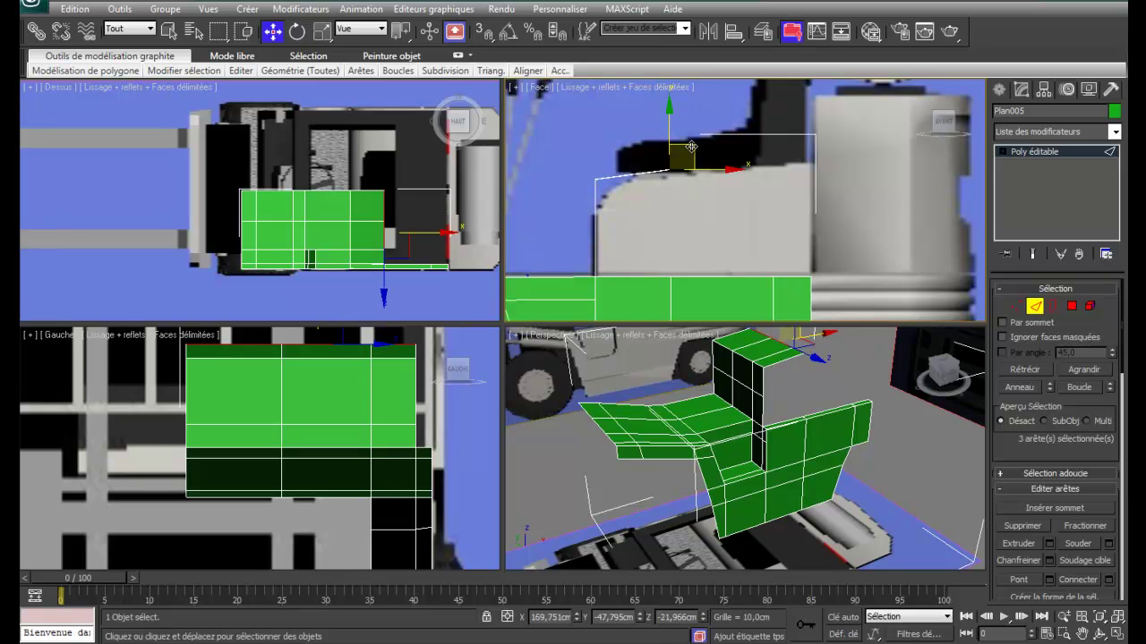
pyautogui.moveTo(691, 147); pyautogui.dragTo(790, 139)
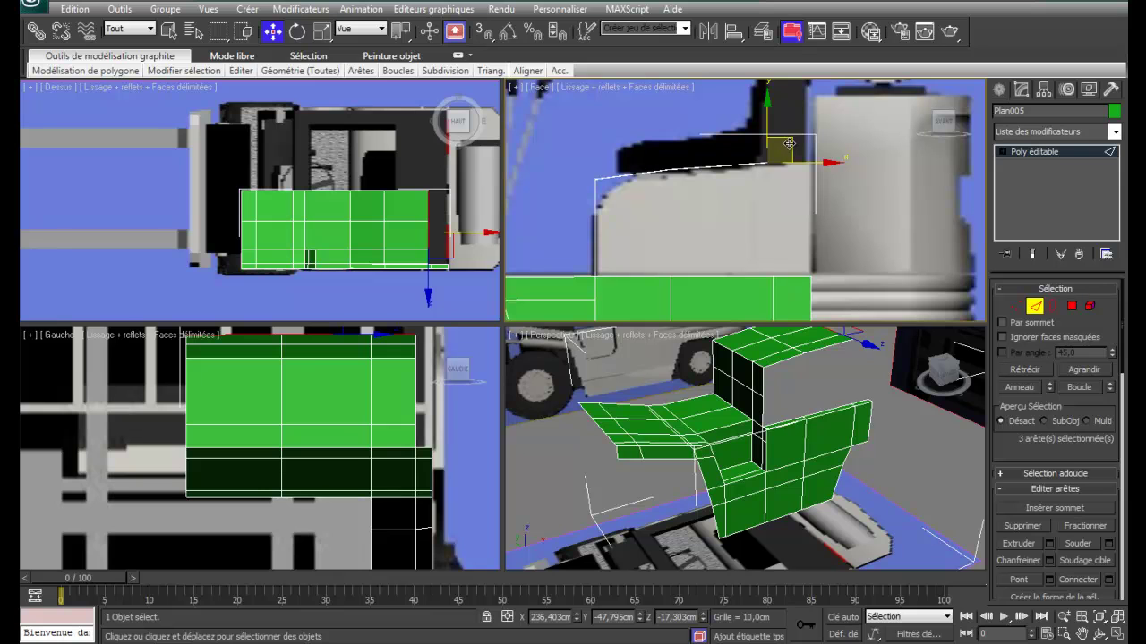
pyautogui.moveTo(788, 143); pyautogui.dragTo(832, 140)
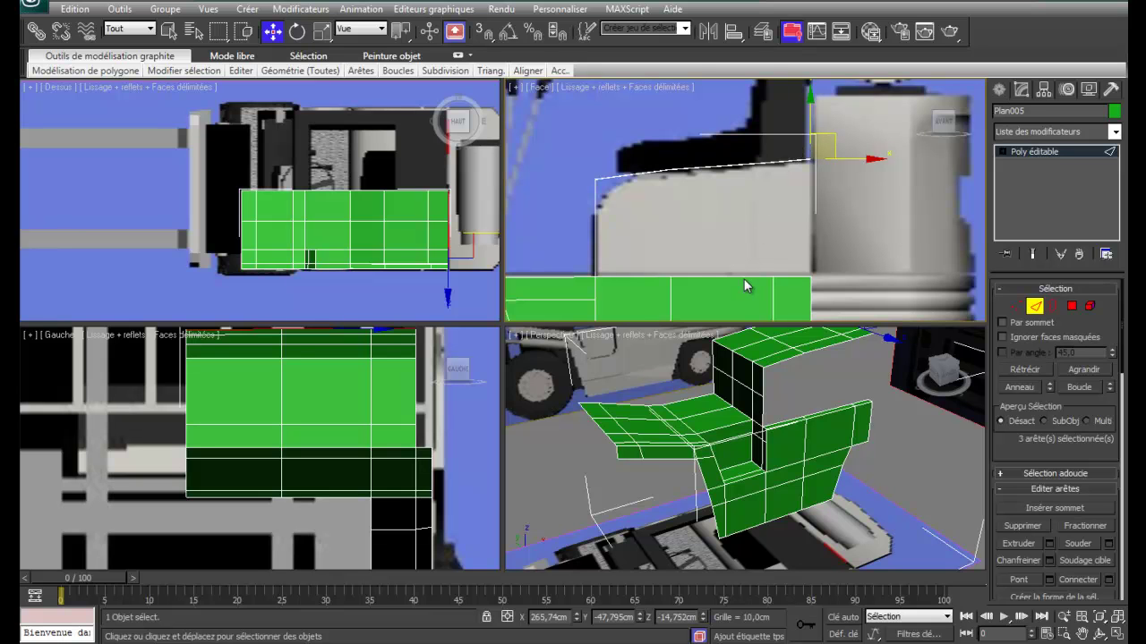
# Bridge the seat top's three outer side edges to the chassis strip's three inner edges with 2 segments.
pyautogui.click(783, 363)
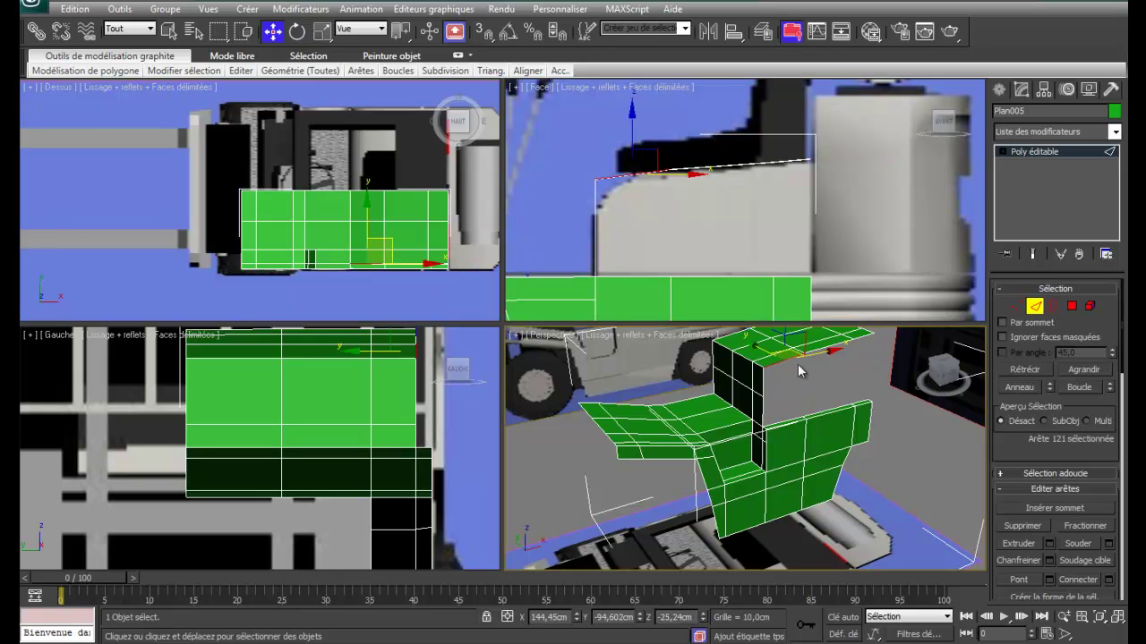
pyautogui.keyDown('ctrl'); pyautogui.click(851, 345); pyautogui.keyUp('ctrl')
pyautogui.keyDown('ctrl'); pyautogui.click(868, 337); pyautogui.keyUp('ctrl')
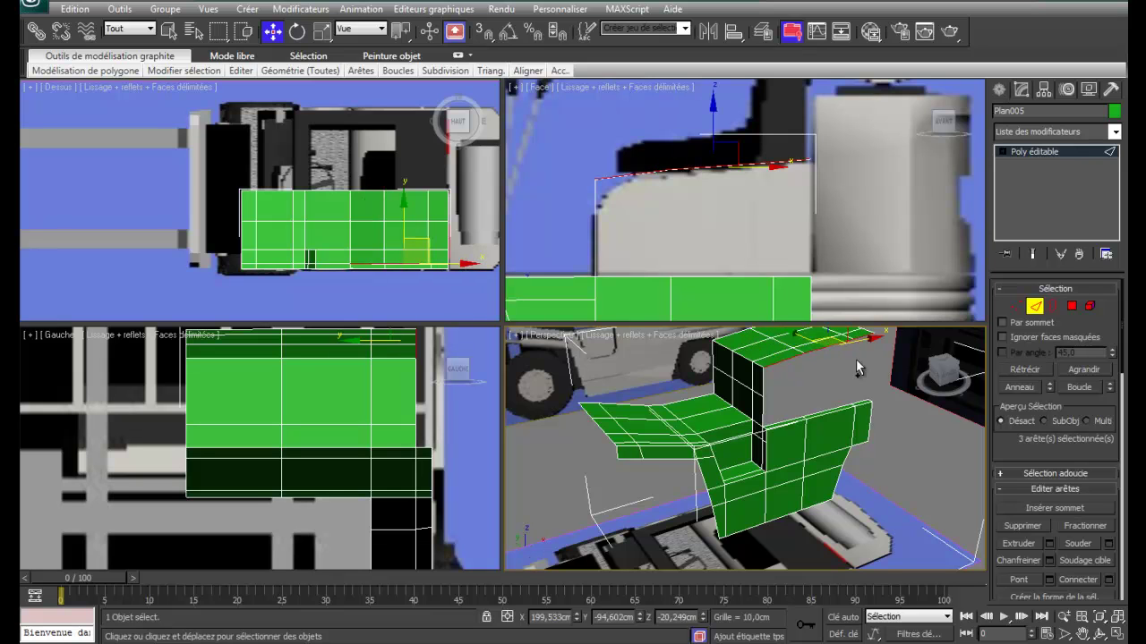
pyautogui.keyDown('ctrl'); pyautogui.click(777, 426); pyautogui.keyUp('ctrl')
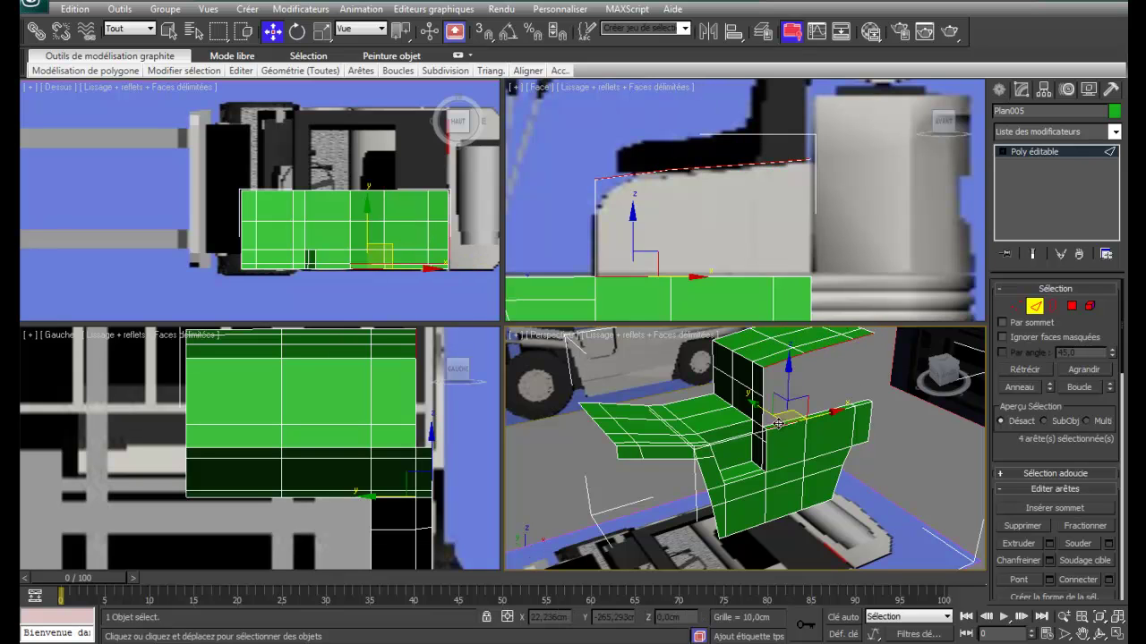
pyautogui.rightClick(821, 383)
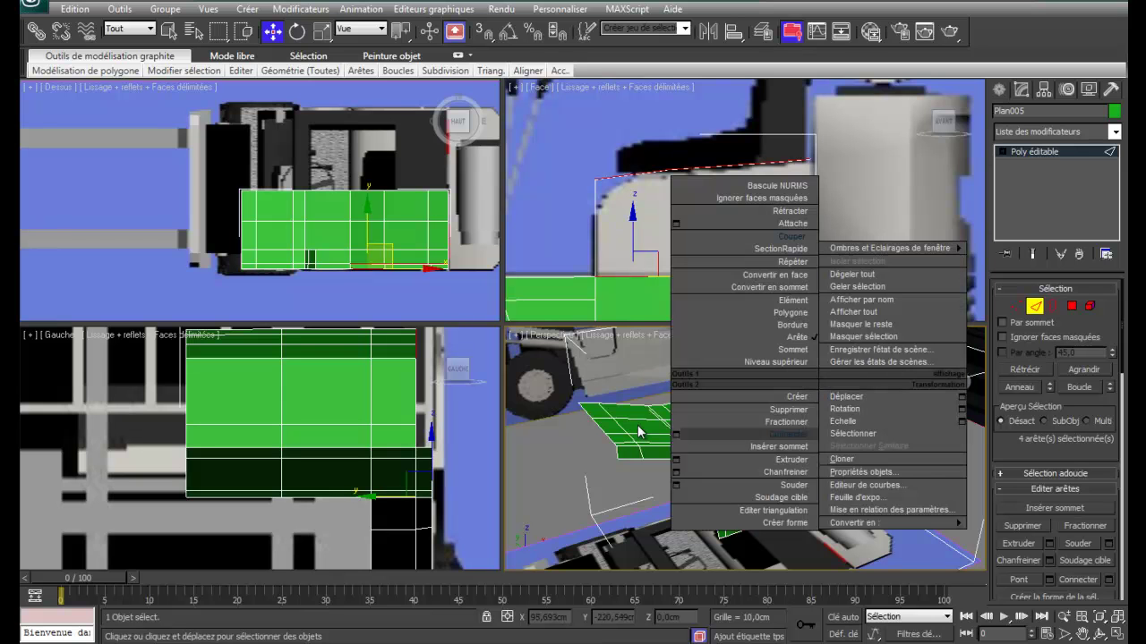
pyautogui.press('Escape')
pyautogui.hotkey('alt', 'w')
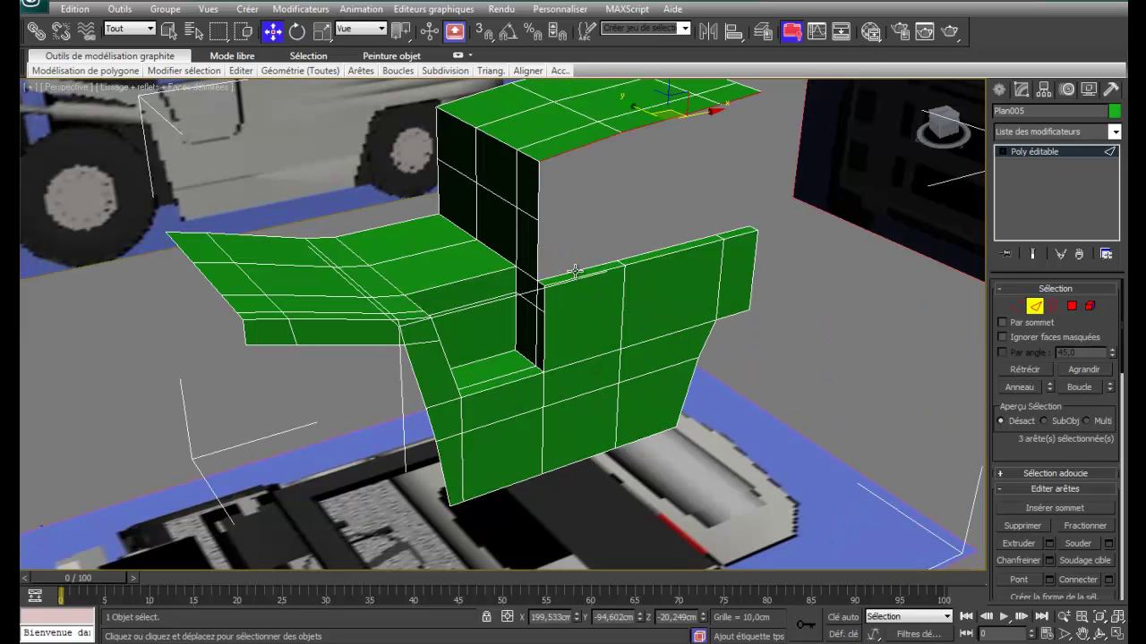
pyautogui.keyDown('ctrl'); pyautogui.click(635, 255); pyautogui.keyUp('ctrl')
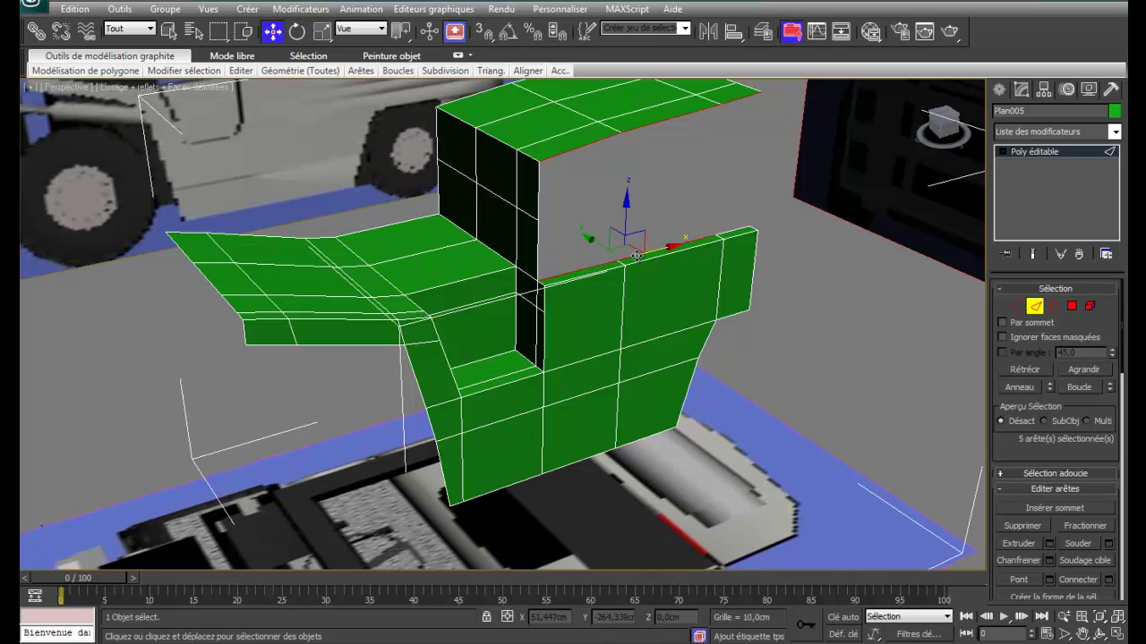
pyautogui.keyDown('ctrl'); pyautogui.click(732, 231); pyautogui.keyUp('ctrl')
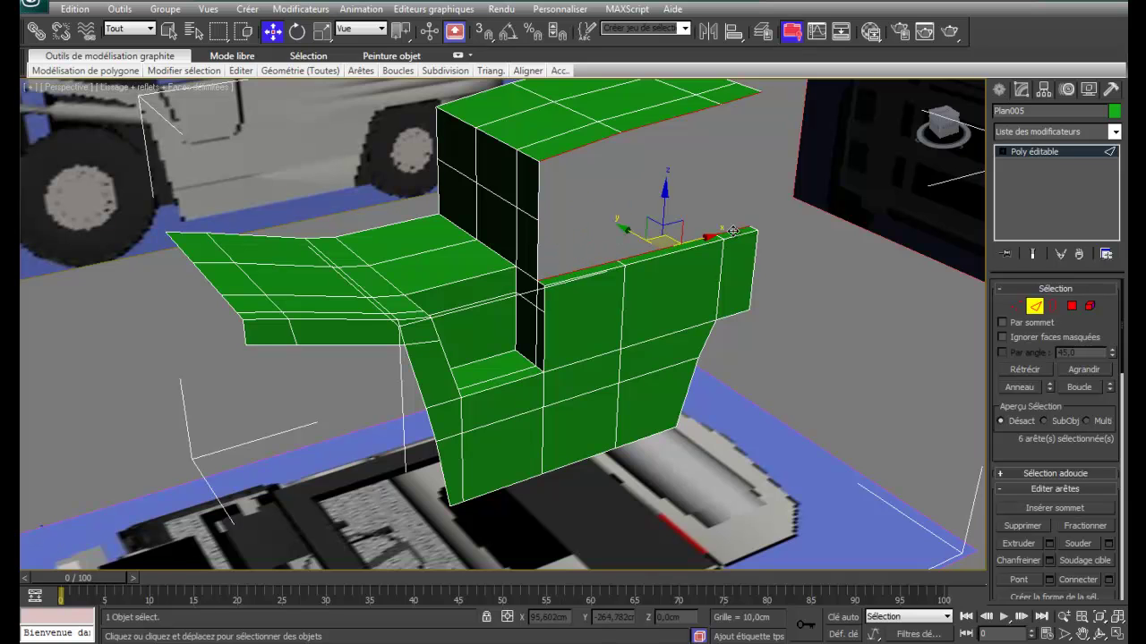
pyautogui.moveTo(362, 76)
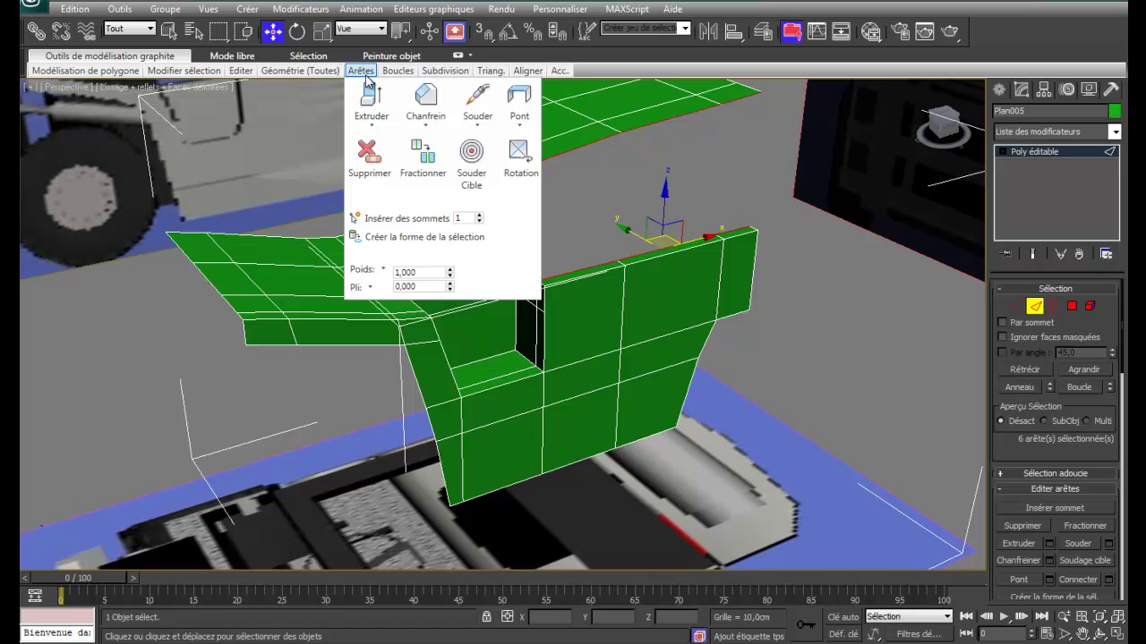
pyautogui.keyDown('shift'); pyautogui.click(523, 97); pyautogui.keyUp('shift')
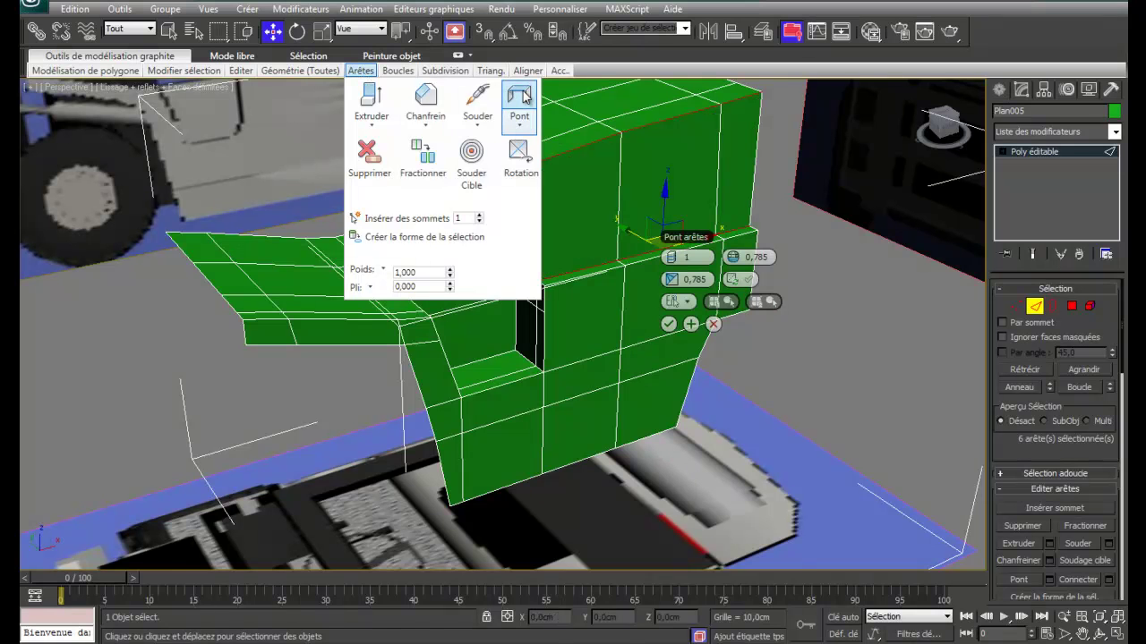
pyautogui.click(674, 259)
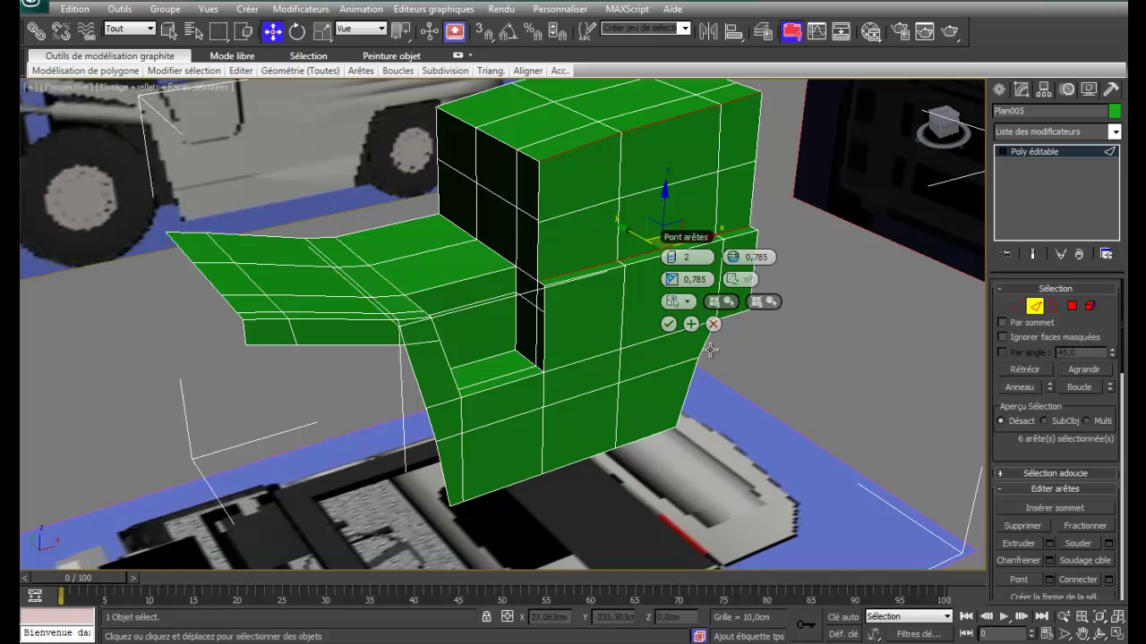
pyautogui.click(668, 325)
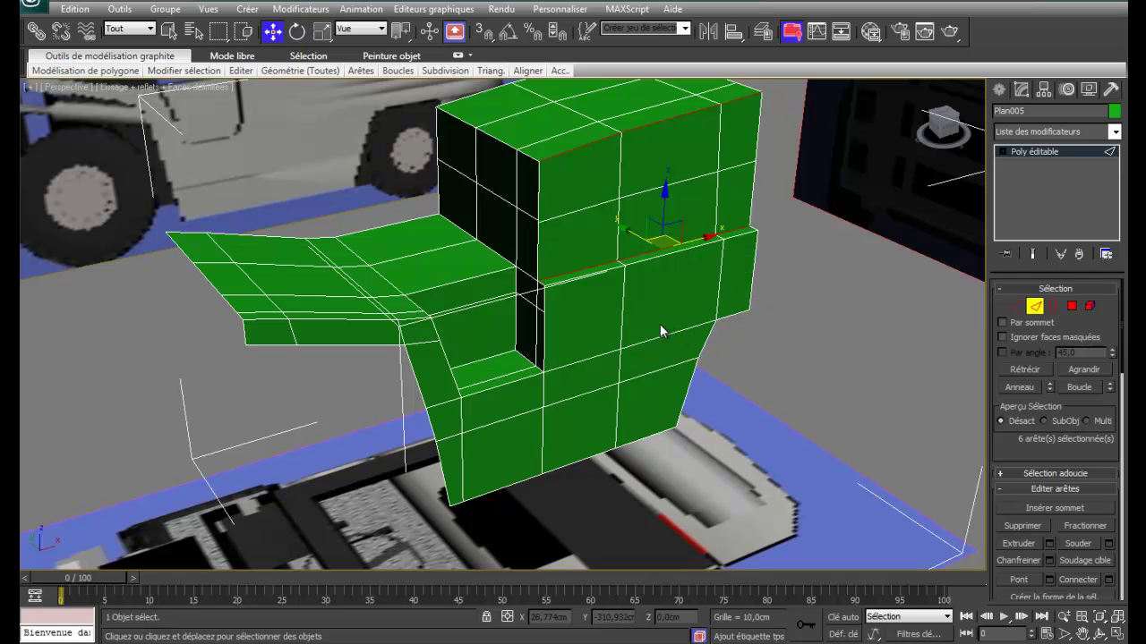
# Weld the two overlapping vertices where the bridged side meets the upright panel's middle row.
pyautogui.click(1016, 306)
pyautogui.moveTo(529, 212); pyautogui.dragTo(550, 243)
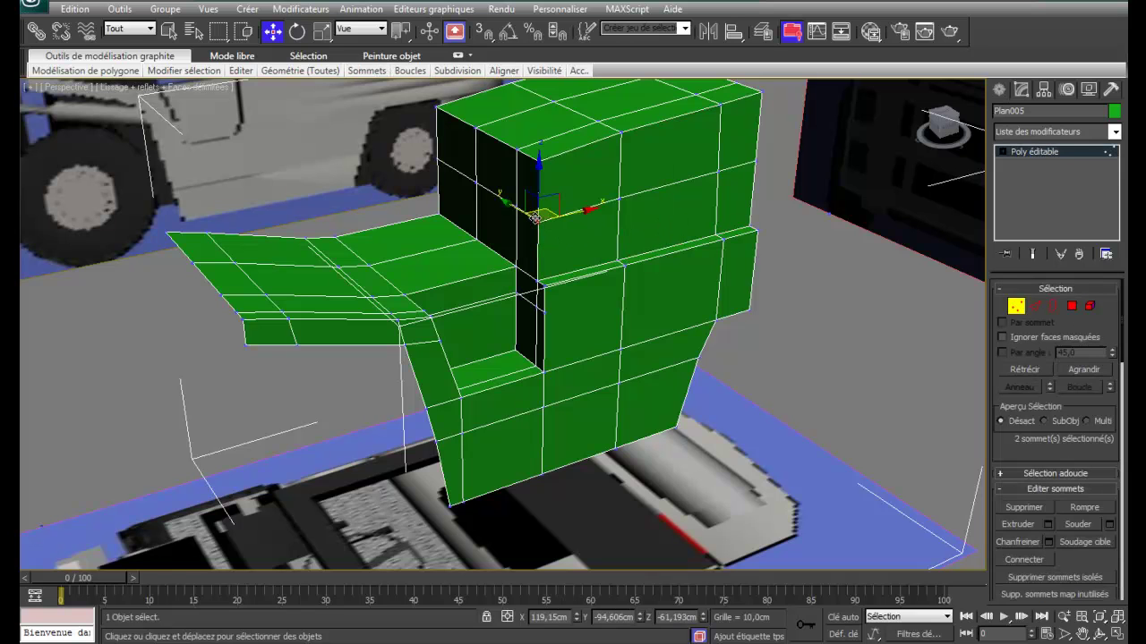
pyautogui.rightClick(536, 223)
pyautogui.click(501, 306)
pyautogui.click(530, 239)
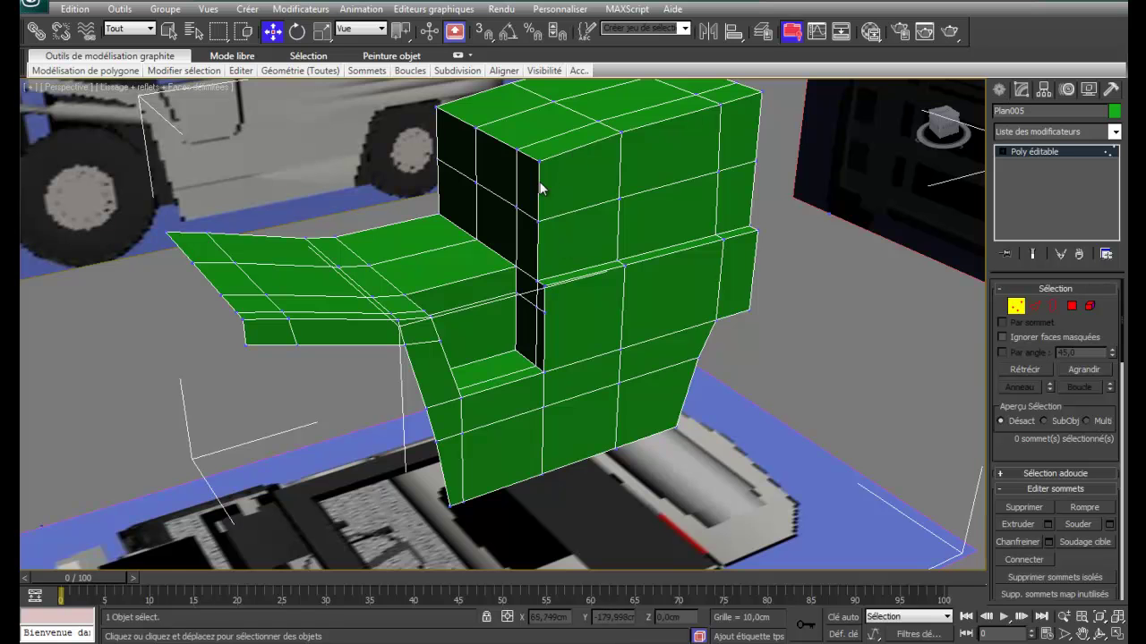
# Check the seat base against the front-view blueprint in see-through display, select its upper rear vertices, and save the scene.
pyautogui.hotkey('alt', 'w')
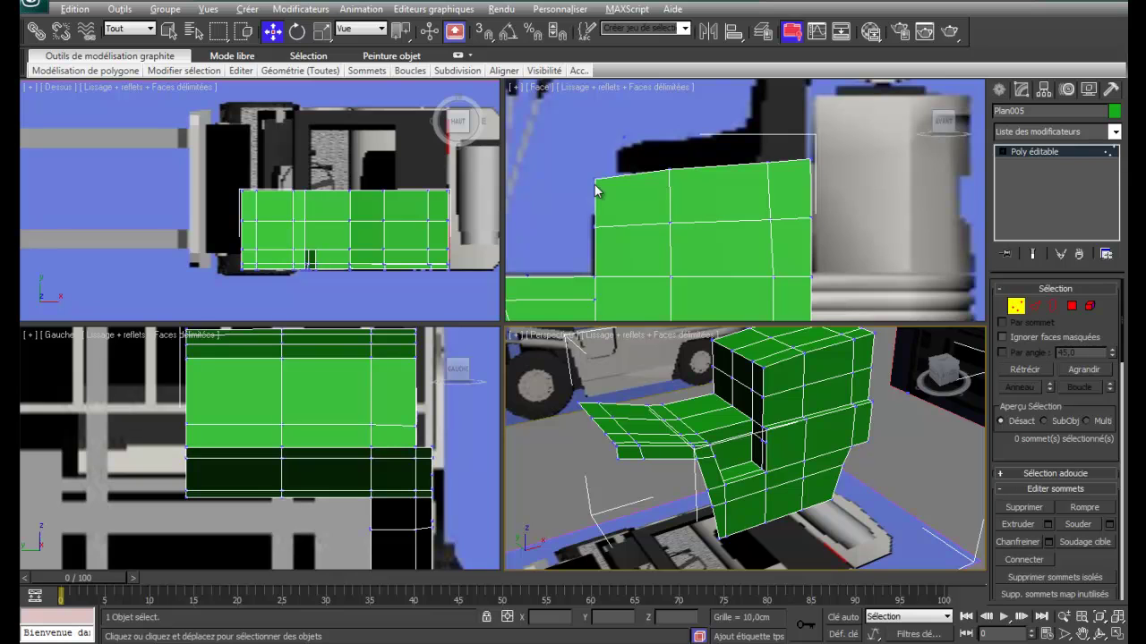
pyautogui.hotkey('alt', 'x')
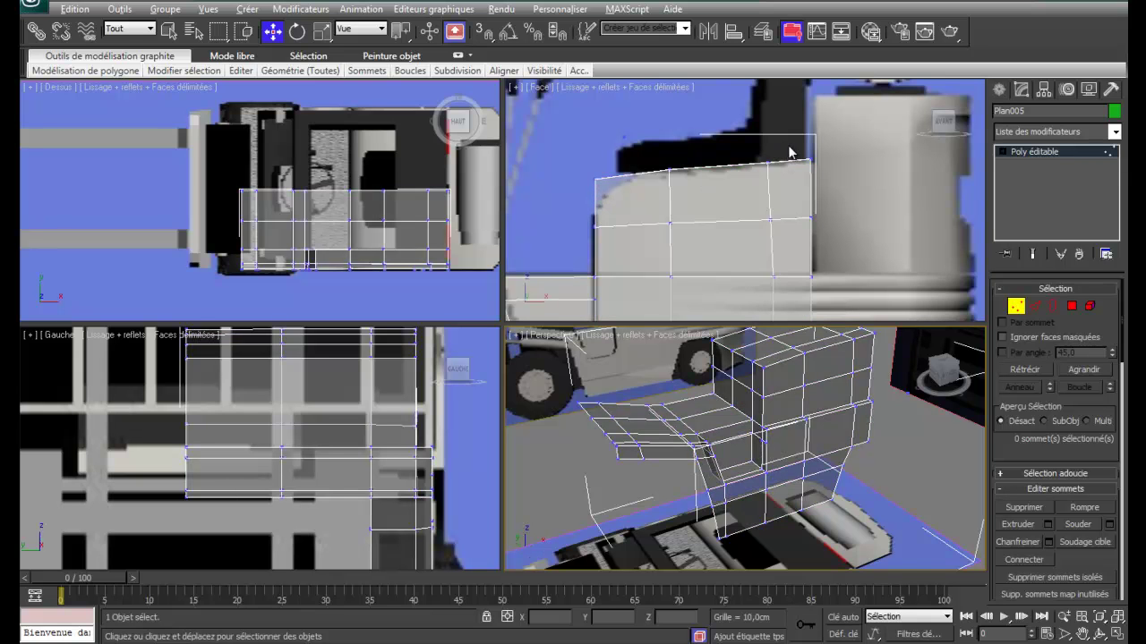
pyautogui.moveTo(799, 145); pyautogui.dragTo(855, 157)
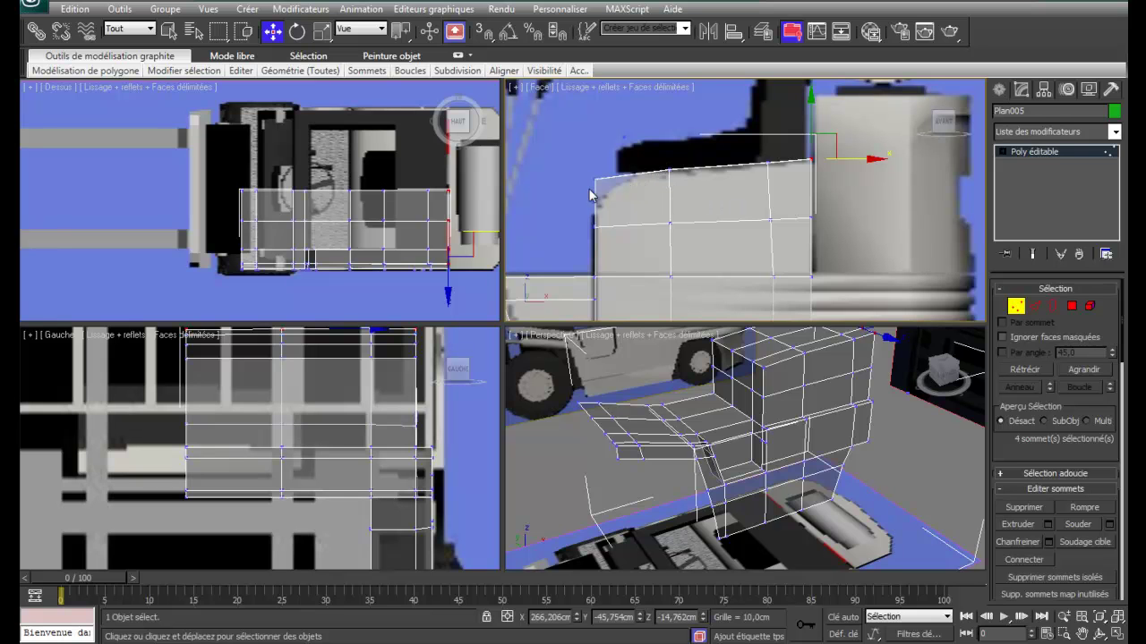
pyautogui.hotkey('ctrl', 's')
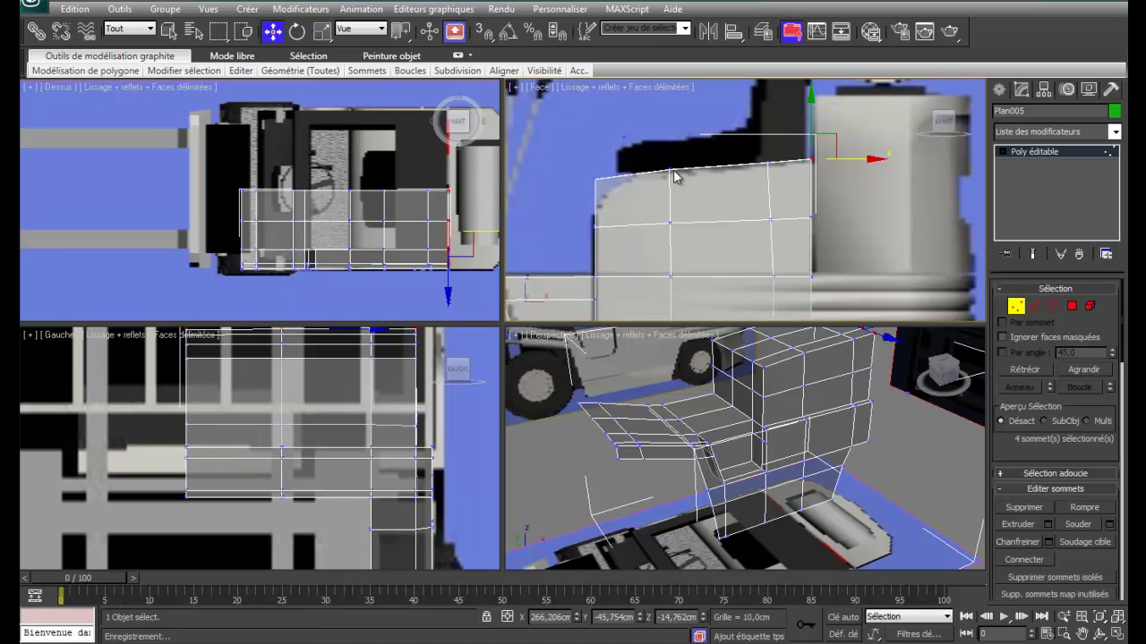
pyautogui.hotkey('alt', 'x')
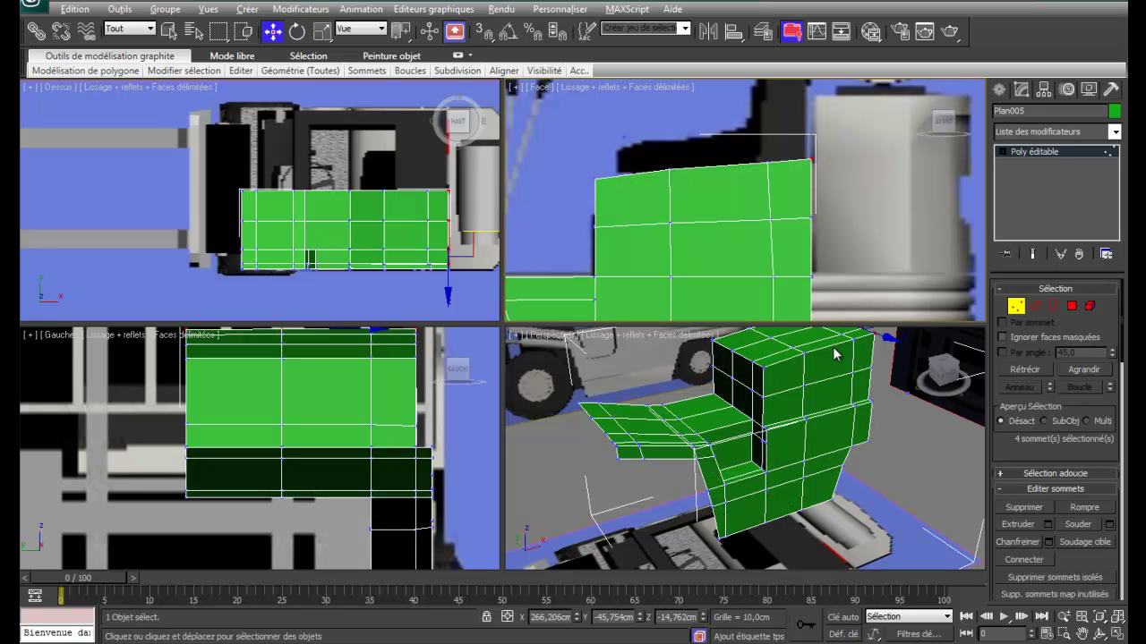
# Extend the two upright rear edges of the seat base's side outward to about Y -101.5 cm.
pyautogui.rightClick(845, 224)
pyautogui.click(624, 205)
pyautogui.scroll(-3, 624, 205)
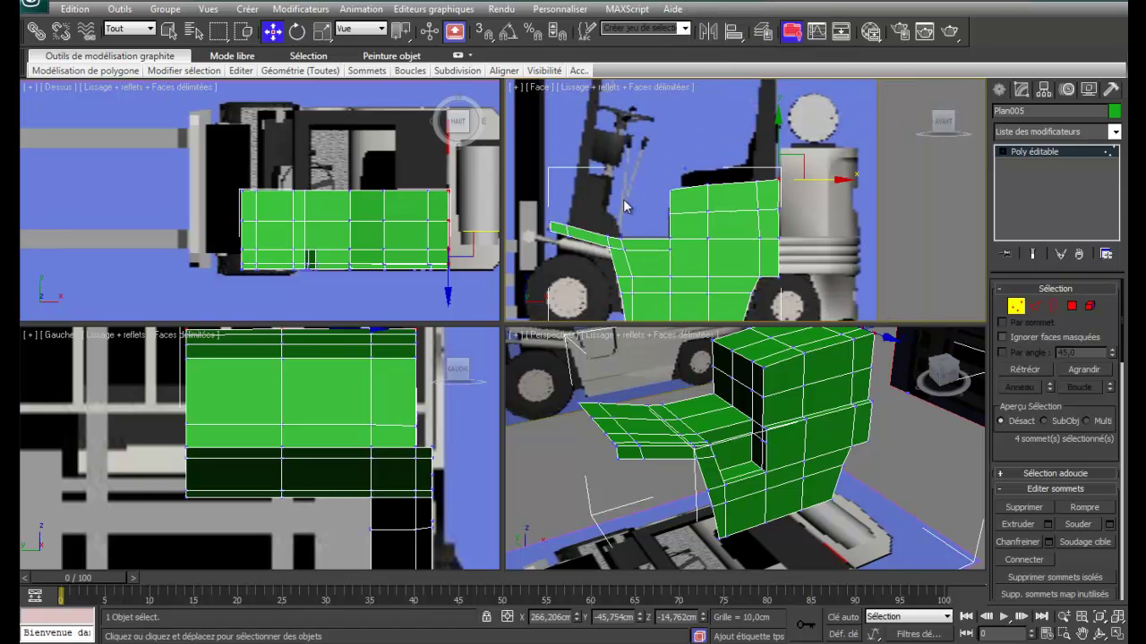
pyautogui.moveTo(815, 228); pyautogui.dragTo(710, 237, button='middle')
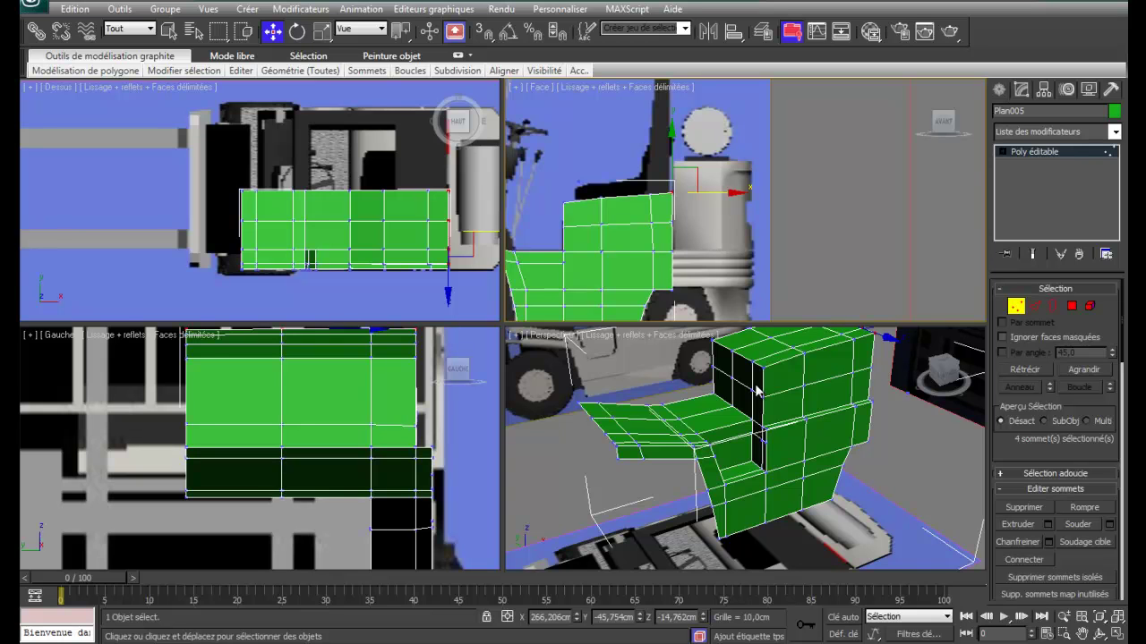
pyautogui.moveTo(760, 381); pyautogui.dragTo(651, 405, button='middle')
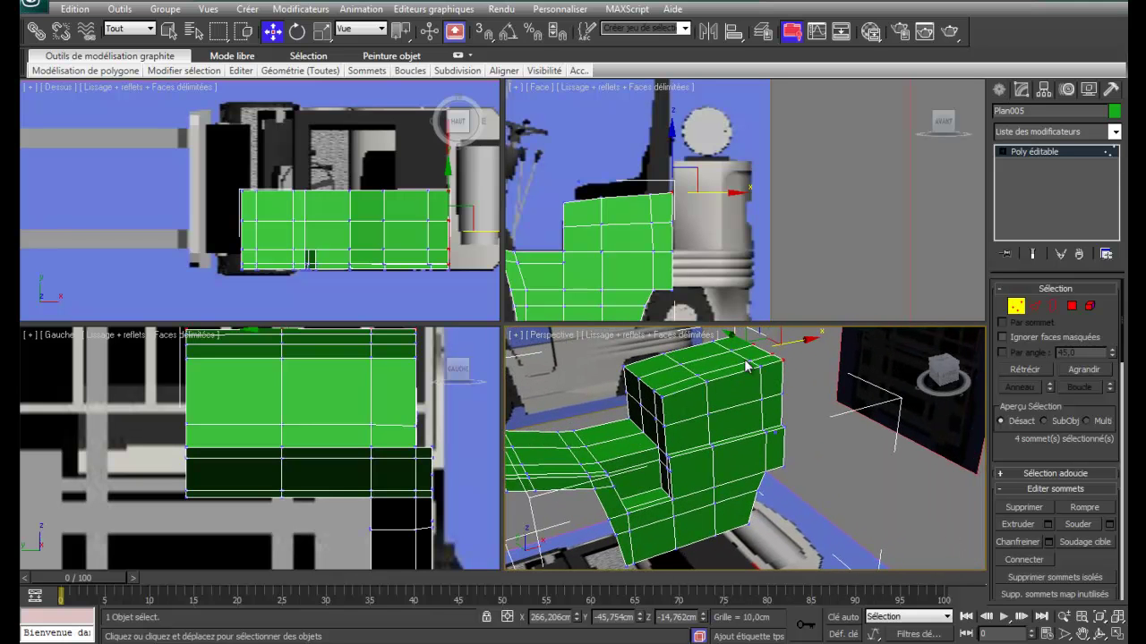
pyautogui.press('2')
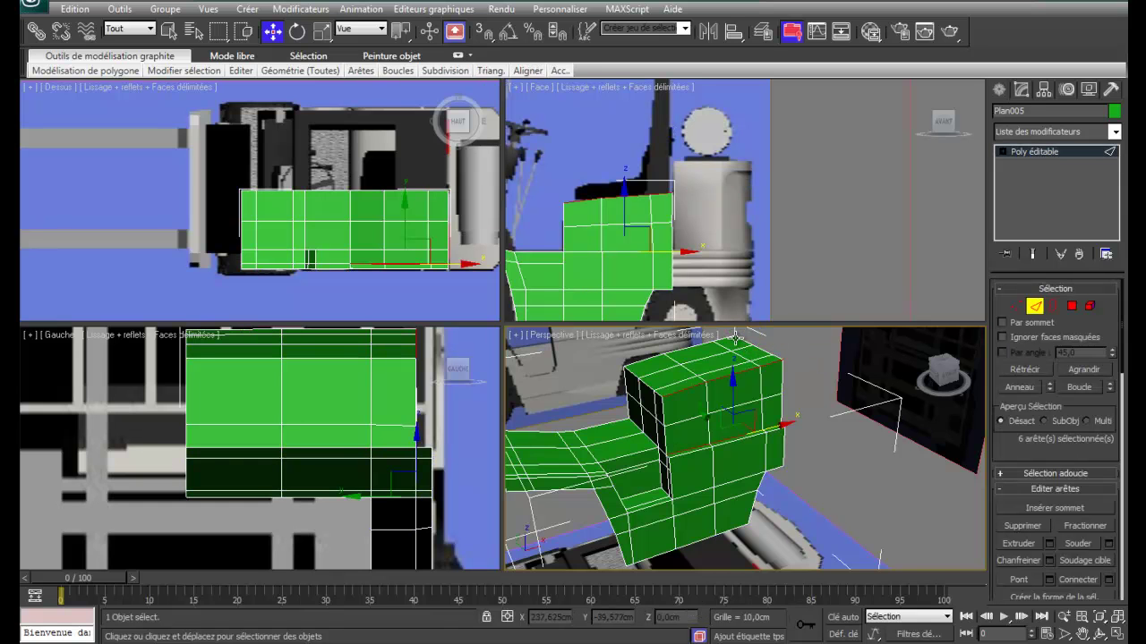
pyautogui.click(743, 347)
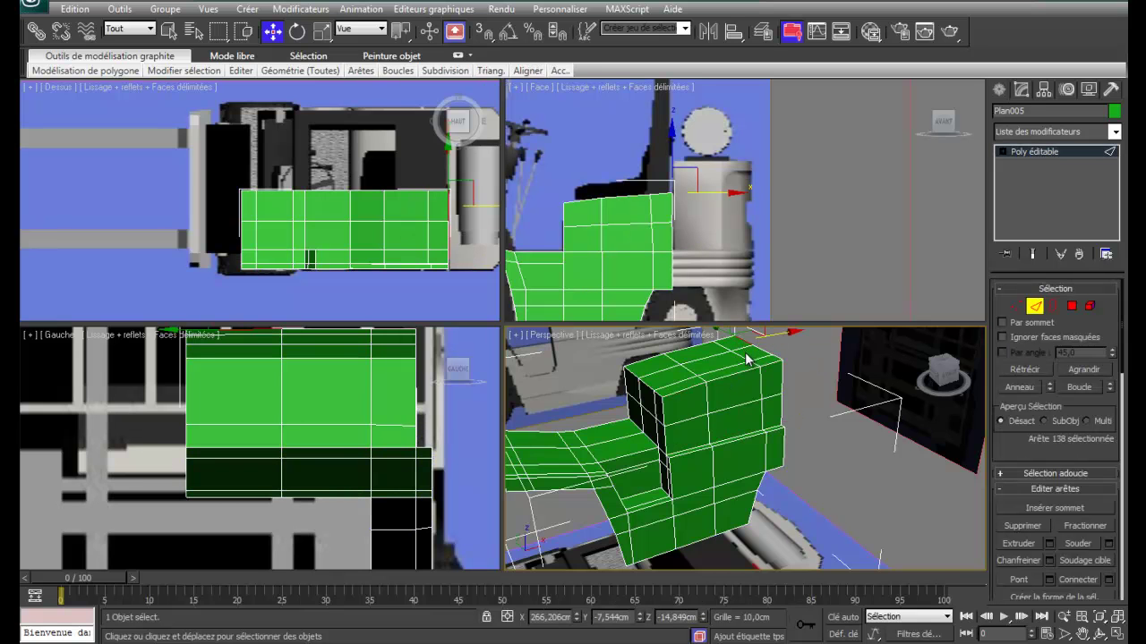
pyautogui.click(783, 380)
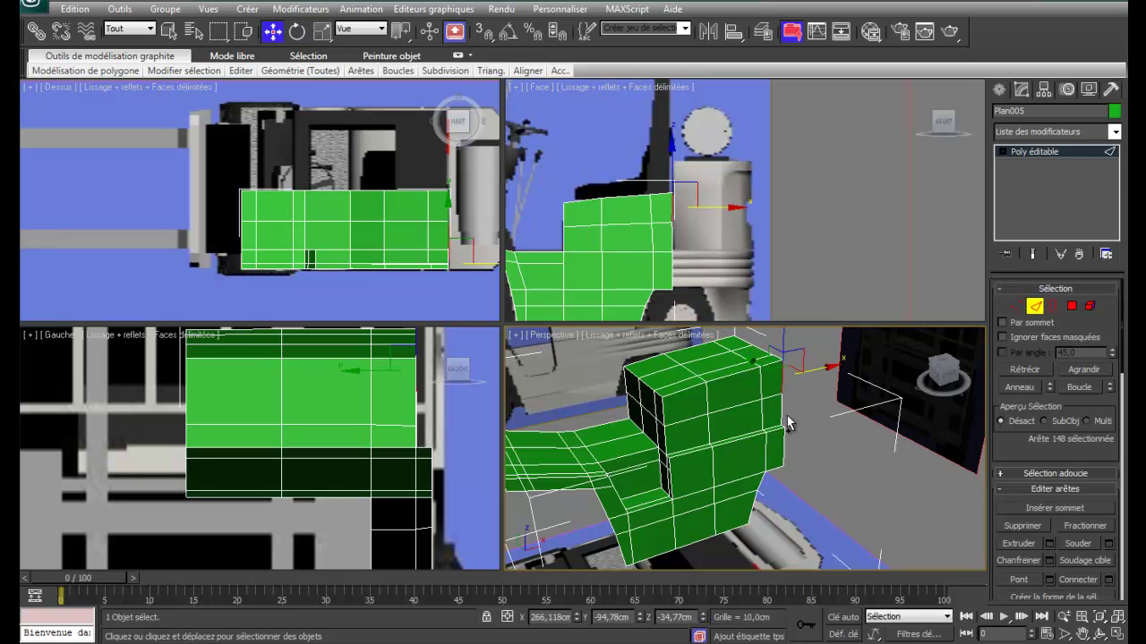
pyautogui.keyDown('ctrl'); pyautogui.click(781, 413); pyautogui.keyUp('ctrl')
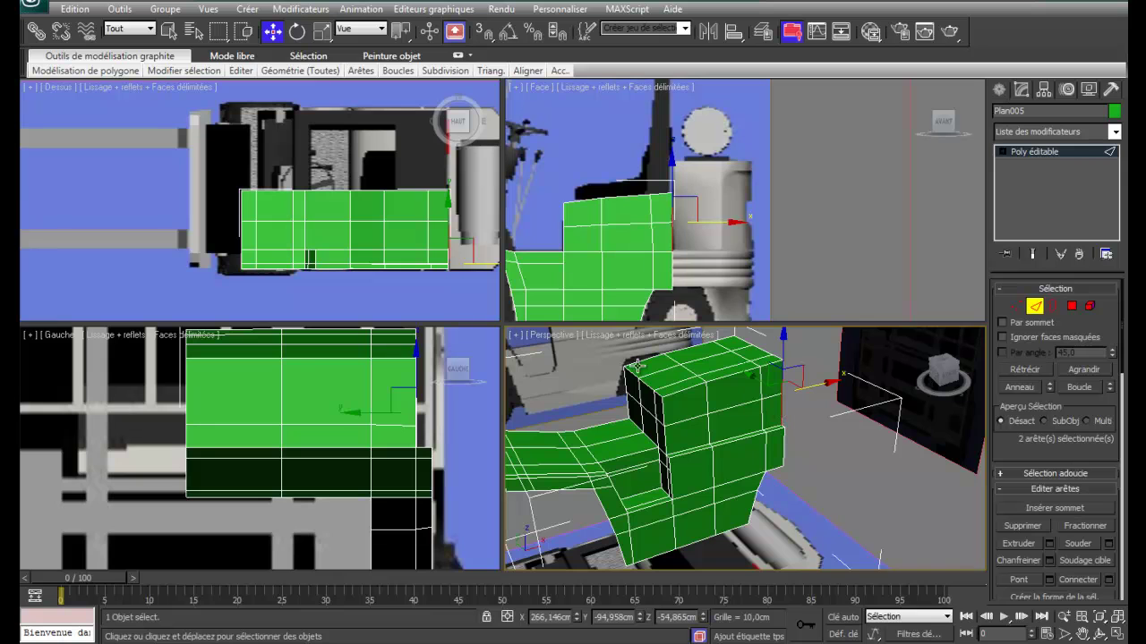
pyautogui.rightClick(463, 444)
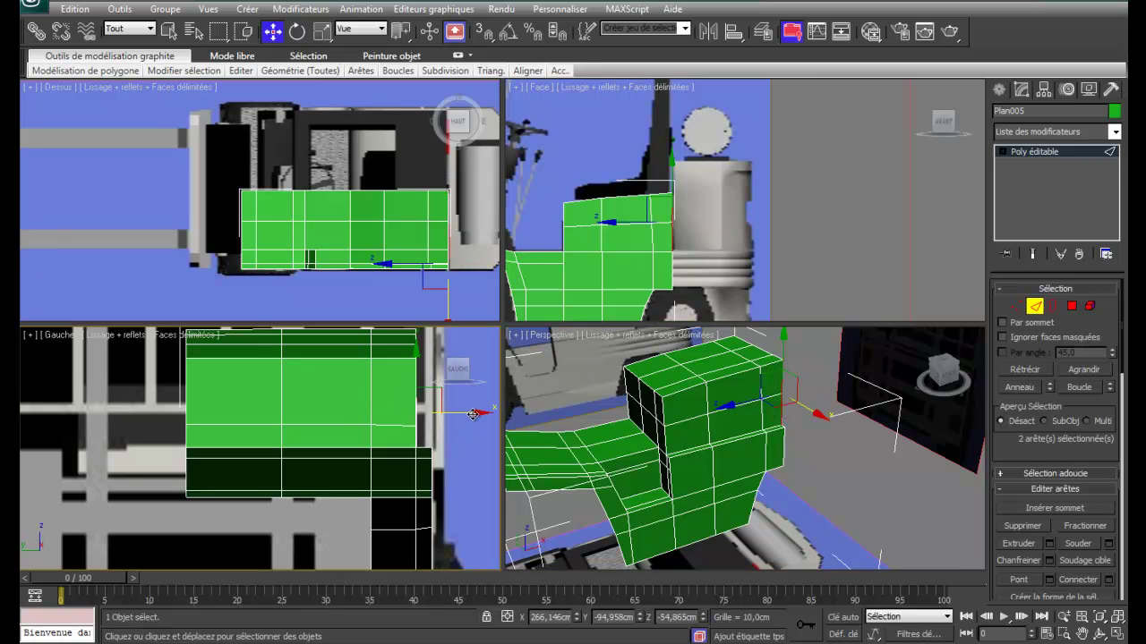
pyautogui.moveTo(474, 414); pyautogui.dragTo(486, 411)
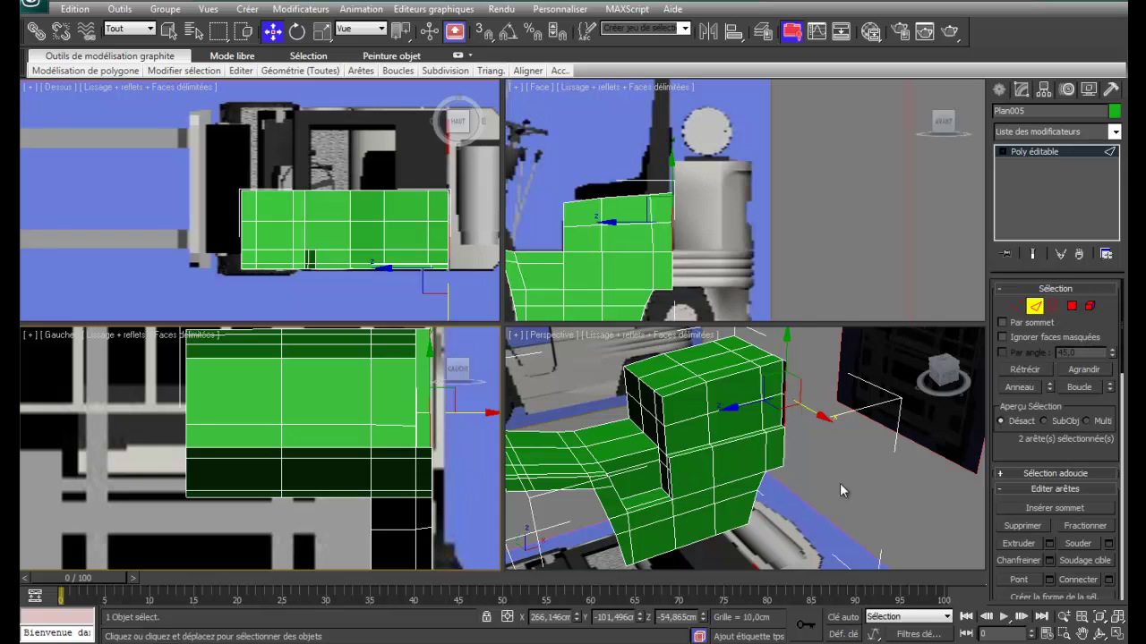
# Weld the two neighbouring vertices at the rear corner where the seat base's extended side meets the chassis ledge.
pyautogui.scroll(8, 831, 473)
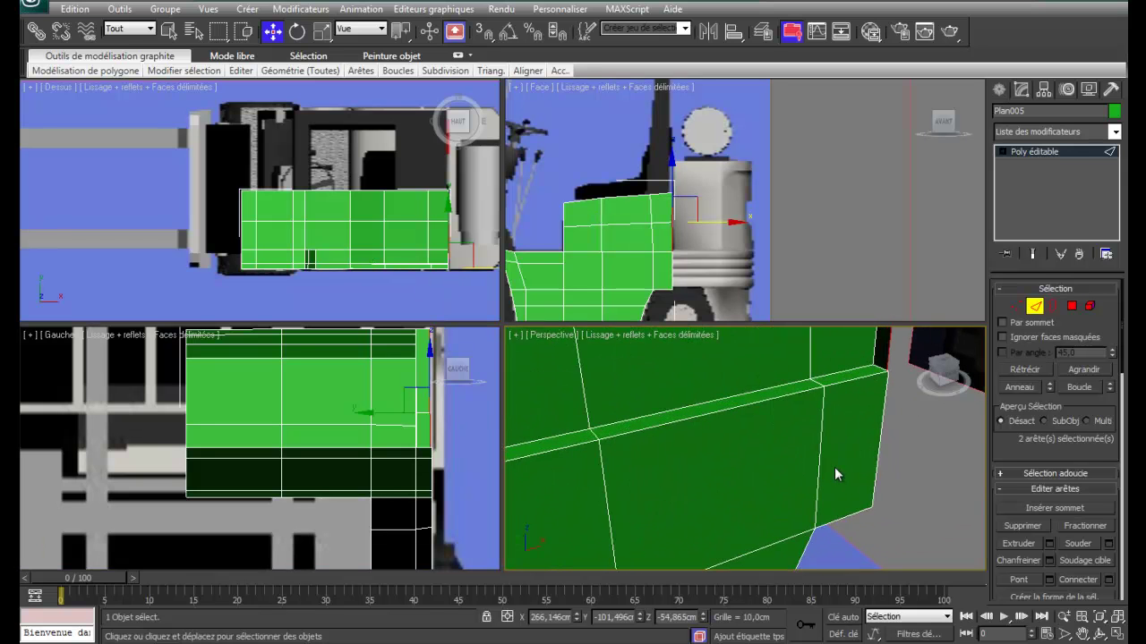
pyautogui.keyDown('alt'); pyautogui.moveTo(846, 445); pyautogui.dragTo(564, 570, button='middle'); pyautogui.keyUp('alt')
pyautogui.click(1034, 306)
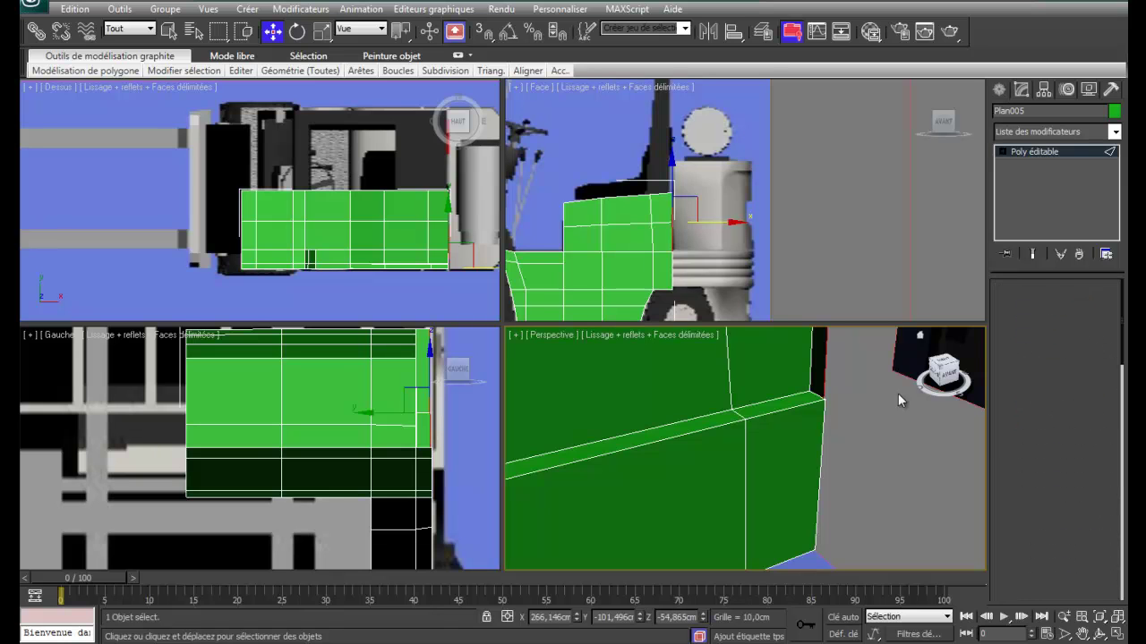
pyautogui.press('1')
pyautogui.moveTo(817, 398); pyautogui.dragTo(832, 413)
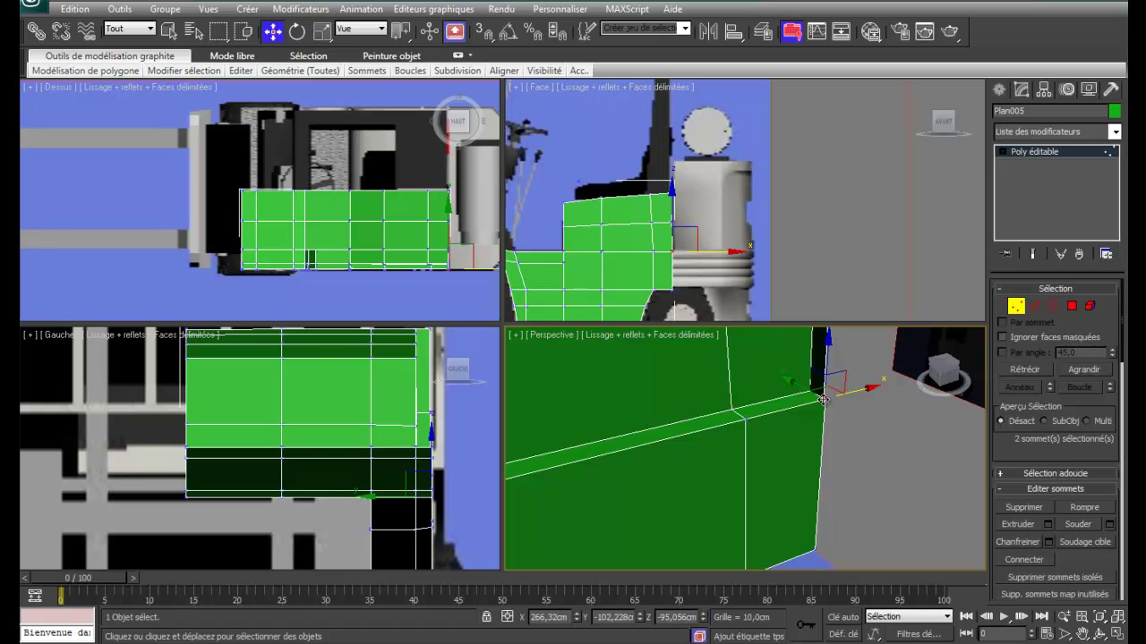
pyautogui.rightClick(828, 408)
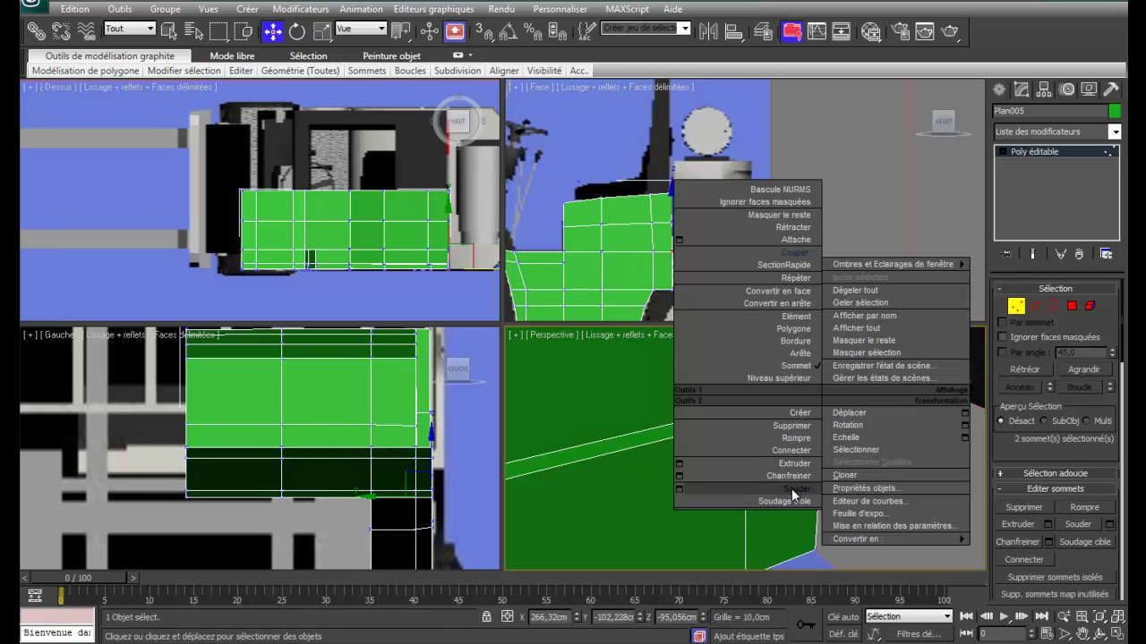
pyautogui.click(811, 466)
pyautogui.click(860, 403)
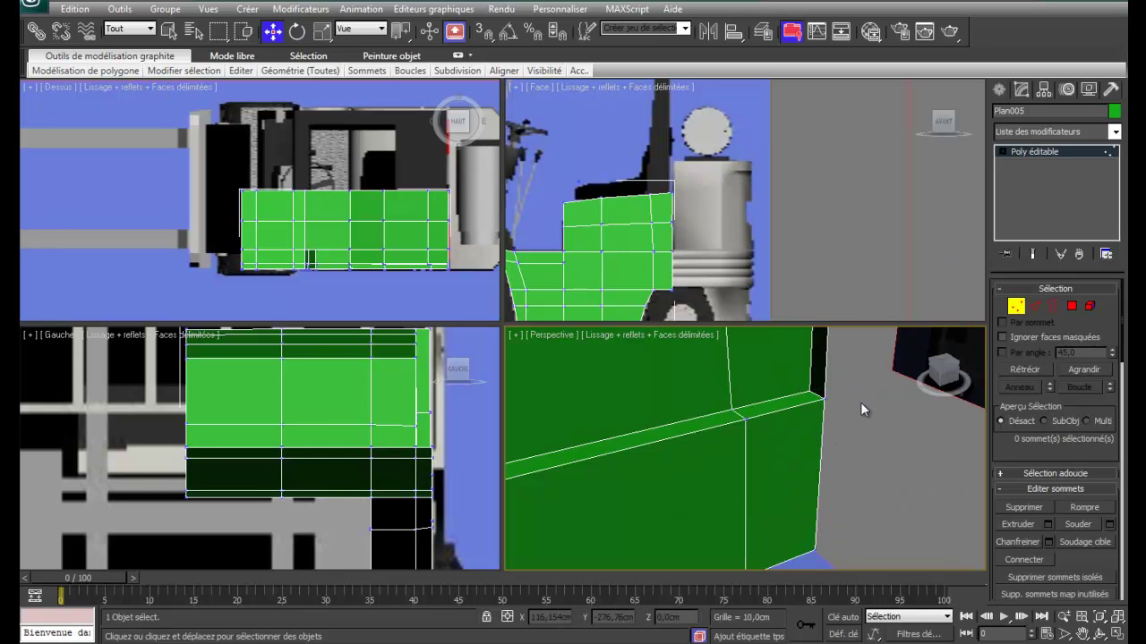
pyautogui.scroll(-6, 860, 405)
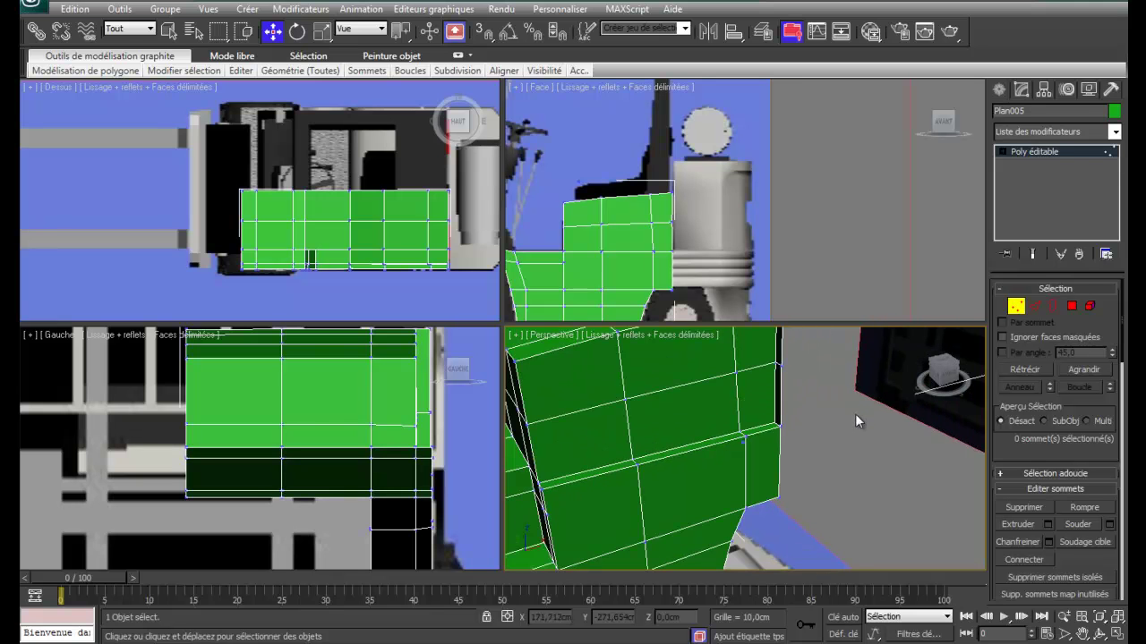
pyautogui.scroll(2, 857, 420)
pyautogui.keyDown('alt'); pyautogui.moveTo(823, 401); pyautogui.dragTo(831, 547, button='middle'); pyautogui.keyUp('alt')
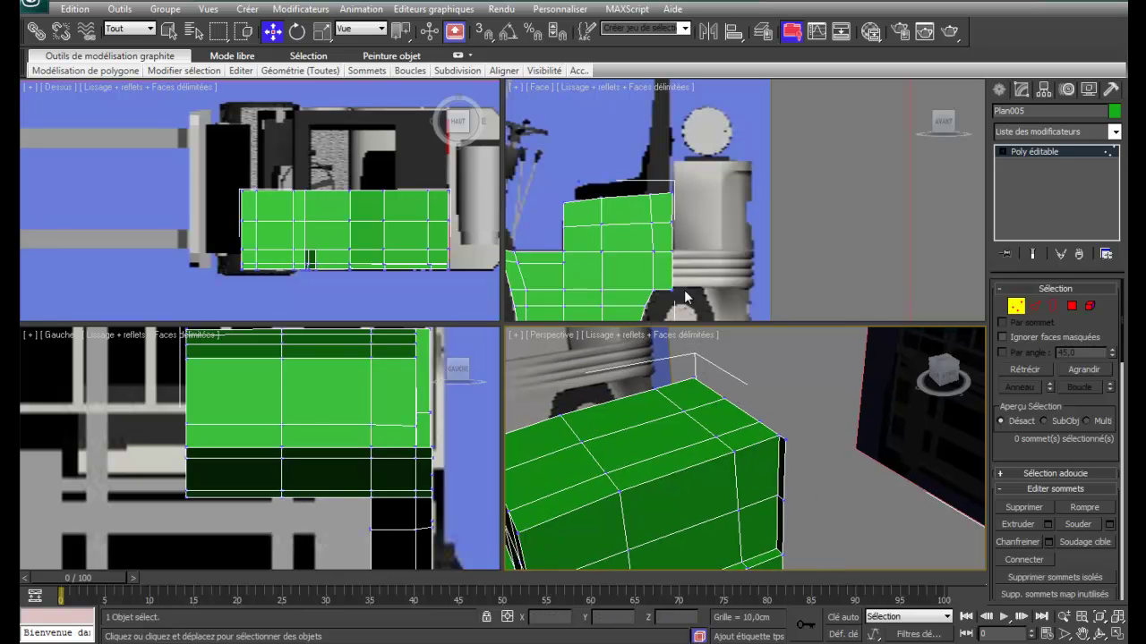
# Select the four rear edges across the seat base's top and extend them straight up to about Z 28.1 cm to form an upright panel.
pyautogui.click(1016, 306)
pyautogui.press('2')
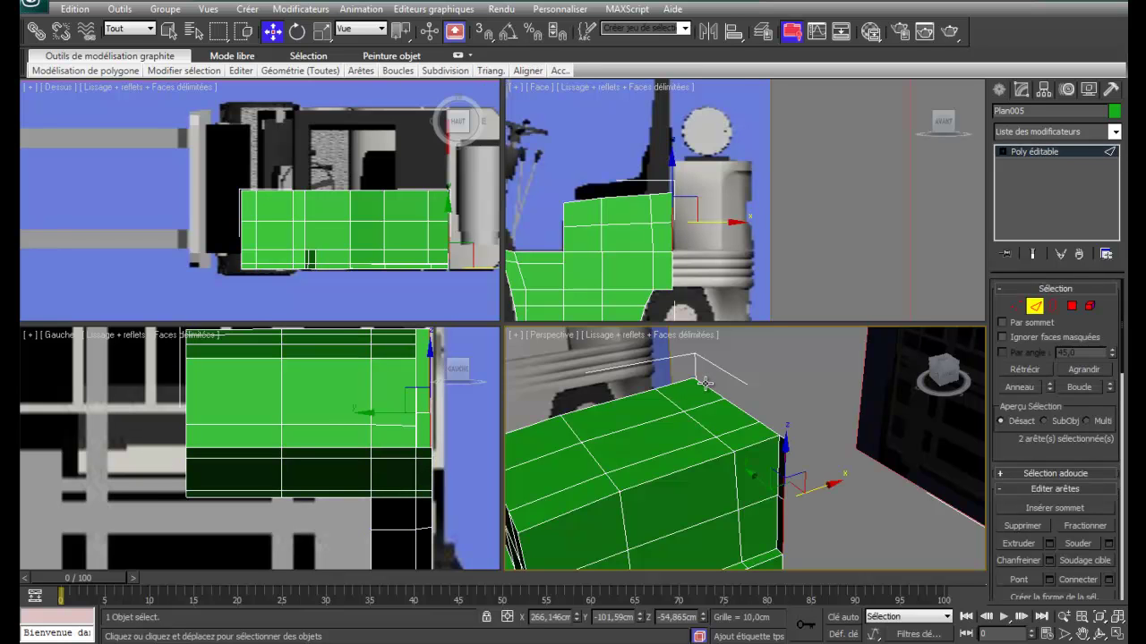
pyautogui.click(702, 382)
pyautogui.keyDown('ctrl'); pyautogui.click(733, 403); pyautogui.keyUp('ctrl')
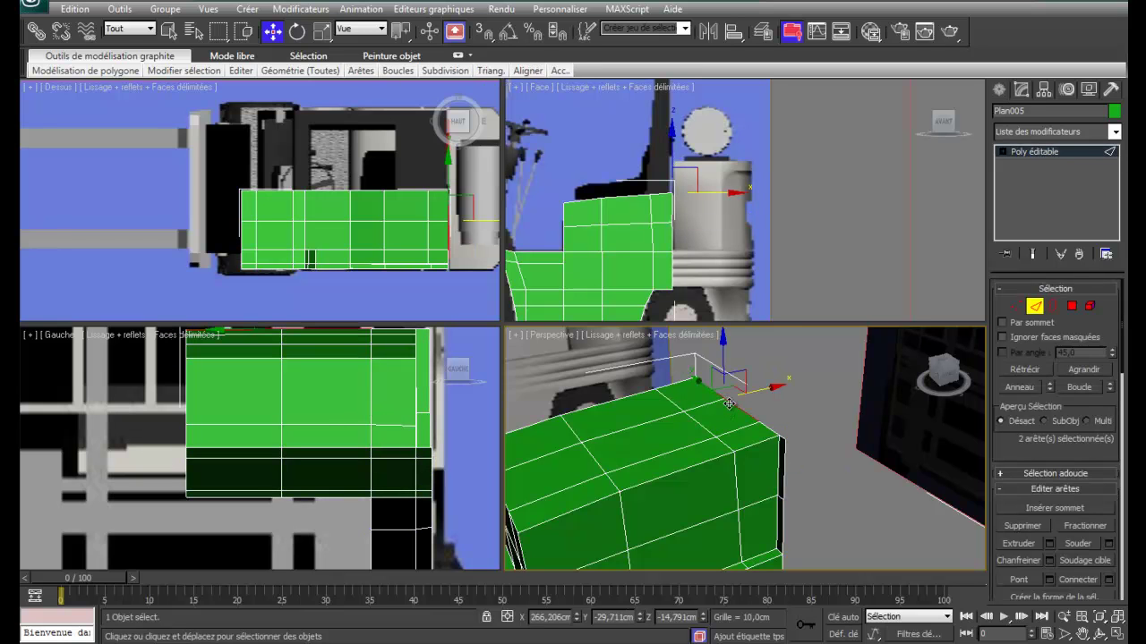
pyautogui.keyDown('ctrl'); pyautogui.click(765, 428); pyautogui.keyUp('ctrl')
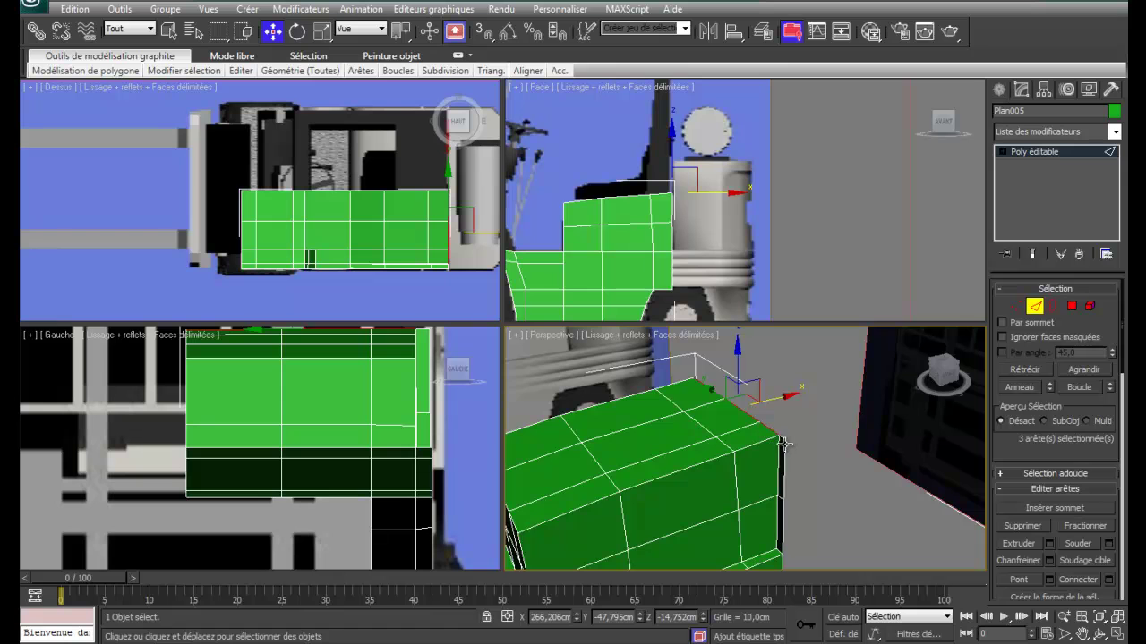
pyautogui.keyDown('ctrl'); pyautogui.click(782, 443); pyautogui.keyUp('ctrl')
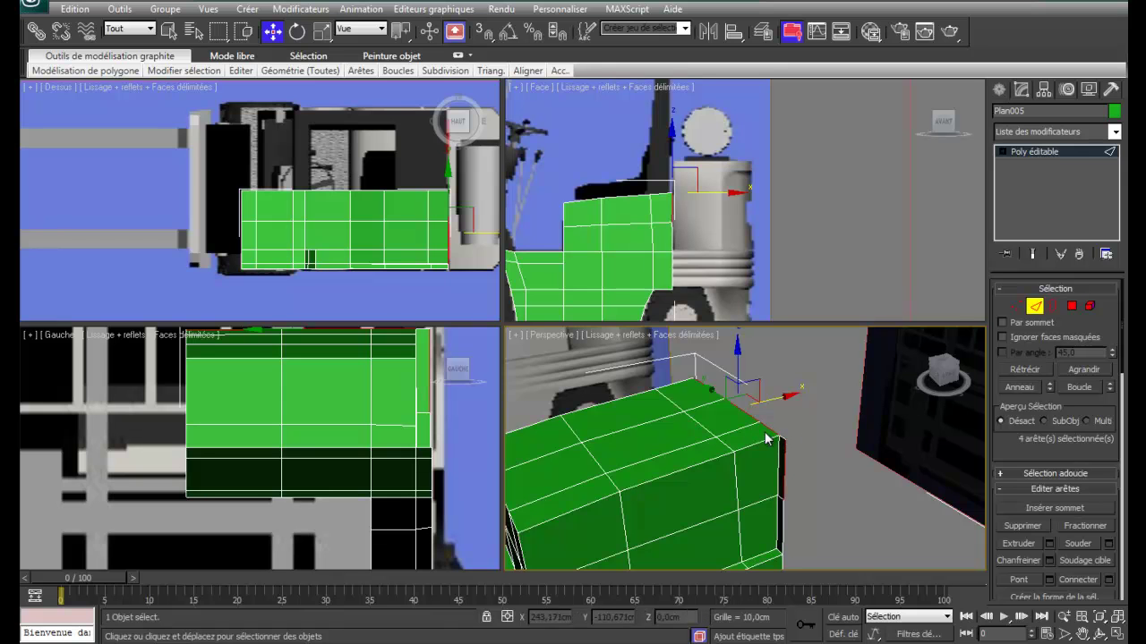
pyautogui.scroll(2, 821, 435)
pyautogui.scroll(2, 821, 437)
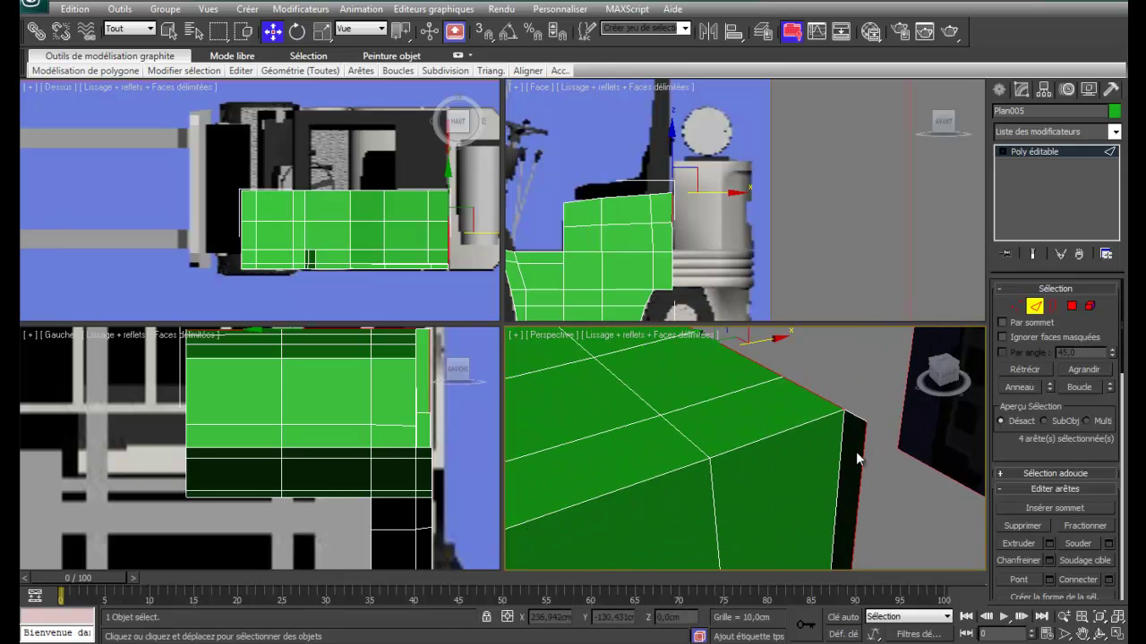
pyautogui.keyDown('alt'); pyautogui.click(862, 448); pyautogui.keyUp('alt')
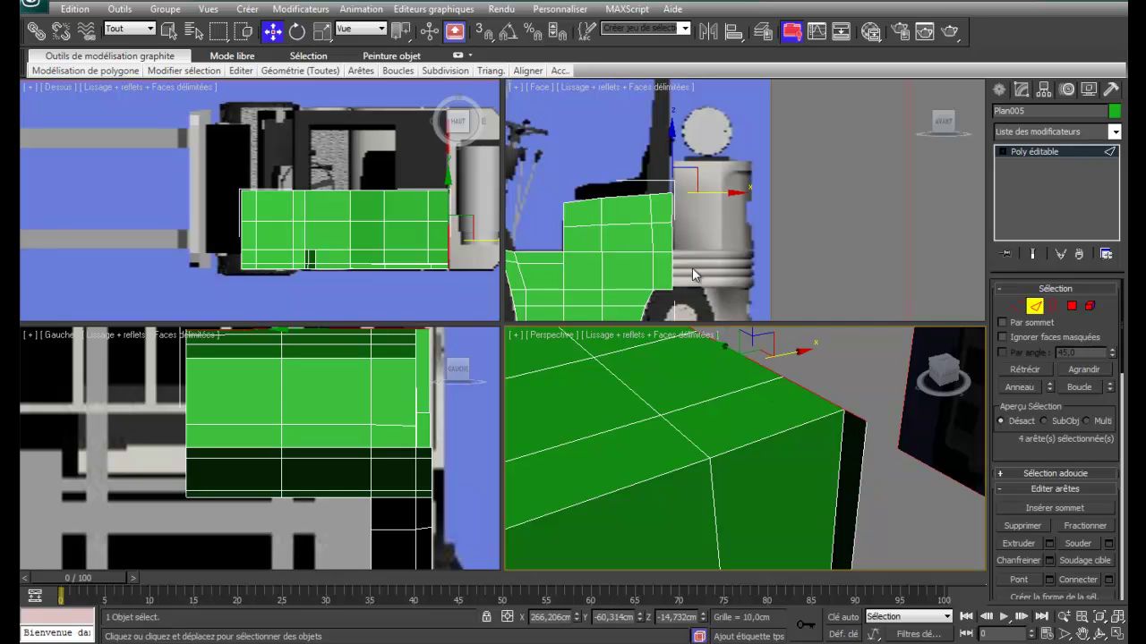
pyautogui.rightClick(625, 144)
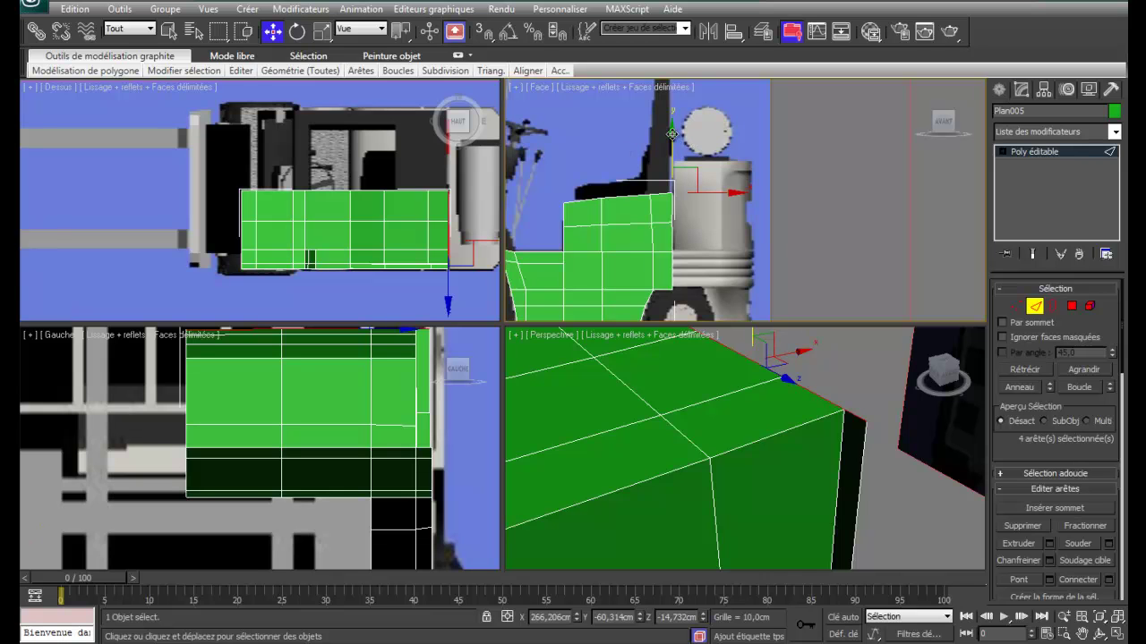
pyautogui.moveTo(672, 133); pyautogui.dragTo(670, 106)
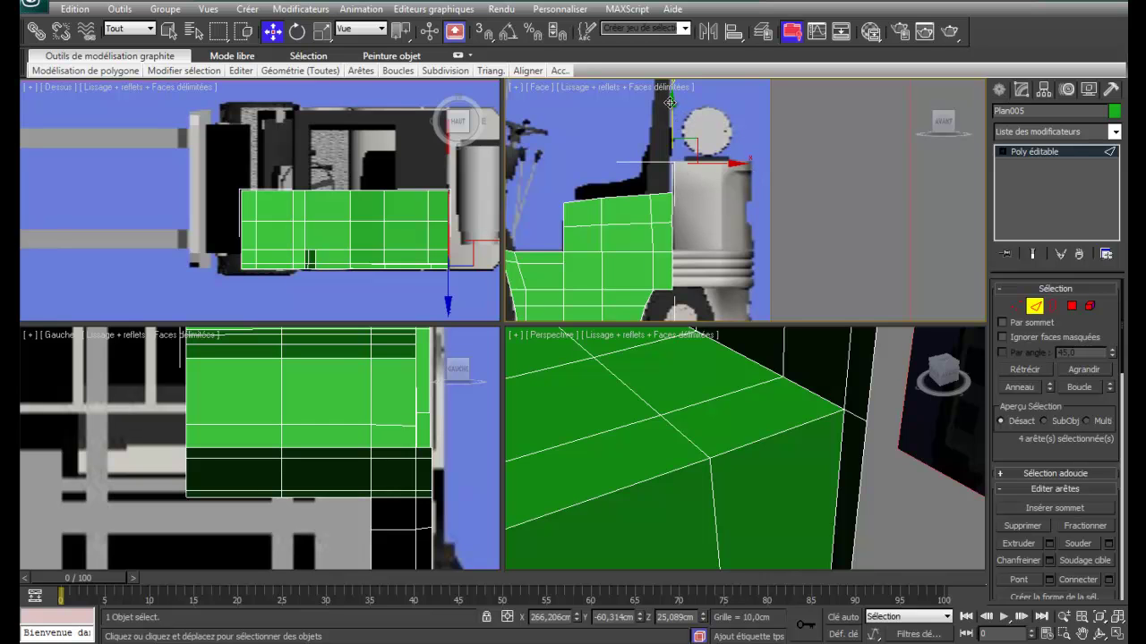
pyautogui.moveTo(670, 101); pyautogui.dragTo(671, 101)
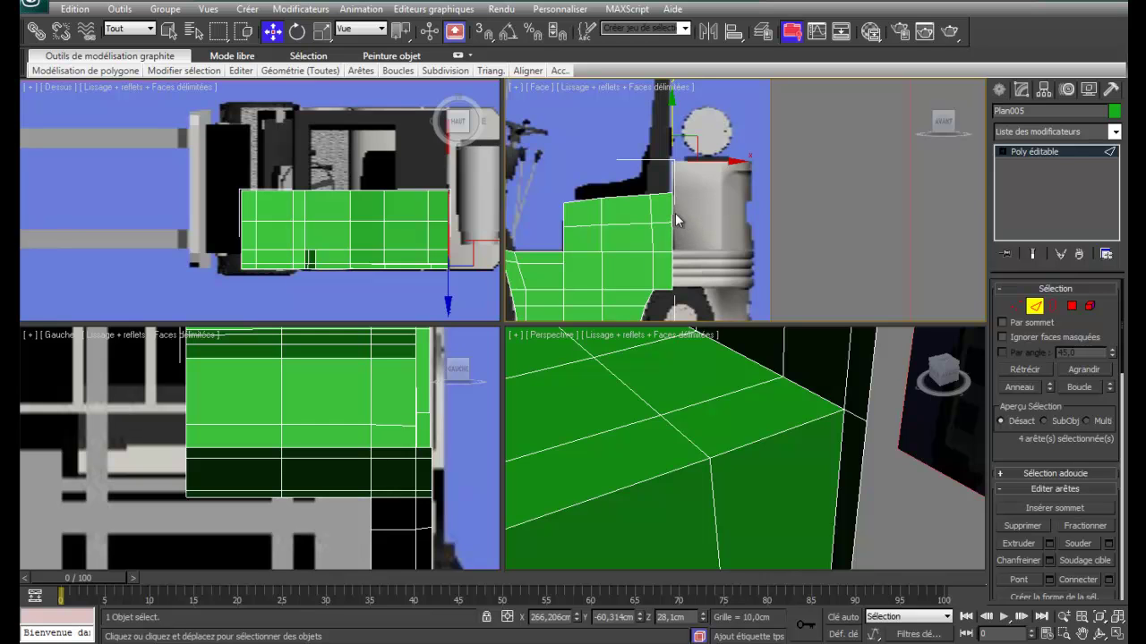
# Remove the extra vertical edge beside the outer corner of the raised panel behind the seat base.
pyautogui.click(897, 479)
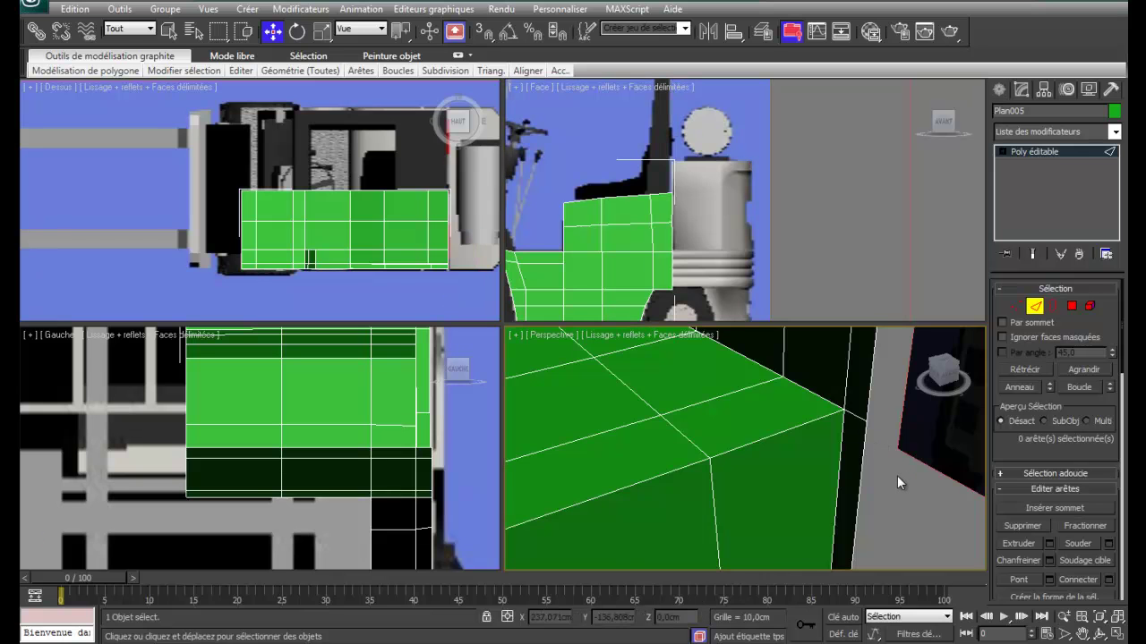
pyautogui.scroll(-5, 897, 475)
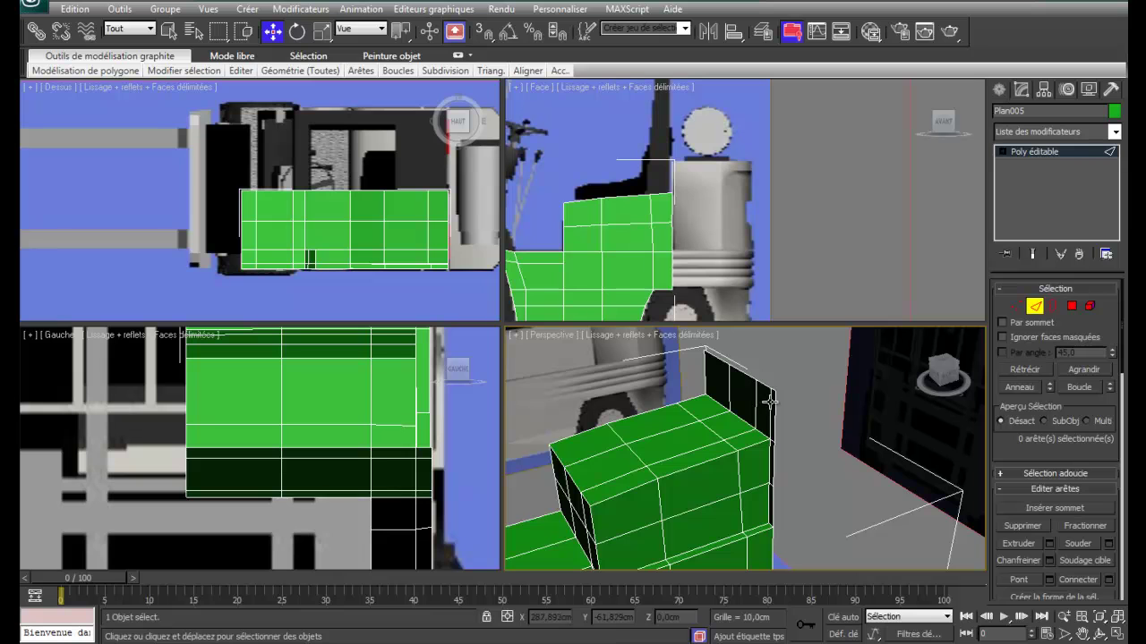
pyautogui.click(770, 402)
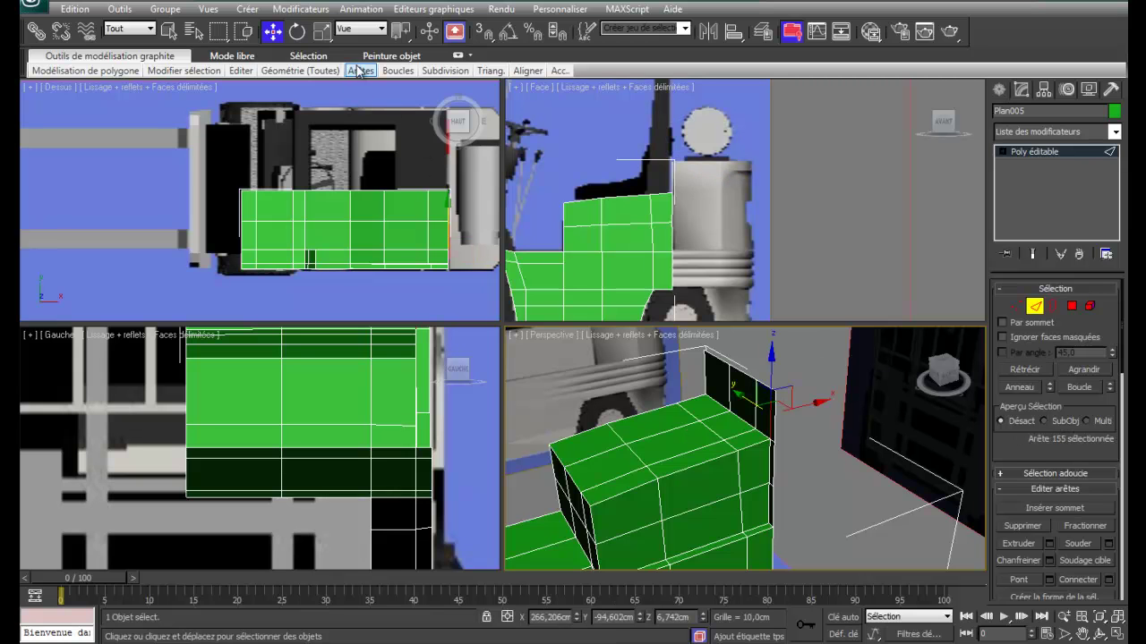
pyautogui.moveTo(361, 71)
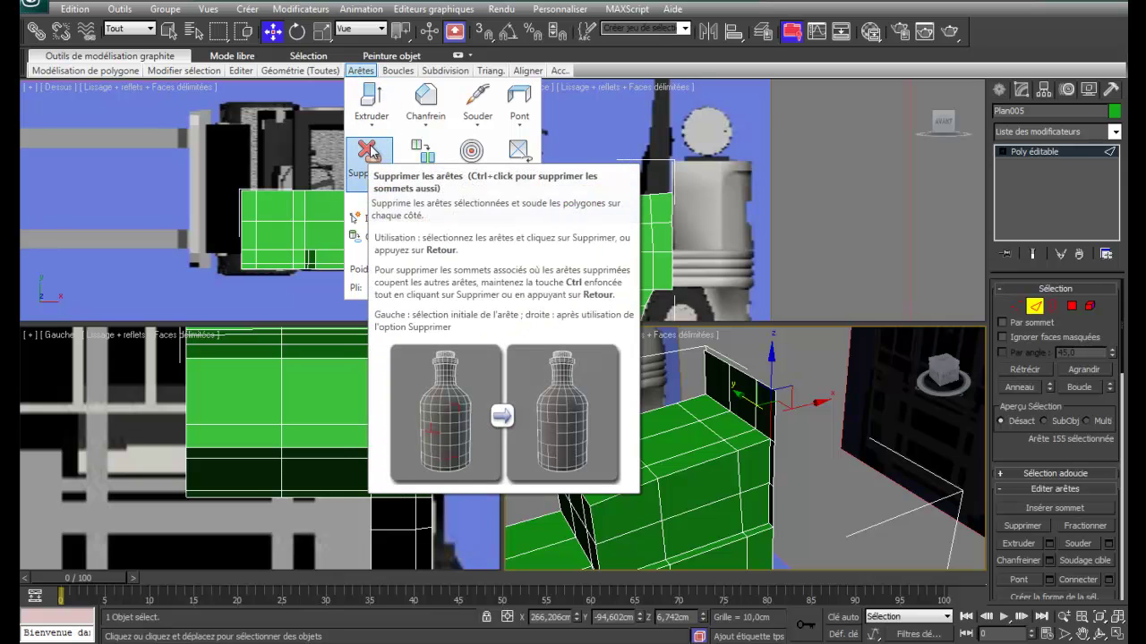
pyautogui.click(373, 154)
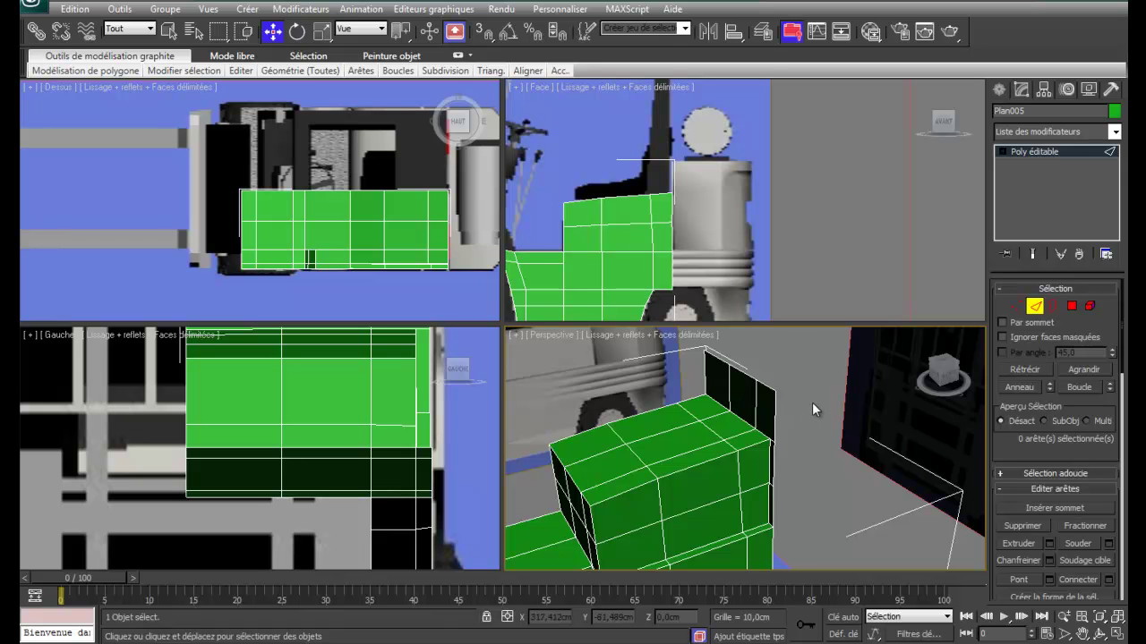
pyautogui.scroll(-1, 811, 408)
pyautogui.scroll(1, 809, 411)
# Extend the three rear vertical edges of the seat base's side backward in two sections, to about X 312.5 cm and X 335.7 cm.
pyautogui.click(672, 208)
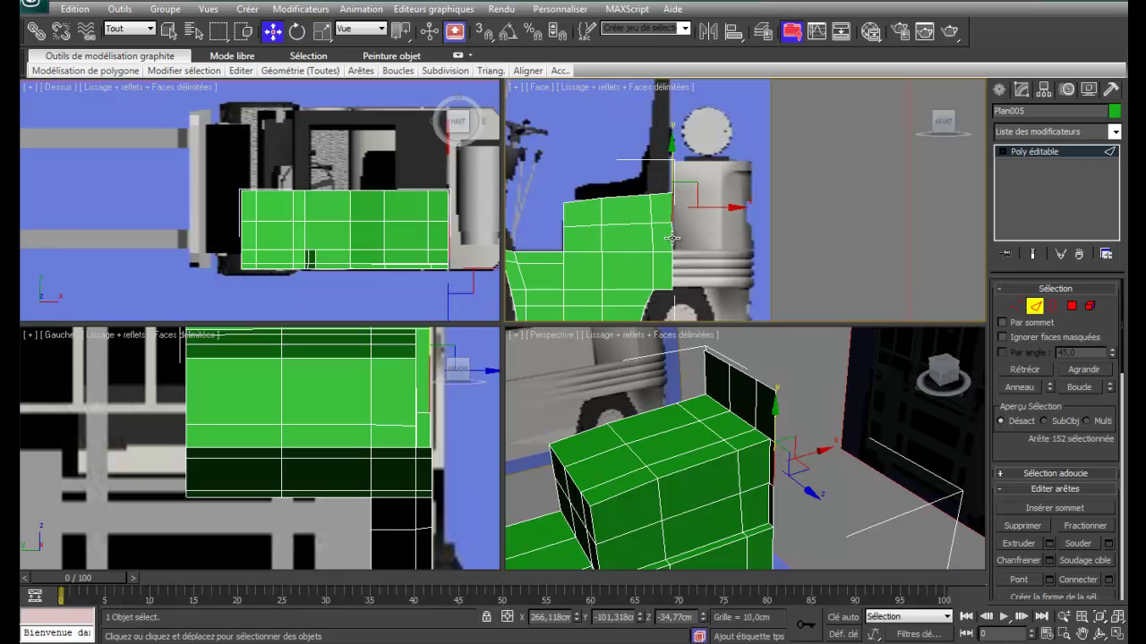
pyautogui.doubleClick(672, 235)
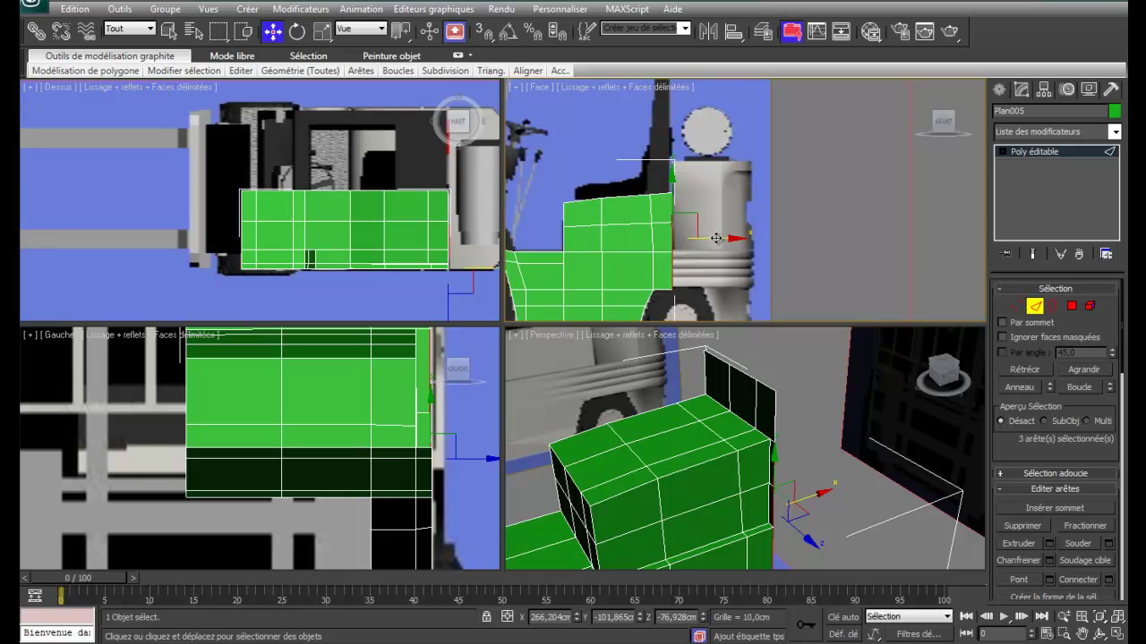
pyautogui.keyDown('shift'); pyautogui.moveTo(721, 238); pyautogui.dragTo(746, 254); pyautogui.keyUp('shift')
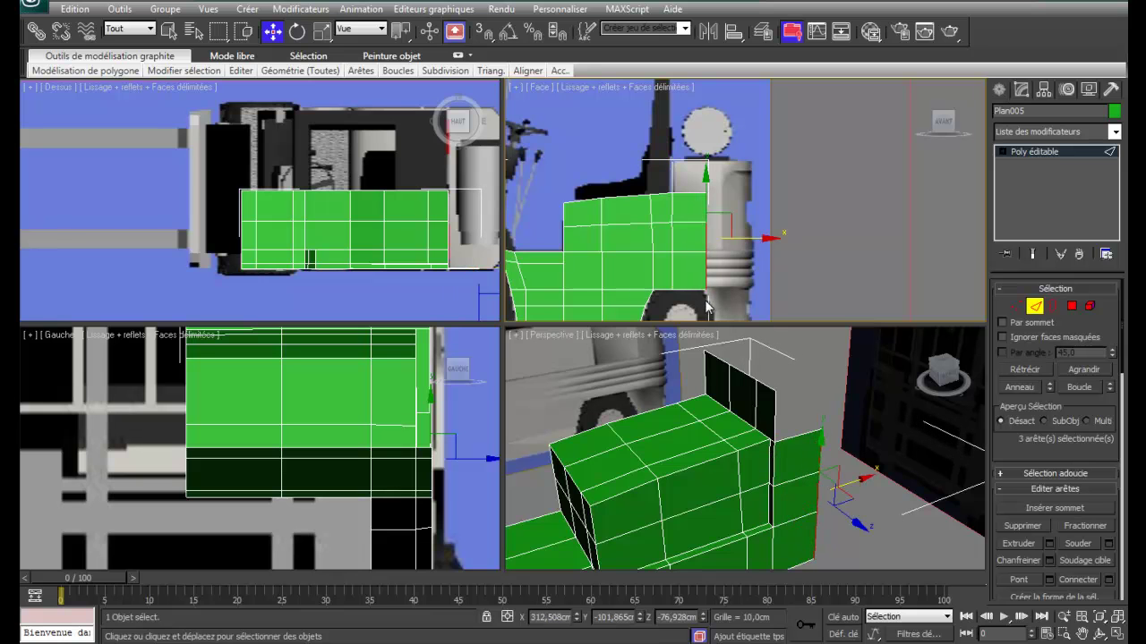
pyautogui.keyDown('shift'); pyautogui.moveTo(761, 239); pyautogui.dragTo(778, 244); pyautogui.keyUp('shift')
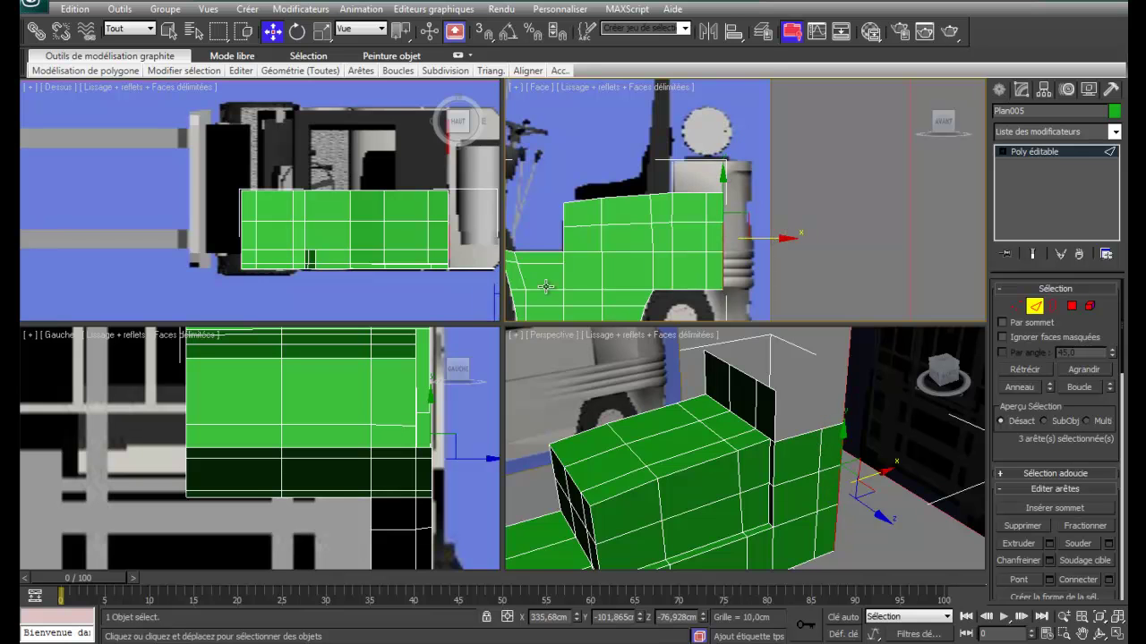
# Extend the same three edges section by section around the counterweight's rounded rear corner in the top-view blueprint, ending at about X 373.7, Y 15 cm.
pyautogui.moveTo(423, 283); pyautogui.dragTo(280, 286, button='middle')
pyautogui.scroll(2, 390, 266)
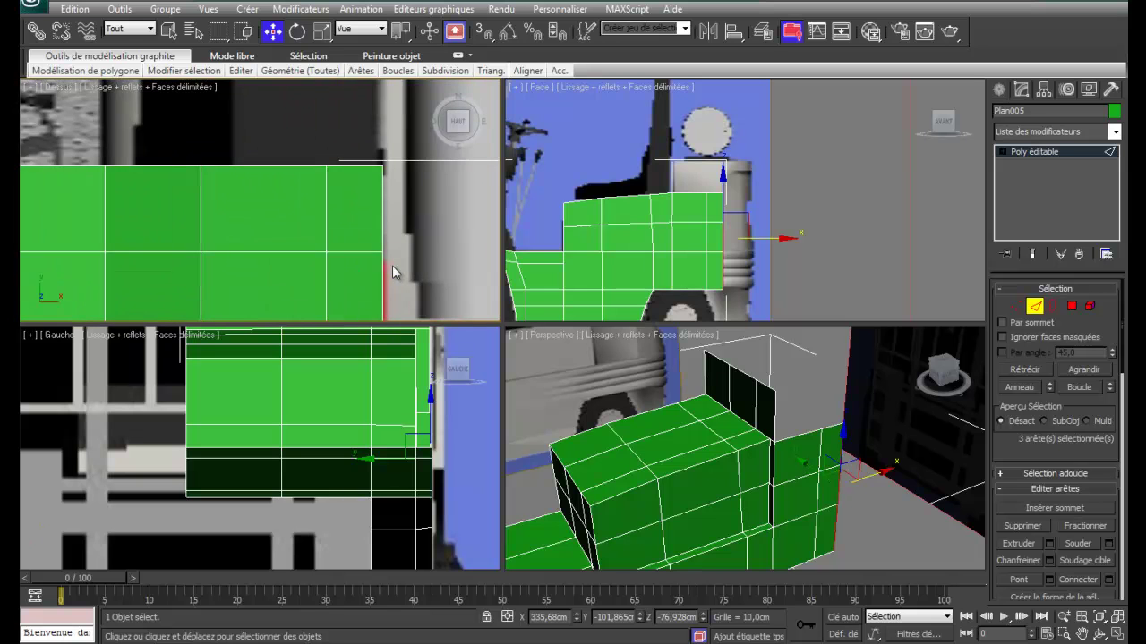
pyautogui.scroll(-1, 392, 266)
pyautogui.moveTo(362, 257); pyautogui.dragTo(316, 268, button='middle')
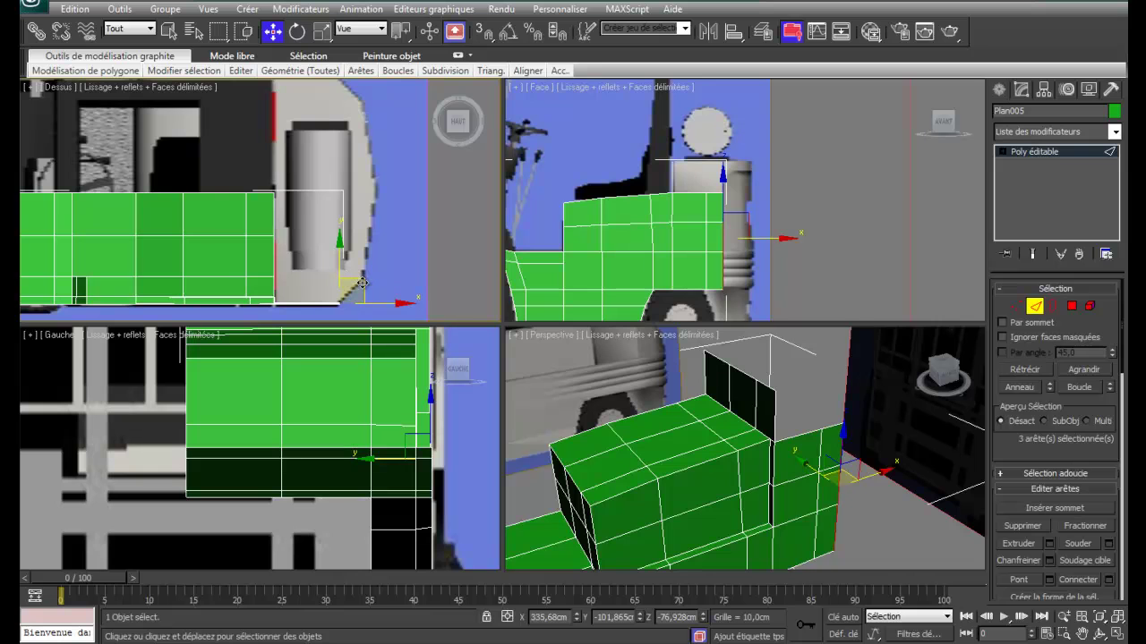
pyautogui.moveTo(362, 283); pyautogui.dragTo(386, 261)
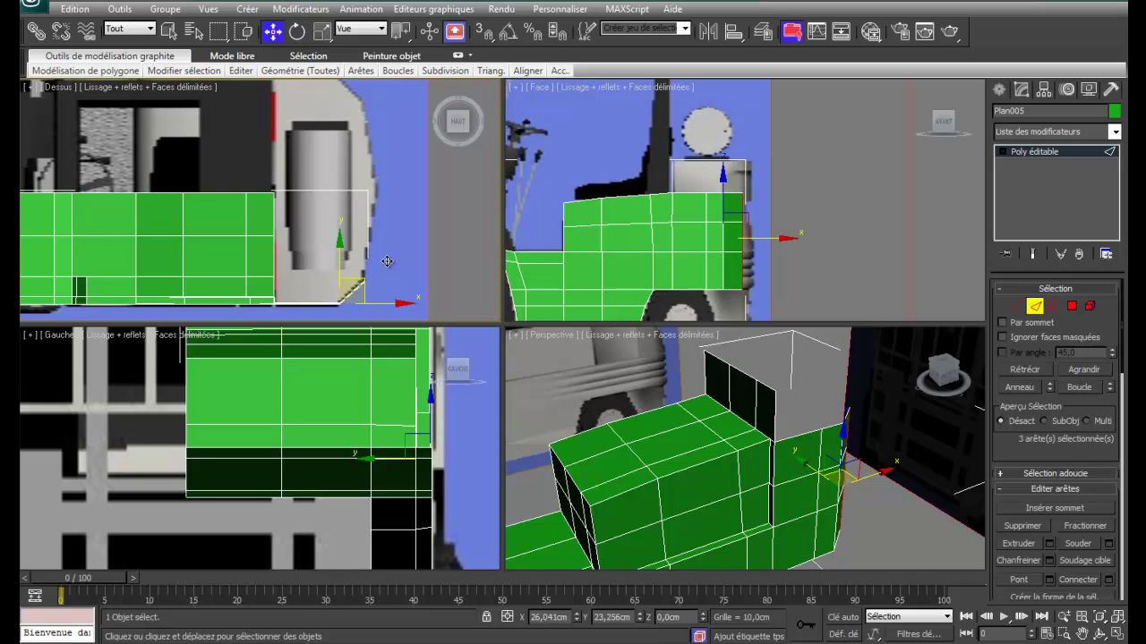
pyautogui.moveTo(387, 260); pyautogui.dragTo(397, 172)
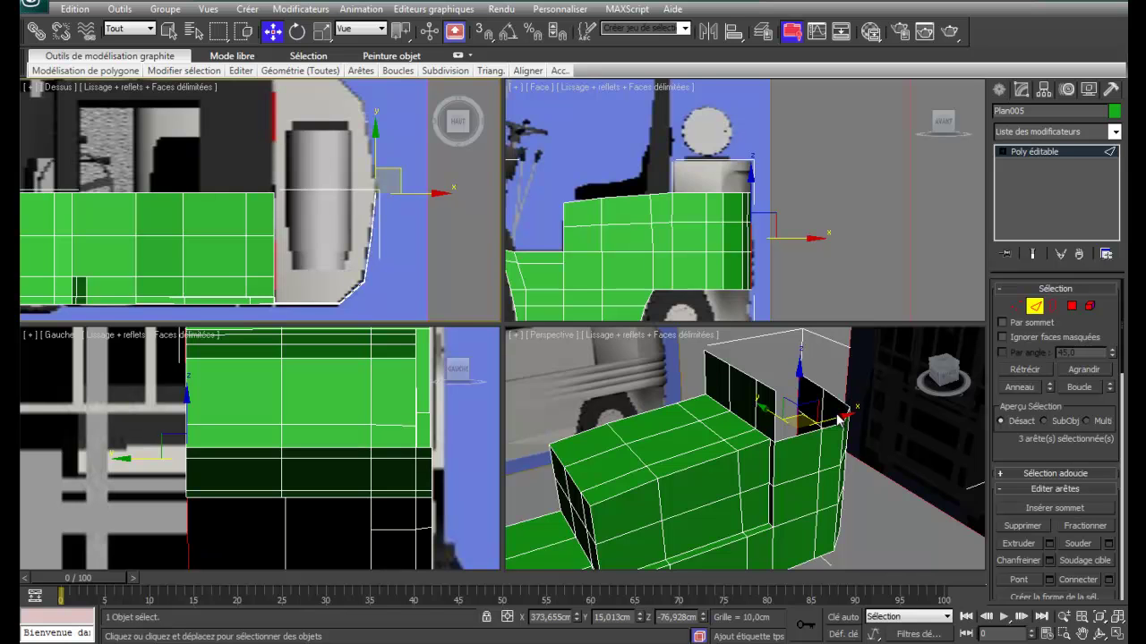
# Select the three top edges of the curved rear wall and extend them straight up to about Z 29.3 cm.
pyautogui.keyDown('alt'); pyautogui.moveTo(736, 489); pyautogui.dragTo(740, 492, button='middle'); pyautogui.keyUp('alt')
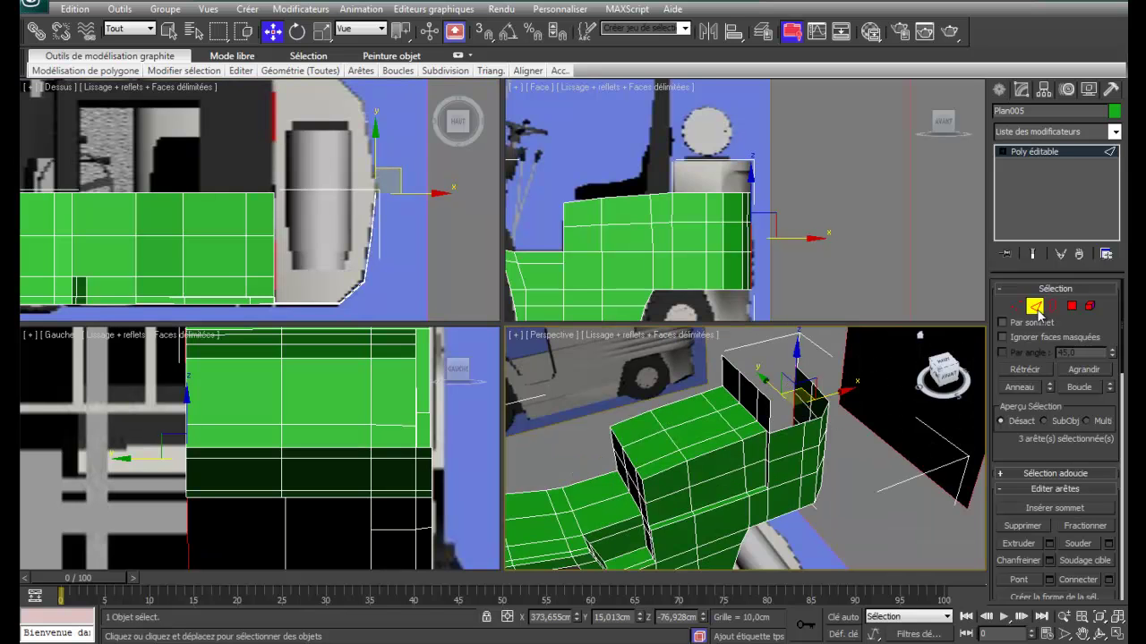
pyautogui.click(804, 374)
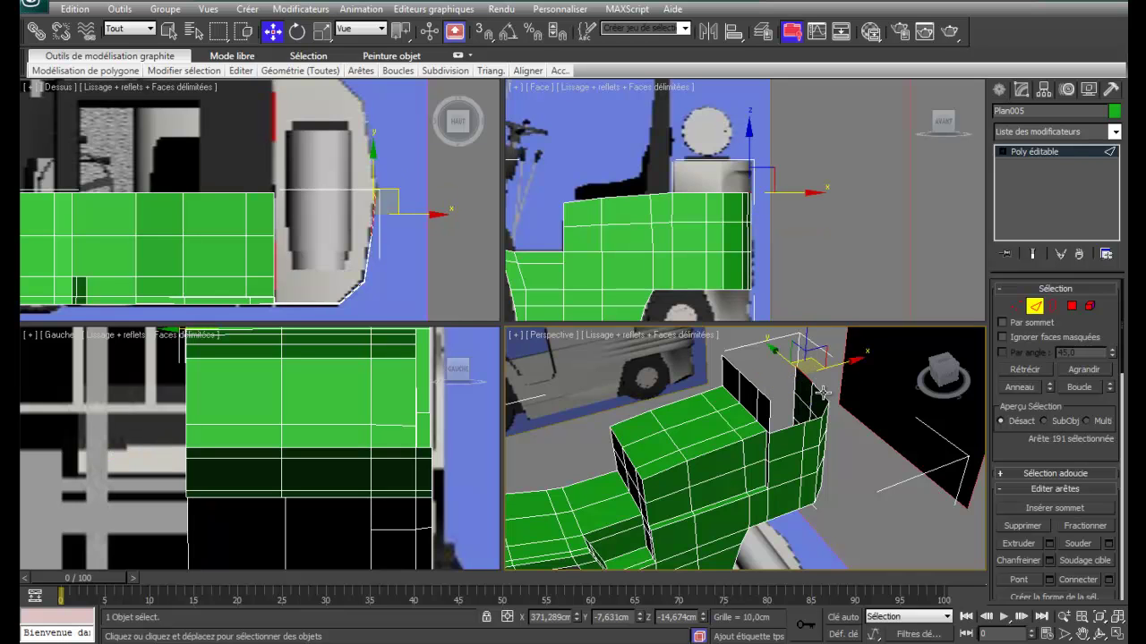
pyautogui.keyDown('ctrl'); pyautogui.click(823, 396); pyautogui.keyUp('ctrl')
pyautogui.keyDown('ctrl'); pyautogui.click(826, 408); pyautogui.keyUp('ctrl')
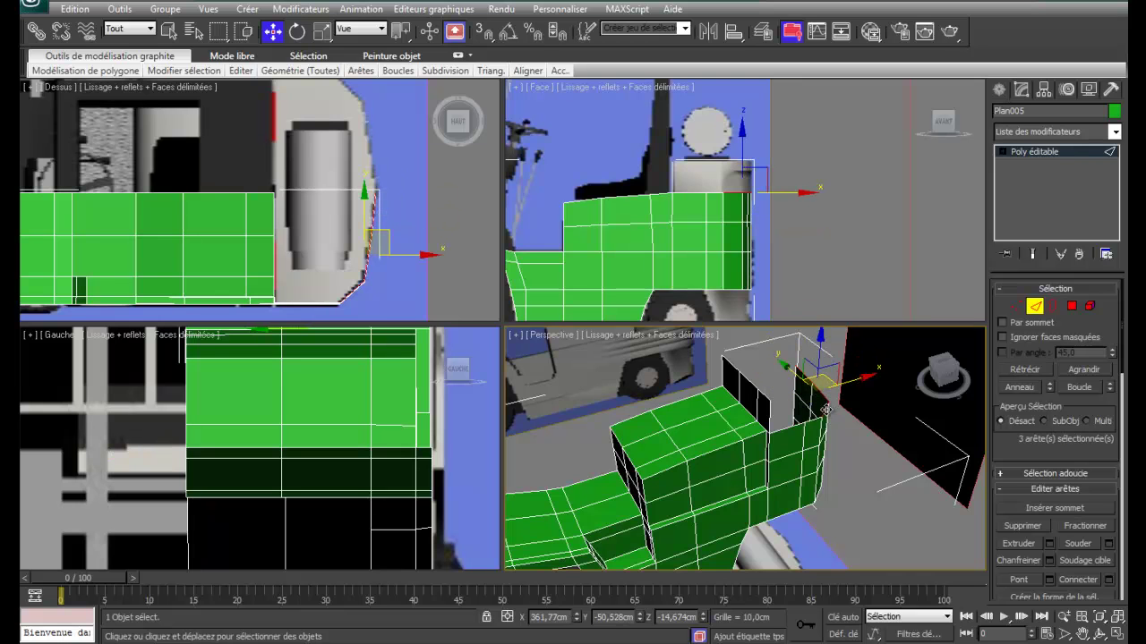
pyautogui.rightClick(763, 231)
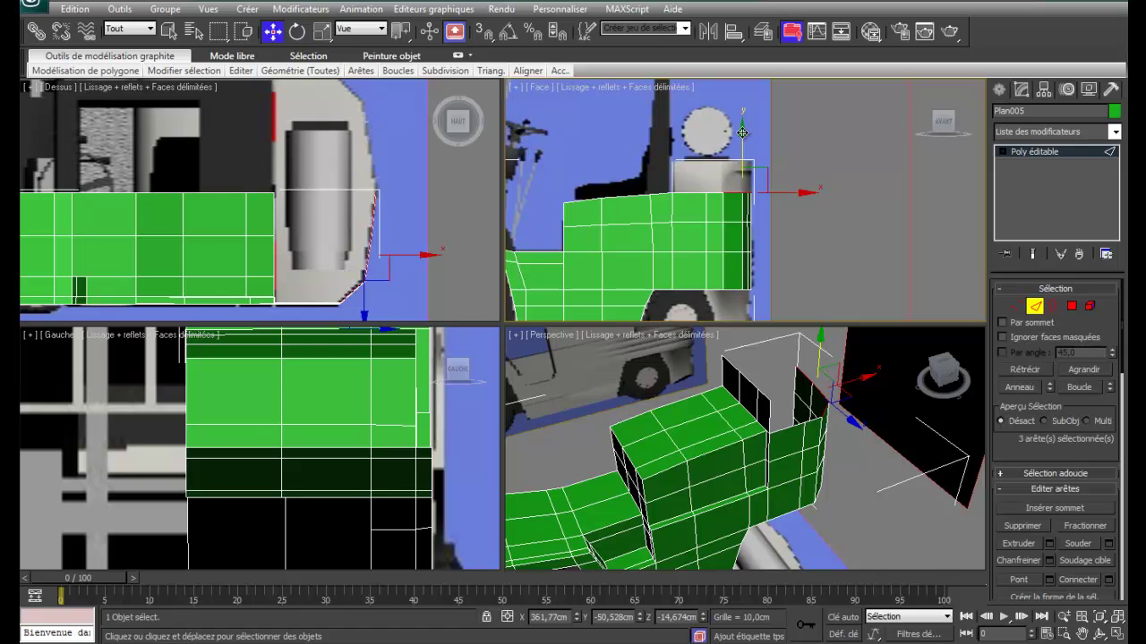
pyautogui.moveTo(742, 132); pyautogui.dragTo(735, 100)
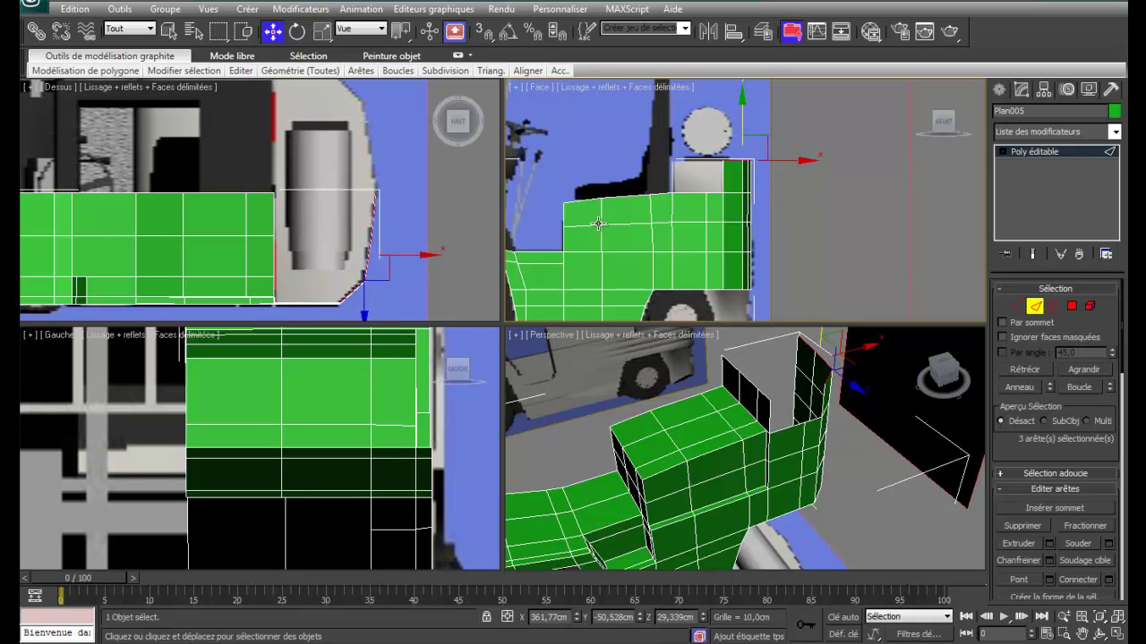
pyautogui.rightClick(456, 299)
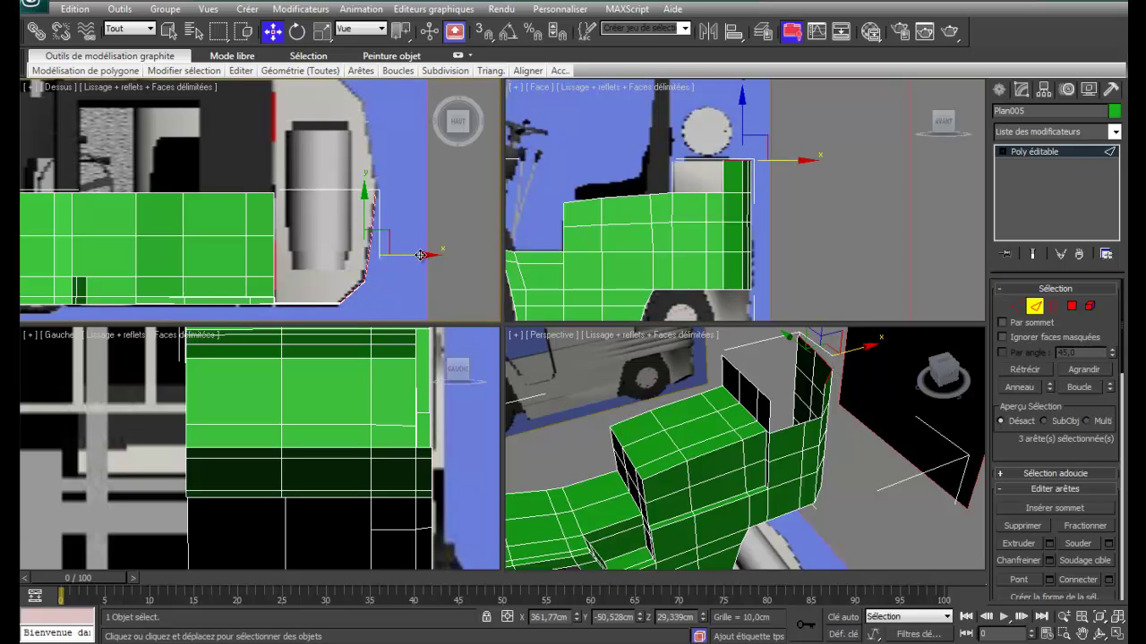
# Extend the rear wall's three top edges forward and align the new border's four vertices in a straight line at about X 311.5 cm.
pyautogui.keyDown('shift'); pyautogui.moveTo(419, 255); pyautogui.dragTo(389, 255); pyautogui.keyUp('shift')
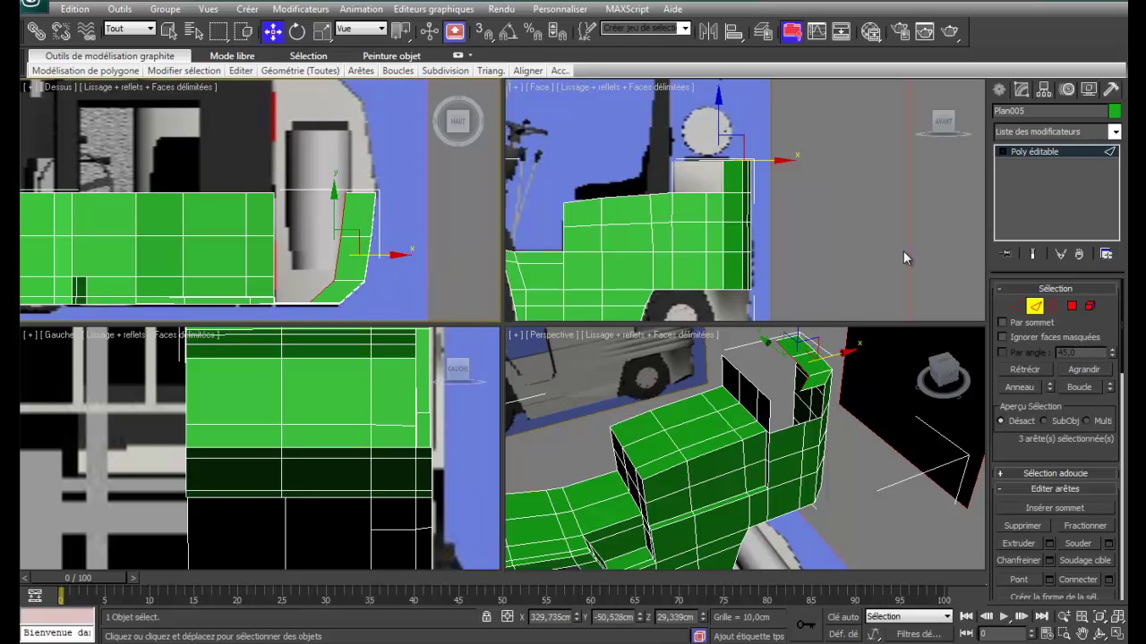
pyautogui.click(1015, 306)
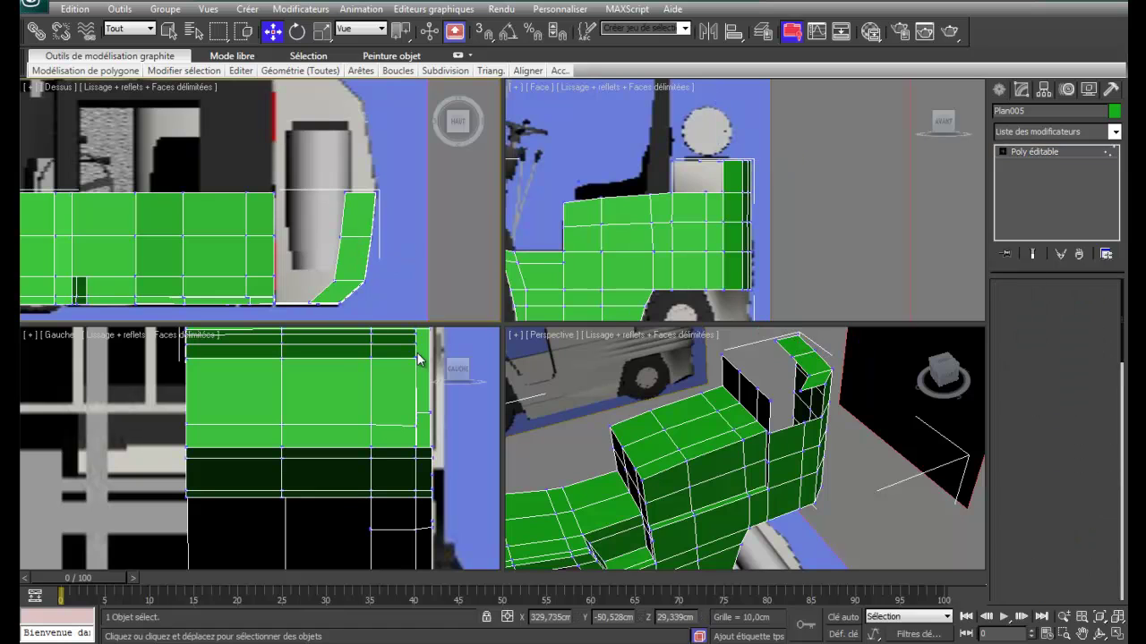
pyautogui.click(310, 302)
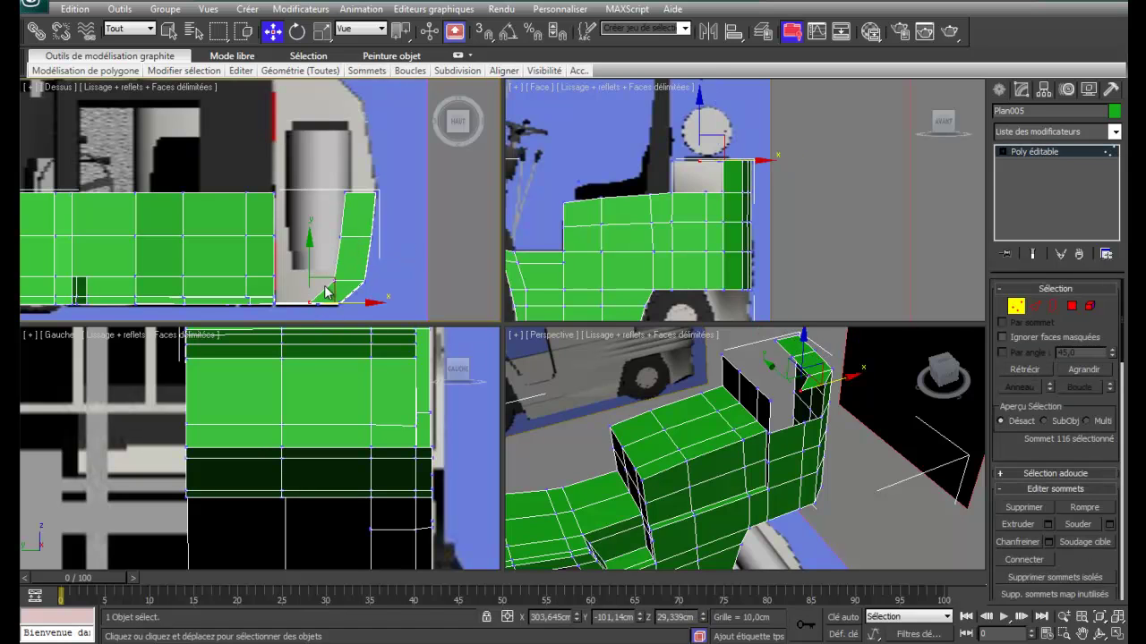
pyautogui.keyDown('ctrl'); pyautogui.click(332, 283); pyautogui.keyUp('ctrl')
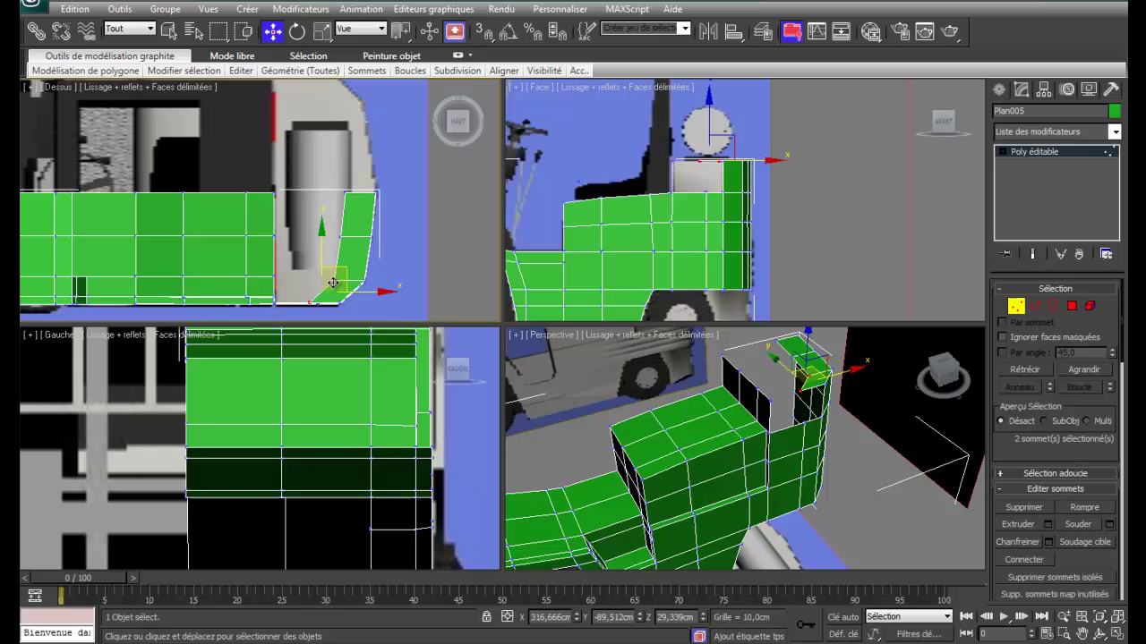
pyautogui.keyDown('ctrl'); pyautogui.click(340, 236); pyautogui.keyUp('ctrl')
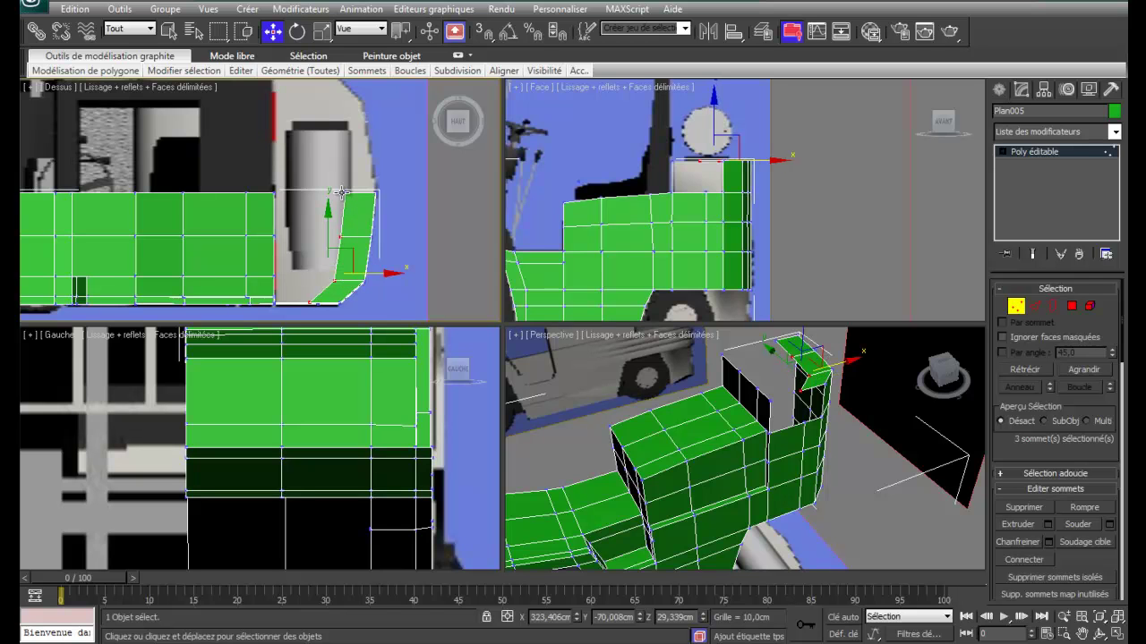
pyautogui.keyDown('ctrl'); pyautogui.click(344, 191); pyautogui.keyUp('ctrl')
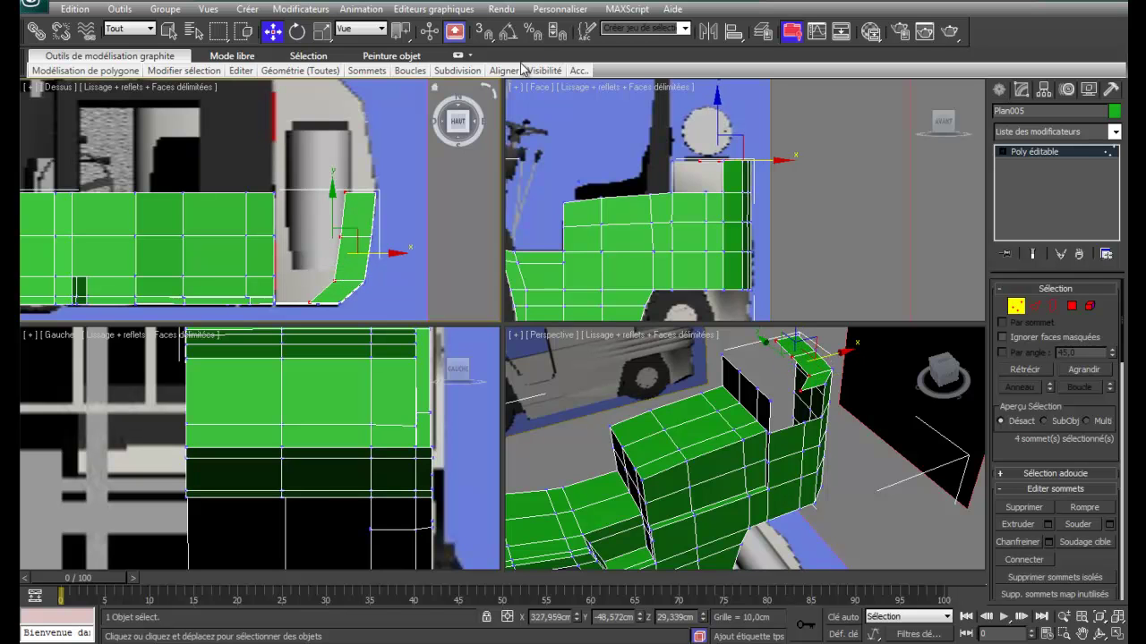
pyautogui.moveTo(504, 75)
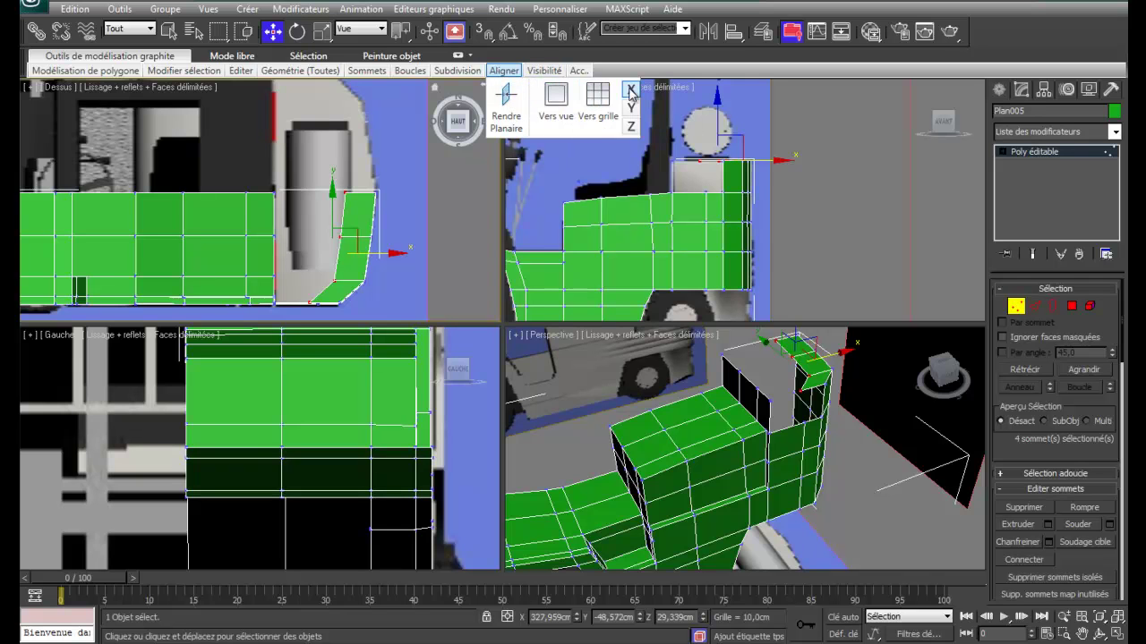
pyautogui.click(631, 91)
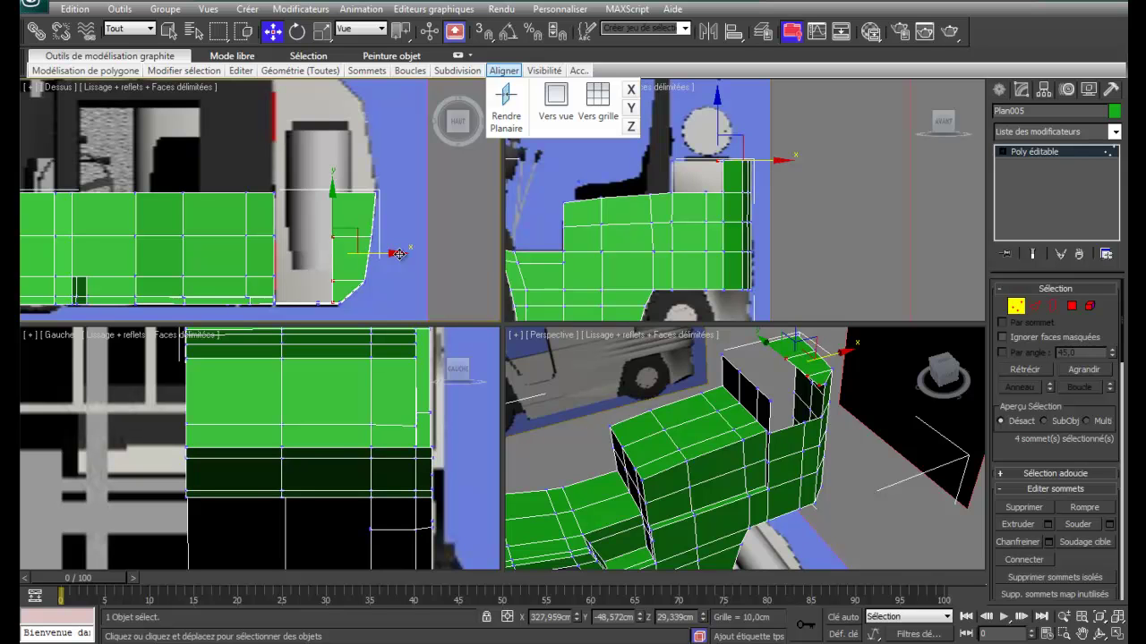
pyautogui.moveTo(399, 254); pyautogui.dragTo(383, 254)
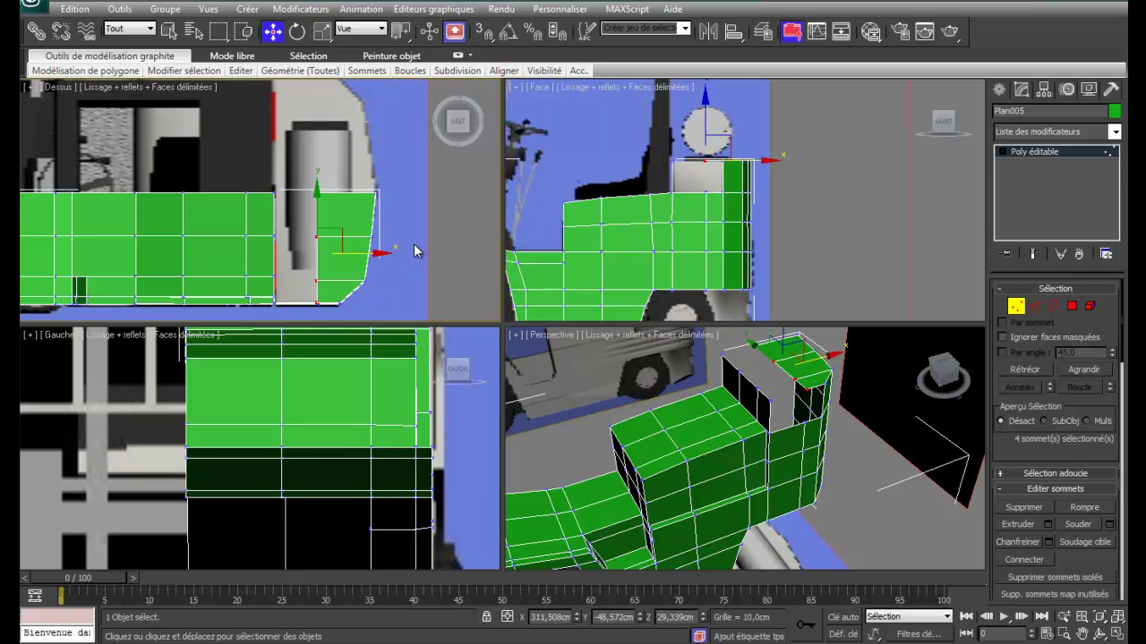
# Bridge the counterweight top's three front edges to the three top edges of the raised panel behind the seat base with 1 segment.
pyautogui.scroll(-5, 1035, 309)
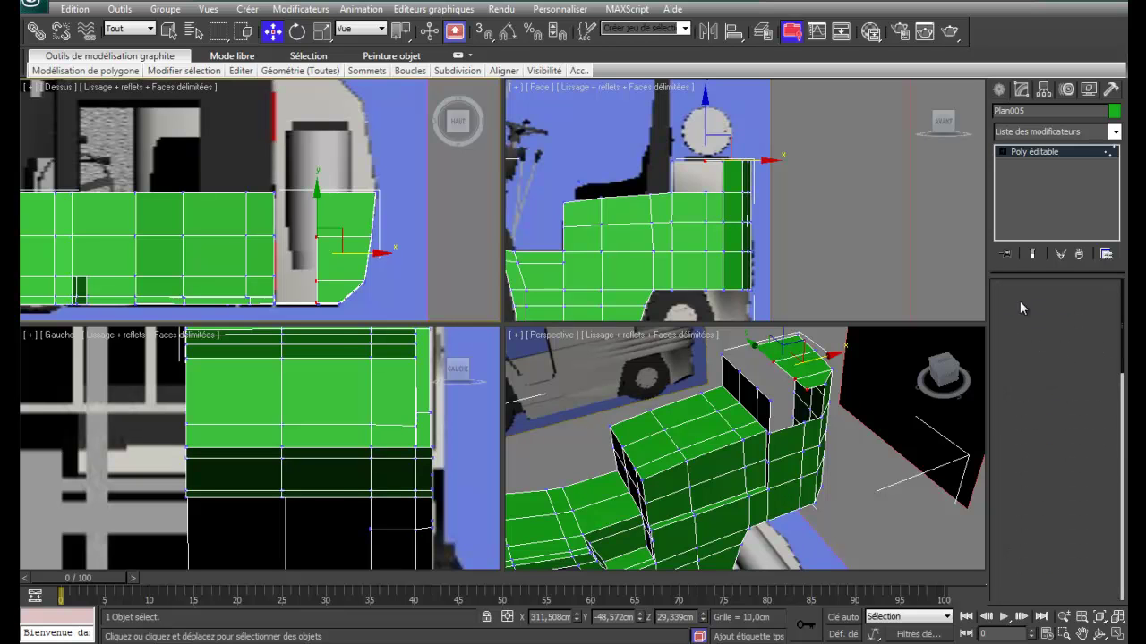
pyautogui.press('2')
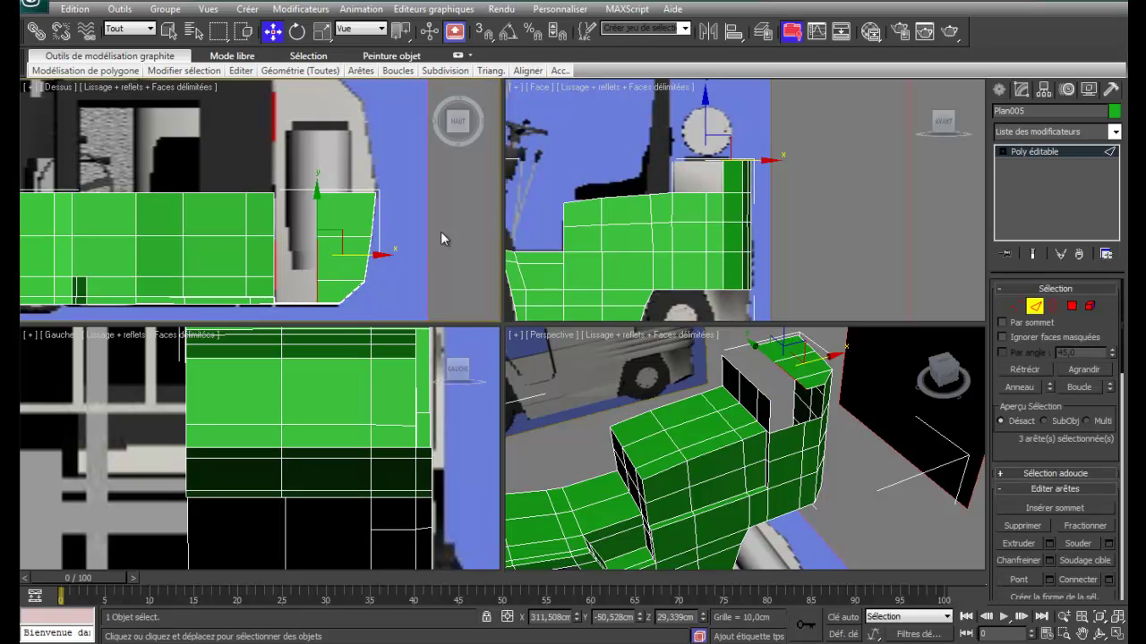
pyautogui.click(727, 362)
pyautogui.keyDown('ctrl'); pyautogui.click(747, 378); pyautogui.keyUp('ctrl')
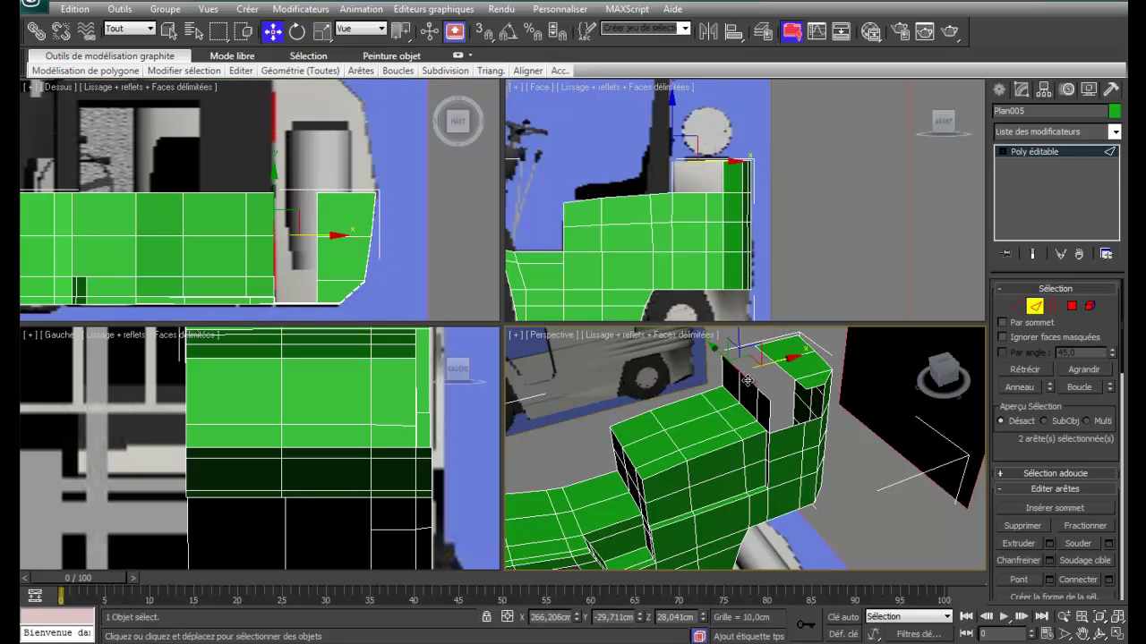
pyautogui.keyDown('ctrl'); pyautogui.click(770, 399); pyautogui.keyUp('ctrl')
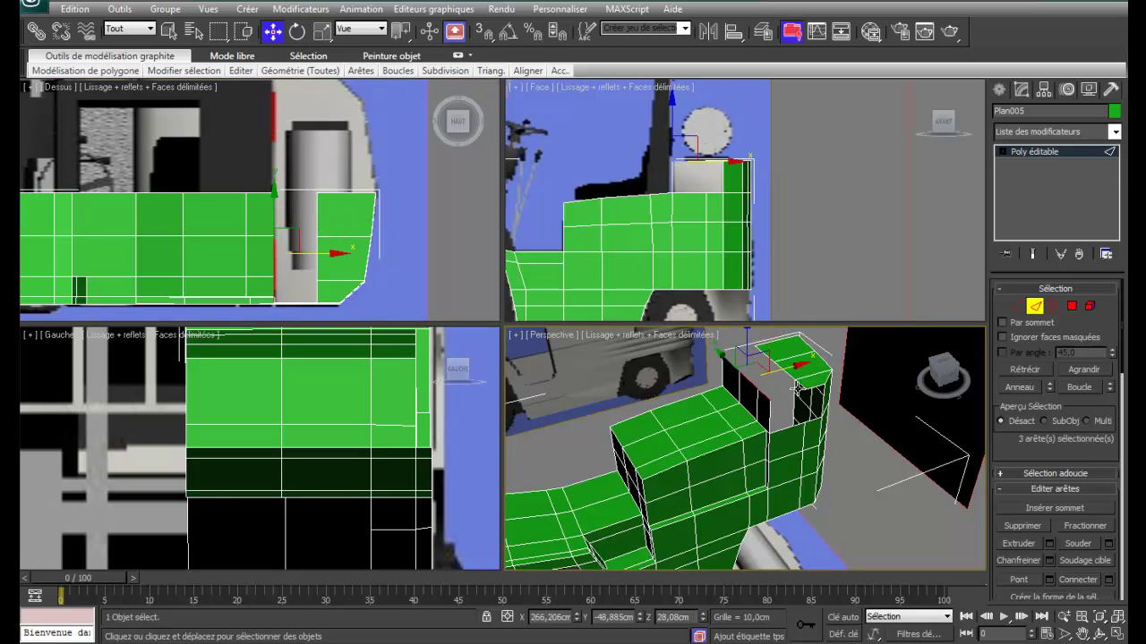
pyautogui.keyDown('ctrl'); pyautogui.click(786, 376); pyautogui.keyUp('ctrl')
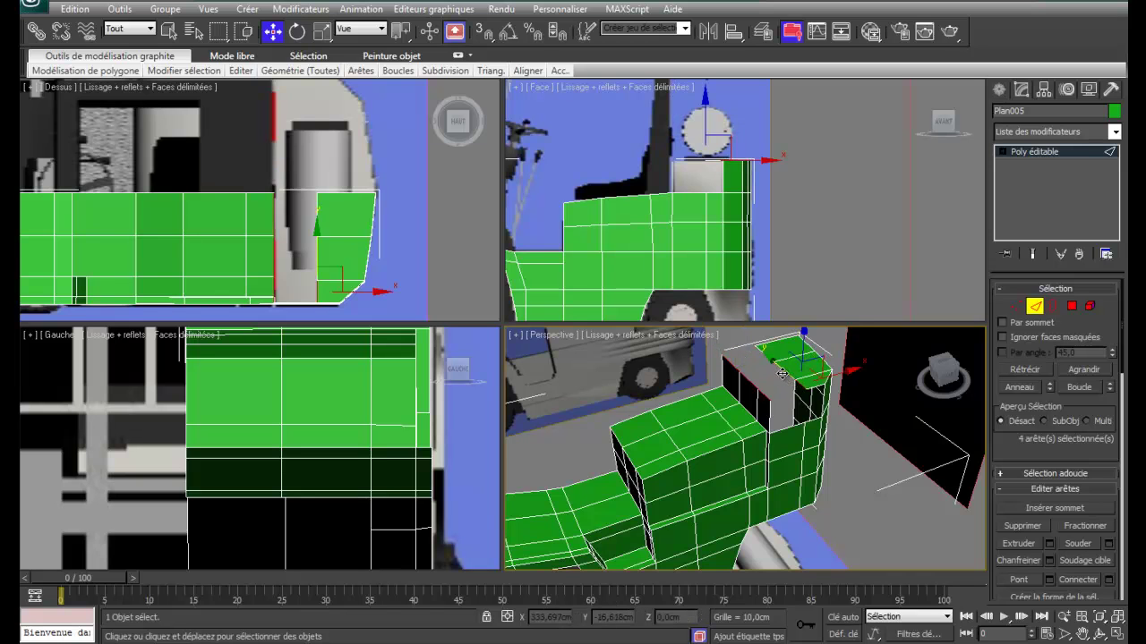
pyautogui.keyDown('ctrl'); pyautogui.click(766, 357); pyautogui.keyUp('ctrl')
pyautogui.keyDown('ctrl'); pyautogui.click(765, 356); pyautogui.keyUp('ctrl')
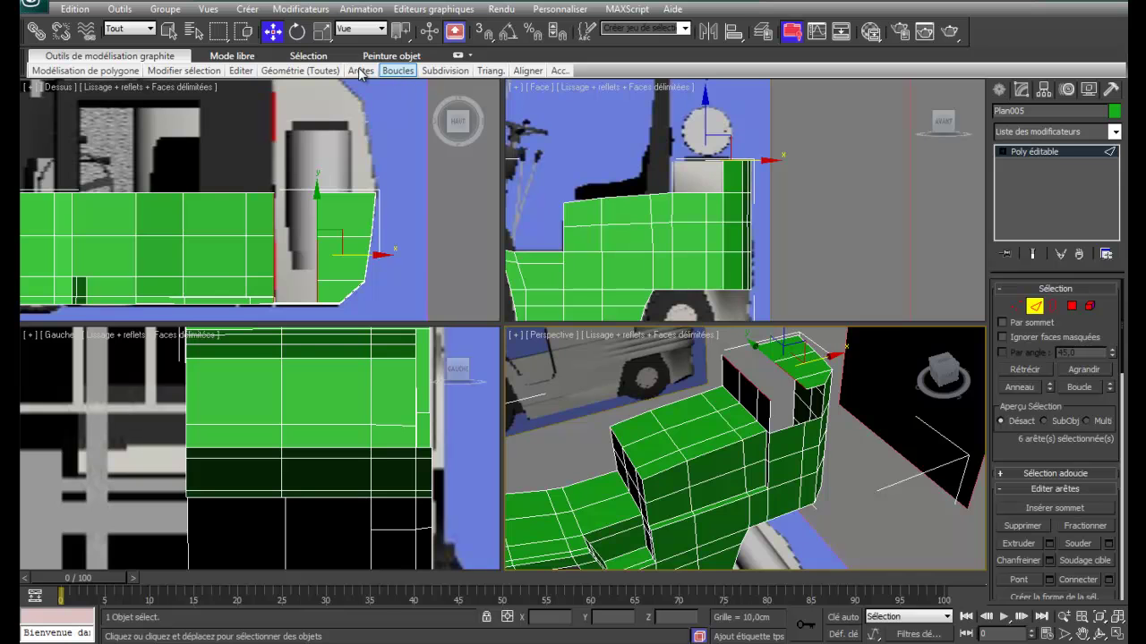
pyautogui.moveTo(360, 71)
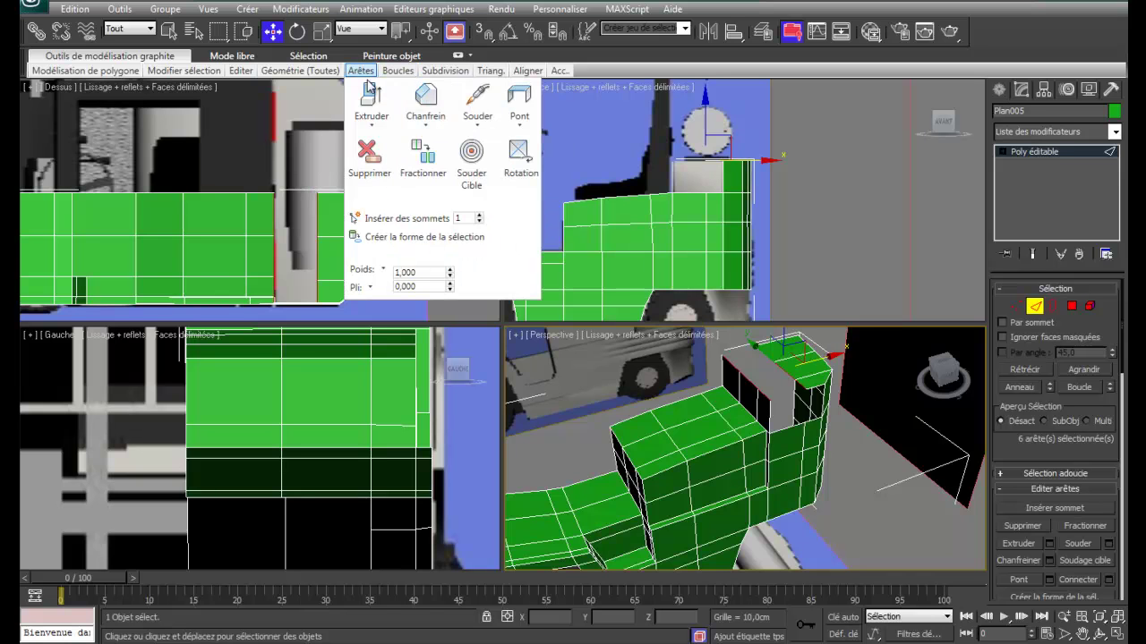
pyautogui.click(525, 97)
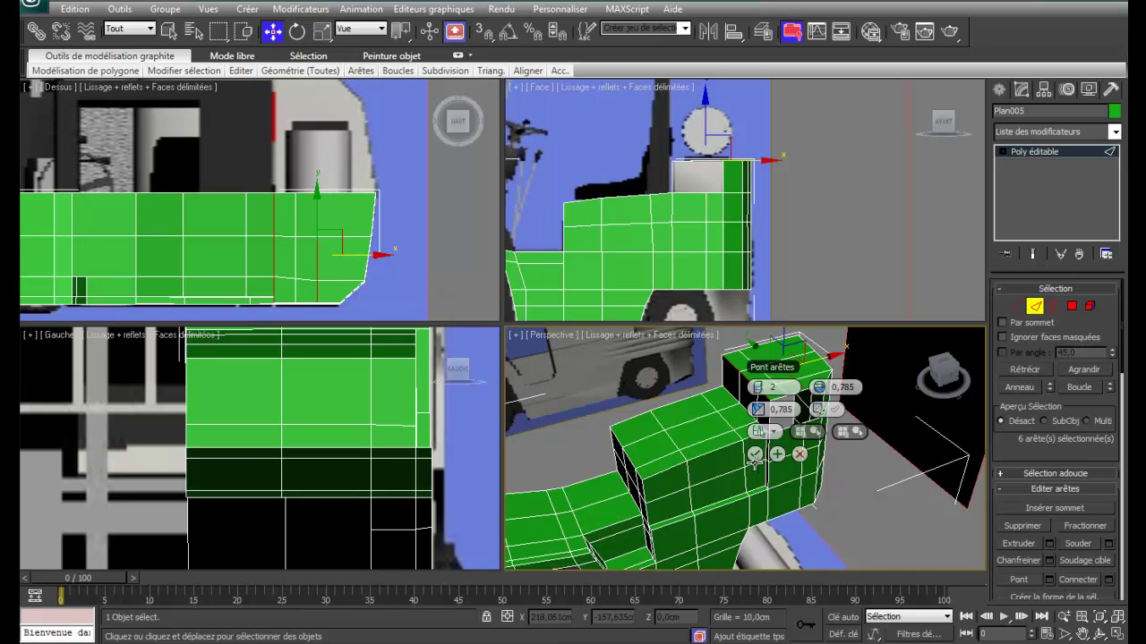
pyautogui.click(758, 388)
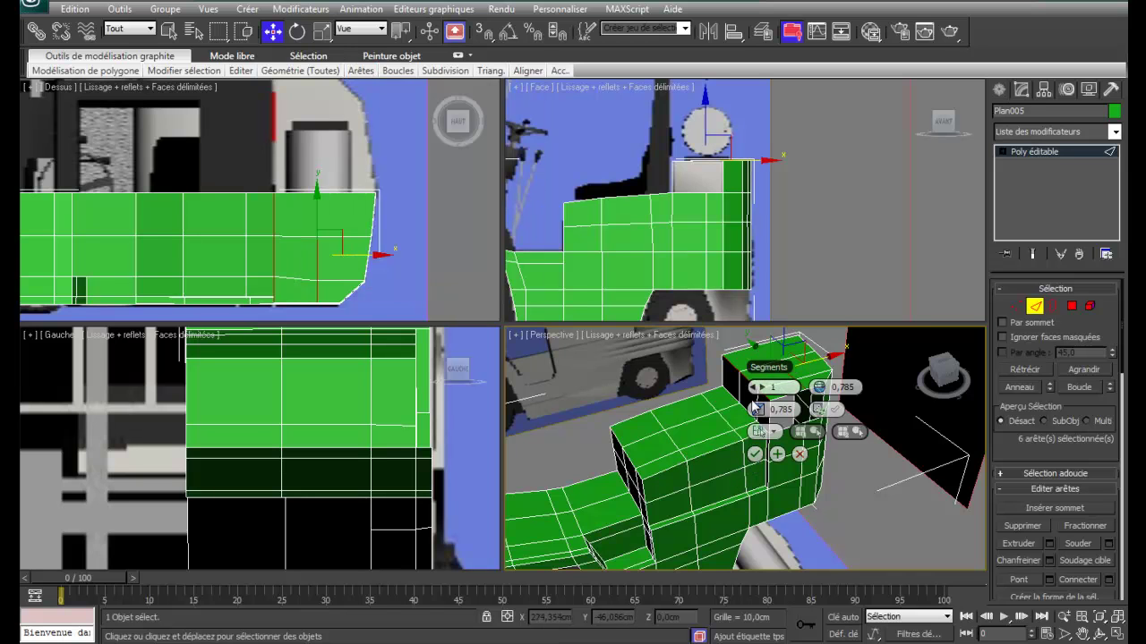
pyautogui.click(754, 455)
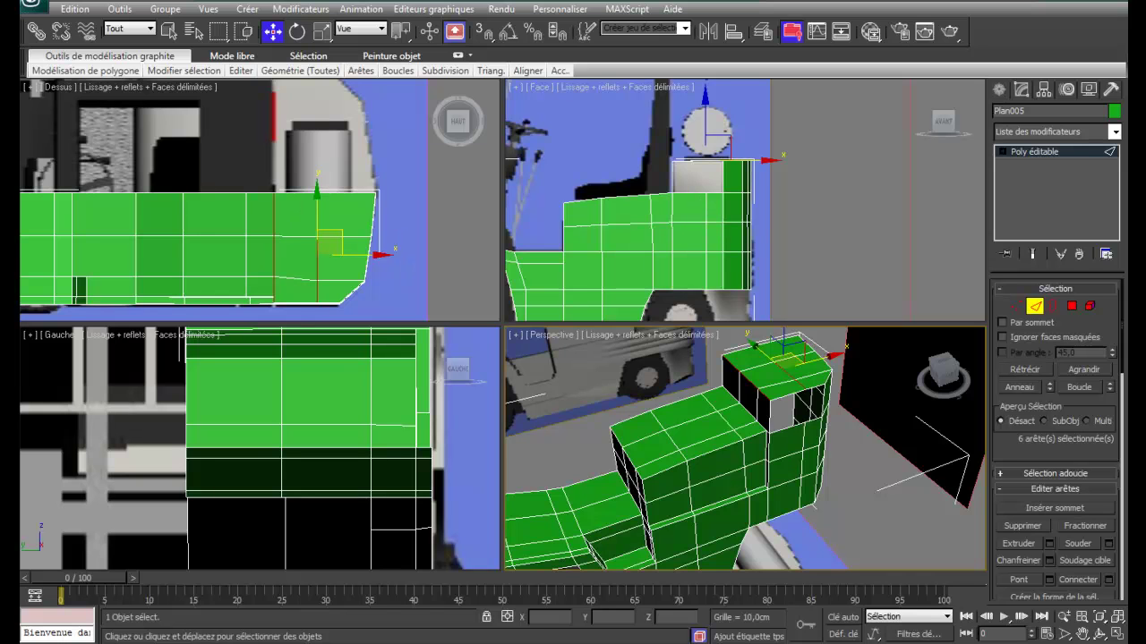
# Close the opening in the counterweight's side by bridging its two upper edges to its two lower edges with 1 segment.
pyautogui.click(782, 397)
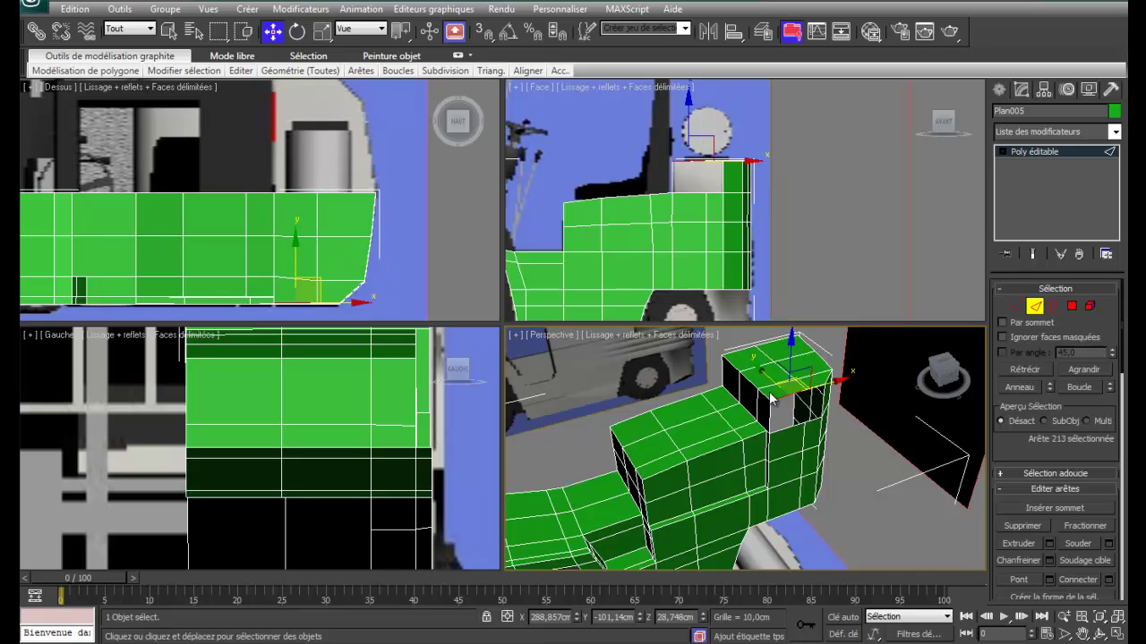
pyautogui.keyDown('ctrl'); pyautogui.click(818, 389); pyautogui.keyUp('ctrl')
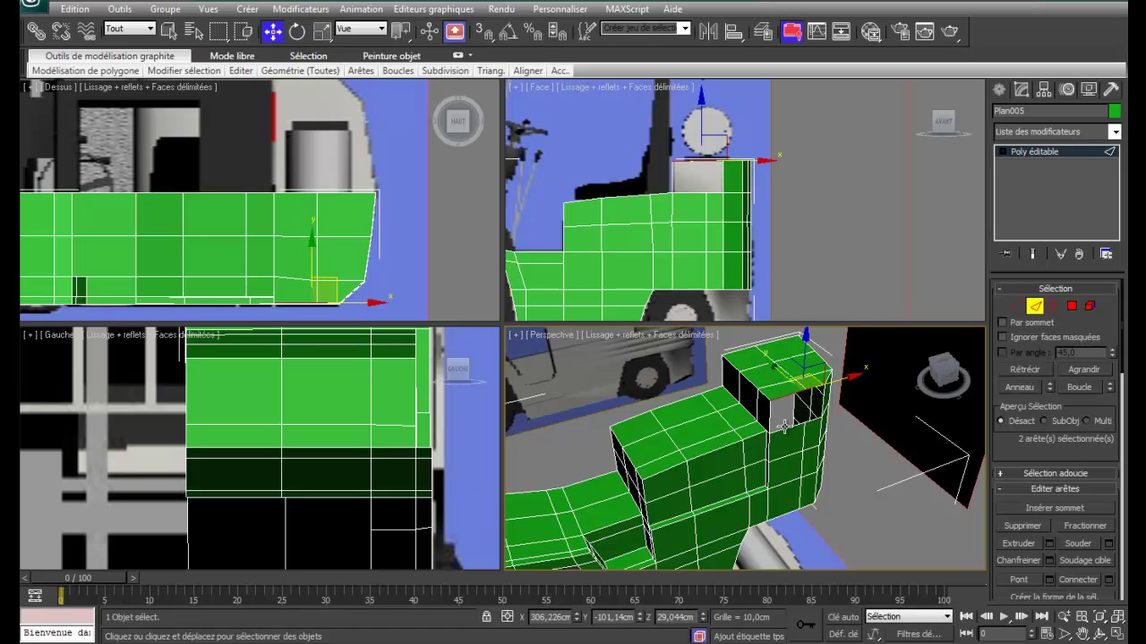
pyautogui.keyDown('ctrl'); pyautogui.click(784, 428); pyautogui.keyUp('ctrl')
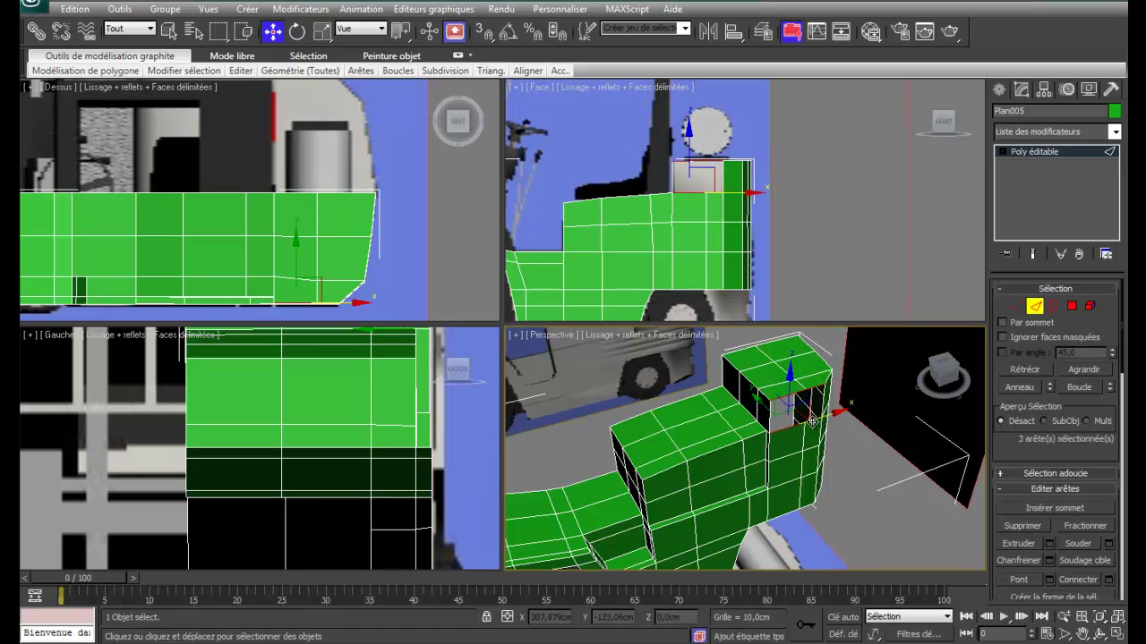
pyautogui.keyDown('ctrl'); pyautogui.click(811, 421); pyautogui.keyUp('ctrl')
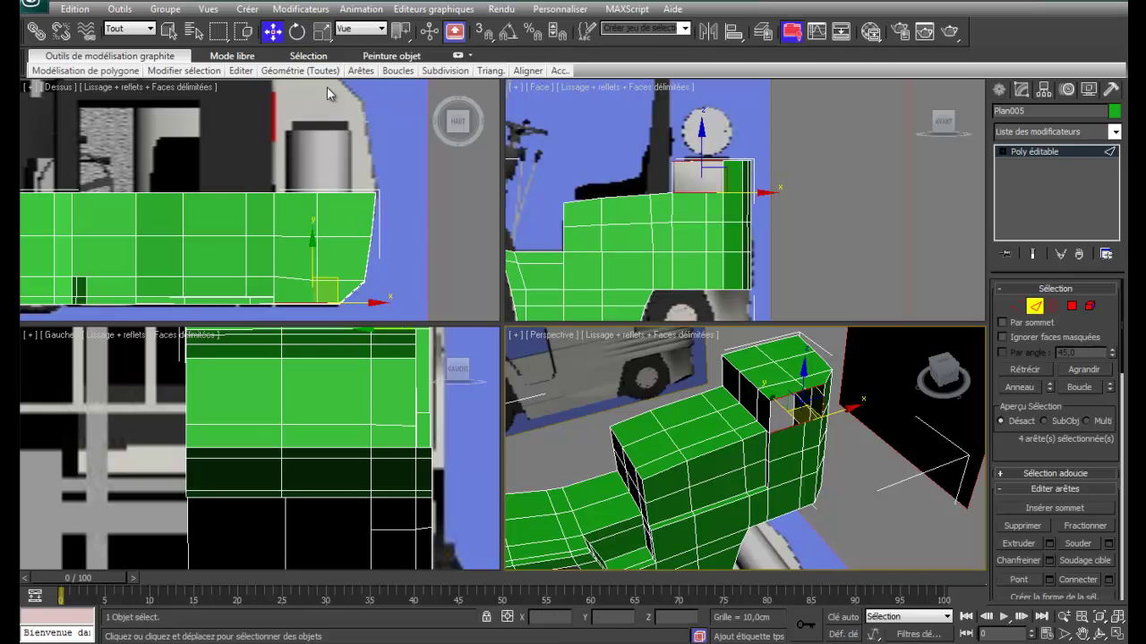
pyautogui.moveTo(362, 74)
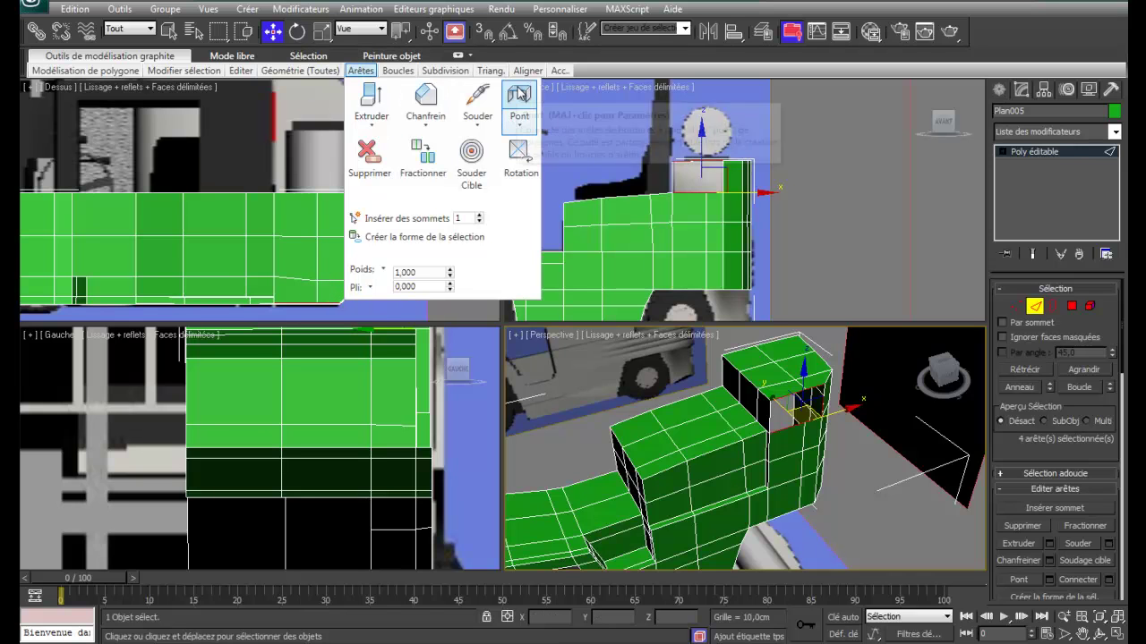
pyautogui.click(519, 94)
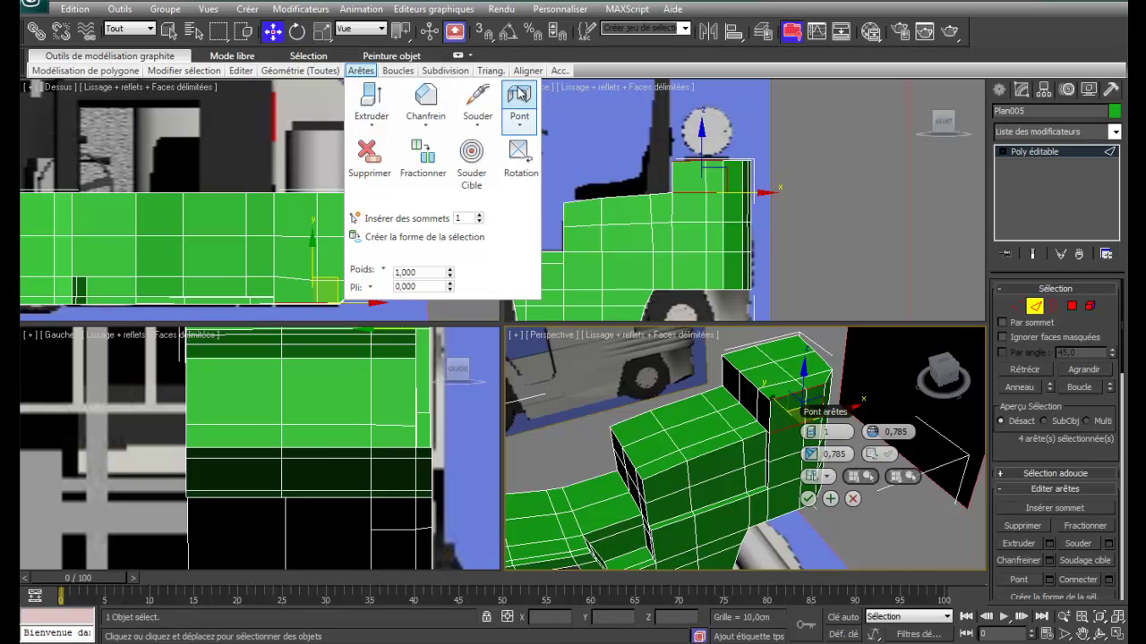
pyautogui.click(809, 499)
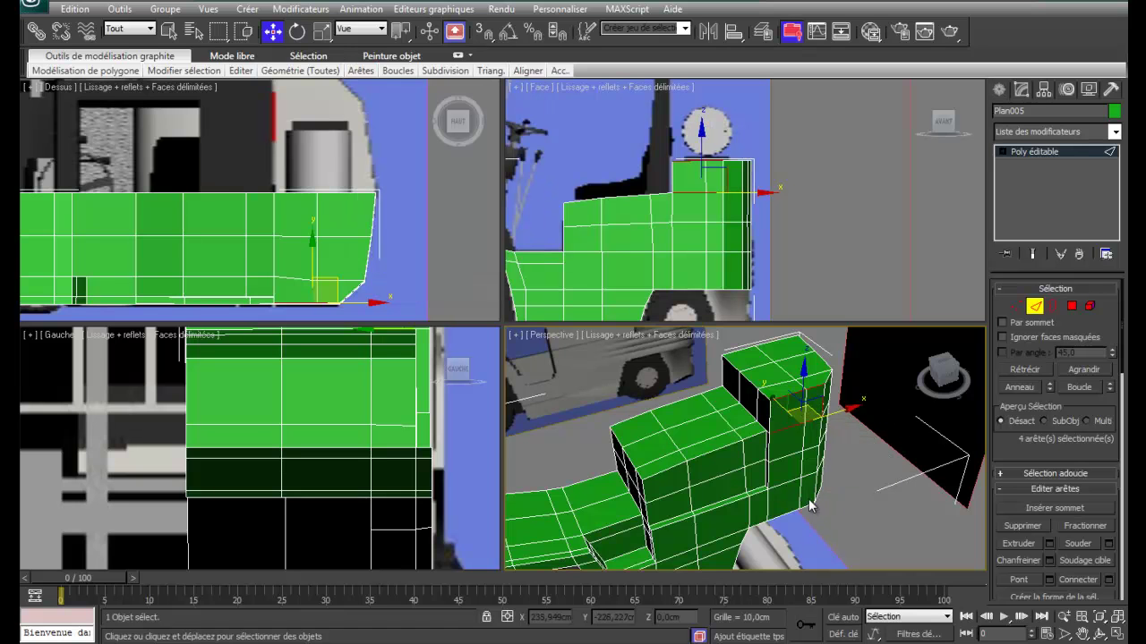
pyautogui.click(690, 233)
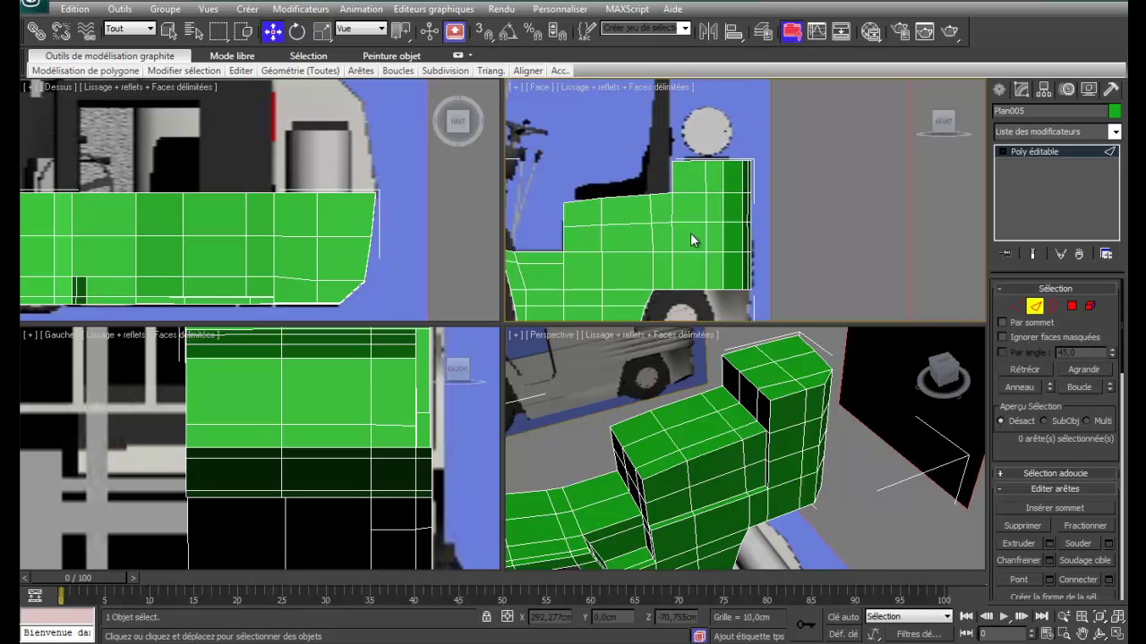
# Extend the counterweight's four bottom edges behind the wheel straight down in two sections, to about Z -177.4 cm and Z -212.9 cm.
pyautogui.scroll(-2, 699, 236)
pyautogui.scroll(2, 697, 237)
pyautogui.moveTo(787, 247); pyautogui.dragTo(796, 179, button='middle')
pyautogui.keyDown('alt'); pyautogui.moveTo(849, 438); pyautogui.dragTo(829, 404, button='middle'); pyautogui.keyUp('alt')
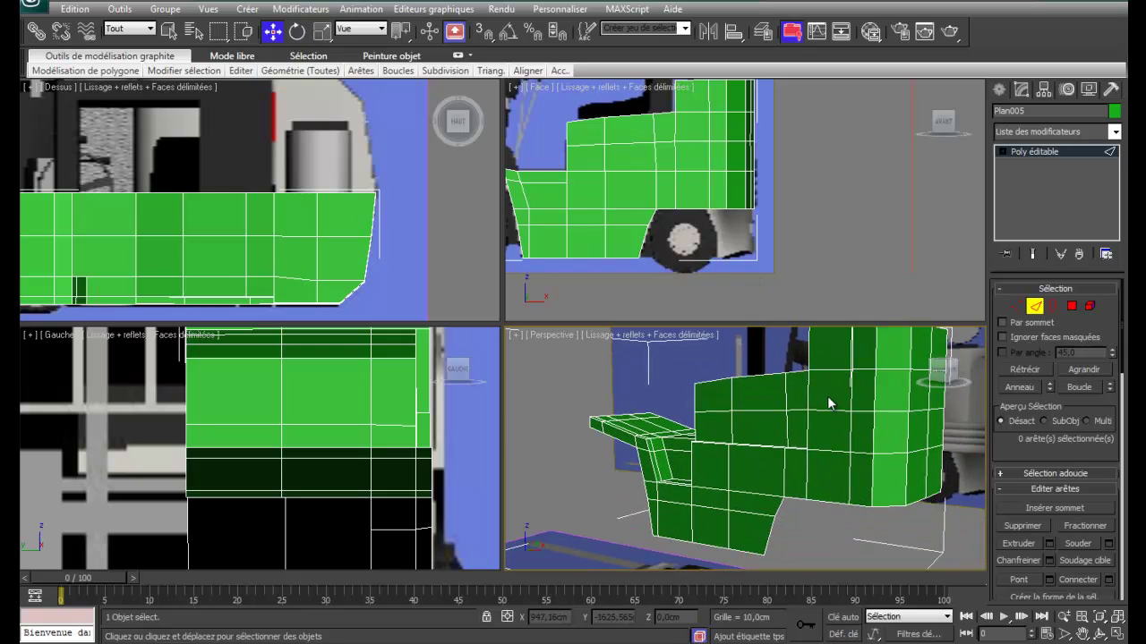
pyautogui.click(722, 209)
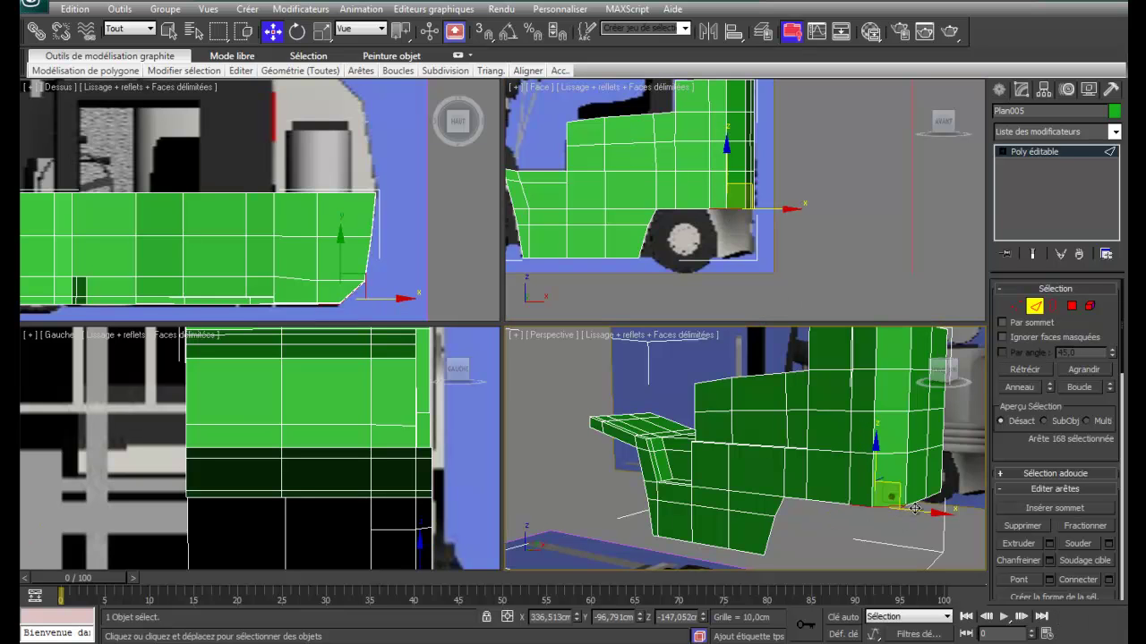
pyautogui.keyDown('shift'); pyautogui.click(921, 504); pyautogui.keyUp('shift')
pyautogui.keyDown('ctrl'); pyautogui.click(920, 495); pyautogui.keyUp('ctrl')
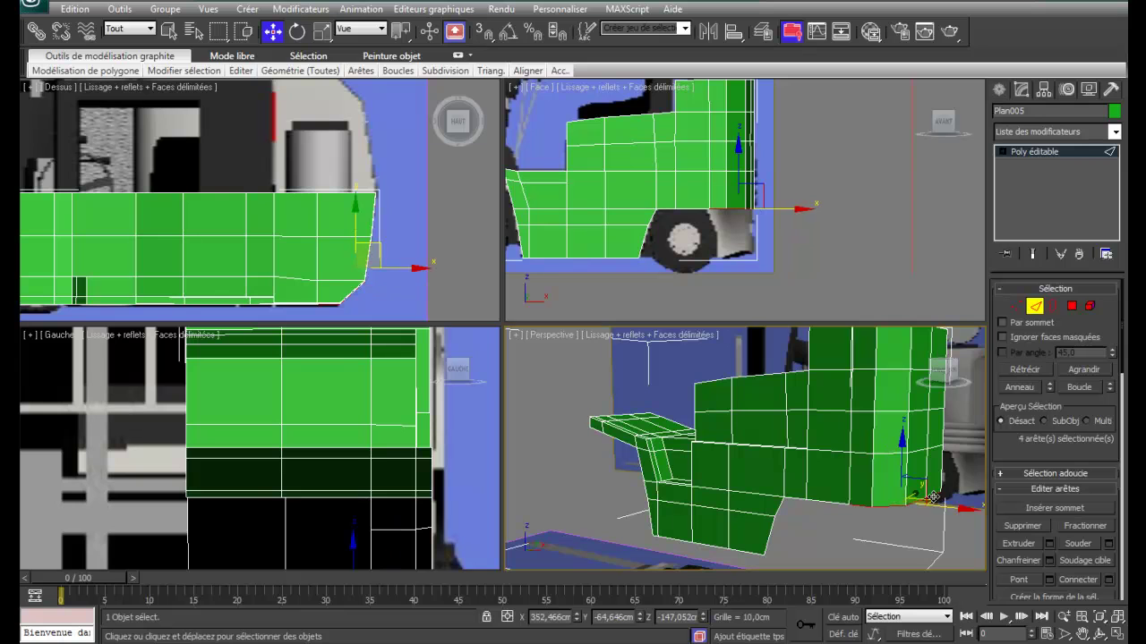
pyautogui.click(759, 158)
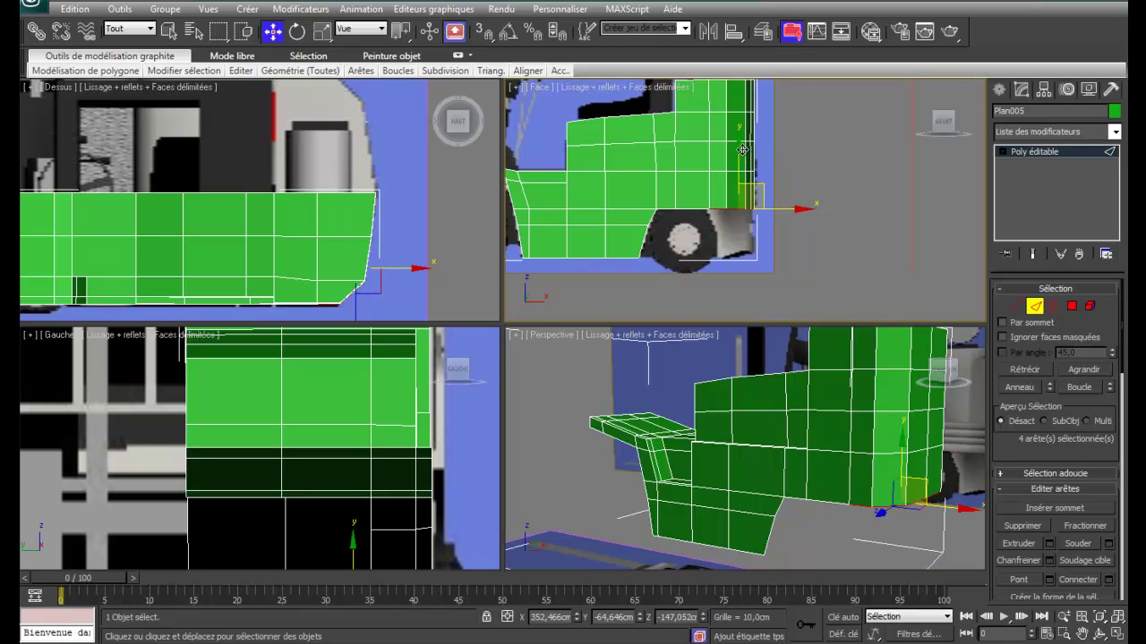
pyautogui.moveTo(739, 148); pyautogui.dragTo(743, 195)
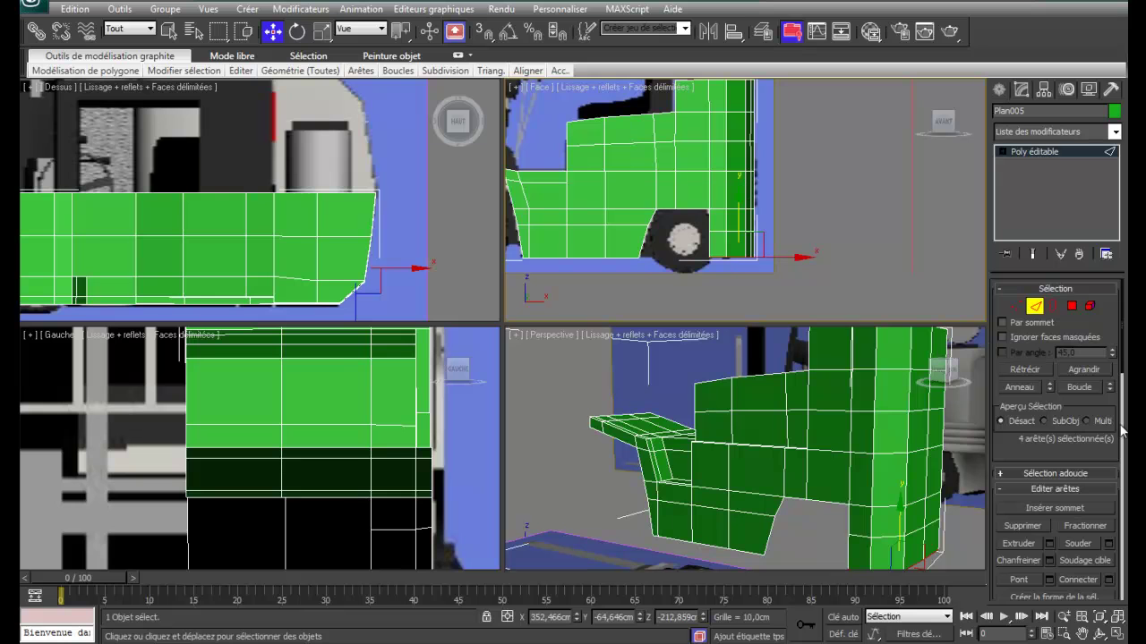
# Move the two foremost vertices of the lower counterweight's middle and bottom rows backward to follow the rear wheel, each pair centred at about X 335.8 cm.
pyautogui.click(1016, 306)
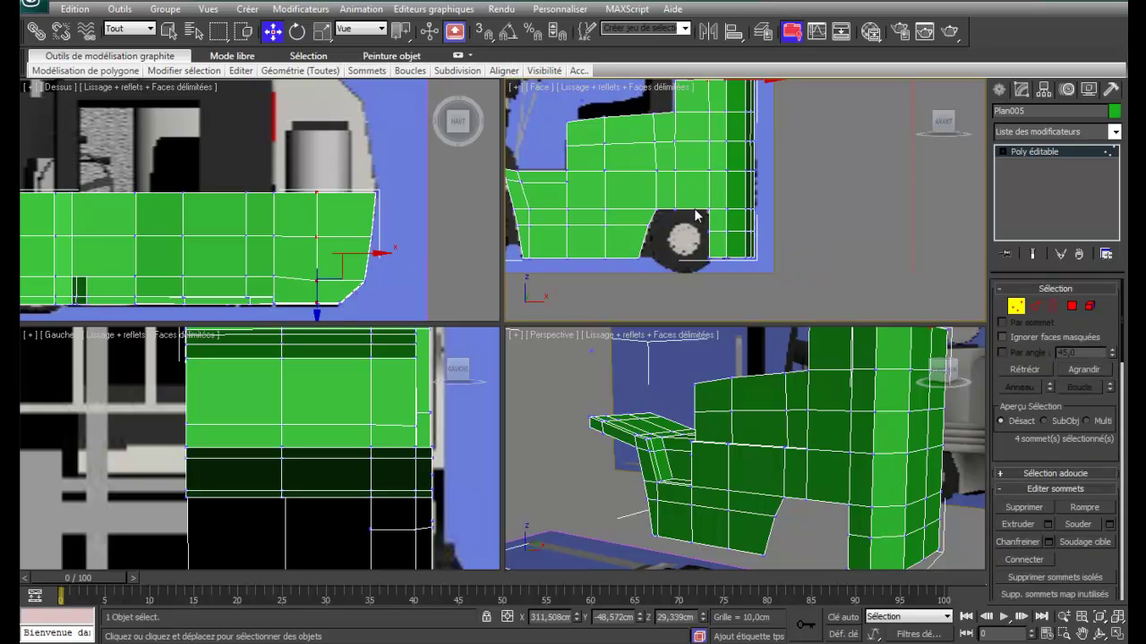
pyautogui.moveTo(700, 219); pyautogui.dragTo(772, 234)
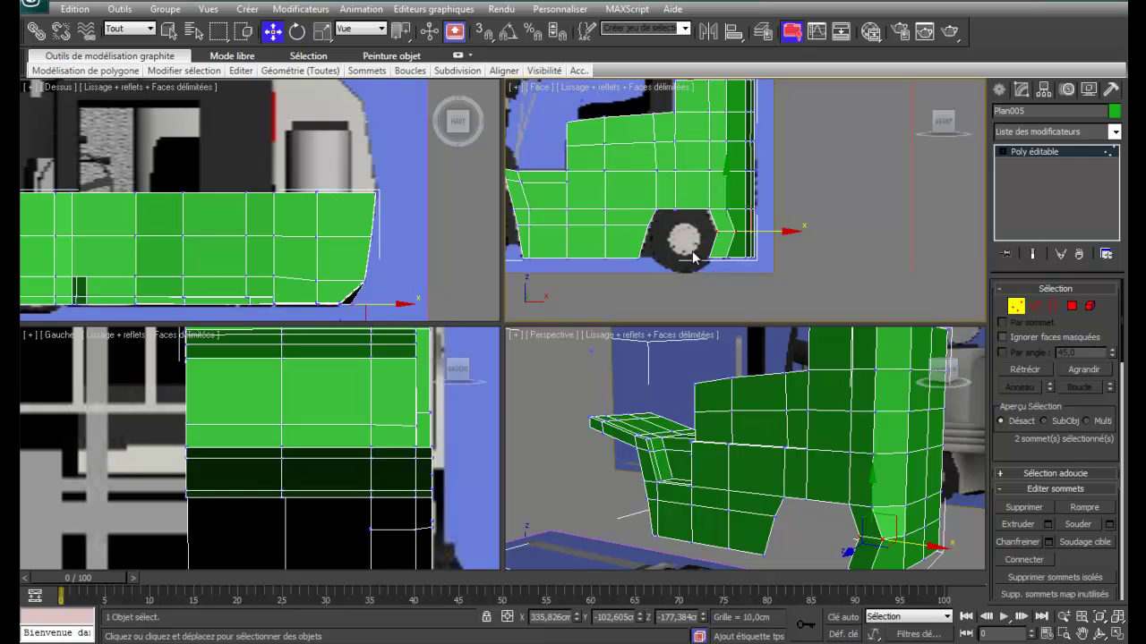
pyautogui.moveTo(700, 246); pyautogui.dragTo(757, 251)
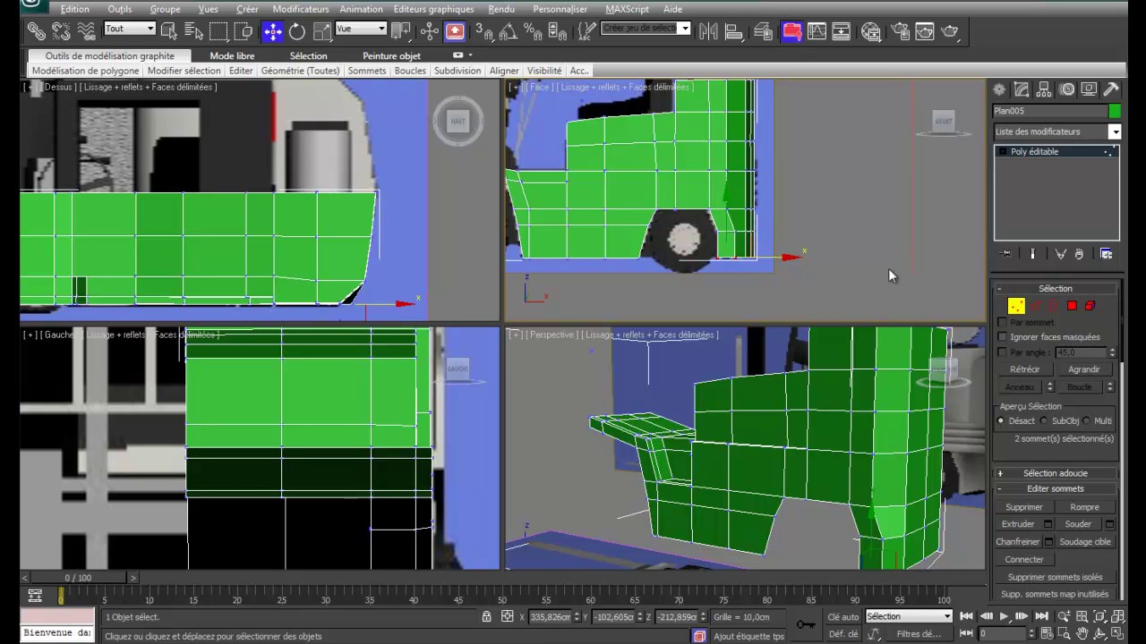
# With see-through display on, raise the counterweight's bottom vertices behind the foremost one, three rear ones plus their neighbour, to about Z -206.9 cm.
pyautogui.hotkey('alt', 'x')
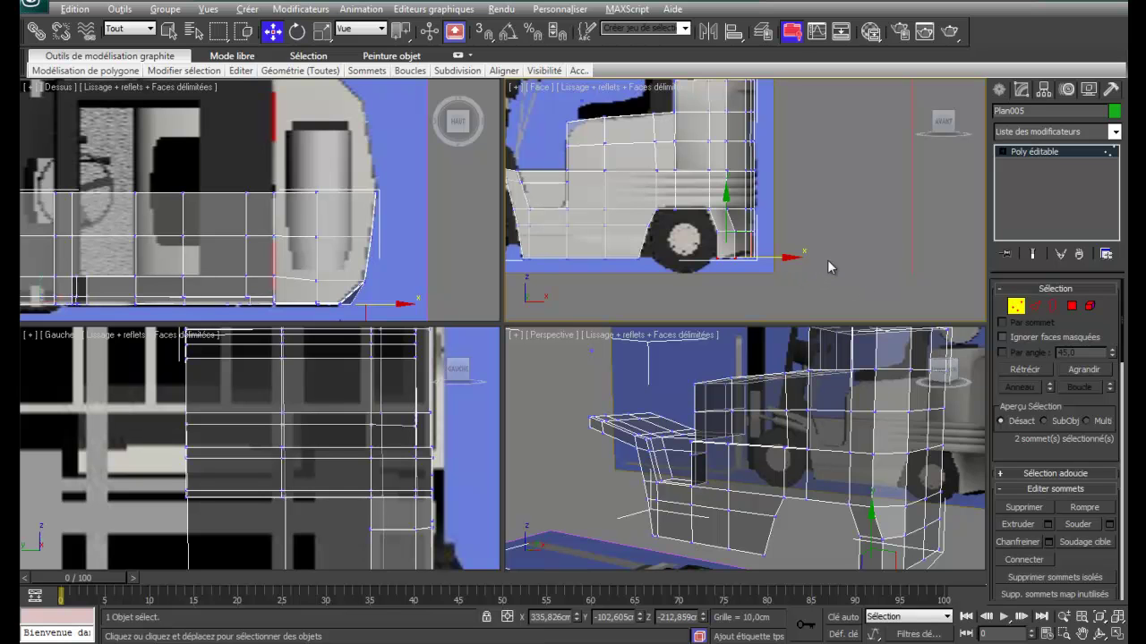
pyautogui.scroll(5, 833, 253)
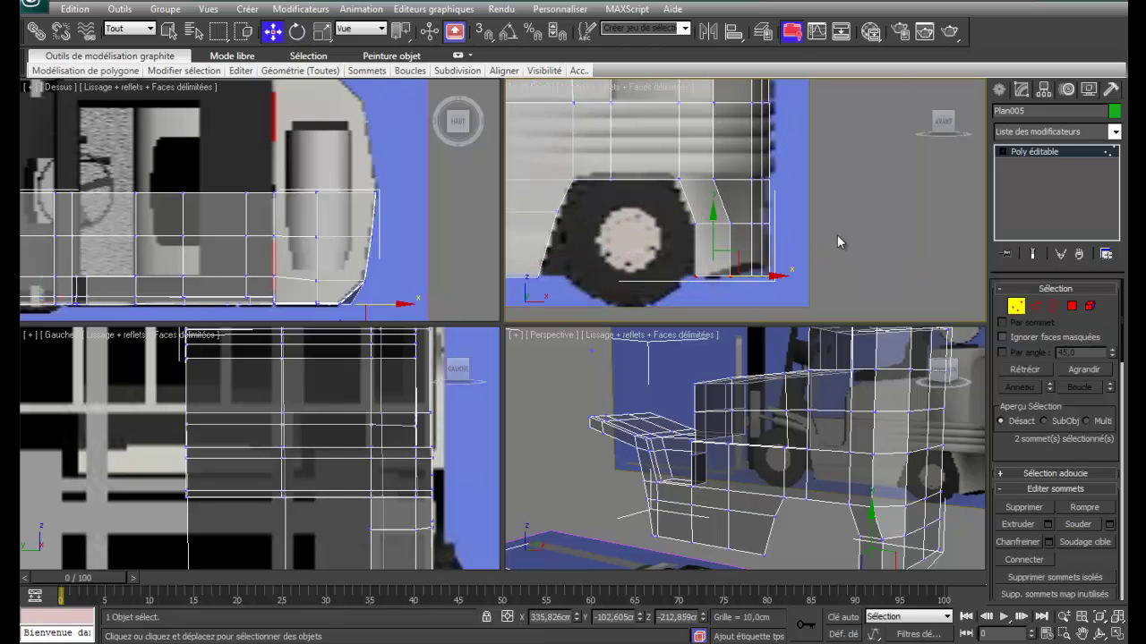
pyautogui.click(756, 295)
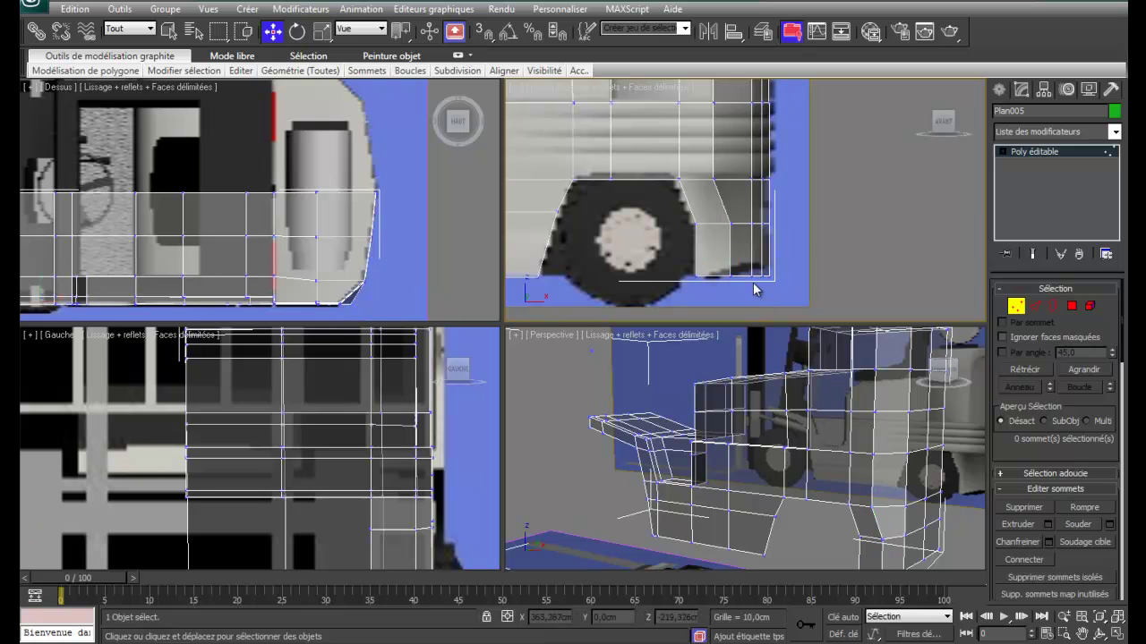
pyautogui.moveTo(747, 273); pyautogui.dragTo(795, 300)
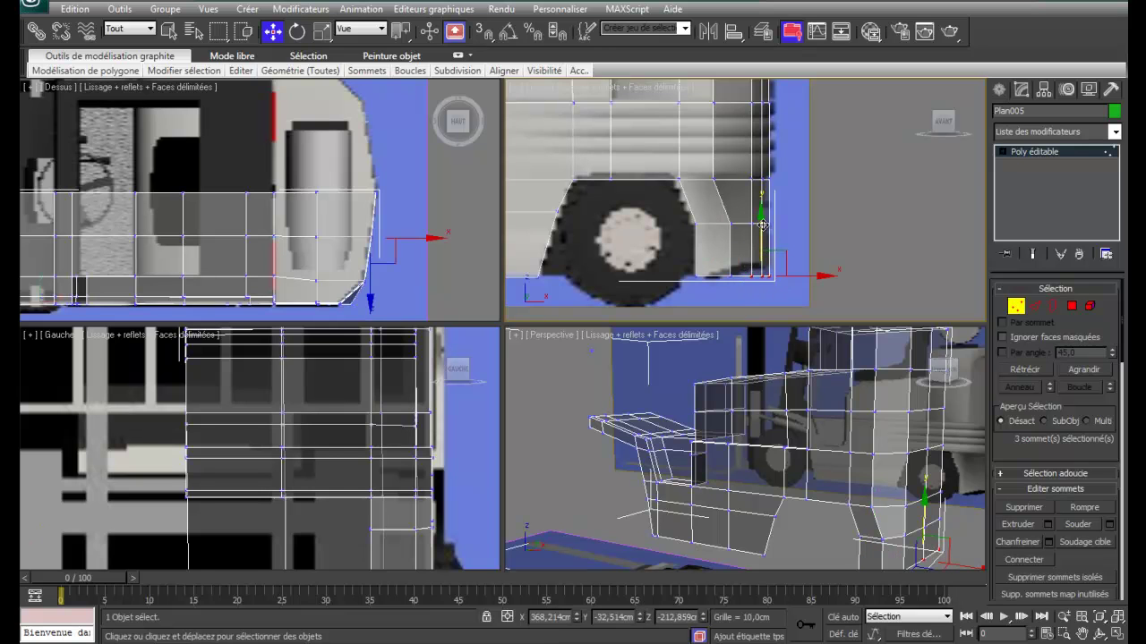
pyautogui.moveTo(760, 224); pyautogui.dragTo(760, 216)
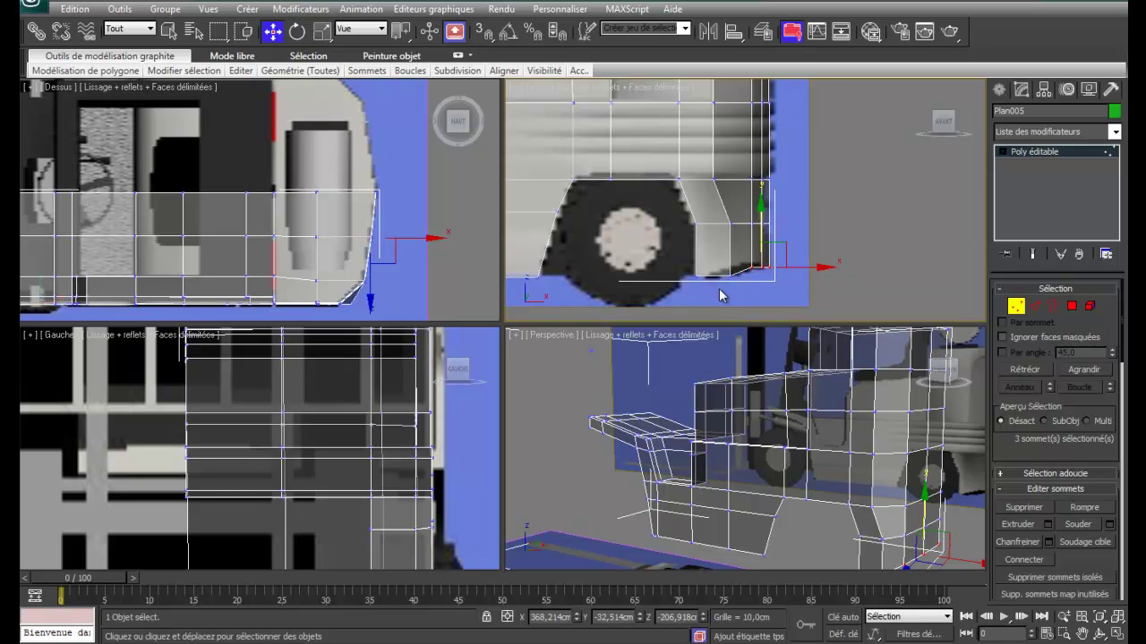
pyautogui.click(729, 274)
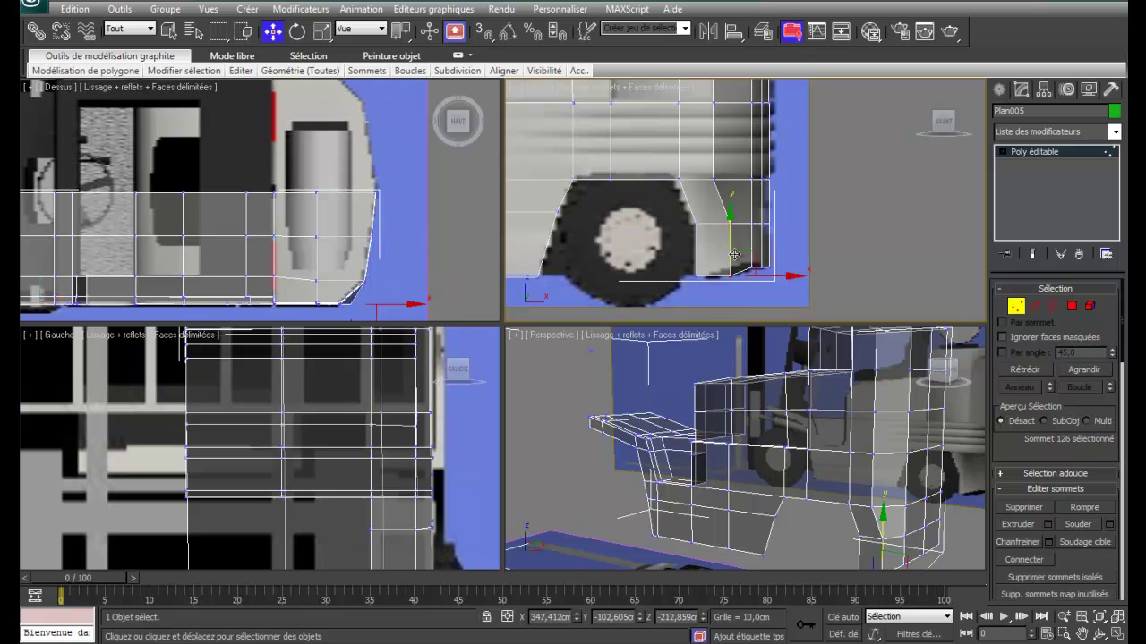
pyautogui.moveTo(729, 237); pyautogui.dragTo(726, 220)
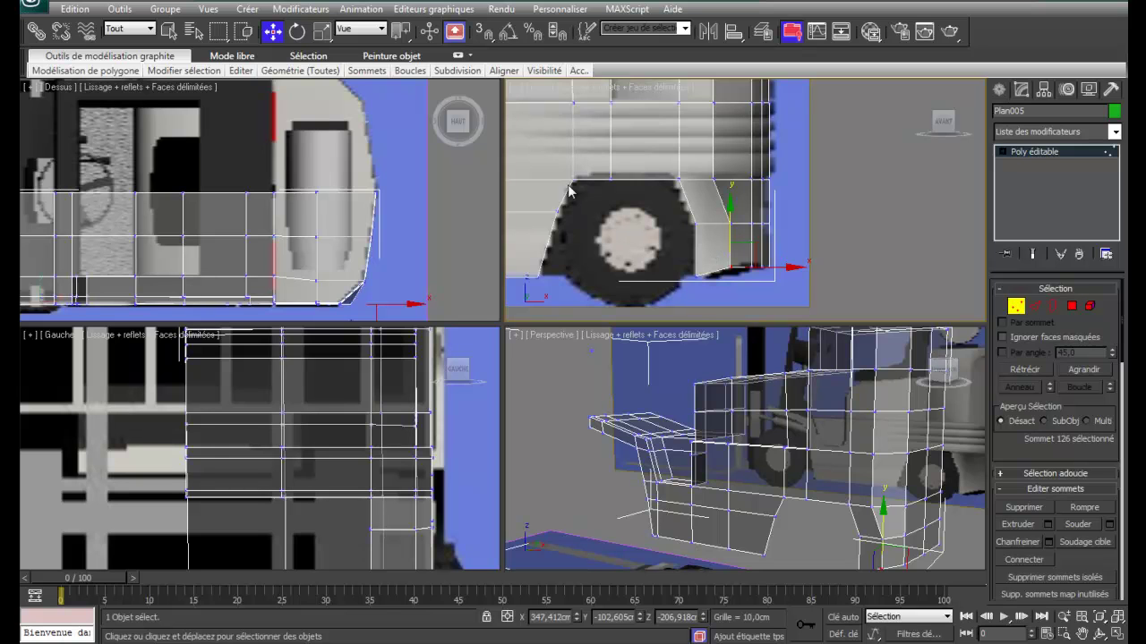
# Raise the three vertices above the rear wheel and the four behind them in the same row to about Z -143.4 cm.
pyautogui.moveTo(563, 178); pyautogui.dragTo(700, 203)
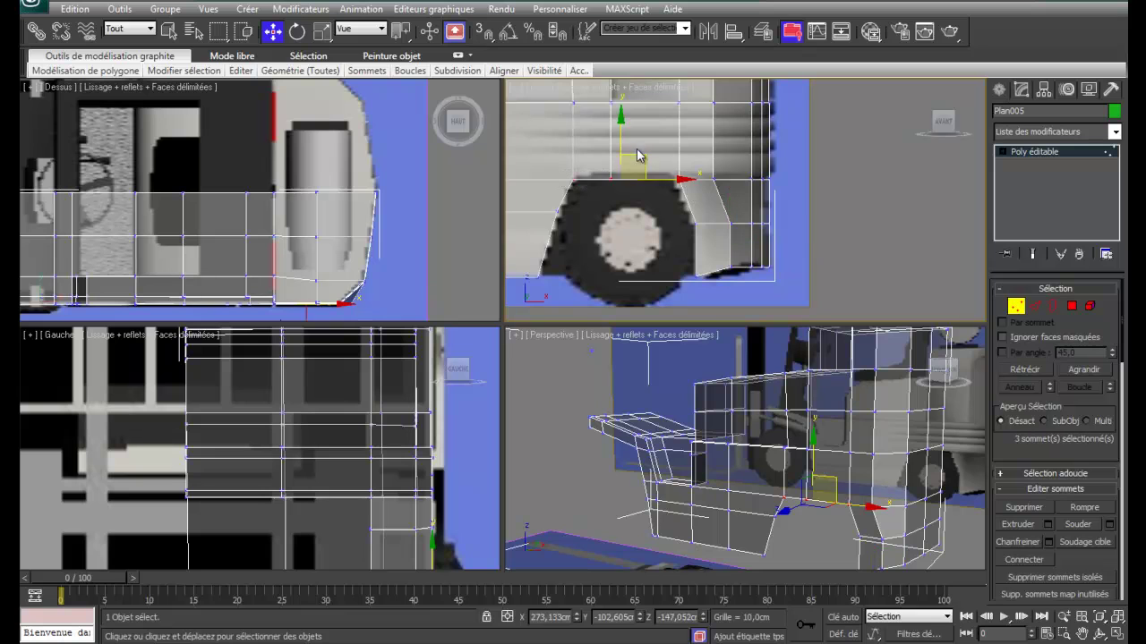
pyautogui.moveTo(618, 125); pyautogui.dragTo(618, 119)
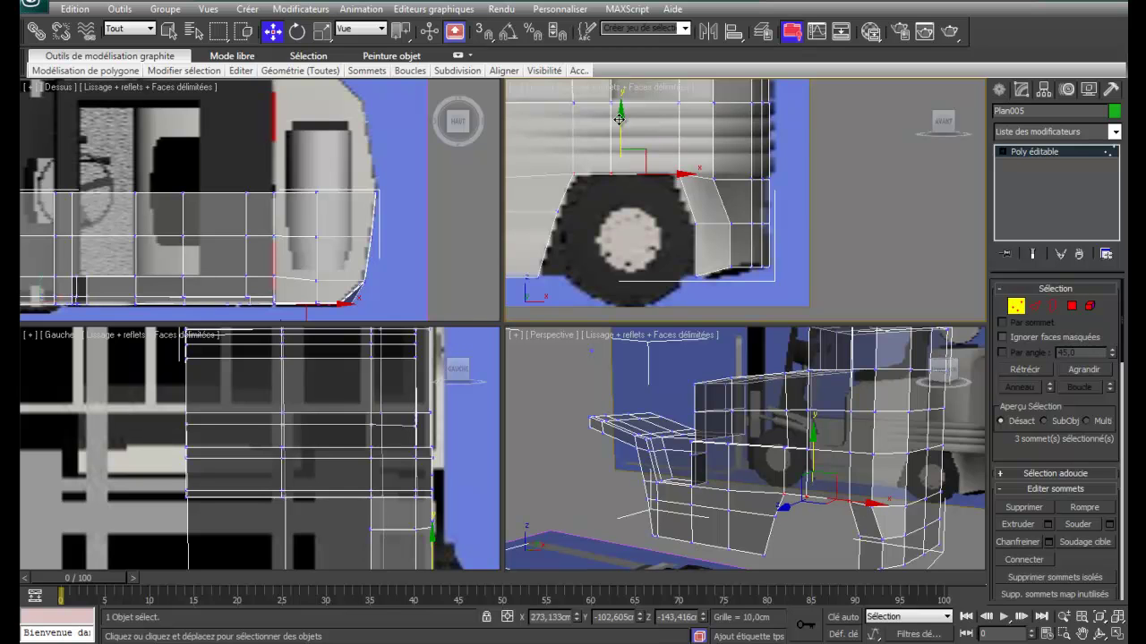
pyautogui.moveTo(703, 165); pyautogui.dragTo(781, 186)
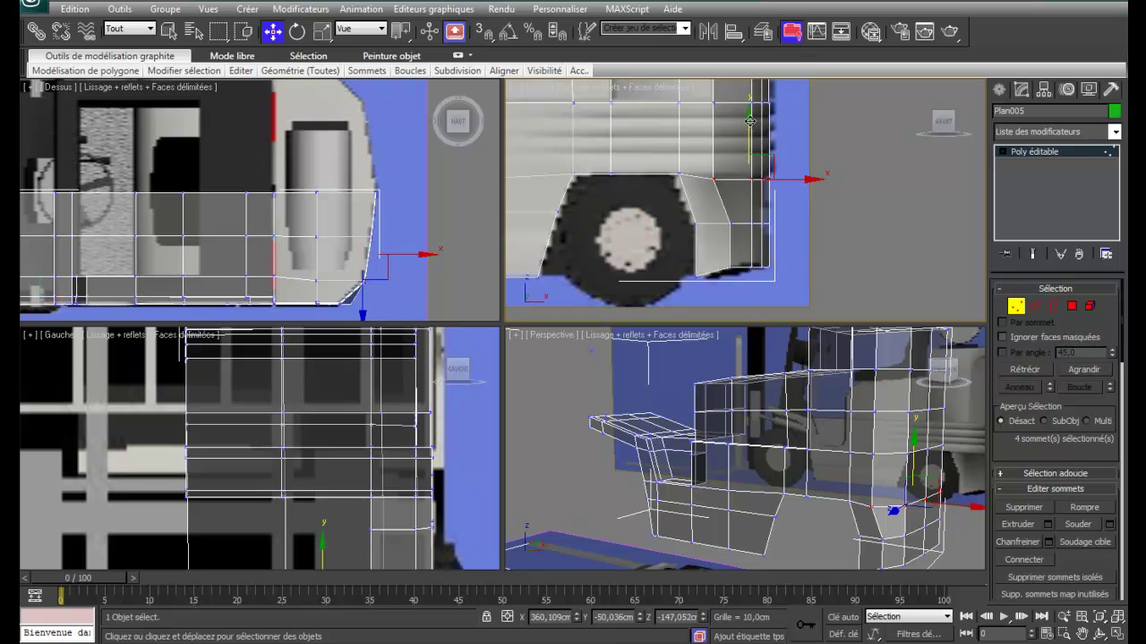
pyautogui.moveTo(750, 120); pyautogui.dragTo(746, 117)
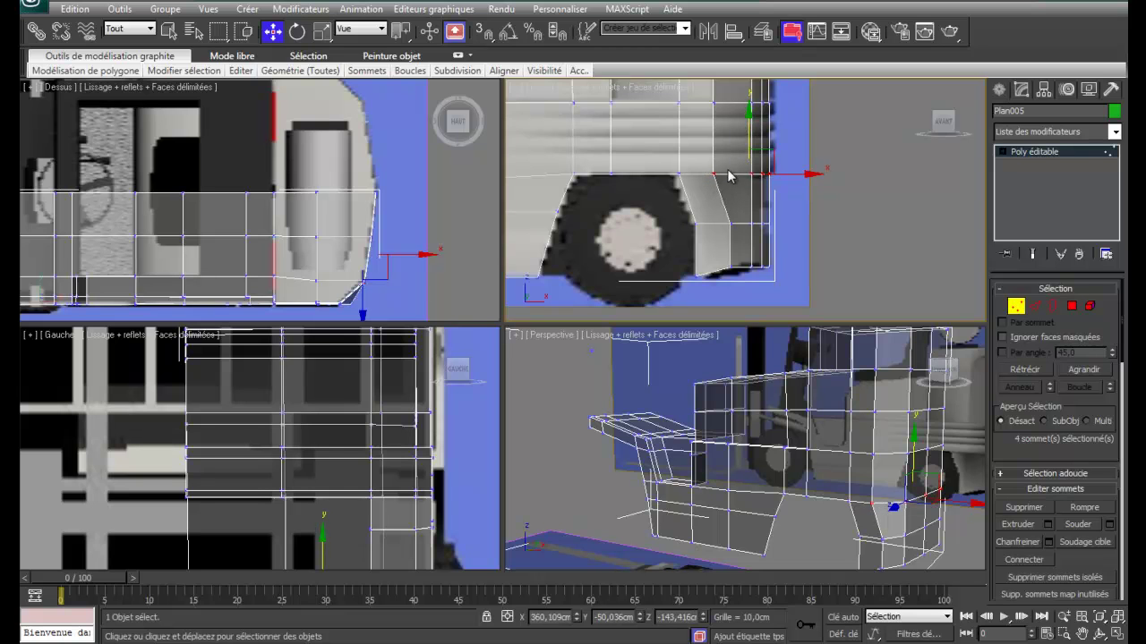
pyautogui.scroll(-2, 728, 177)
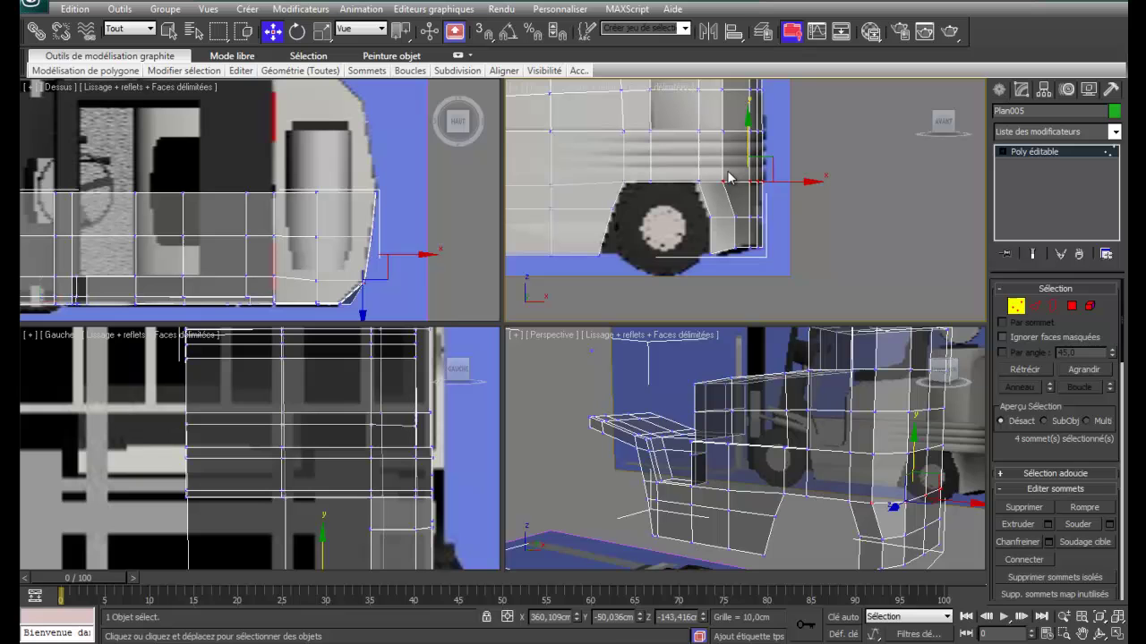
# Select the 19 vertices along the body's open centreline, align them in Z, and restore the opaque display.
pyautogui.click(415, 175)
pyautogui.scroll(-3, 414, 176)
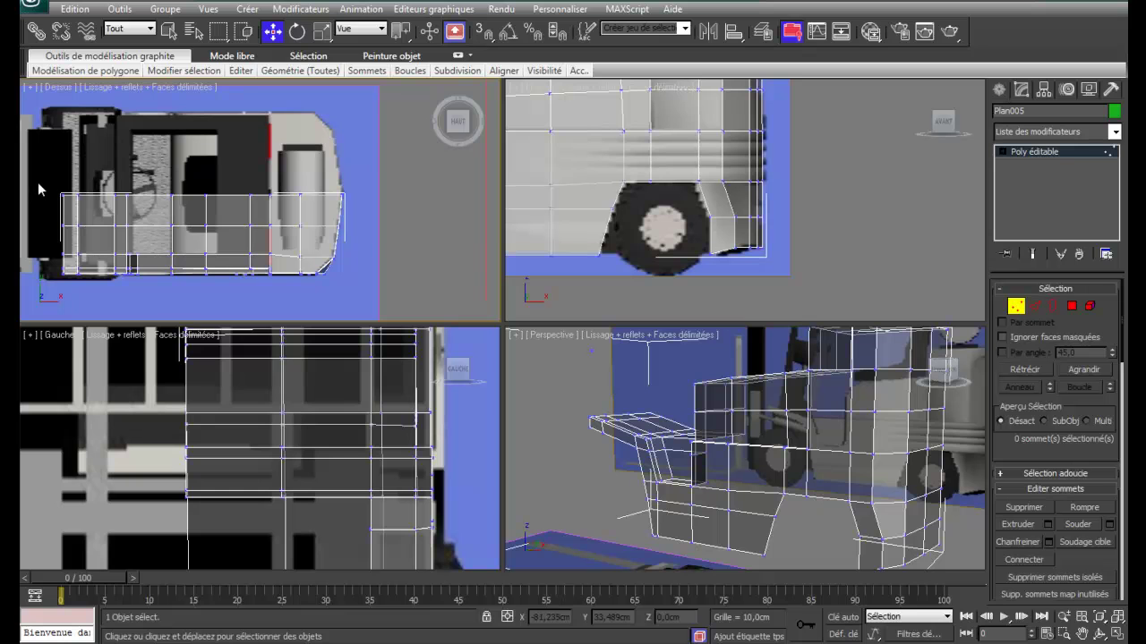
pyautogui.moveTo(38, 182); pyautogui.dragTo(354, 214)
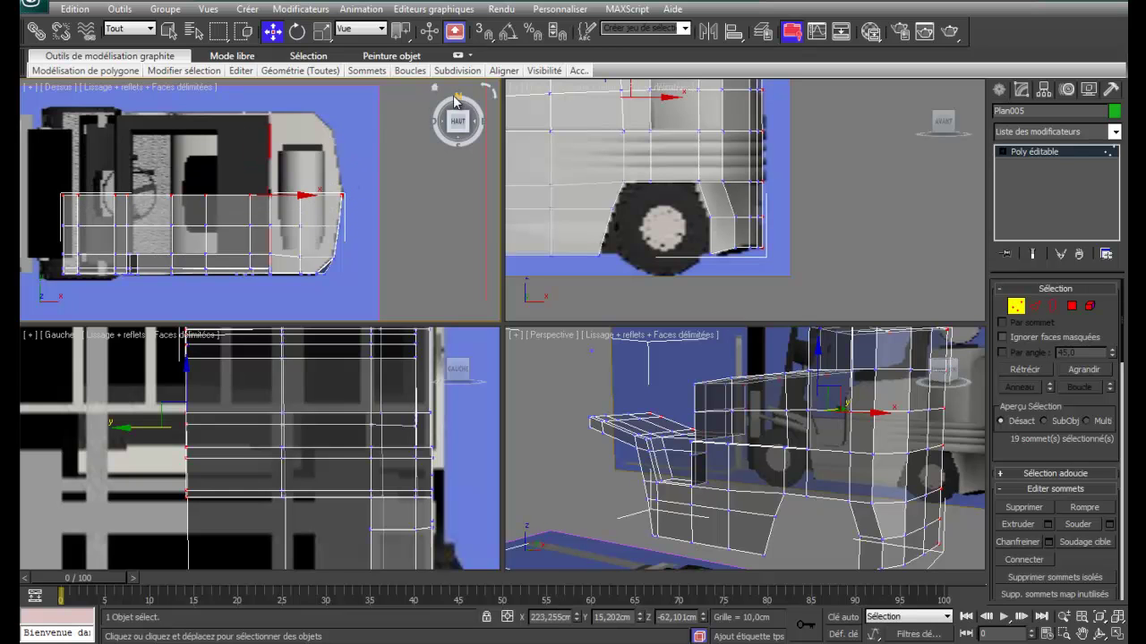
pyautogui.moveTo(504, 71)
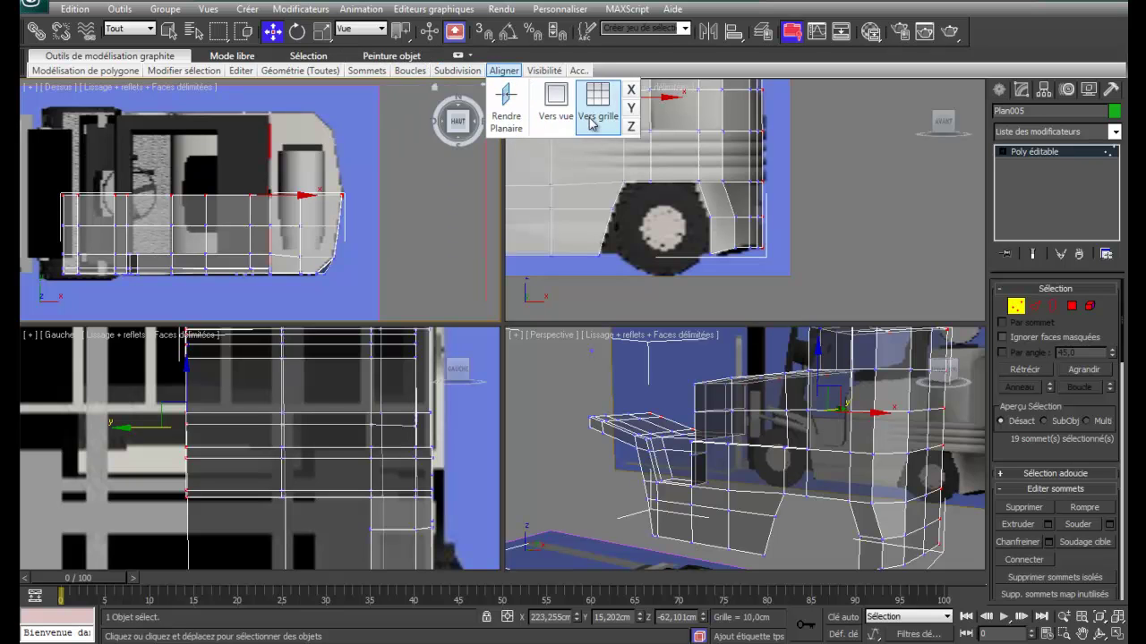
pyautogui.click(631, 128)
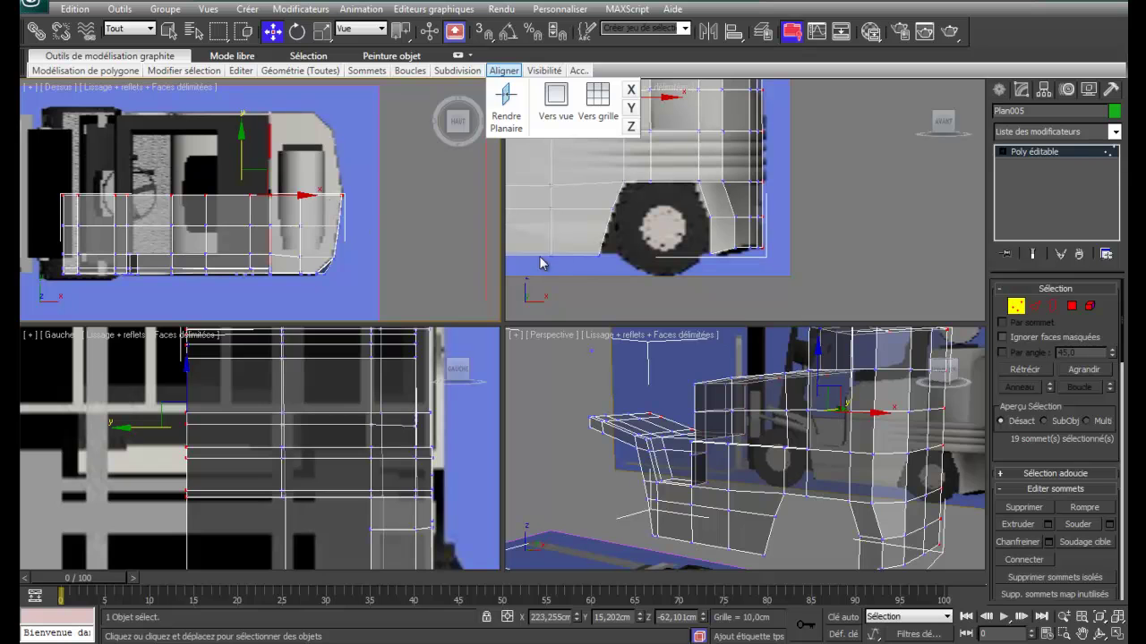
pyautogui.hotkey('alt', 'x')
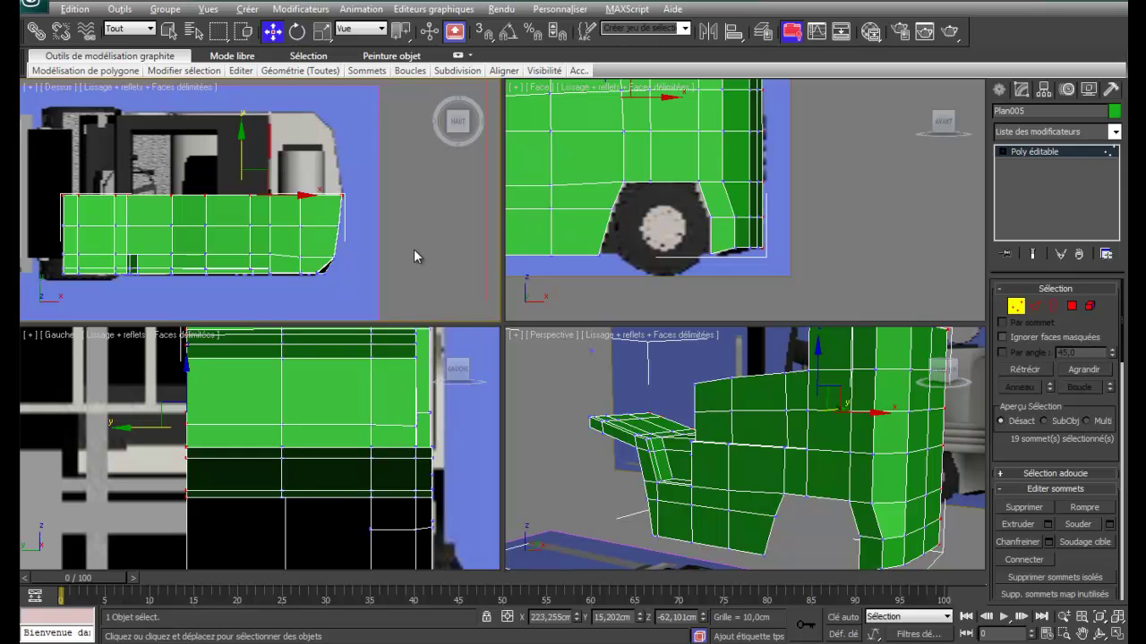
# Apply a Symmetry modifier to the body, activate its mirror sub-object, and set the mirror axis to Z.
pyautogui.click(301, 11)
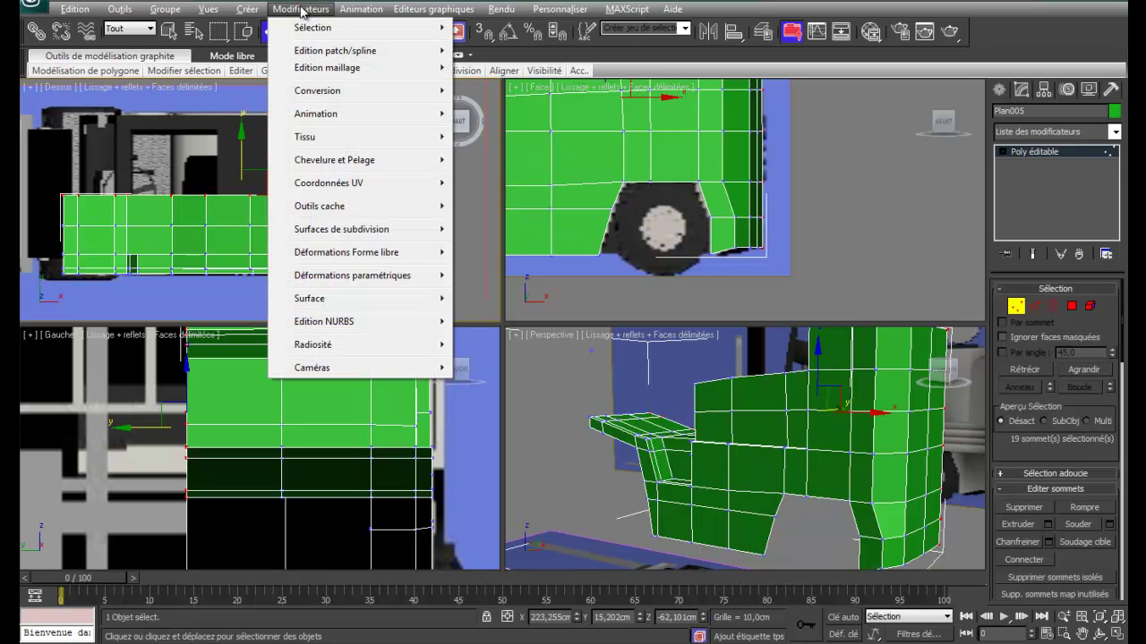
pyautogui.moveTo(370, 56)
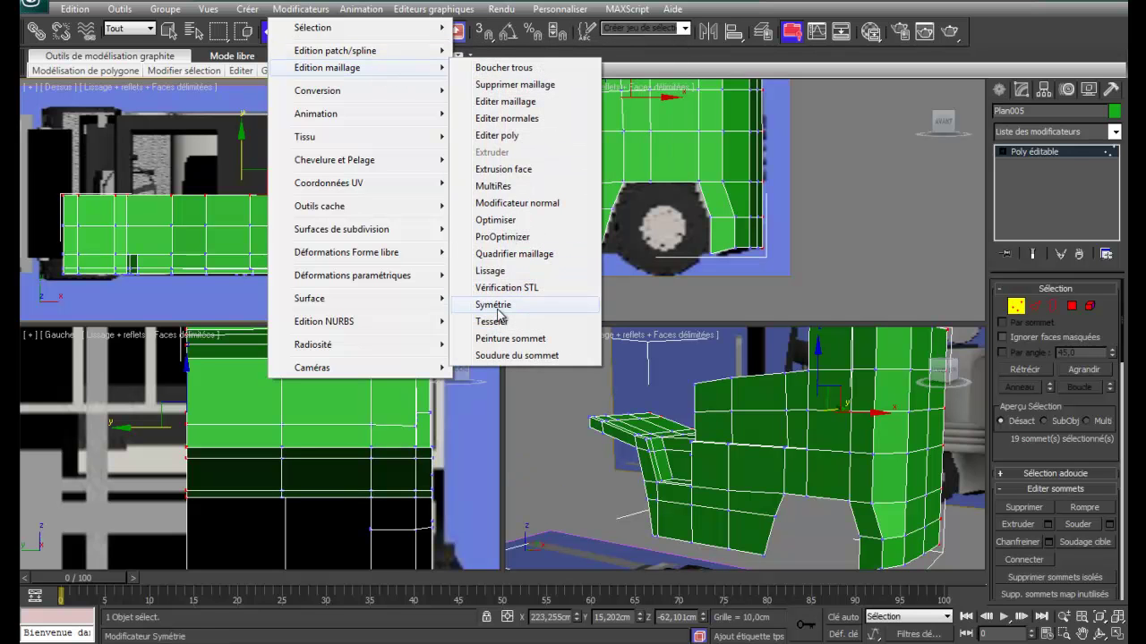
pyautogui.click(494, 306)
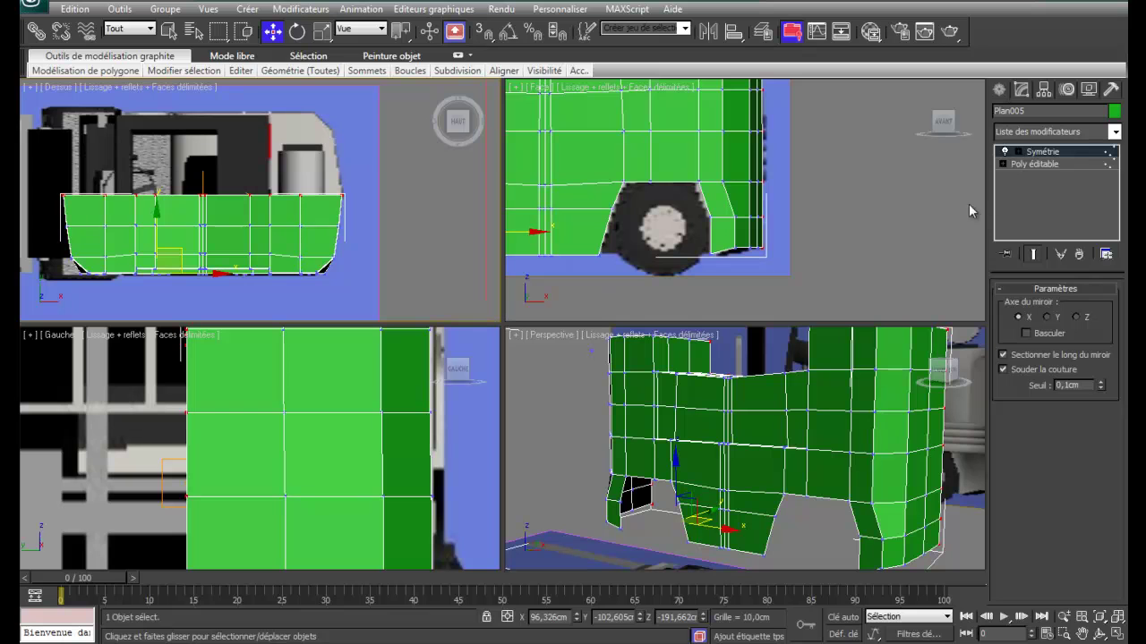
pyautogui.click(1017, 152)
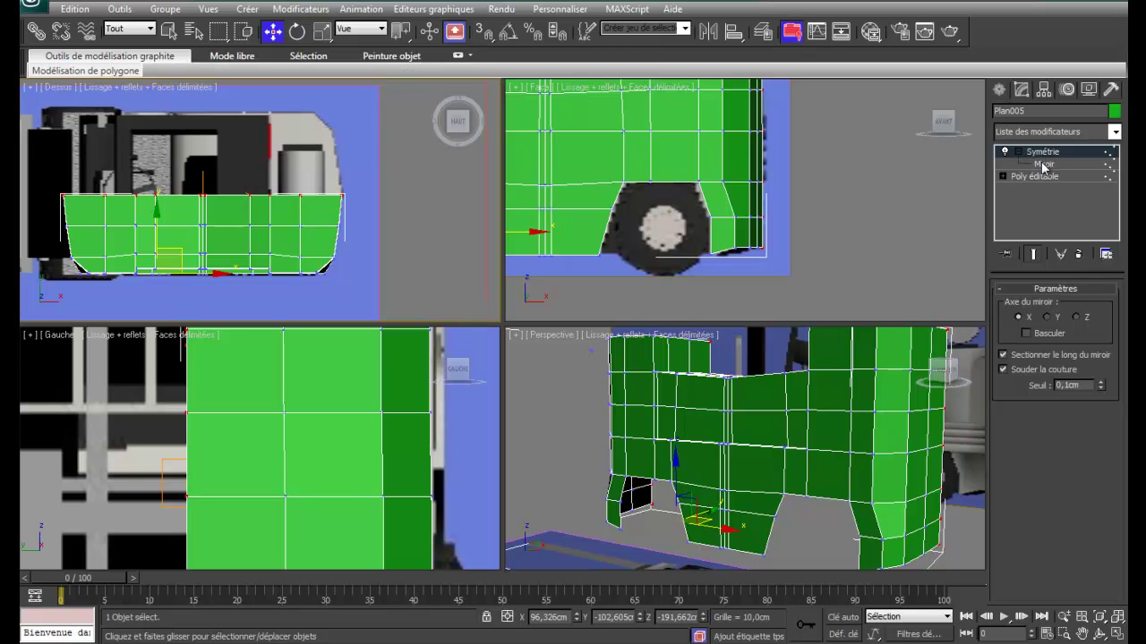
pyautogui.click(1042, 165)
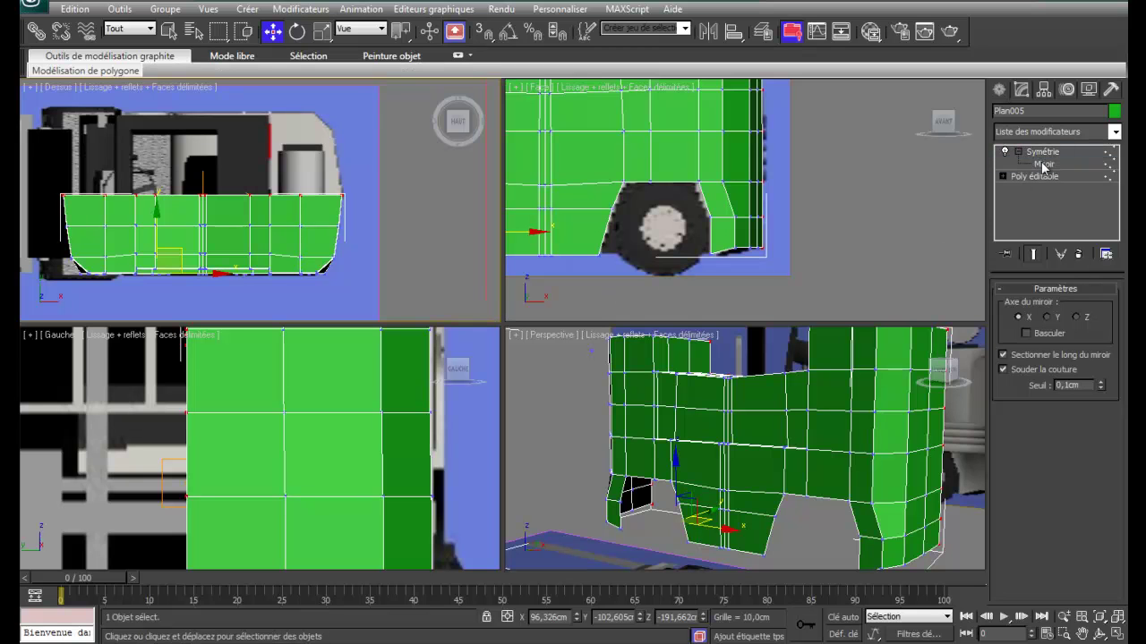
pyautogui.click(1079, 318)
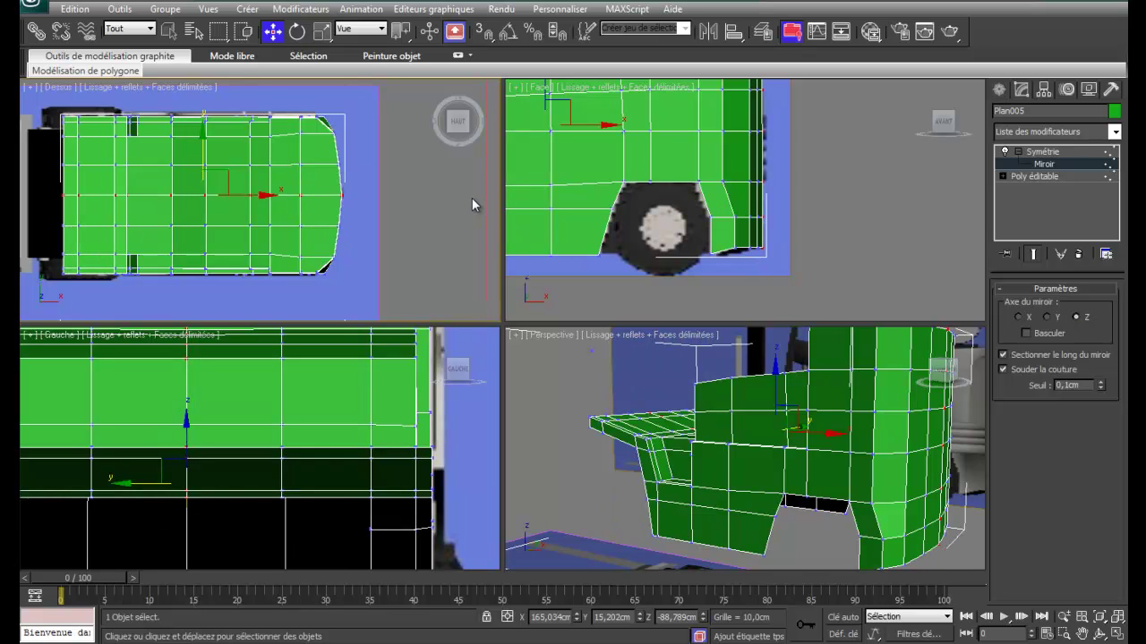
# Turn on see-through display and shift the symmetry mirror plane sideways along Y to about 19.1 cm, following the top blueprint.
pyautogui.hotkey('alt', 'x')
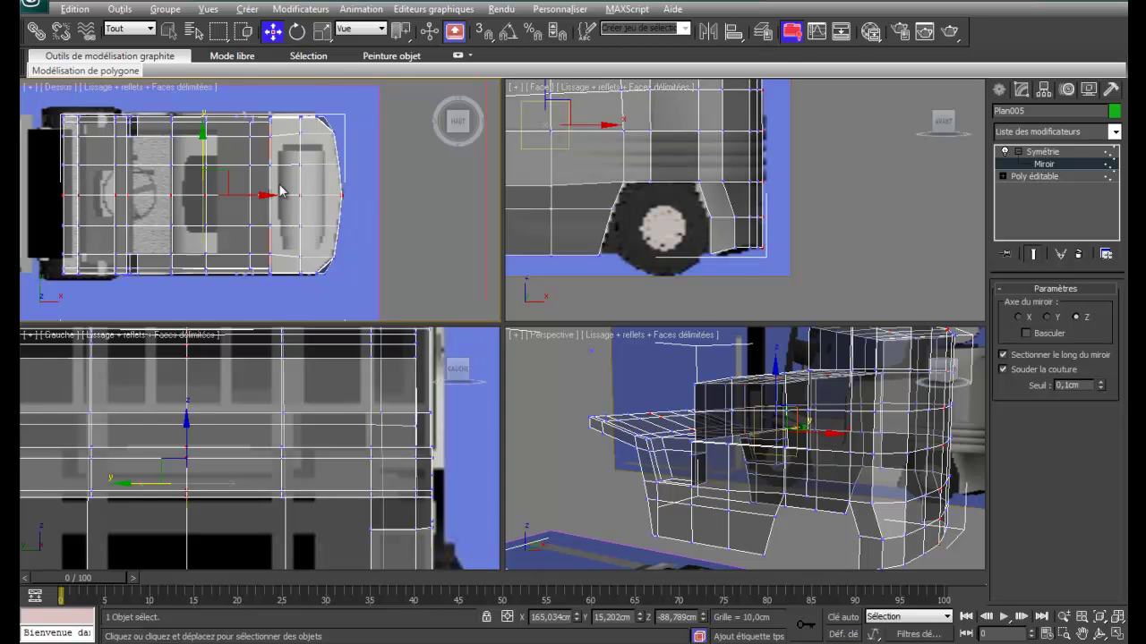
pyautogui.moveTo(204, 132); pyautogui.dragTo(206, 131)
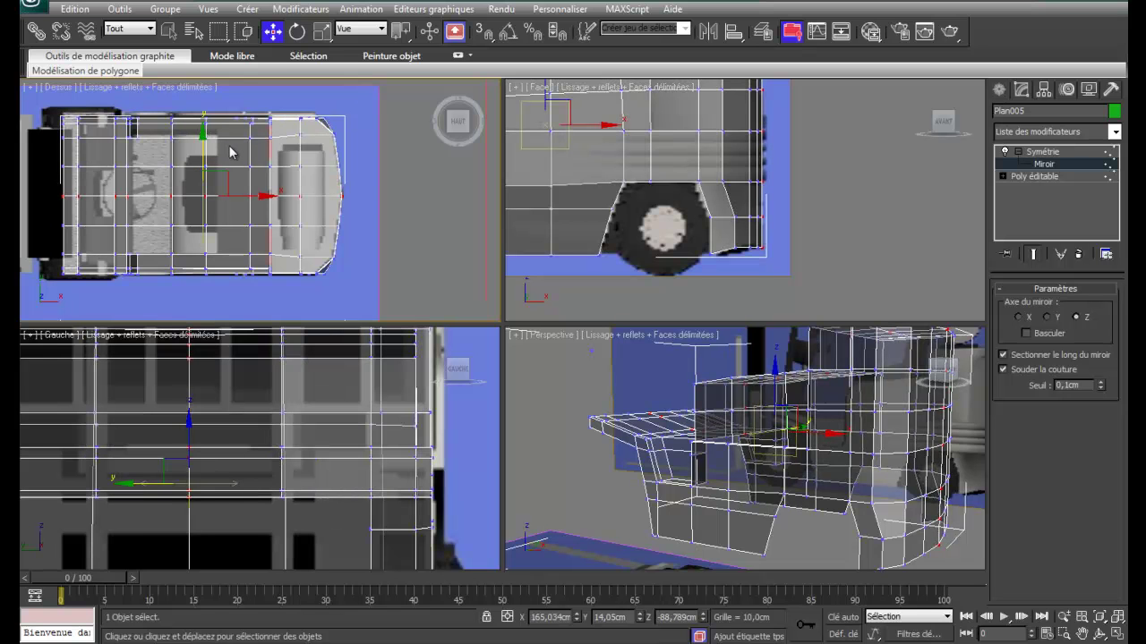
pyautogui.scroll(2, 230, 152)
pyautogui.moveTo(230, 152); pyautogui.dragTo(322, 191, button='middle')
pyautogui.moveTo(269, 184); pyautogui.dragTo(270, 179)
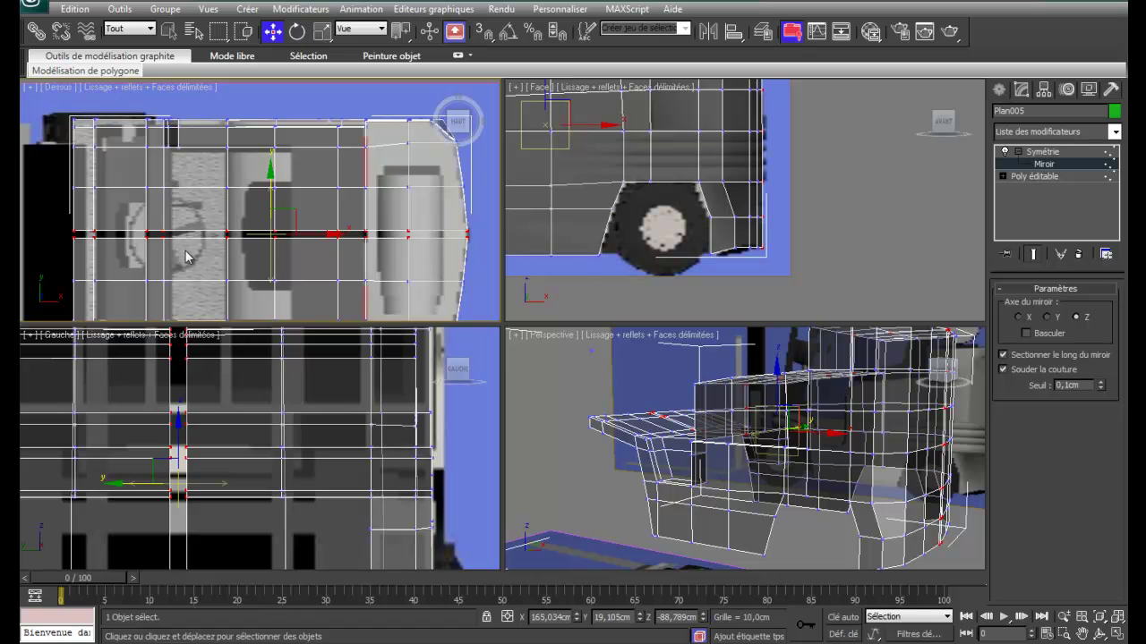
# Return to the editable poly's vertices with the end result shown, and move the 19 centreline vertices to about Y 18.6 cm to close the gap.
pyautogui.click(1004, 177)
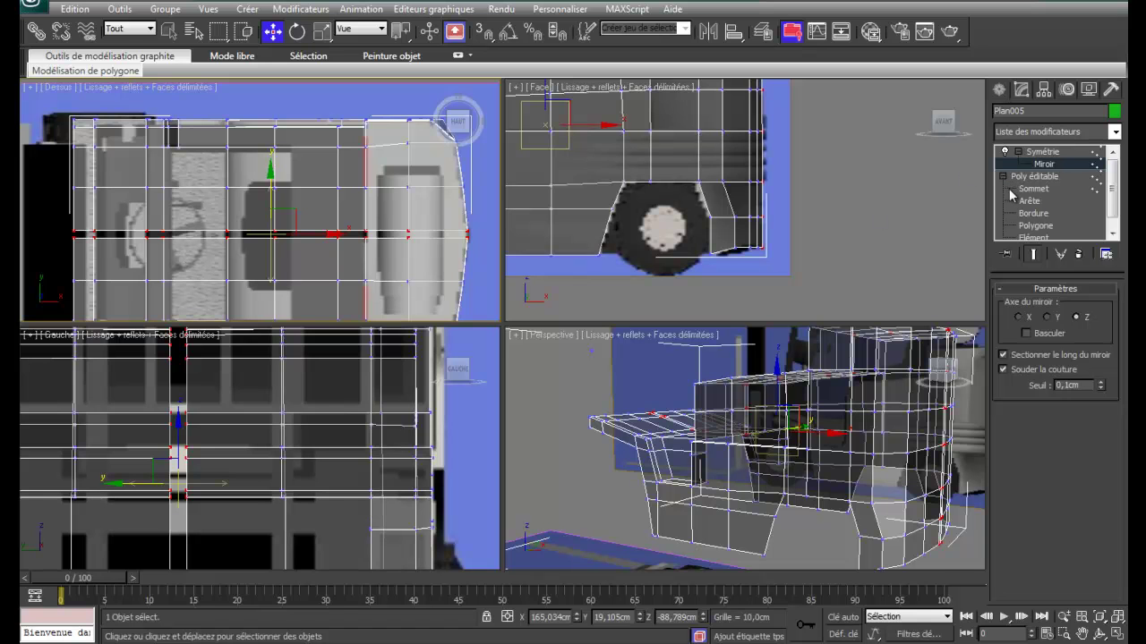
pyautogui.click(1032, 189)
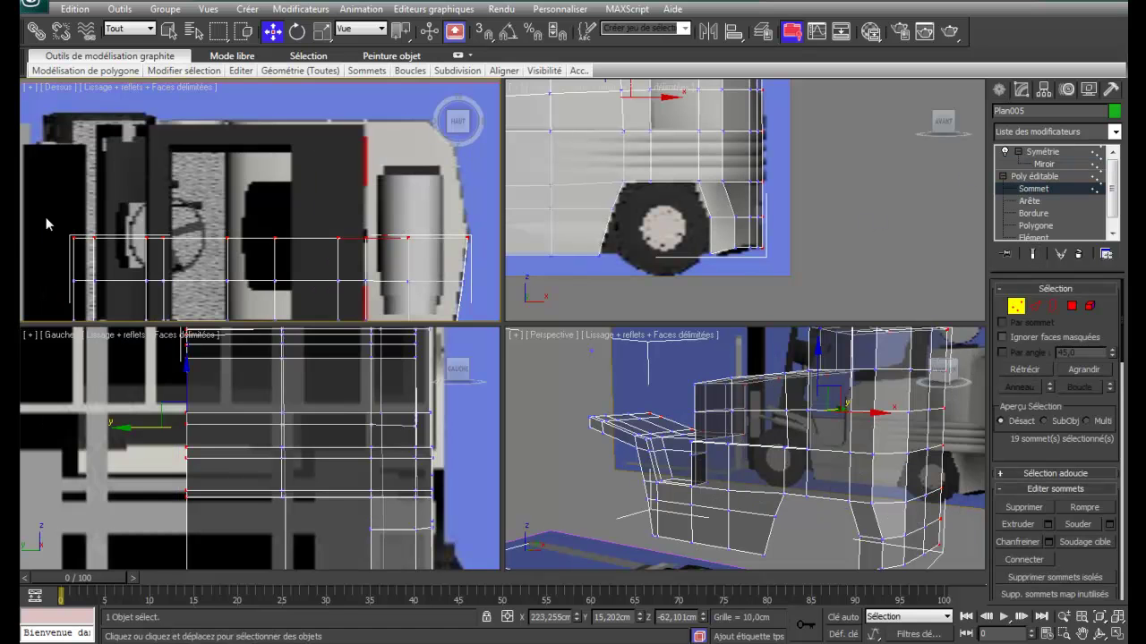
pyautogui.click(1034, 255)
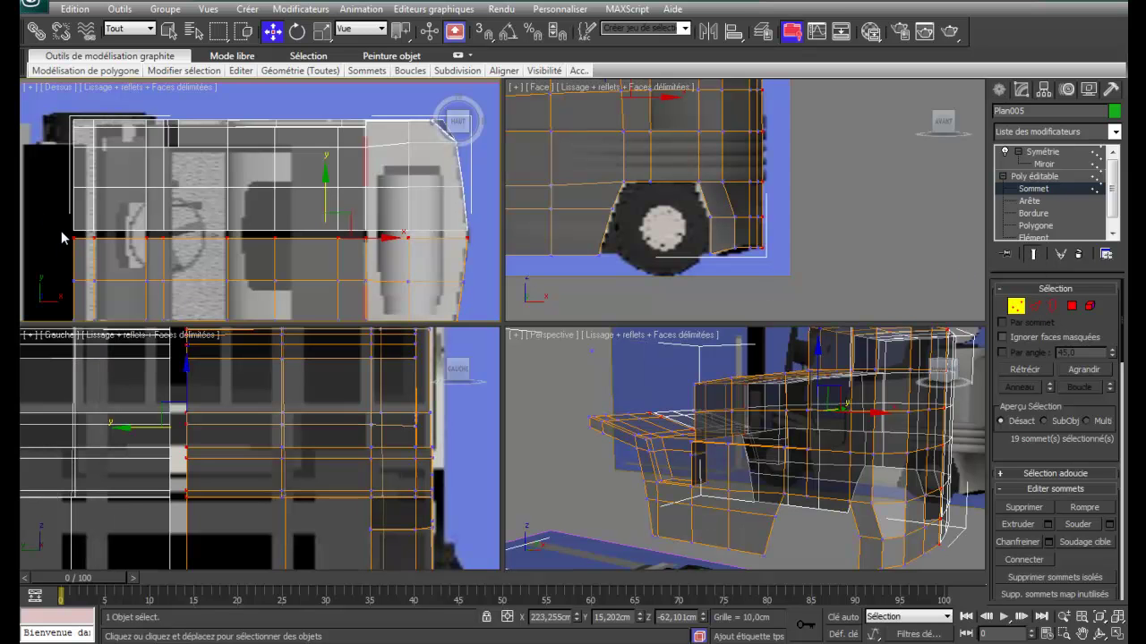
pyautogui.moveTo(60, 231); pyautogui.dragTo(475, 264)
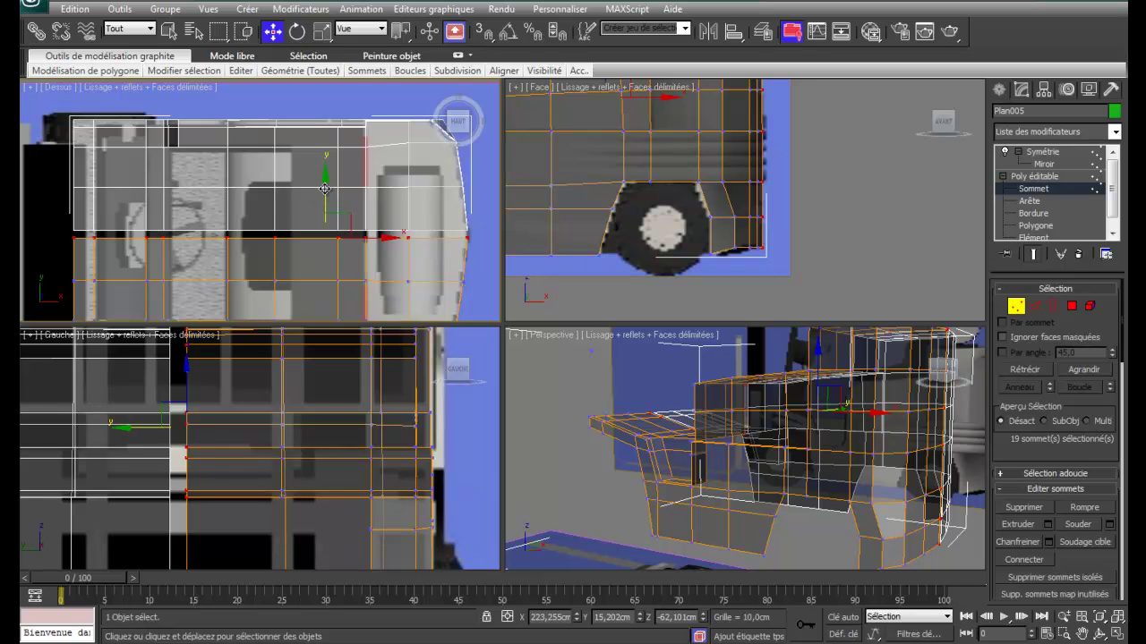
pyautogui.moveTo(325, 188); pyautogui.dragTo(327, 186)
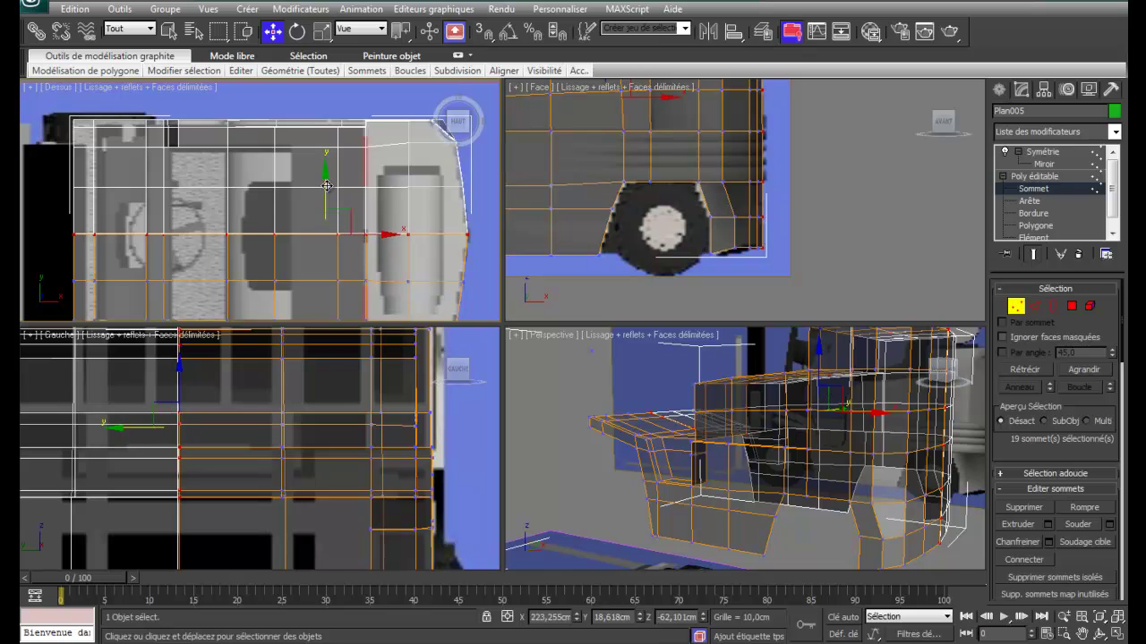
# Examine the mirrored body as a solid from the side, frame it in all views, and switch back to see-through display.
pyautogui.click(605, 390)
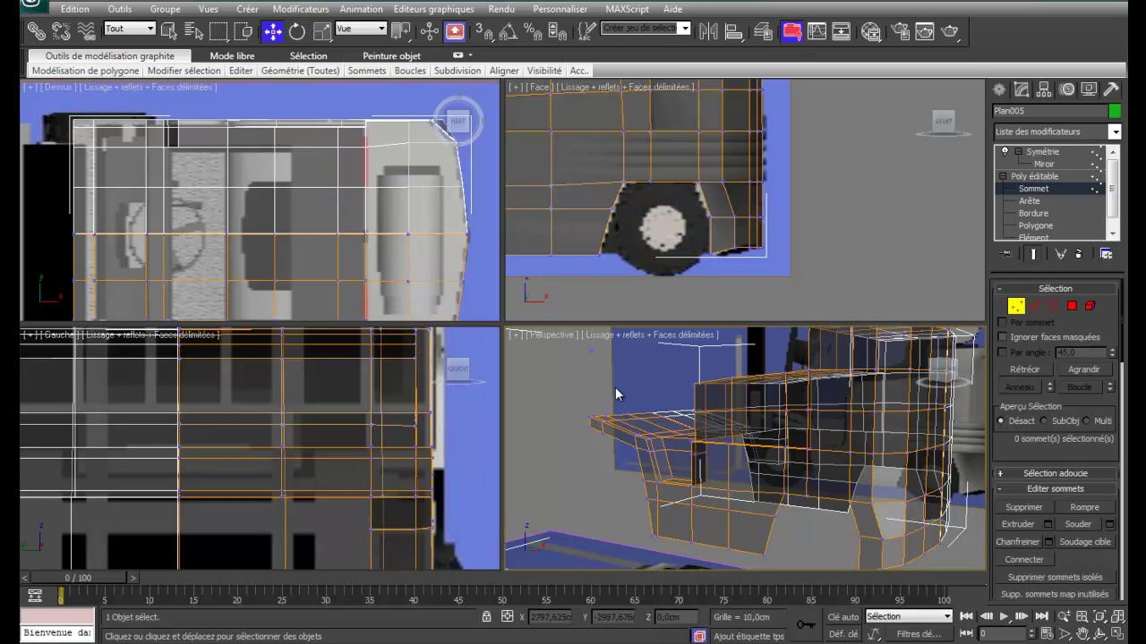
pyautogui.hotkey('alt', 'x')
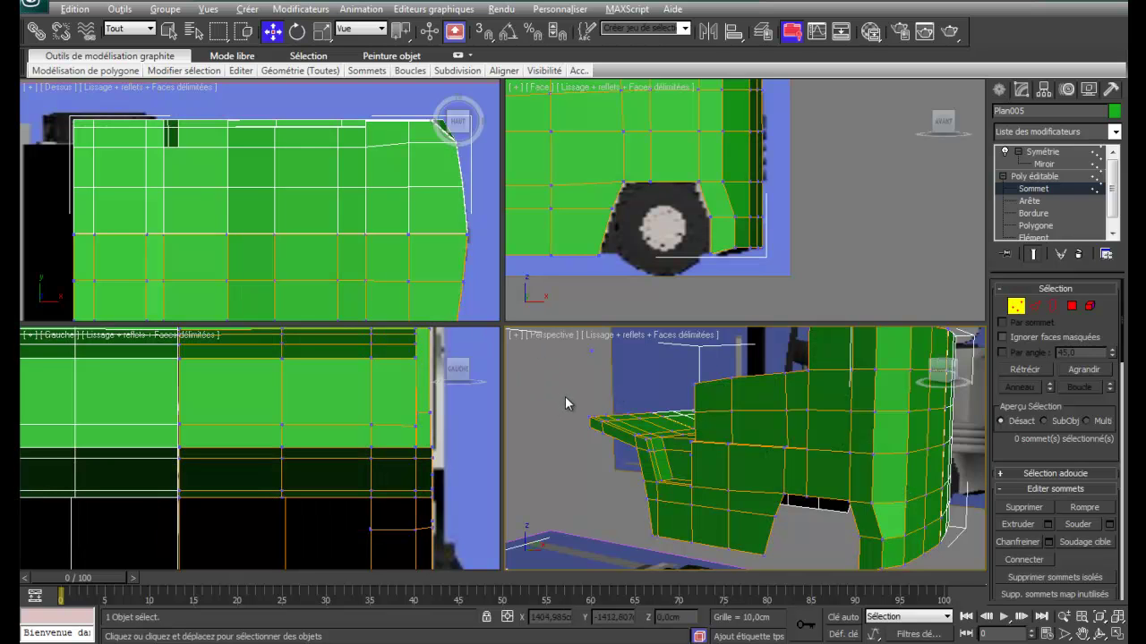
pyautogui.scroll(-5, 566, 379)
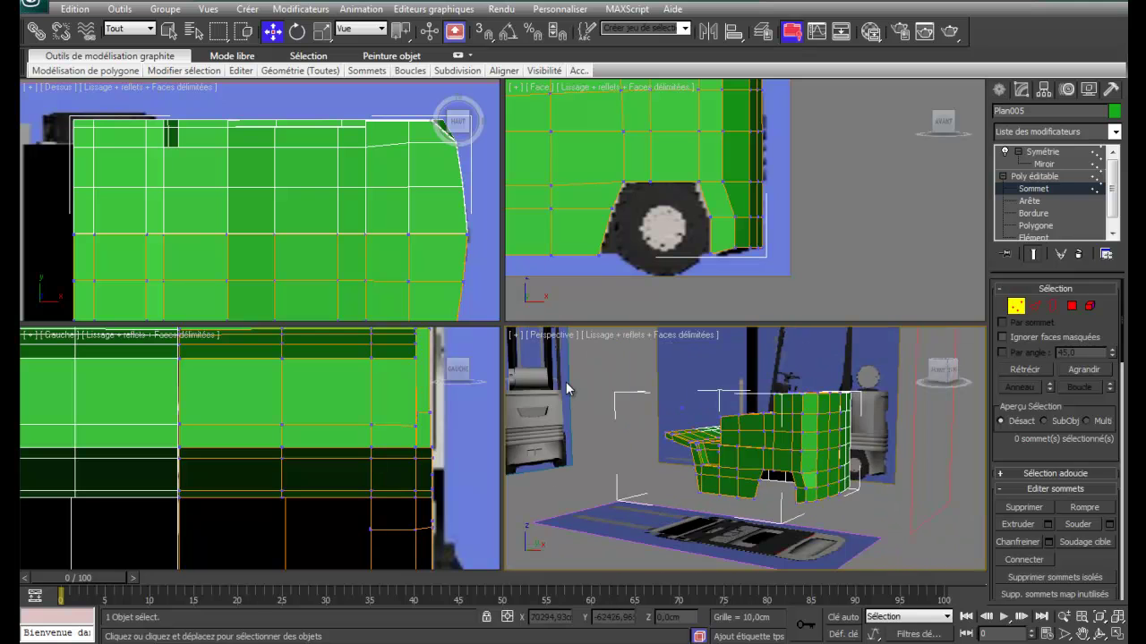
pyautogui.keyDown('alt'); pyautogui.moveTo(566, 387); pyautogui.dragTo(633, 356, button='middle'); pyautogui.keyUp('alt')
pyautogui.scroll(2, 631, 367)
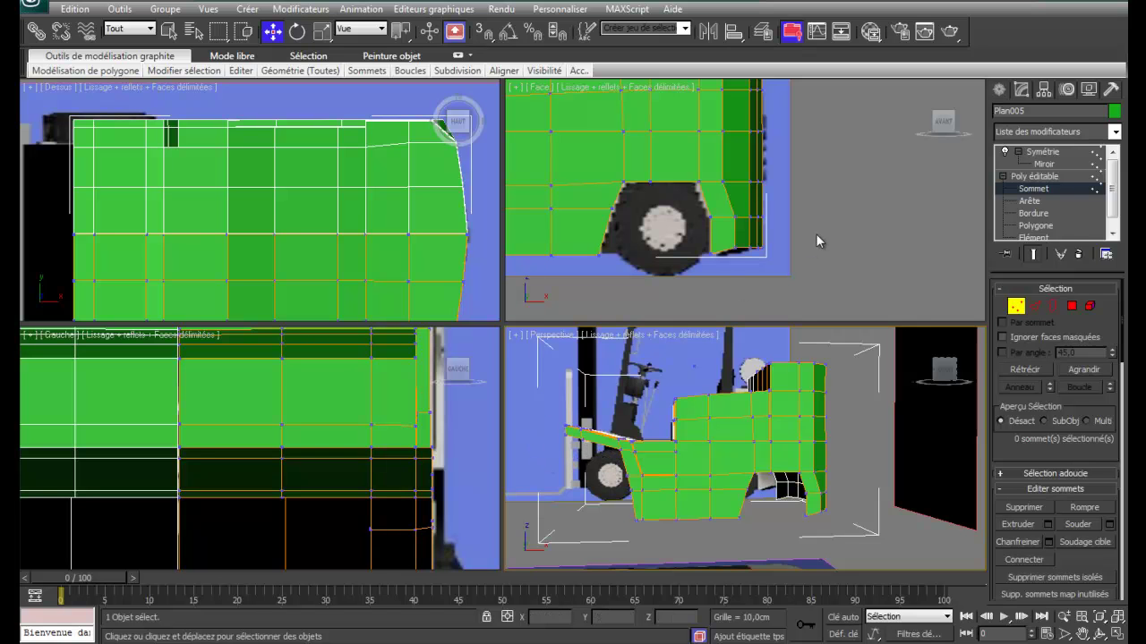
pyautogui.press('z')
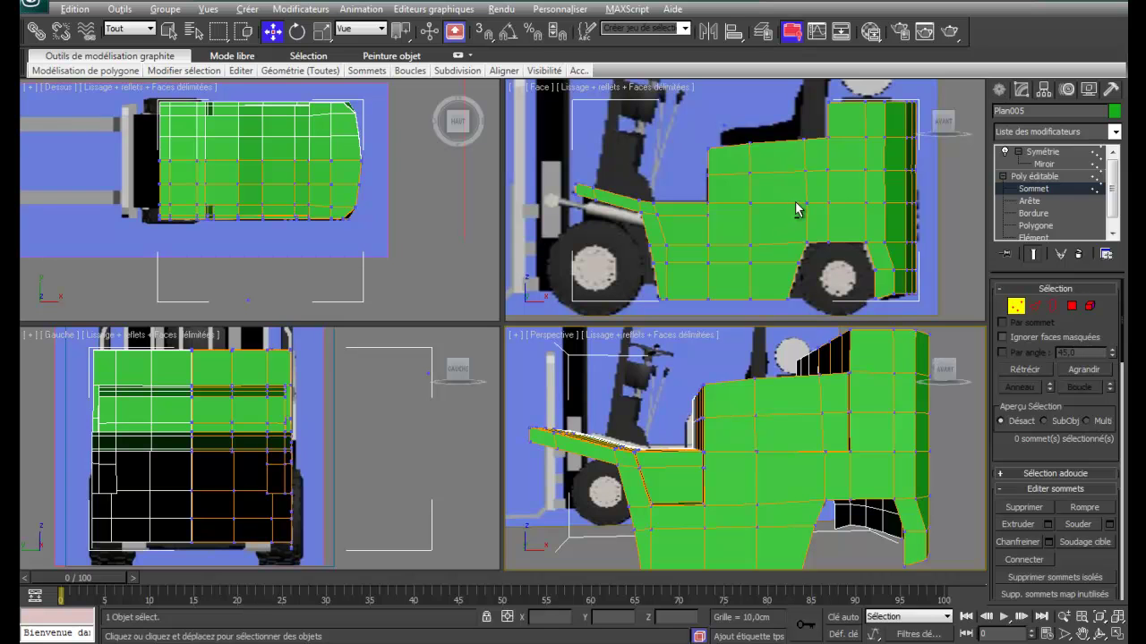
pyautogui.hotkey('alt', 'x')
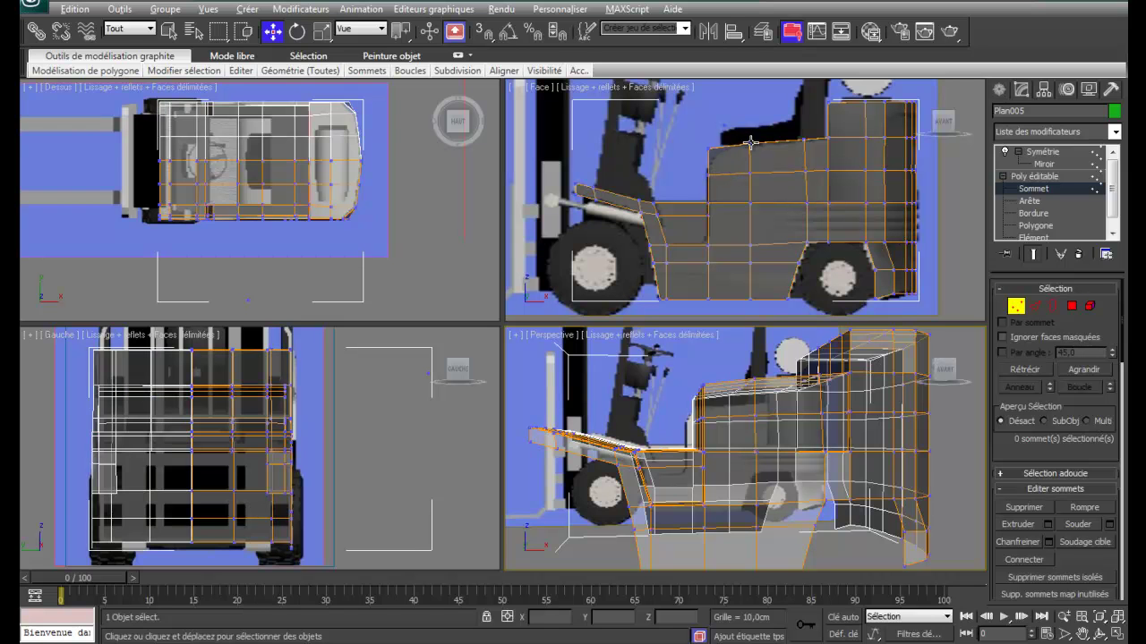